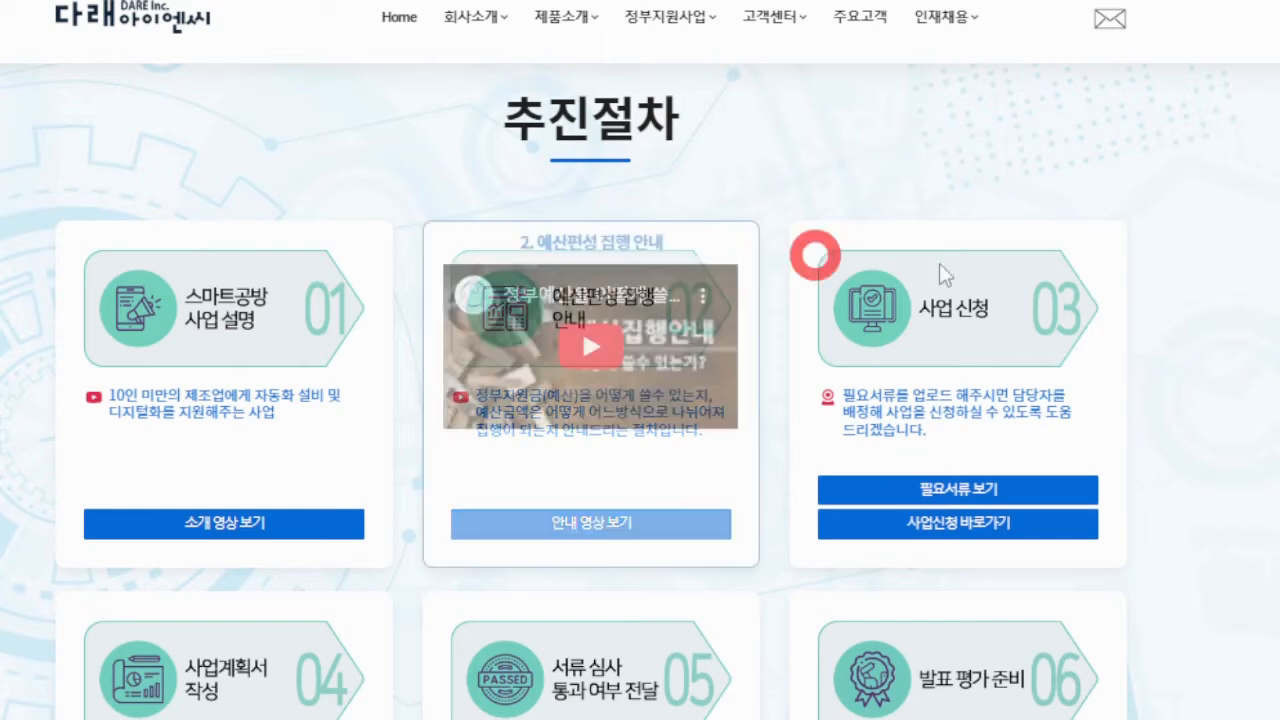
# Step: Open the 사업계획서 작성 page from stage 04 of the procedure and dismiss the notice about the existing application
pyautogui.scroll(-4, 1230, 330)
pyautogui.moveTo(195, 356)
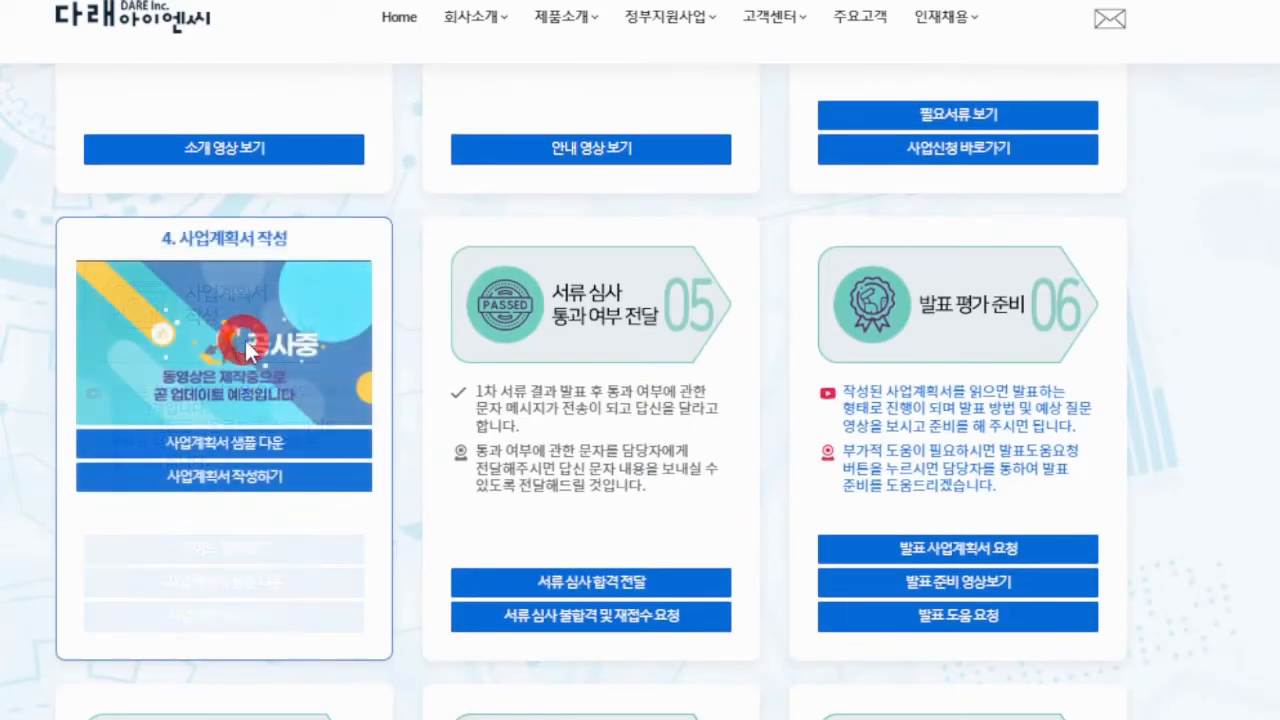
pyautogui.click(247, 450)
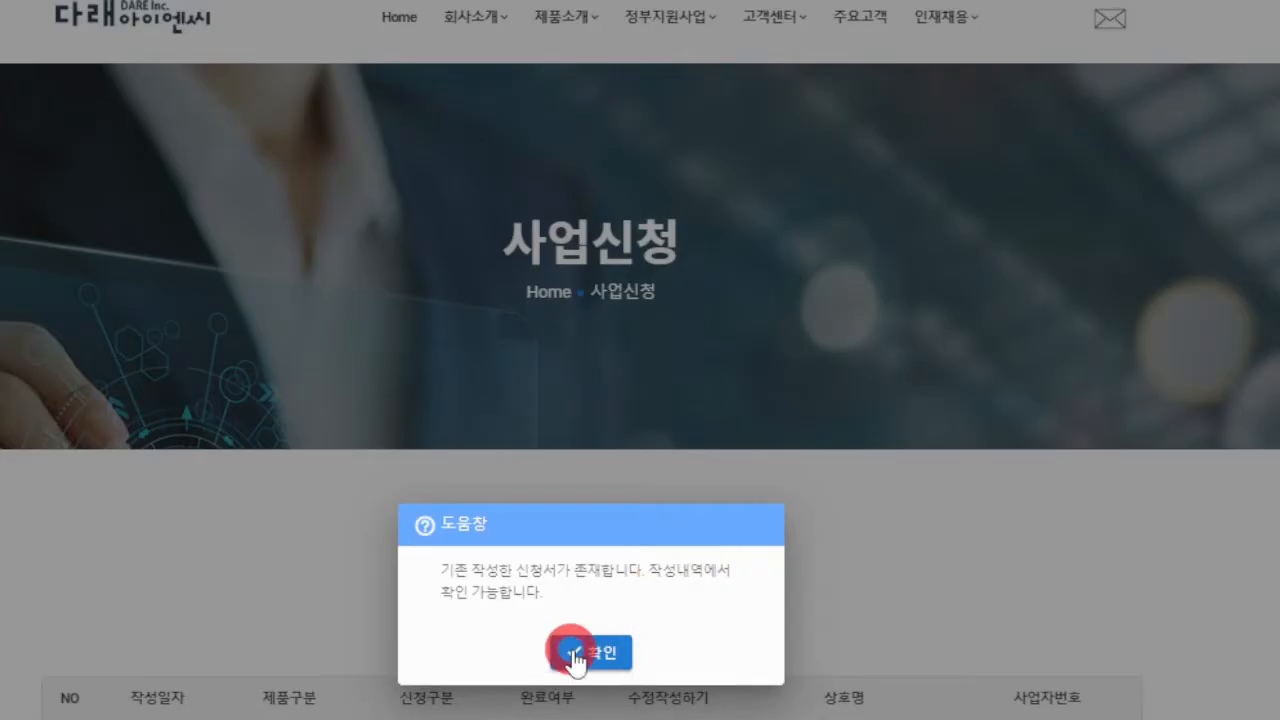
pyautogui.click(573, 651)
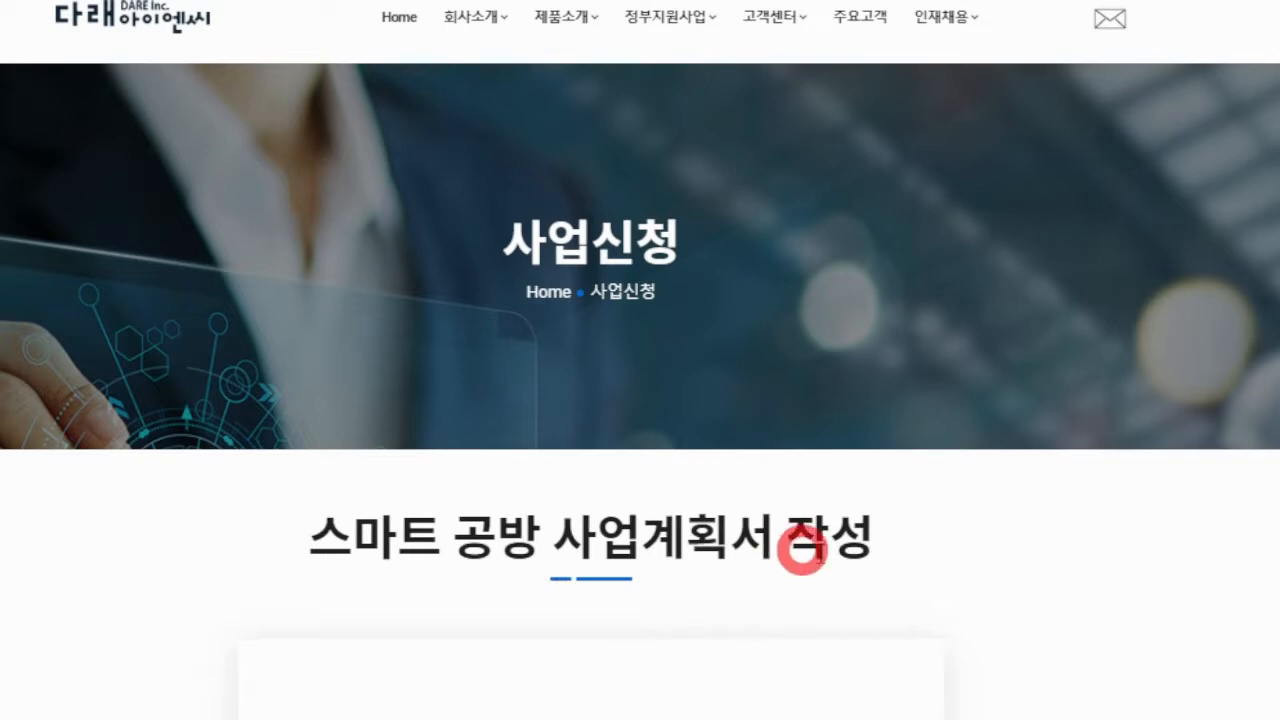
# Step: Look over the business plan page, including the 샘플 사업계획서 다운로드 option and the list of items to complete
pyautogui.scroll(-5, 802, 553)
pyautogui.scroll(-2, 648, 570)
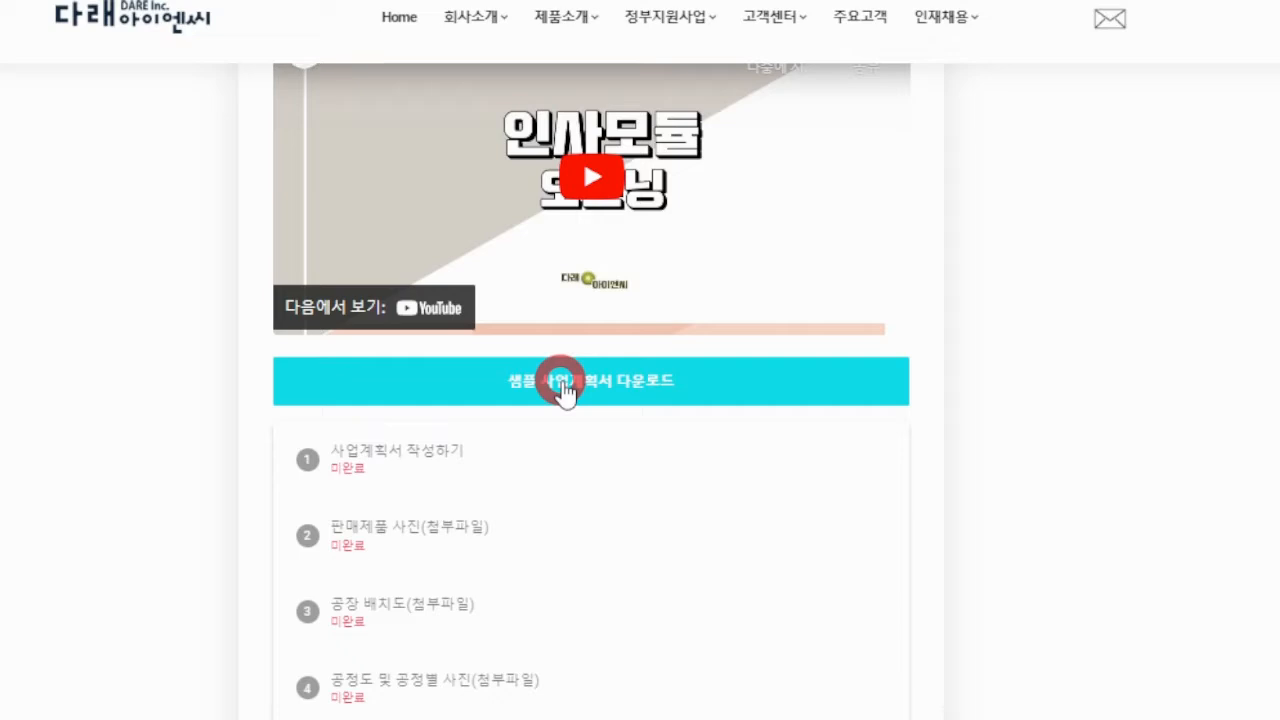
pyautogui.scroll(-2, 654, 403)
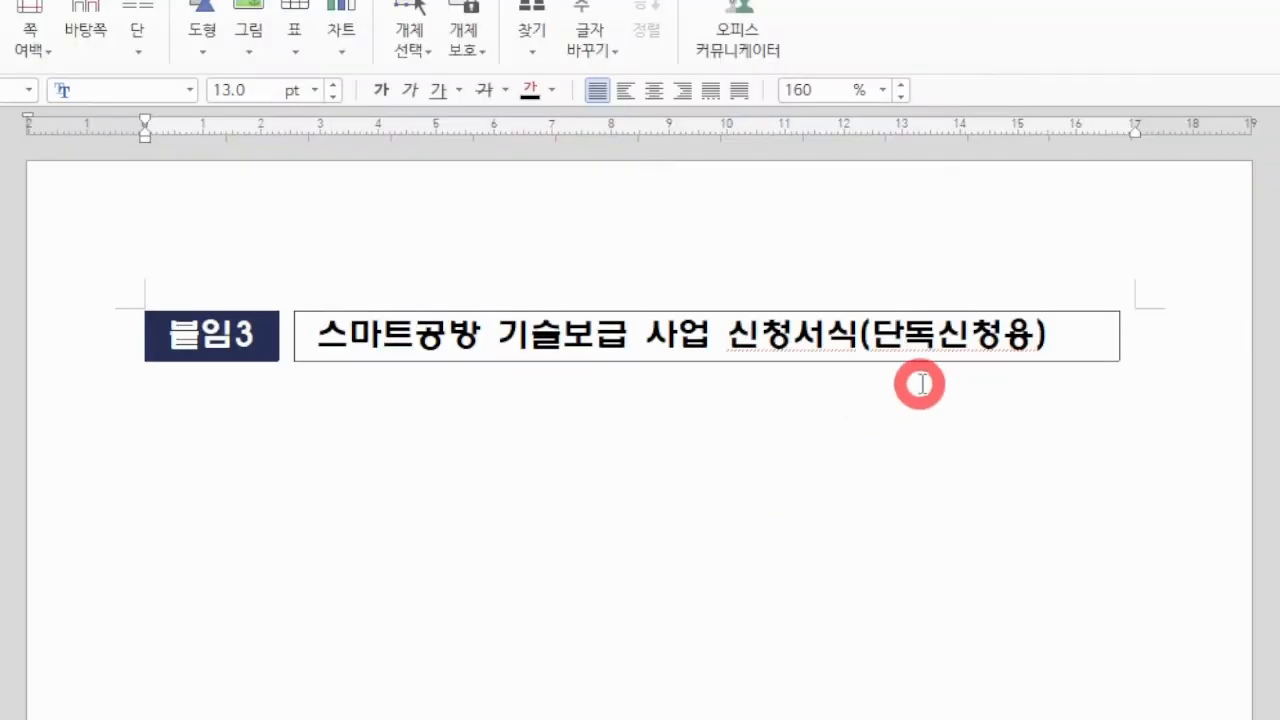
# Step: Review the cover page of the sample 스마트공방 기술보급 사업계획서 in the Hancom word processor, down to the applicant table
pyautogui.scroll(-1, 1017, 430)
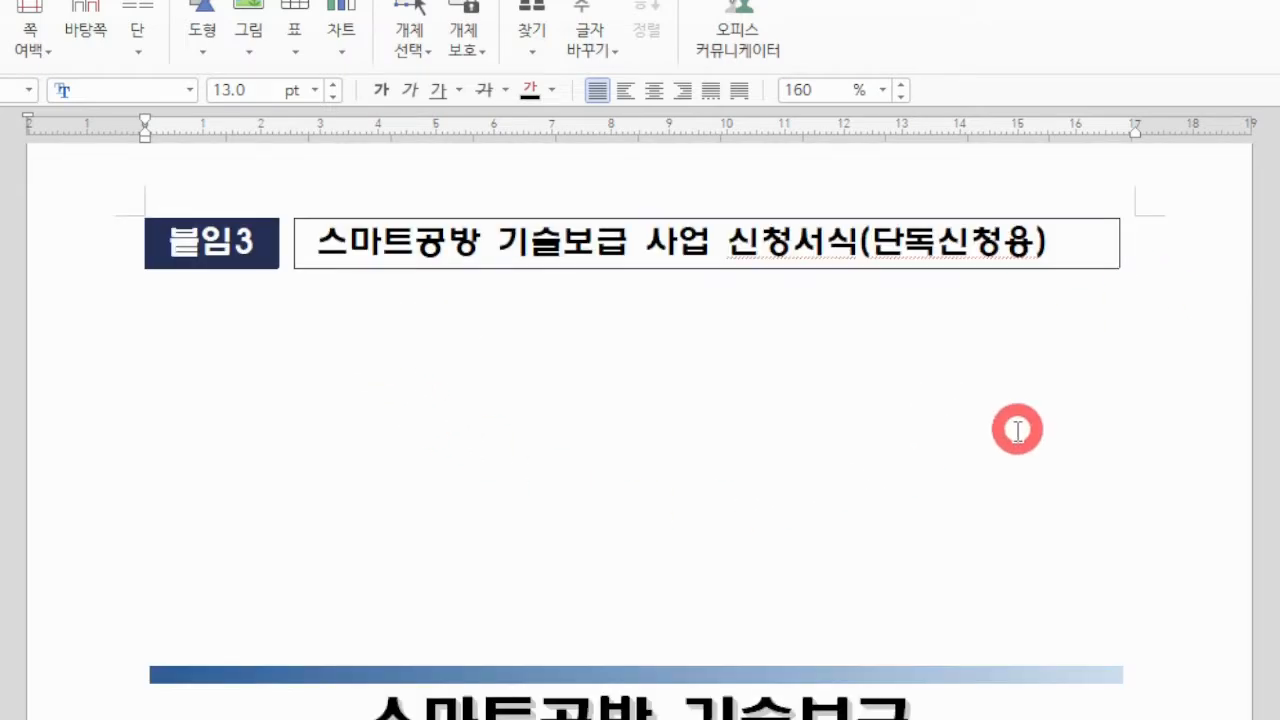
pyautogui.scroll(-1, 1017, 430)
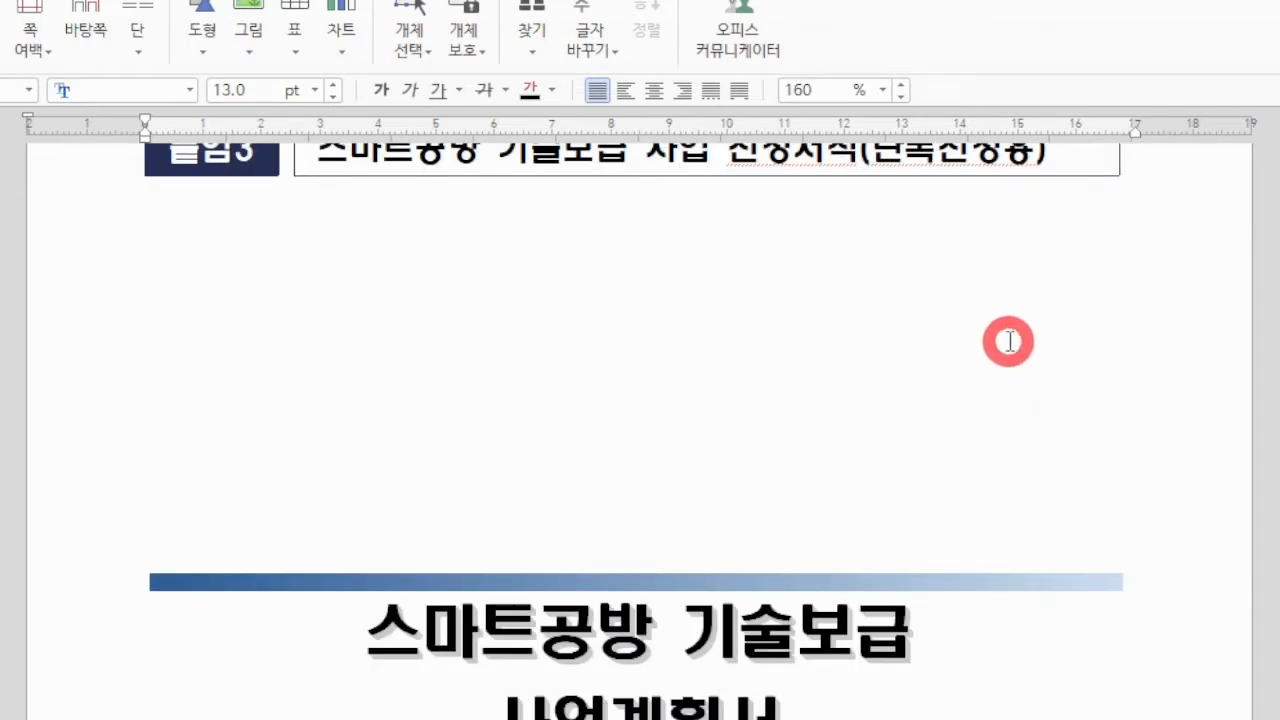
pyautogui.scroll(-2, 1017, 410)
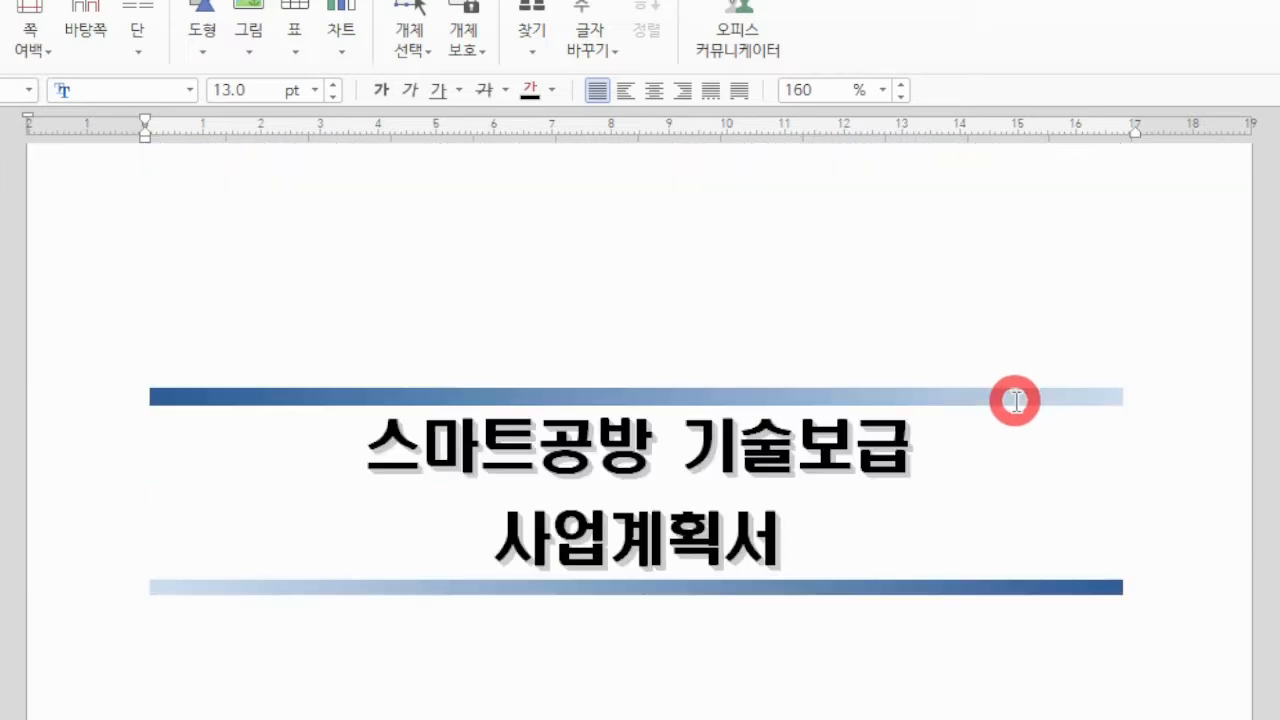
pyautogui.scroll(-1, 1016, 400)
pyautogui.scroll(-4, 1017, 407)
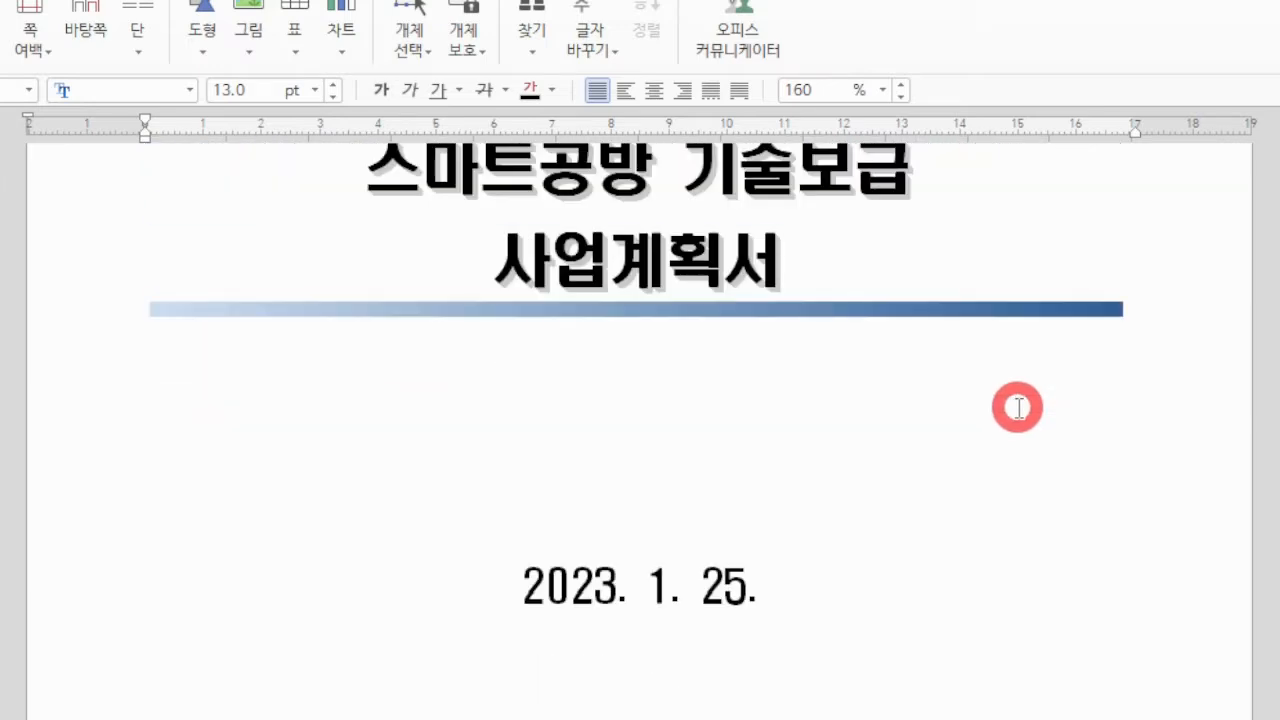
pyautogui.scroll(-3, 1022, 392)
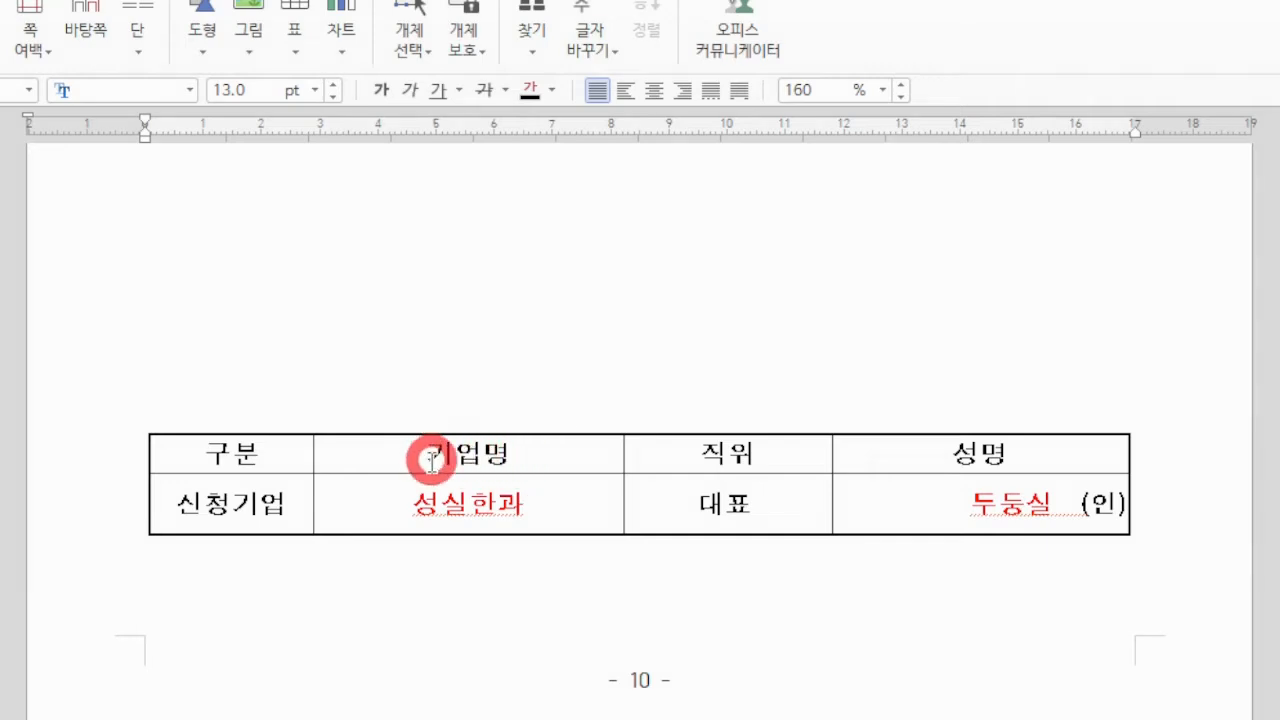
# Step: Highlight the company name, the representative's name and the (인) seal mark in the cover page's applicant table one after another
pyautogui.click(445, 500)
pyautogui.moveTo(445, 500); pyautogui.dragTo(578, 503)
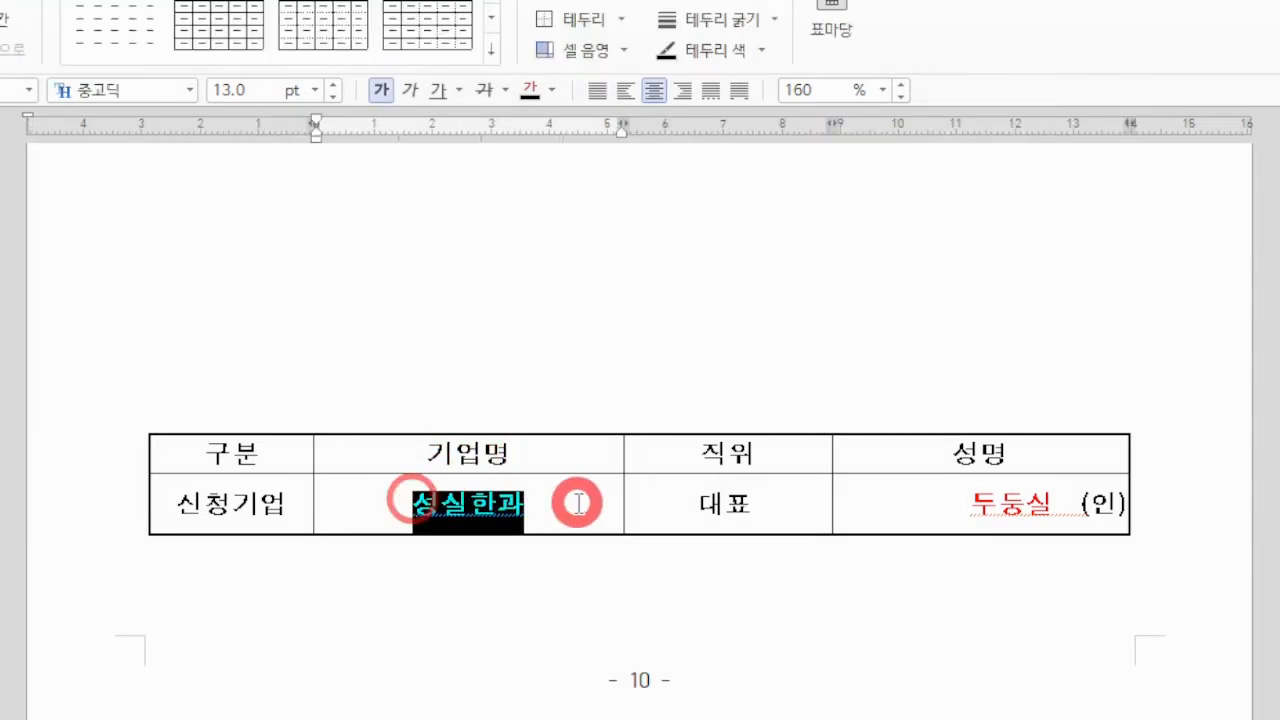
pyautogui.click(547, 505)
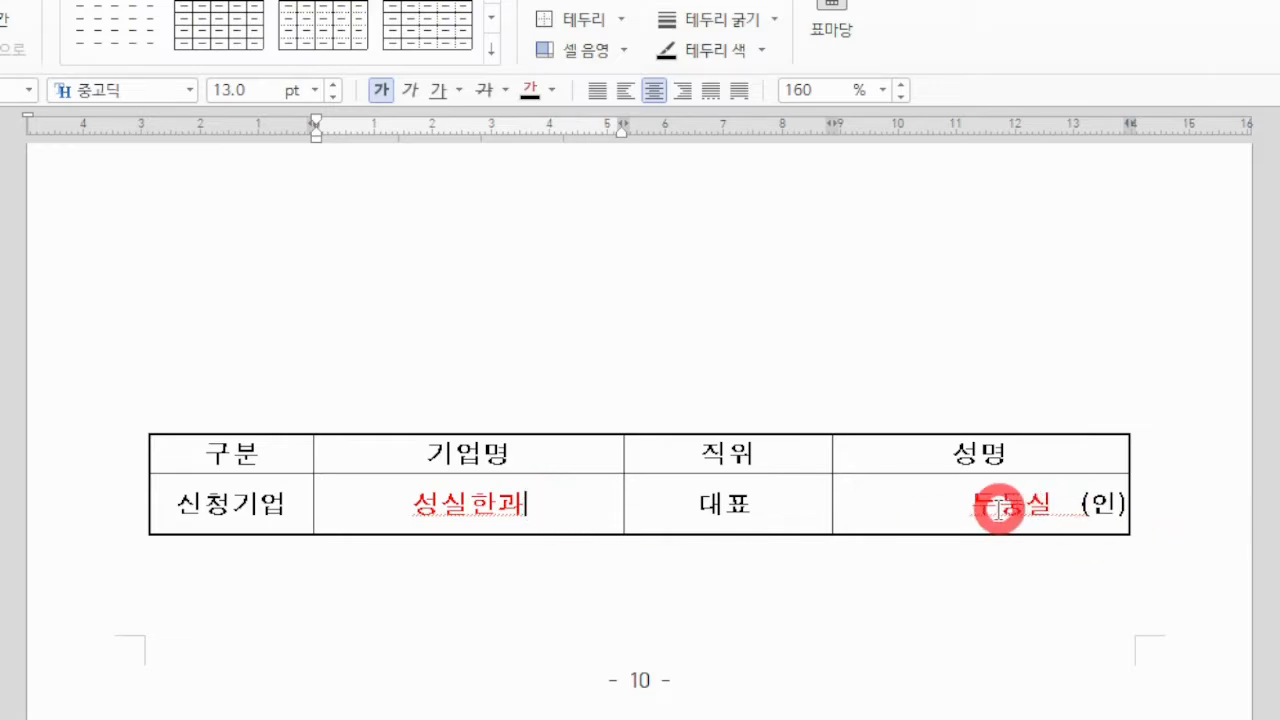
pyautogui.moveTo(972, 505); pyautogui.dragTo(1055, 518)
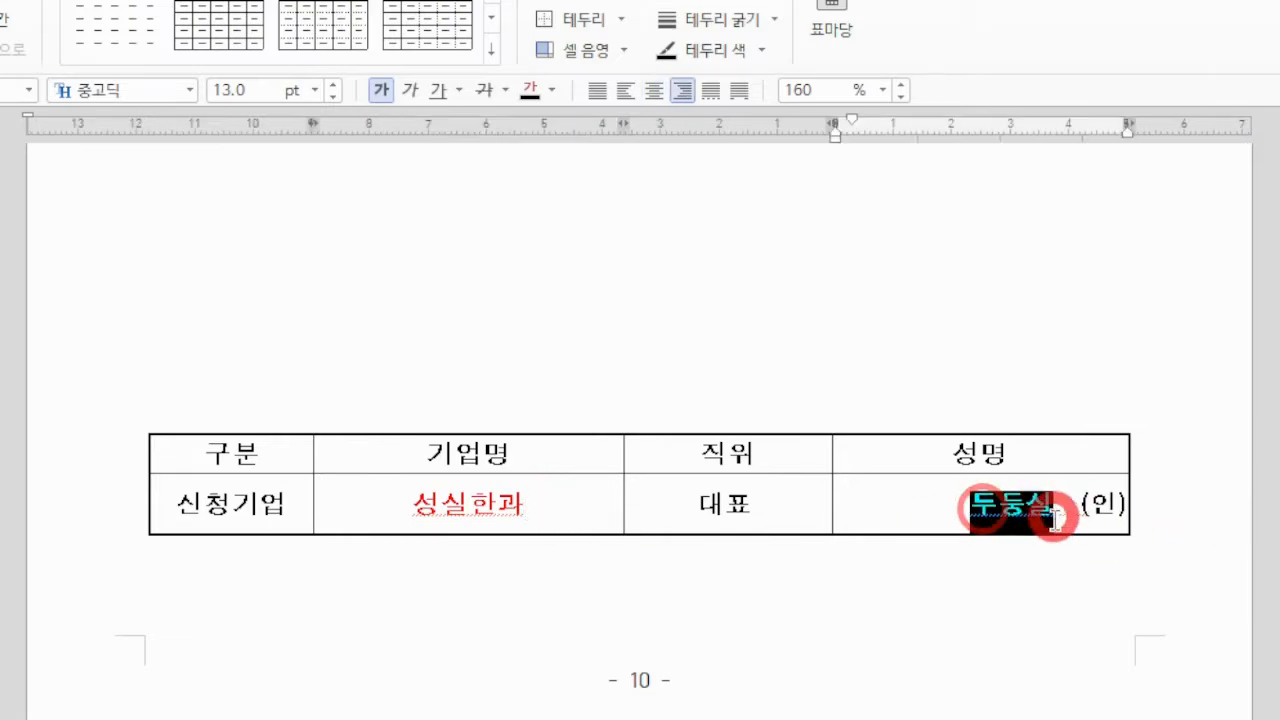
pyautogui.click(819, 600)
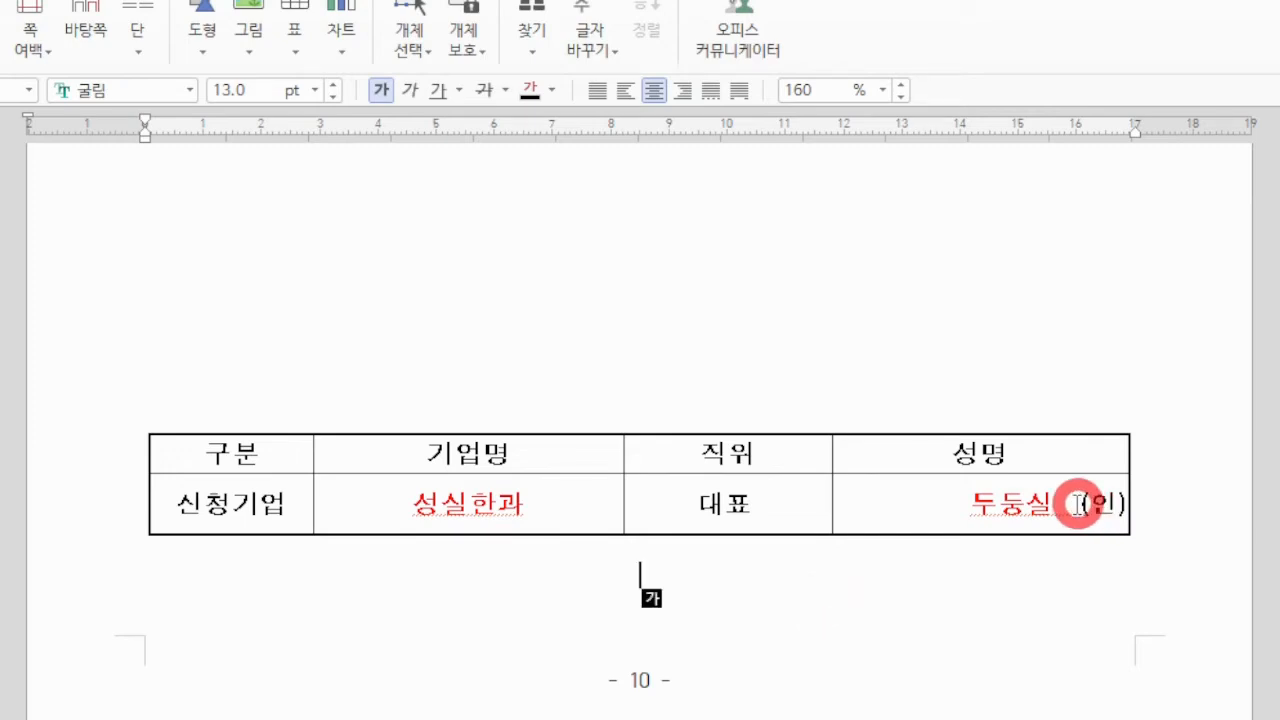
pyautogui.moveTo(1078, 503); pyautogui.dragTo(1125, 505)
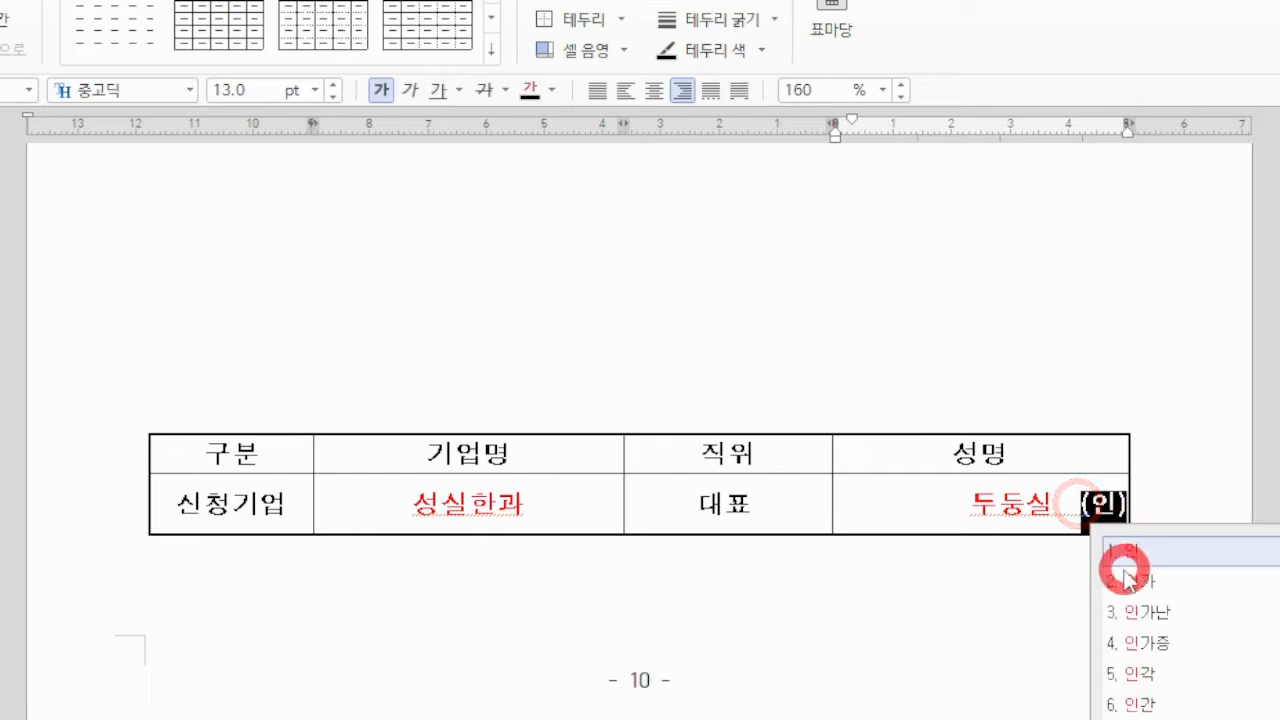
pyautogui.click(997, 567)
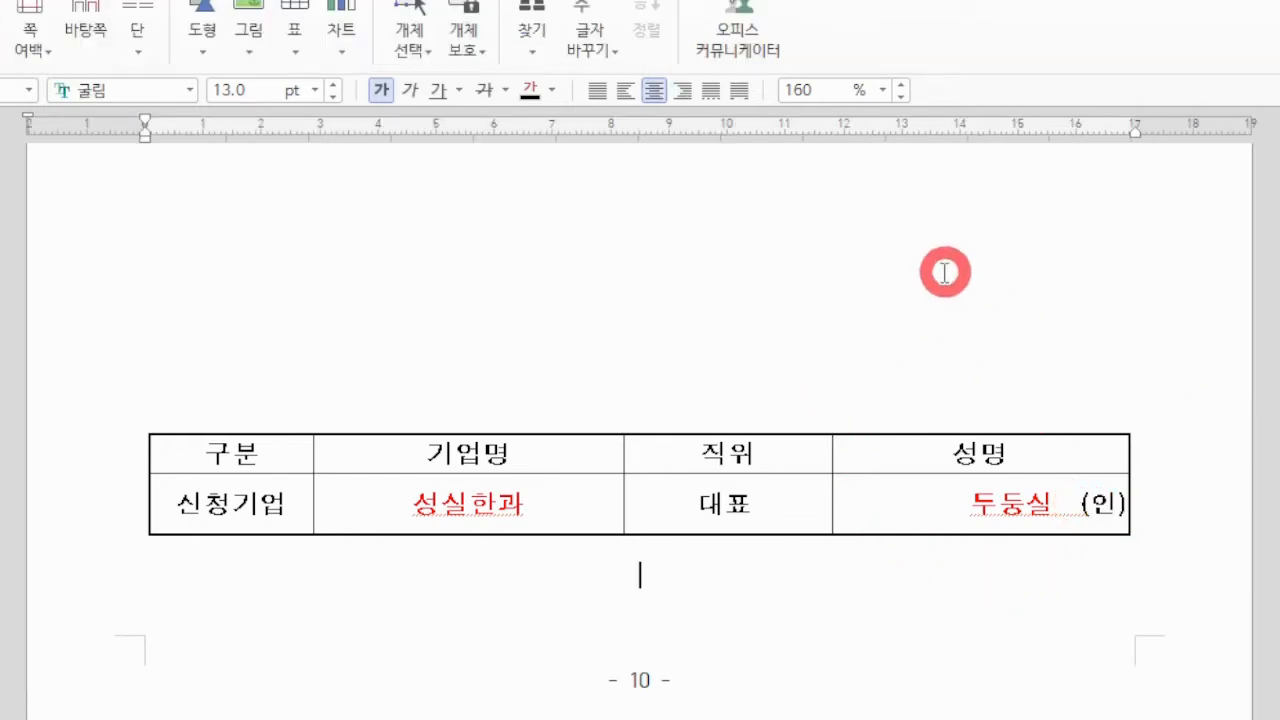
# Step: Highlight the 기업명 and 상시근로자수(명) entries in the 신청기업 정보 table
pyautogui.scroll(-10, 945, 272)
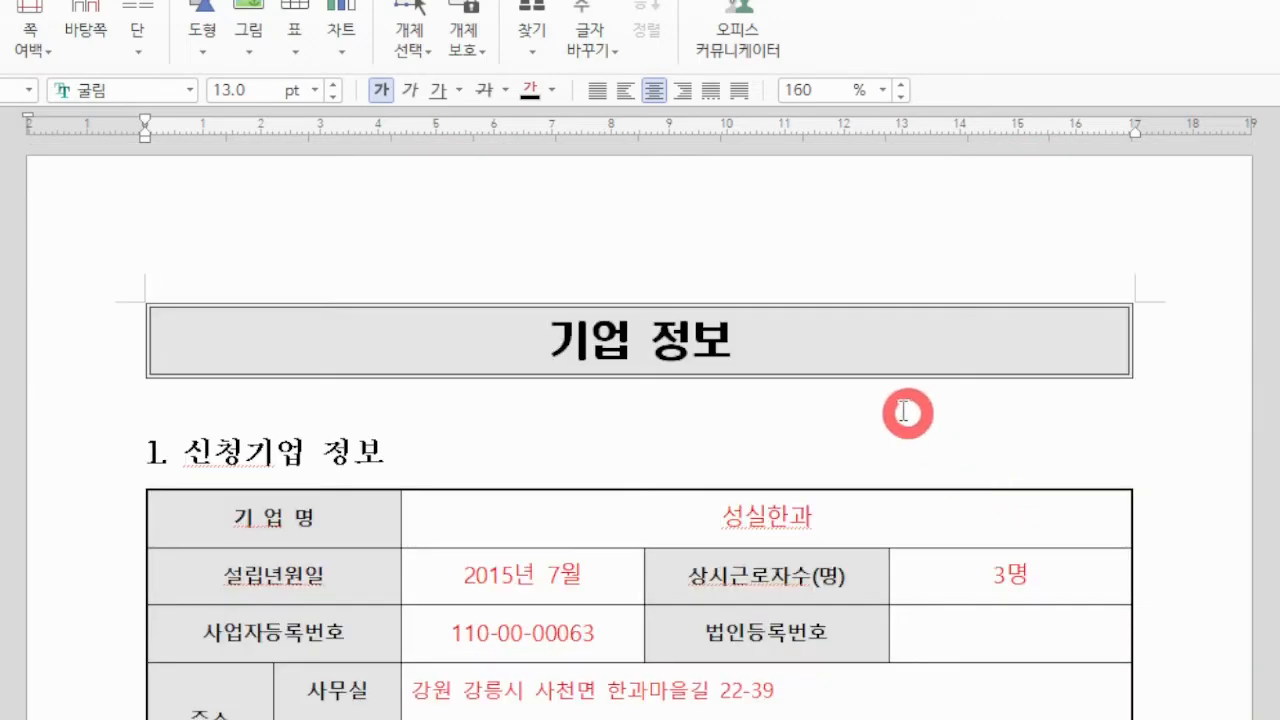
pyautogui.scroll(-1, 794, 371)
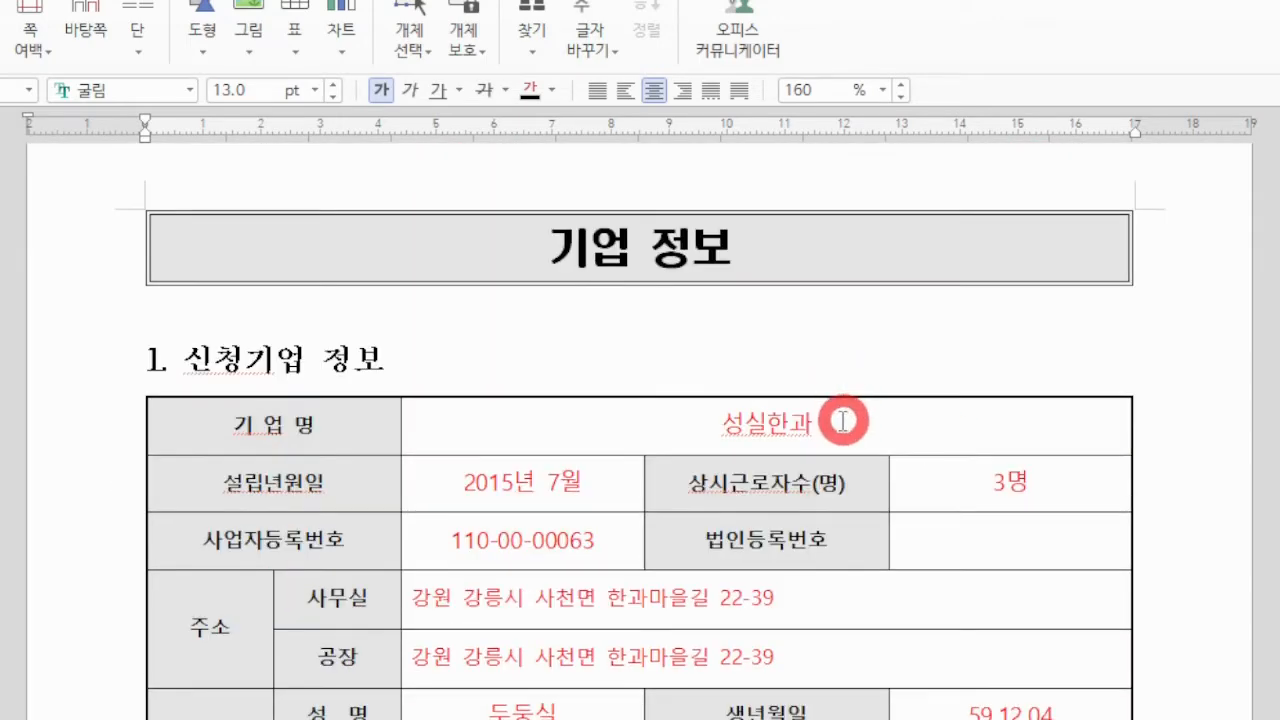
pyautogui.moveTo(690, 421); pyautogui.dragTo(803, 423)
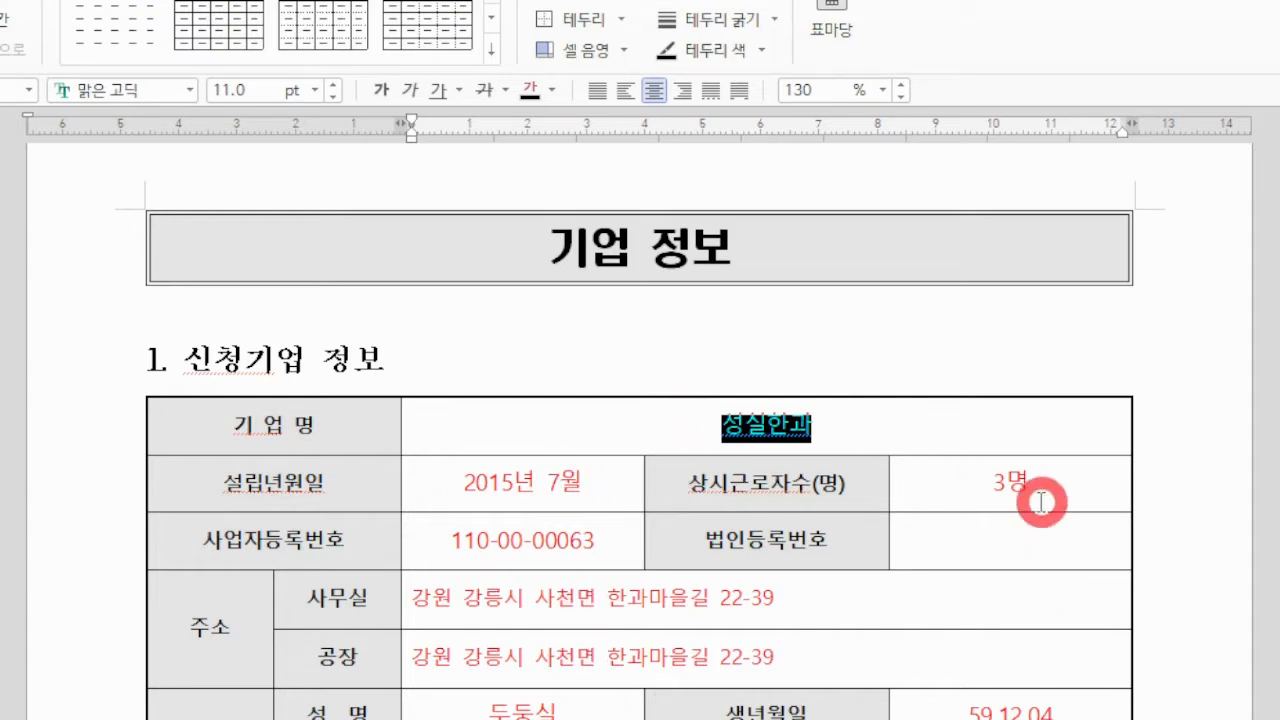
pyautogui.moveTo(972, 490); pyautogui.dragTo(1040, 486)
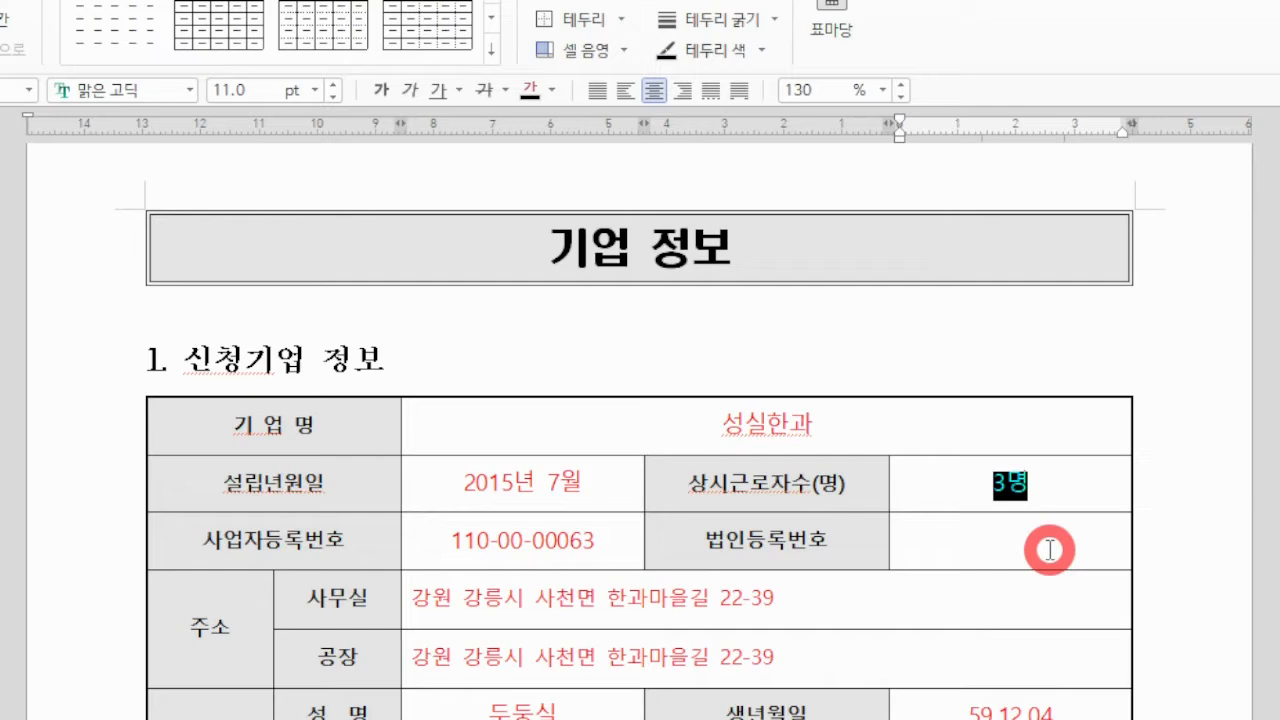
# Step: Review the address, 대표자 and 과제책임자 rows of the 신청기업 정보 table, down to the workshop type options
pyautogui.scroll(-2, 960, 545)
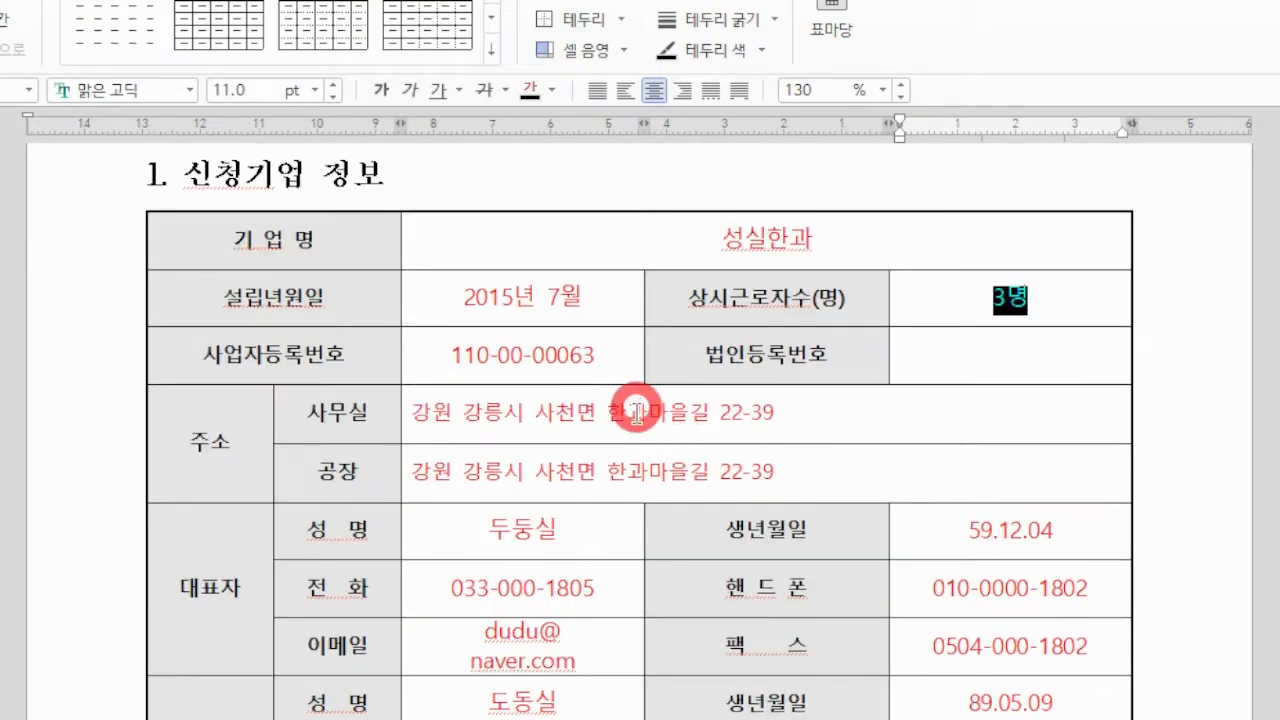
pyautogui.click(630, 470)
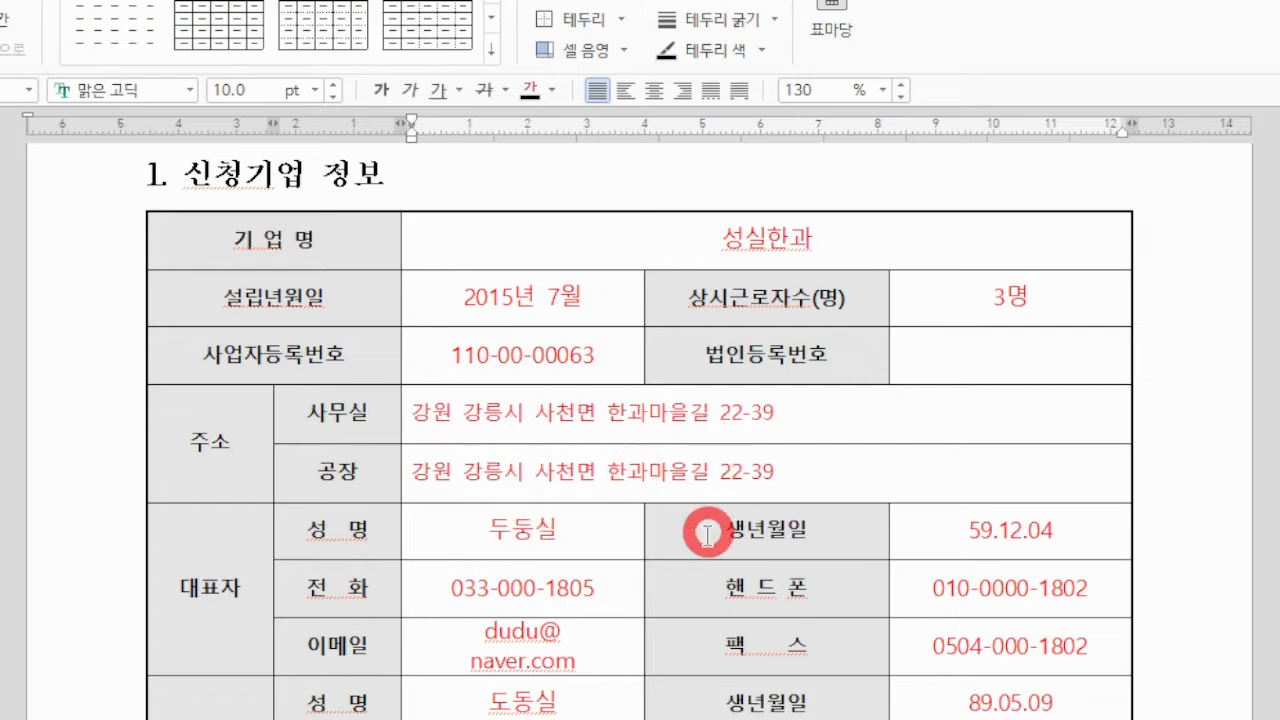
pyautogui.scroll(-1, 708, 485)
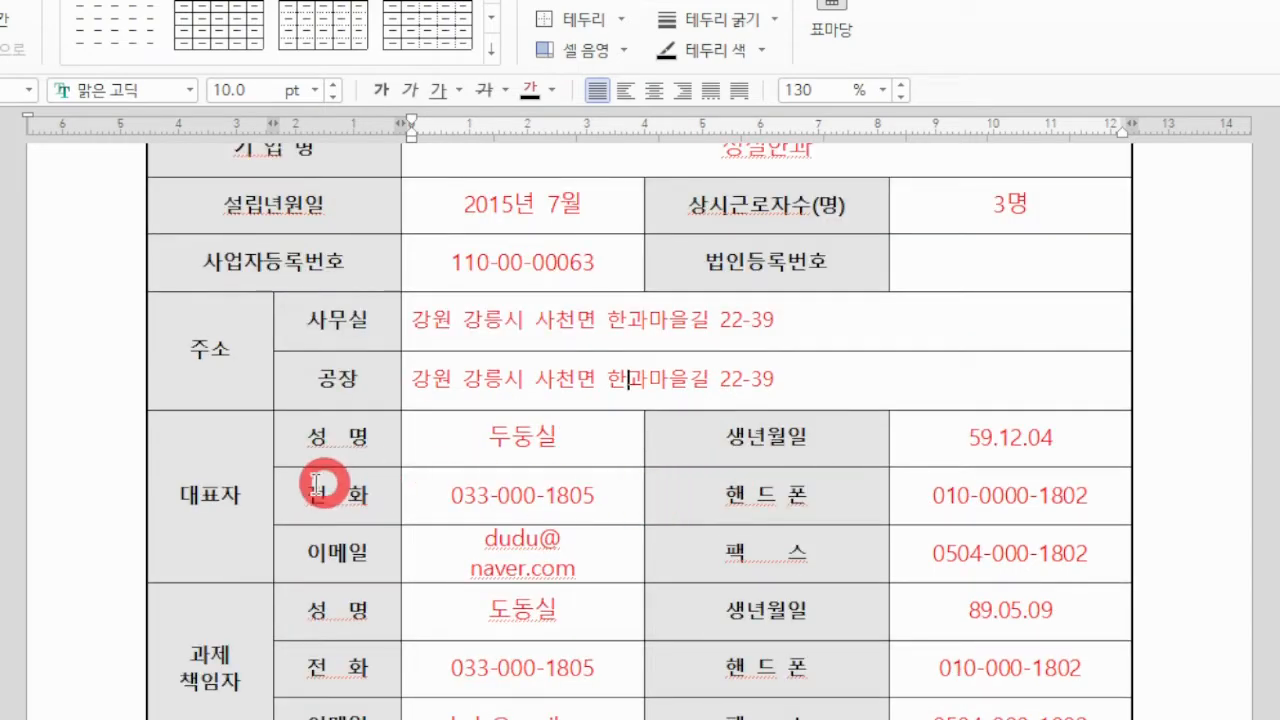
pyautogui.scroll(-1, 240, 668)
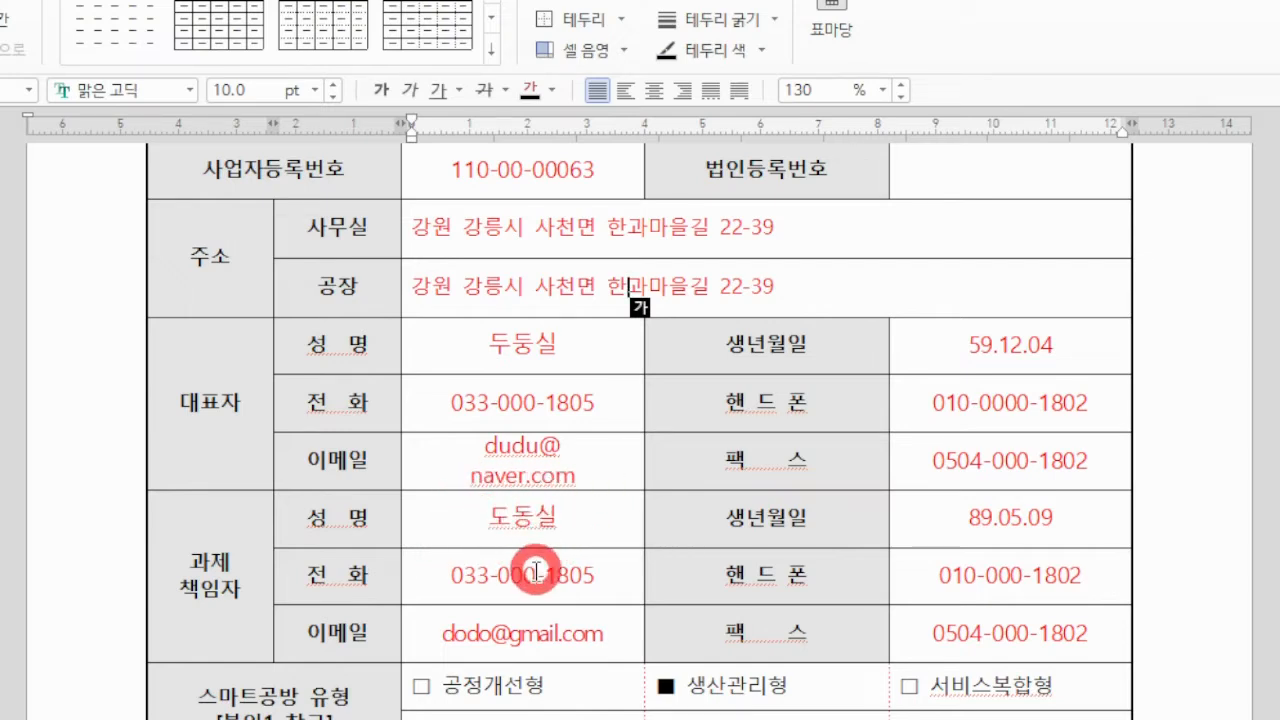
pyautogui.scroll(-3, 751, 429)
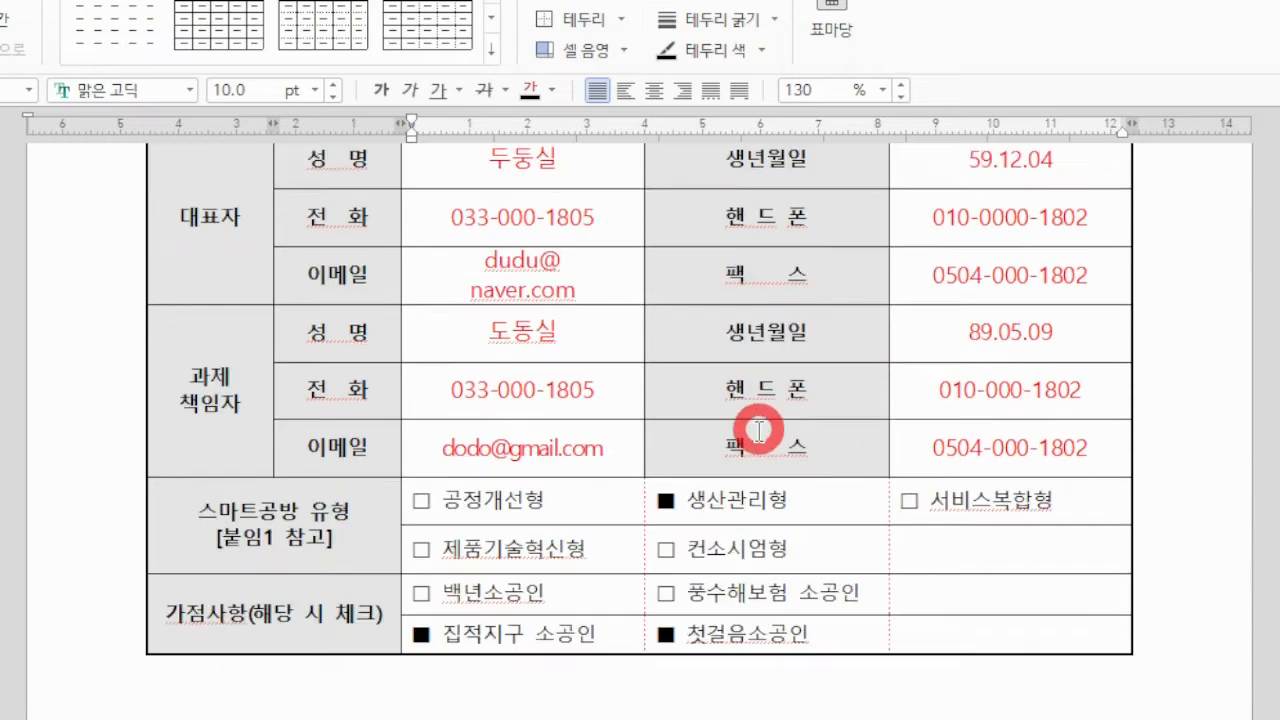
# Step: Delete the 생산관리형 option with its check mark from the 스마트공방 유형 row and return to the 공정개선형 checkbox
pyautogui.click(422, 500)
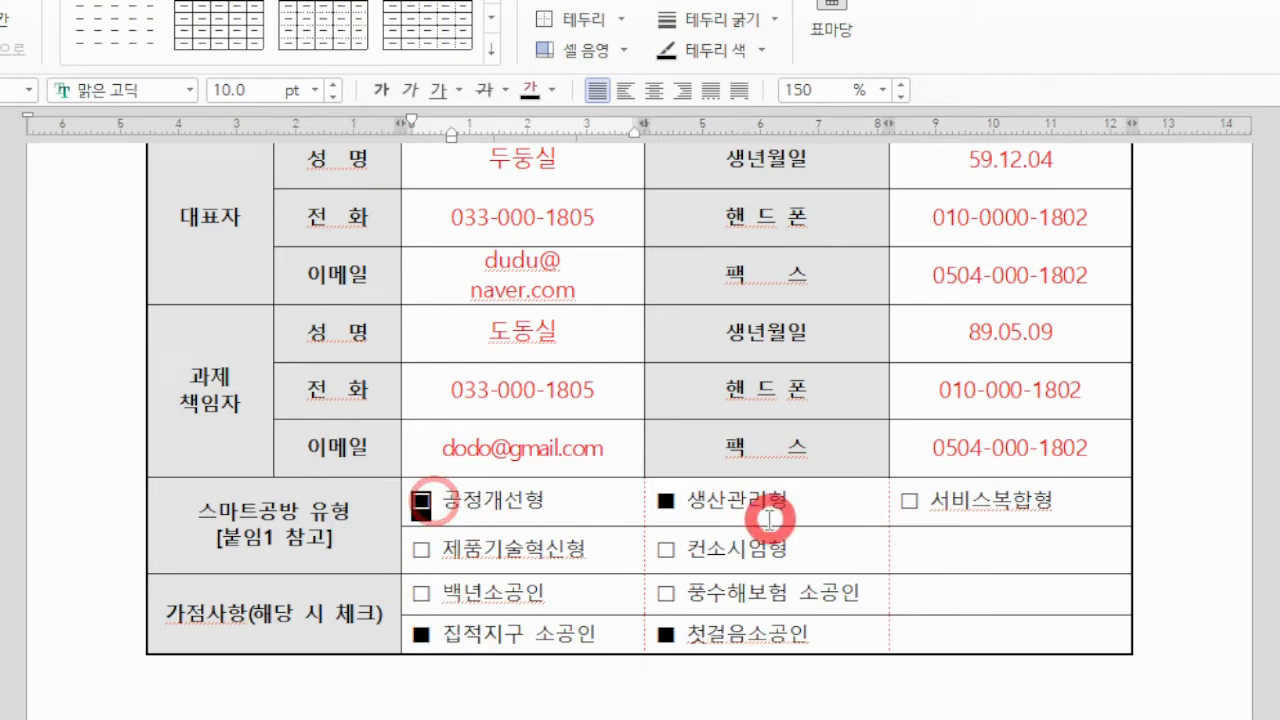
pyautogui.moveTo(658, 500); pyautogui.dragTo(818, 505)
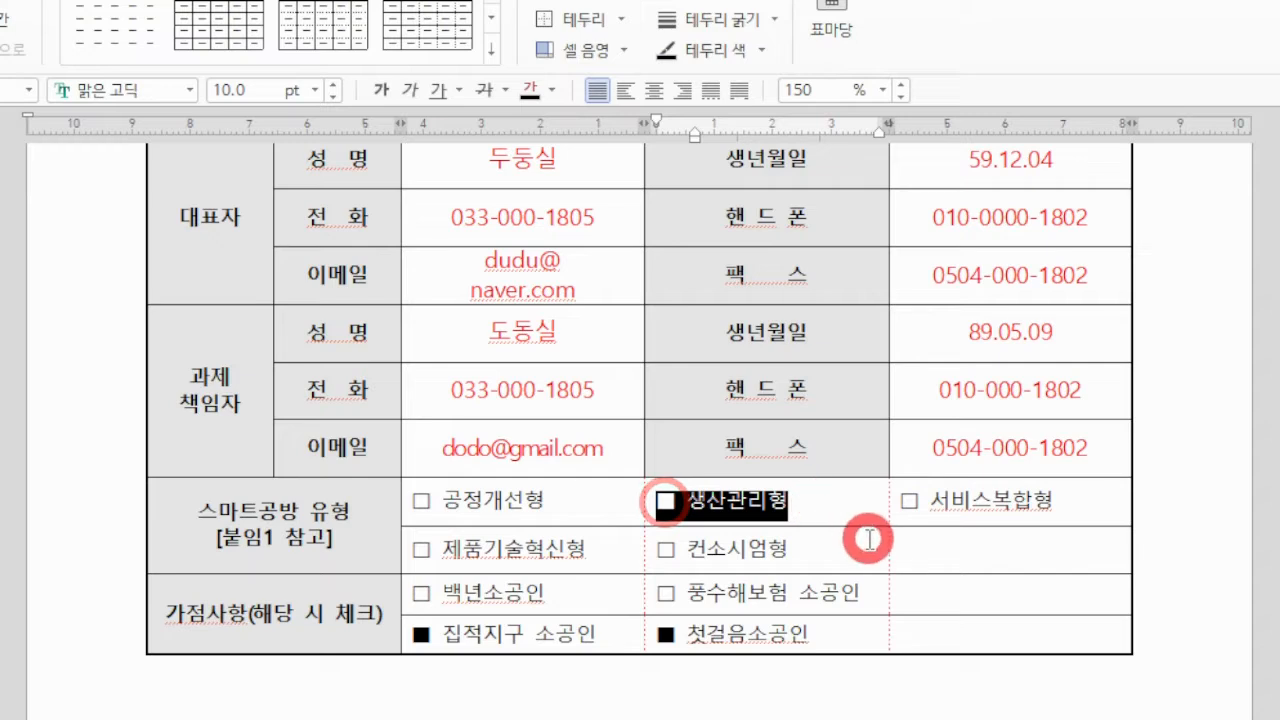
pyautogui.press('Delete')
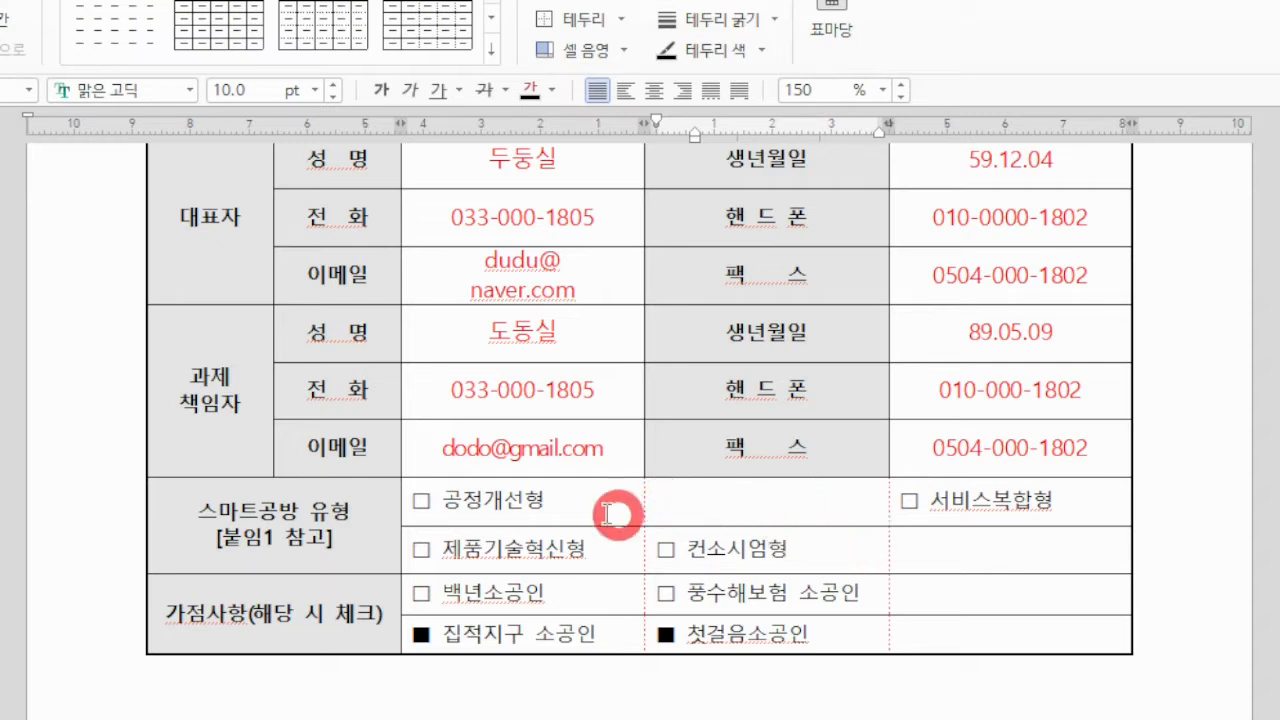
pyautogui.click(430, 507)
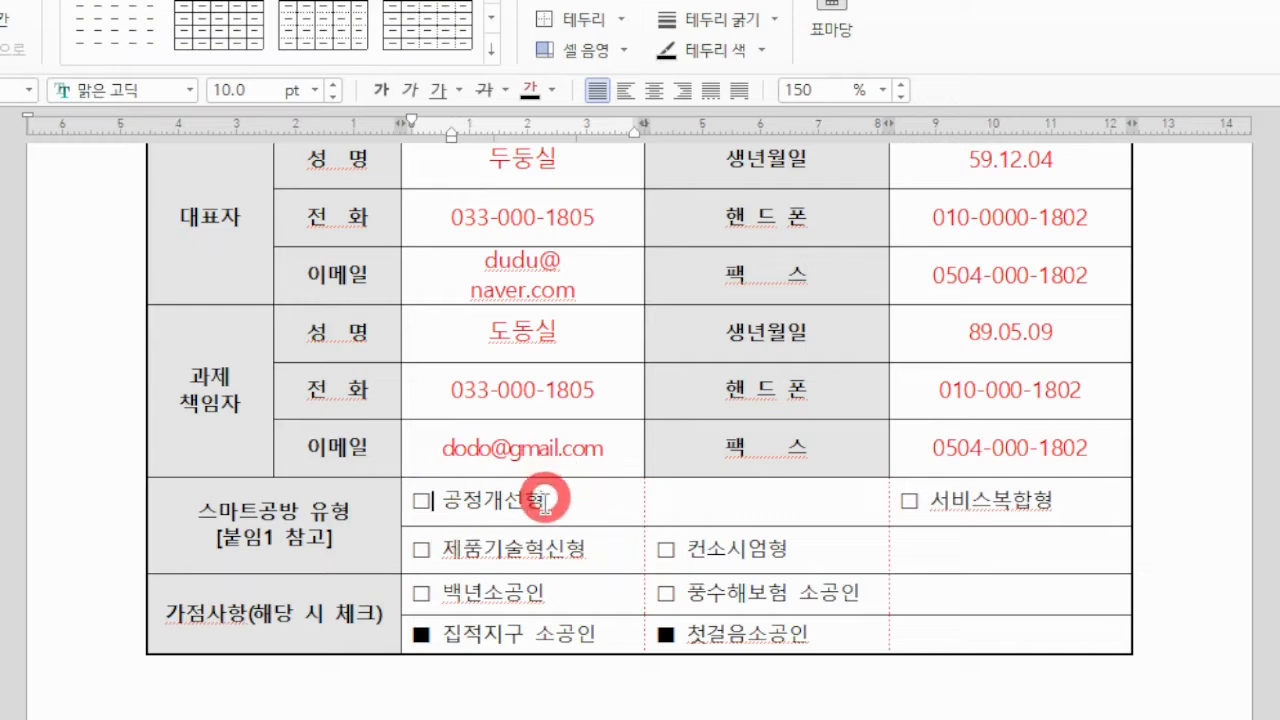
pyautogui.press('Hangul')
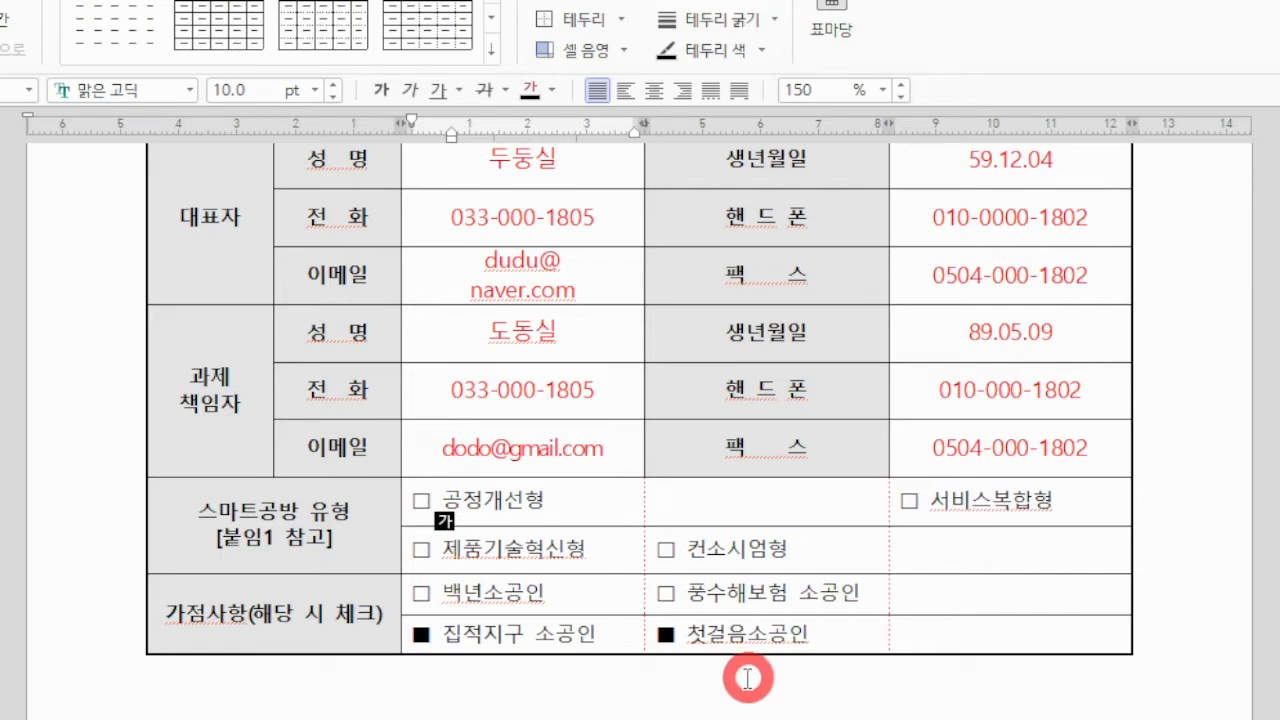
# Step: Highlight the filled ■ mark beside 첫걸음소공인 in the 가점사항 row
pyautogui.click(666, 634)
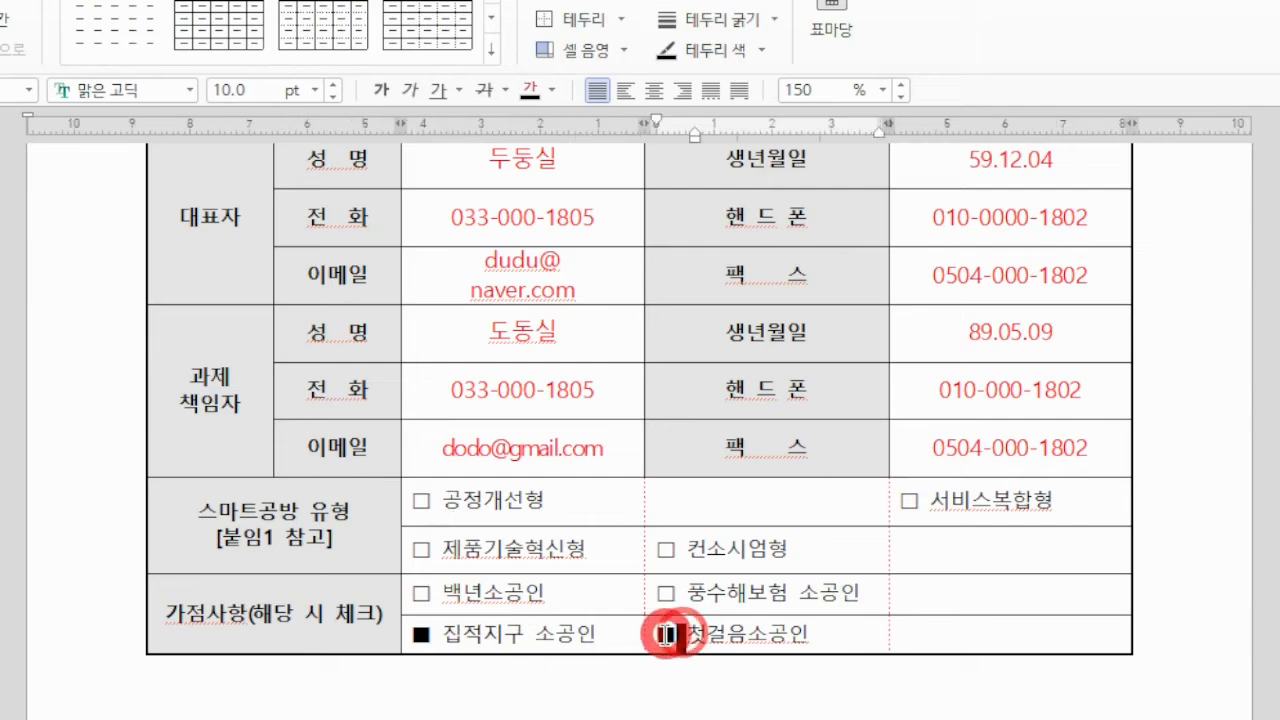
pyautogui.write('■')
pyautogui.click(676, 650)
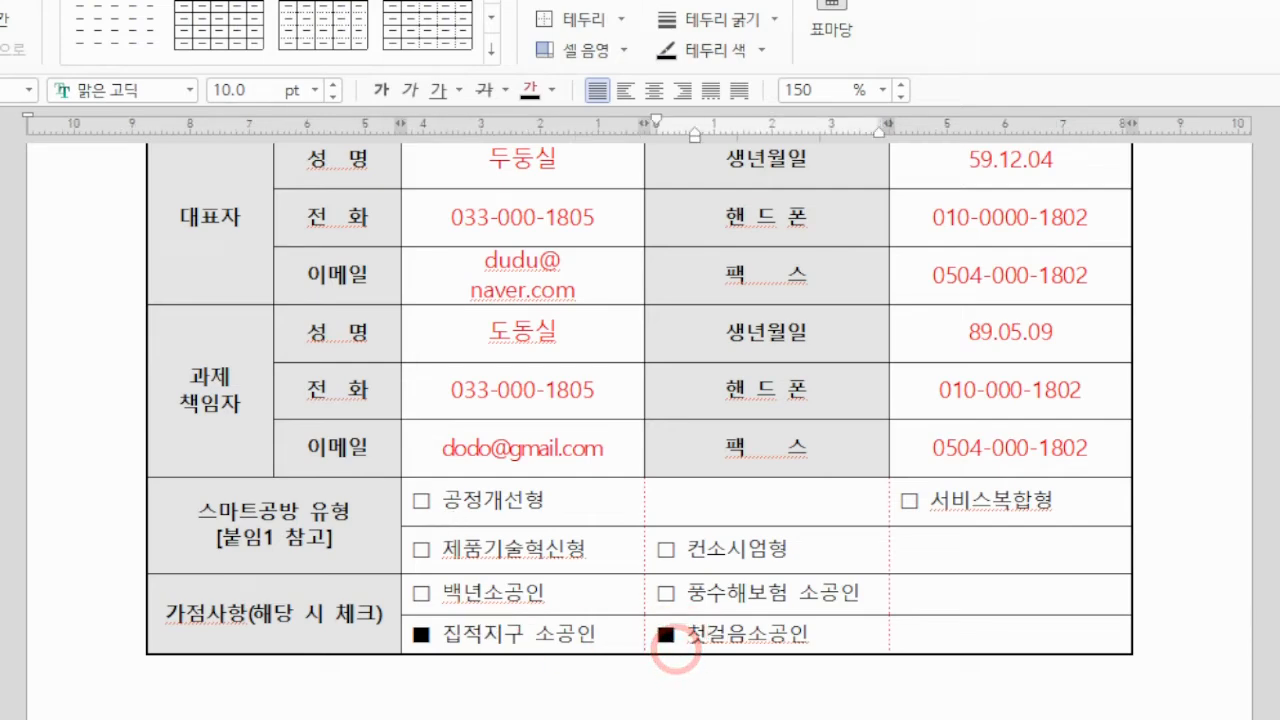
# Step: Go to the 지원업종(중분류) page and highlight its 붙임3 title
pyautogui.scroll(-6, 686, 580)
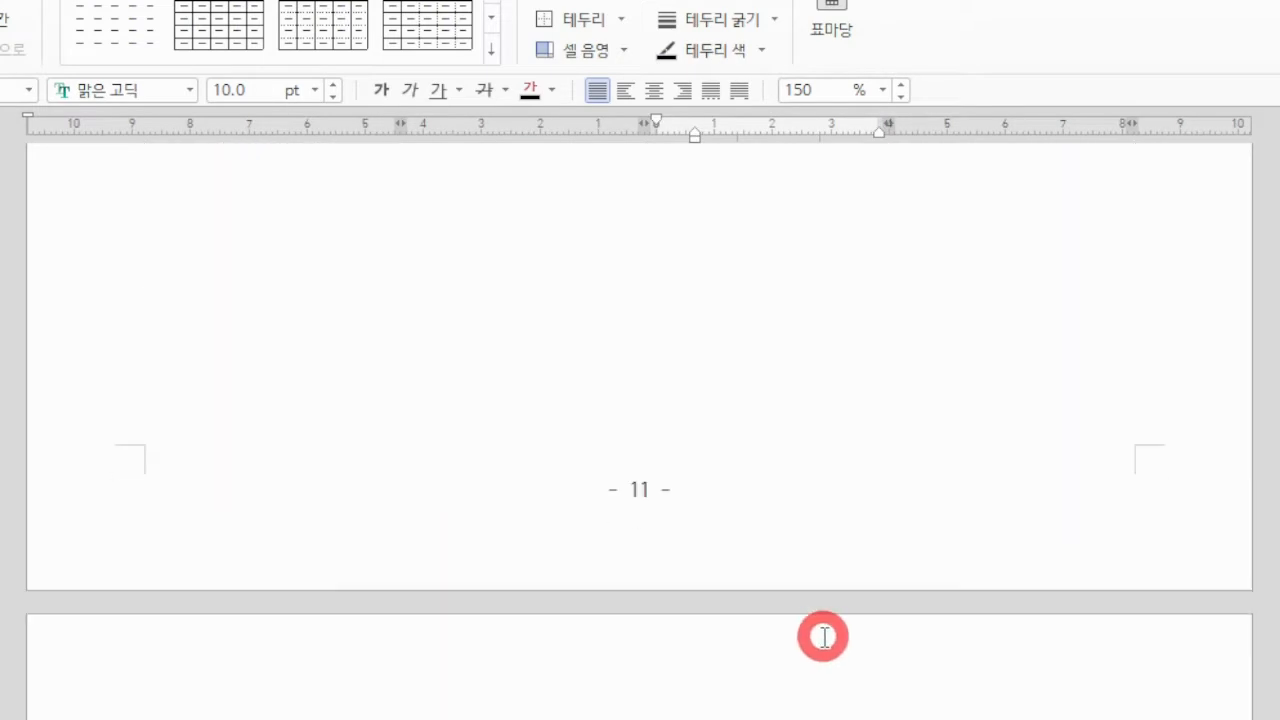
pyautogui.scroll(-3, 823, 637)
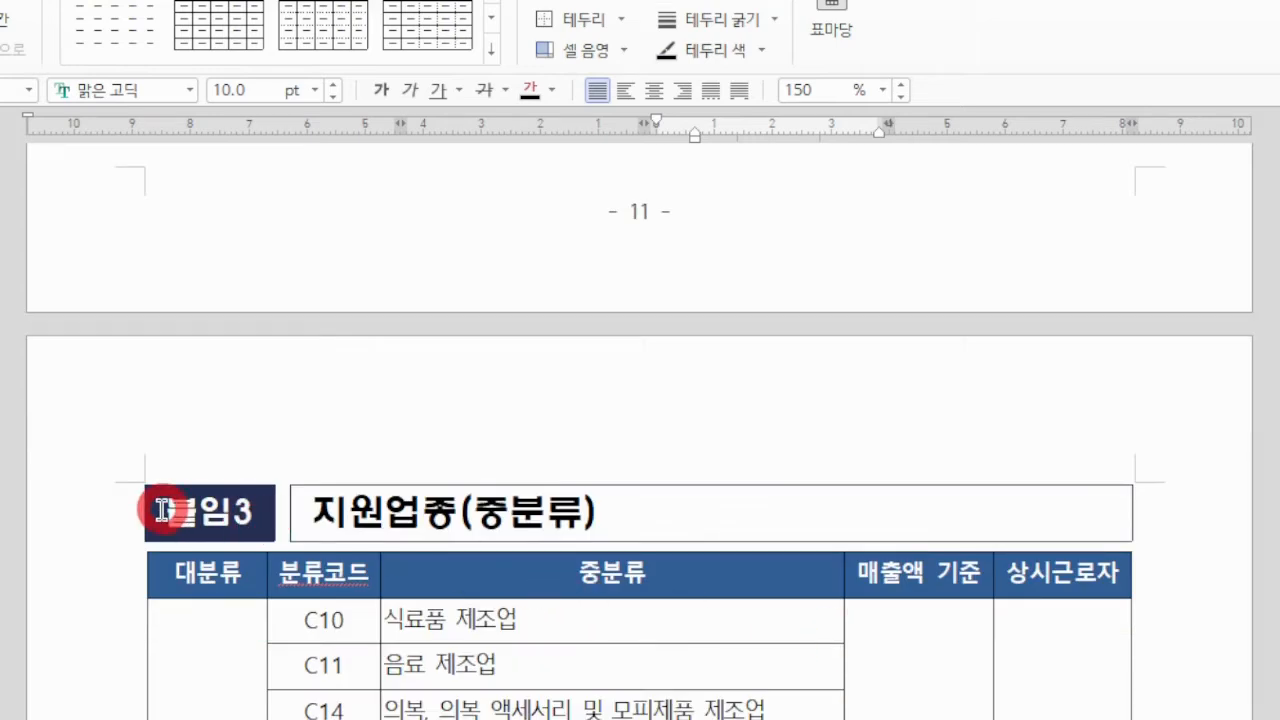
pyautogui.moveTo(162, 510); pyautogui.dragTo(709, 514)
pyautogui.click(1204, 606)
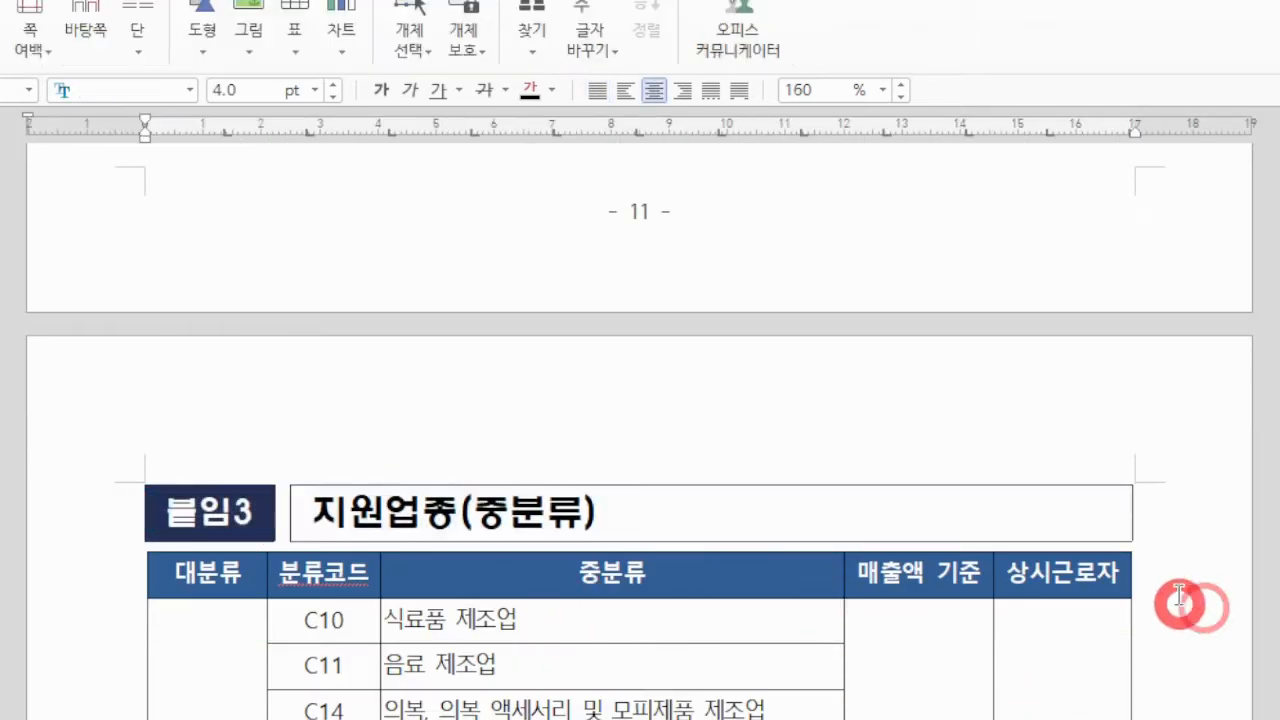
# Step: Review the 지원업종(중분류) table down to 담배 제조업 and select its C12 code cell
pyautogui.scroll(-3, 1178, 592)
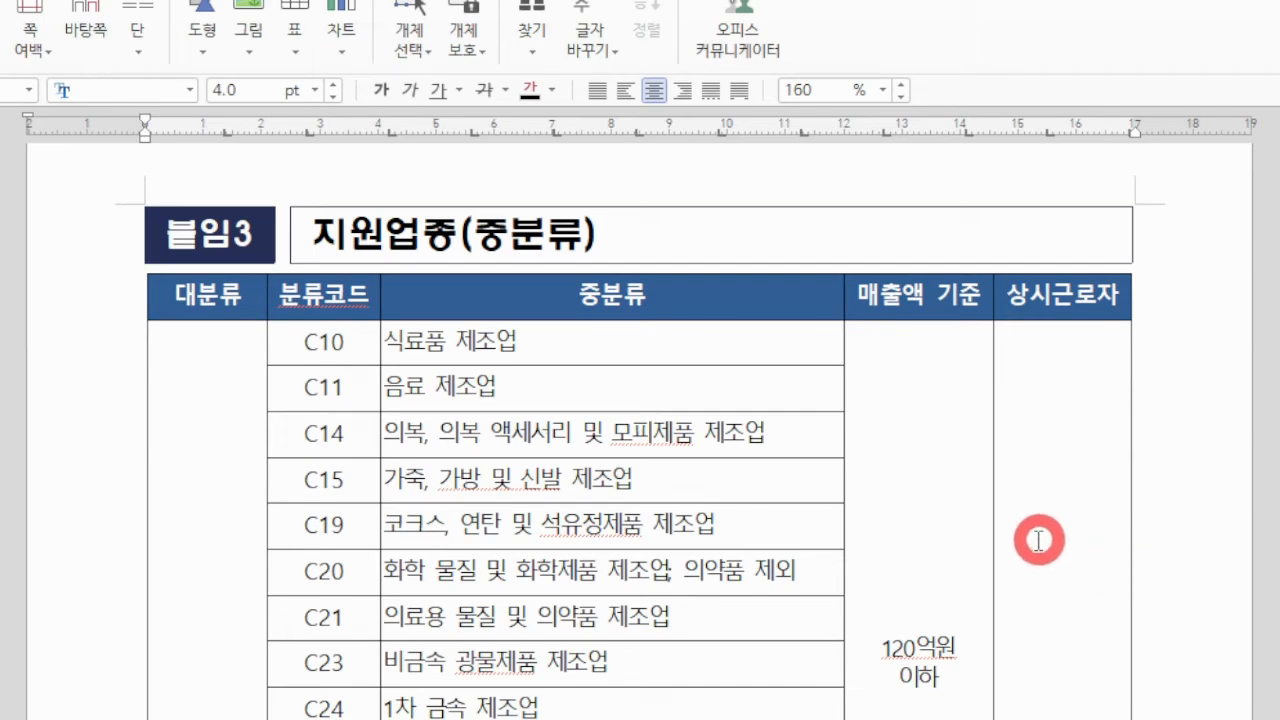
pyautogui.scroll(-2, 1105, 510)
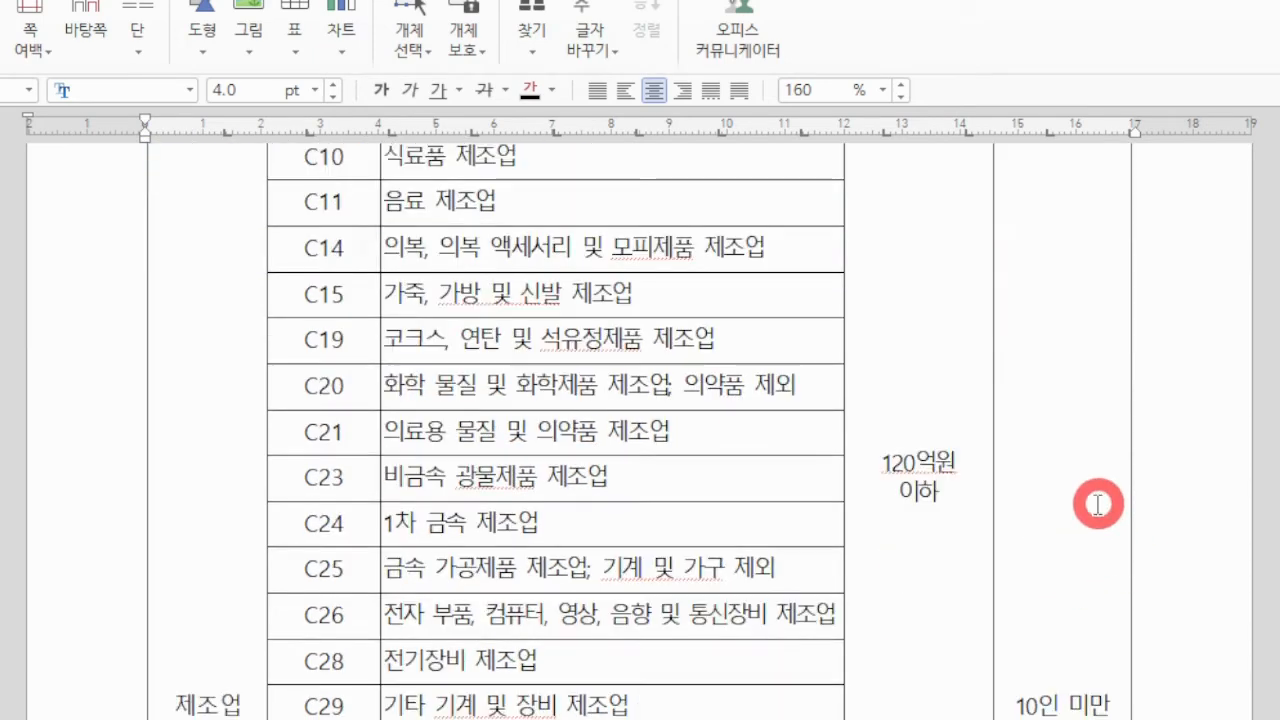
pyautogui.scroll(-1, 563, 425)
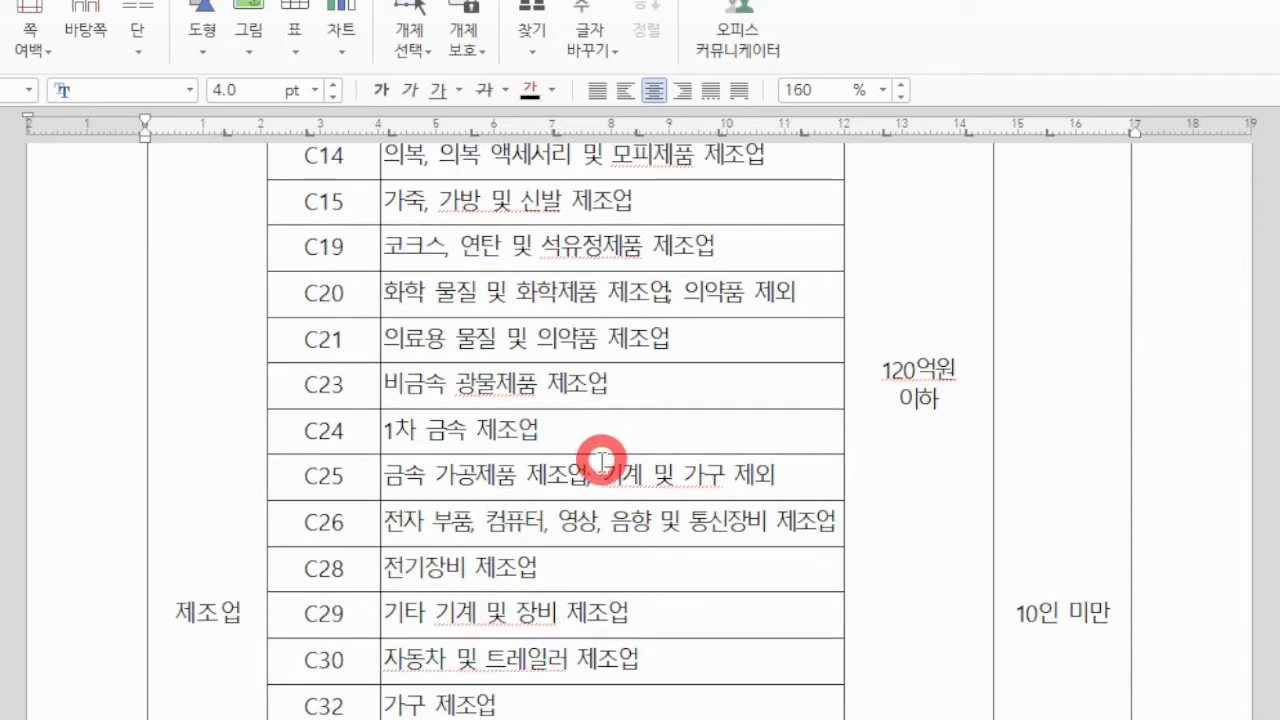
pyautogui.scroll(-1, 600, 451)
pyautogui.moveTo(537, 662); pyautogui.dragTo(352, 660)
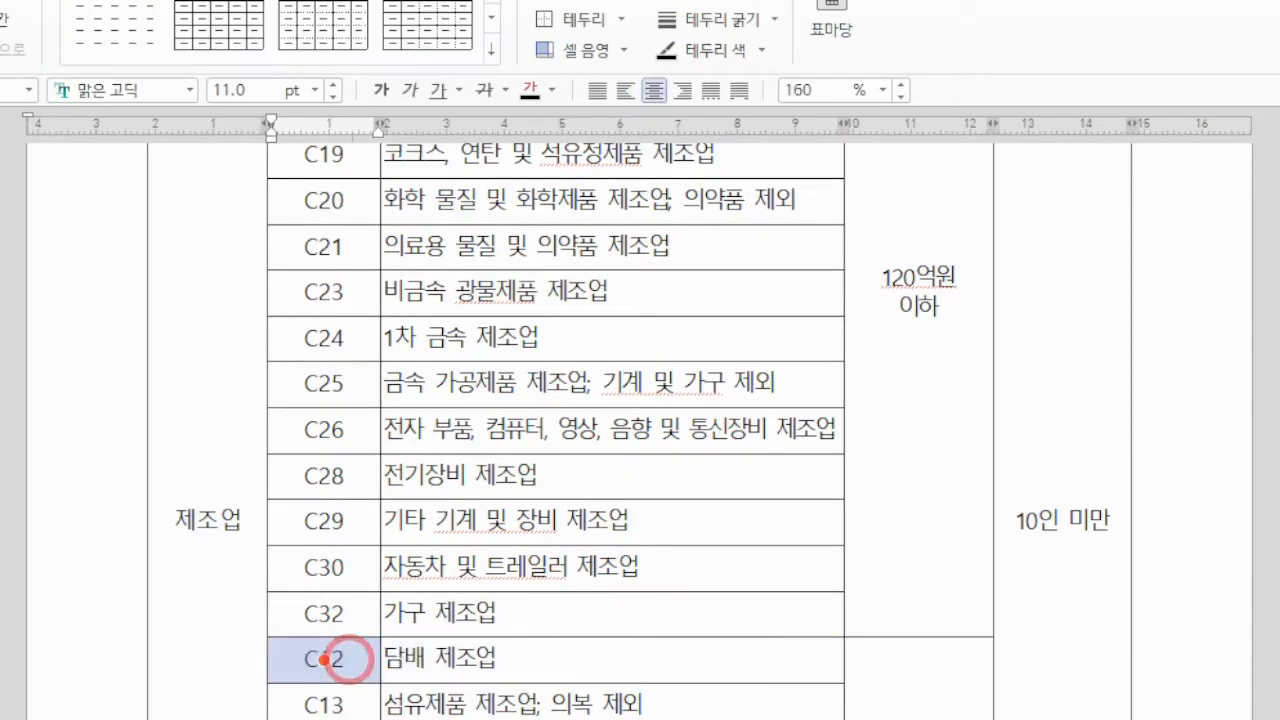
# Step: Return to the start of the 지원업종 table and highlight the C10 code of 식료품 제조업
pyautogui.scroll(1, 603, 566)
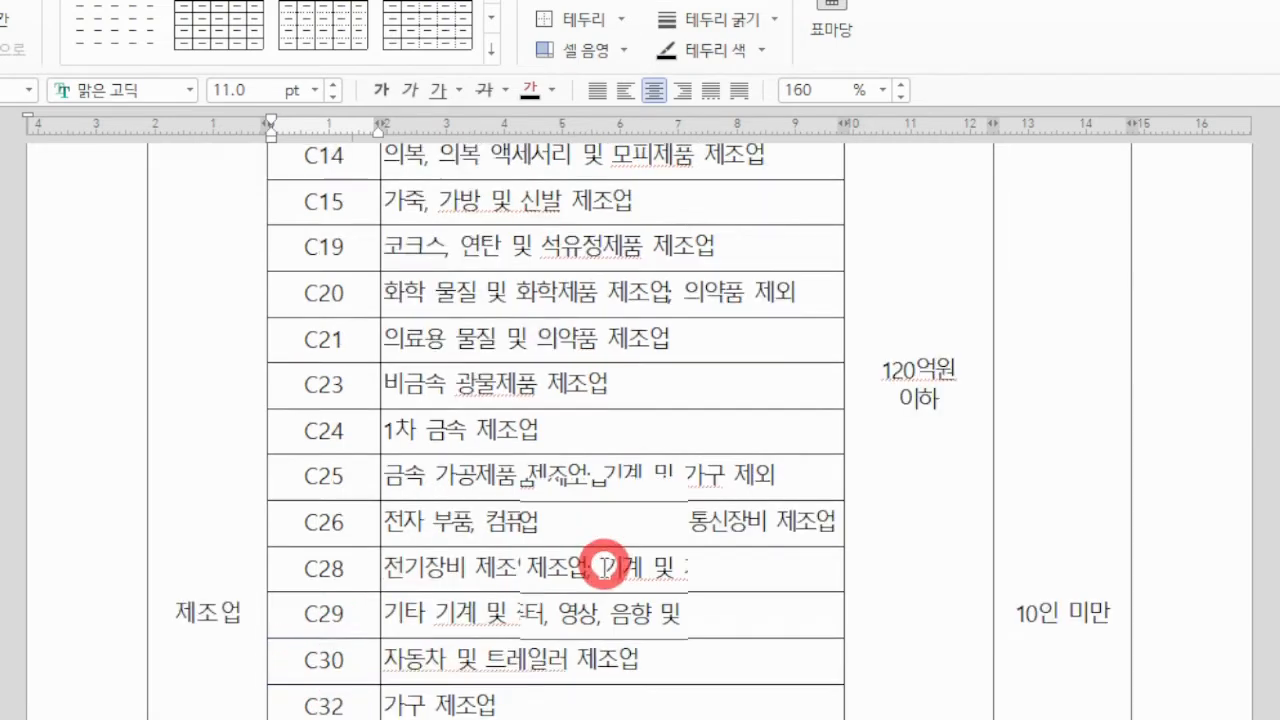
pyautogui.scroll(4, 603, 566)
pyautogui.click(547, 358)
pyautogui.press('F5')
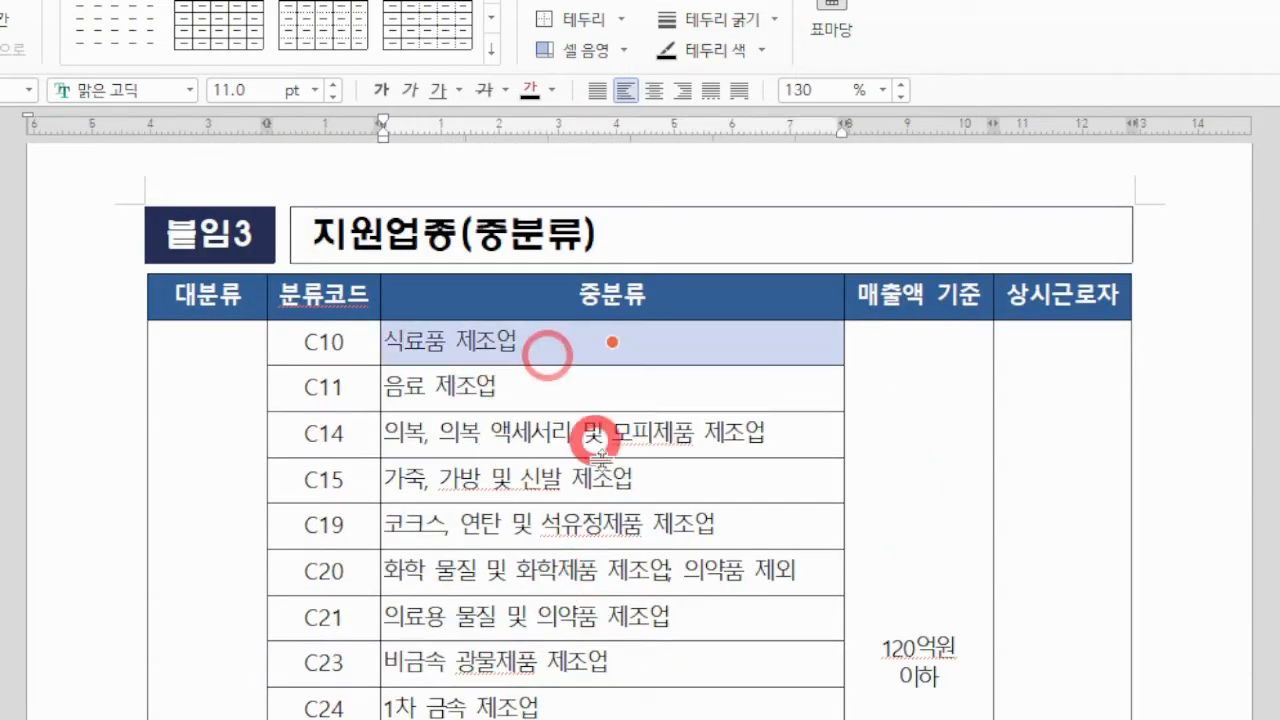
pyautogui.click(346, 349)
pyautogui.click(336, 349)
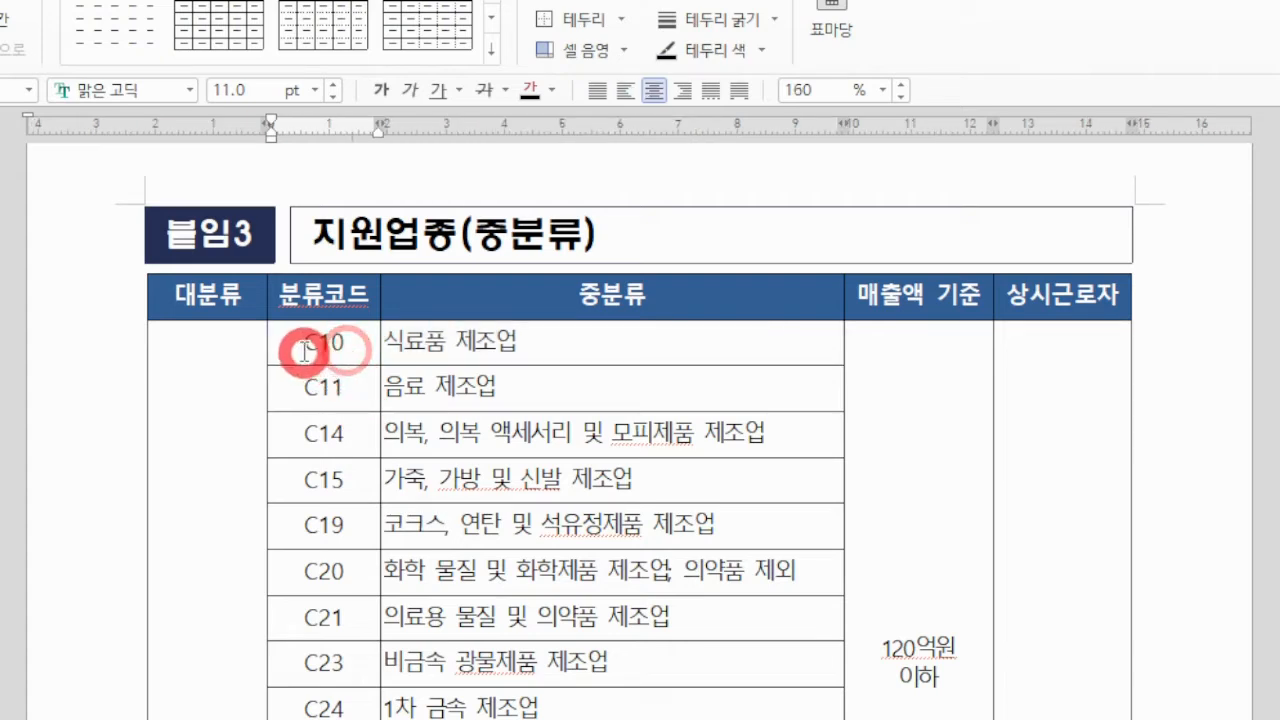
pyautogui.moveTo(302, 347); pyautogui.dragTo(340, 342)
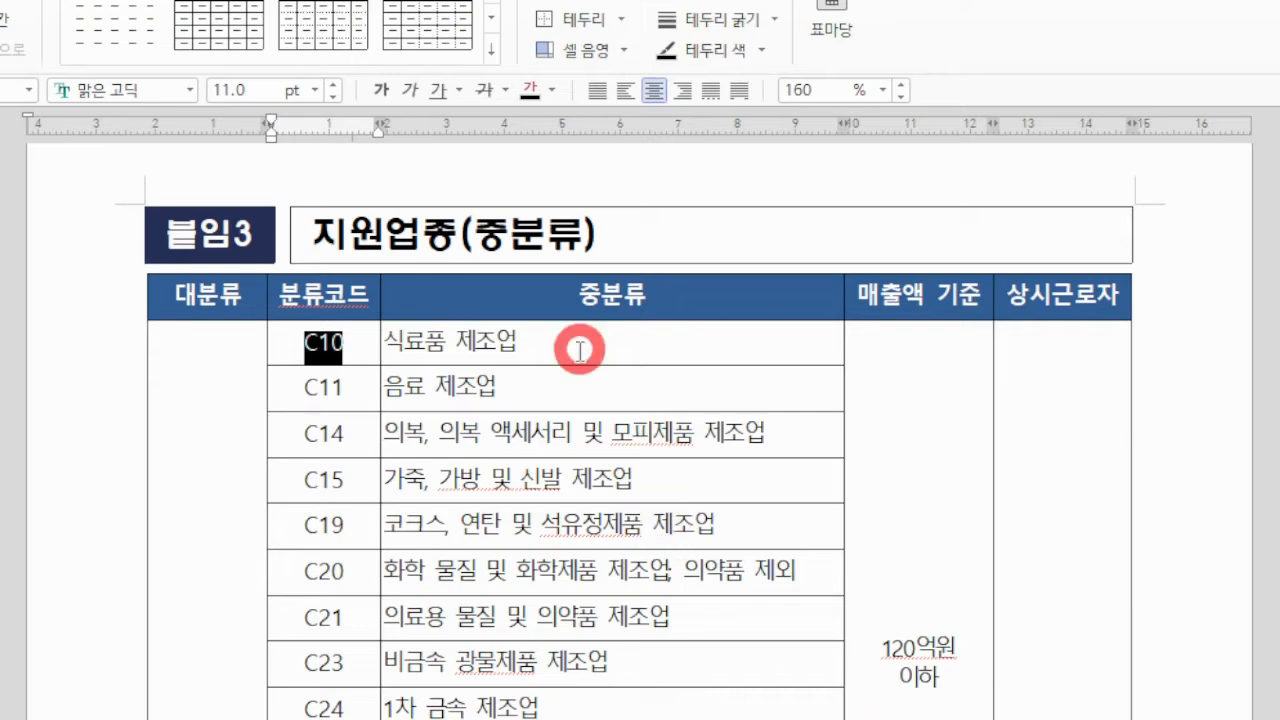
# Step: Highlight the 인쇄 및 기록매체 복제업 entry and part of the 기타 운송장비 제조업 entry in the 중분류 column
pyautogui.scroll(-5, 590, 400)
pyautogui.moveTo(383, 652); pyautogui.dragTo(636, 668)
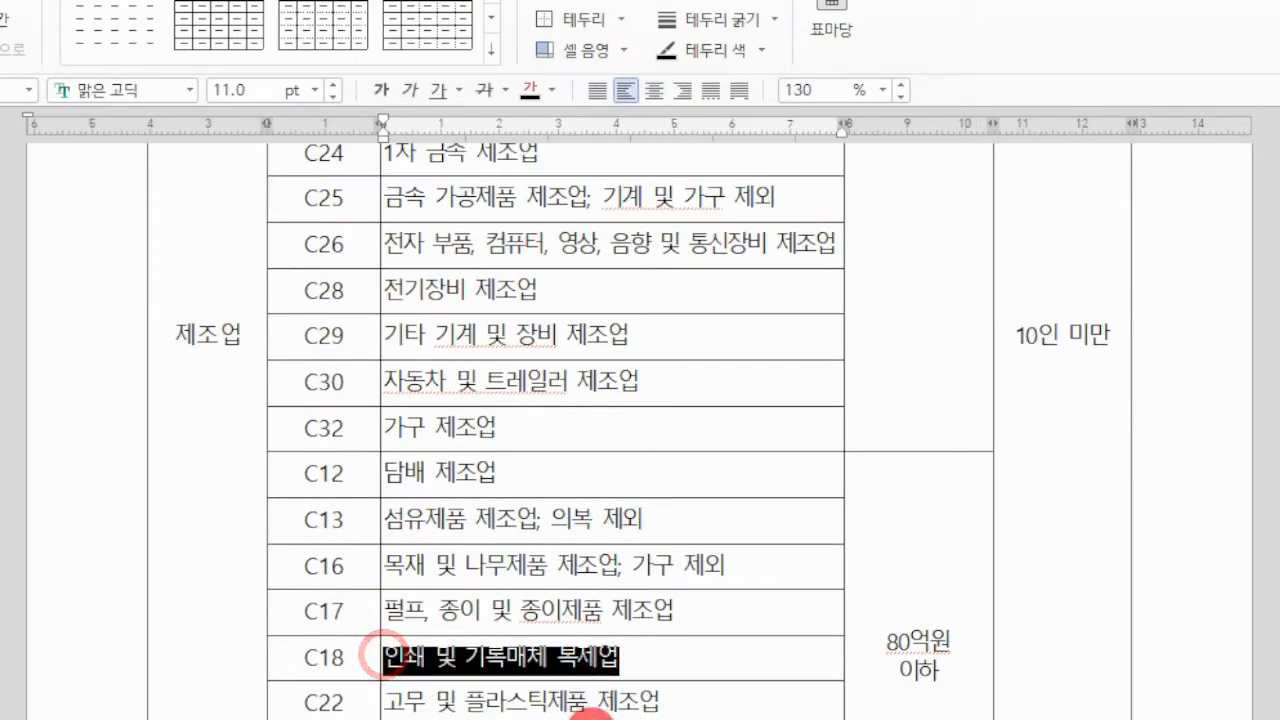
pyautogui.click(588, 718)
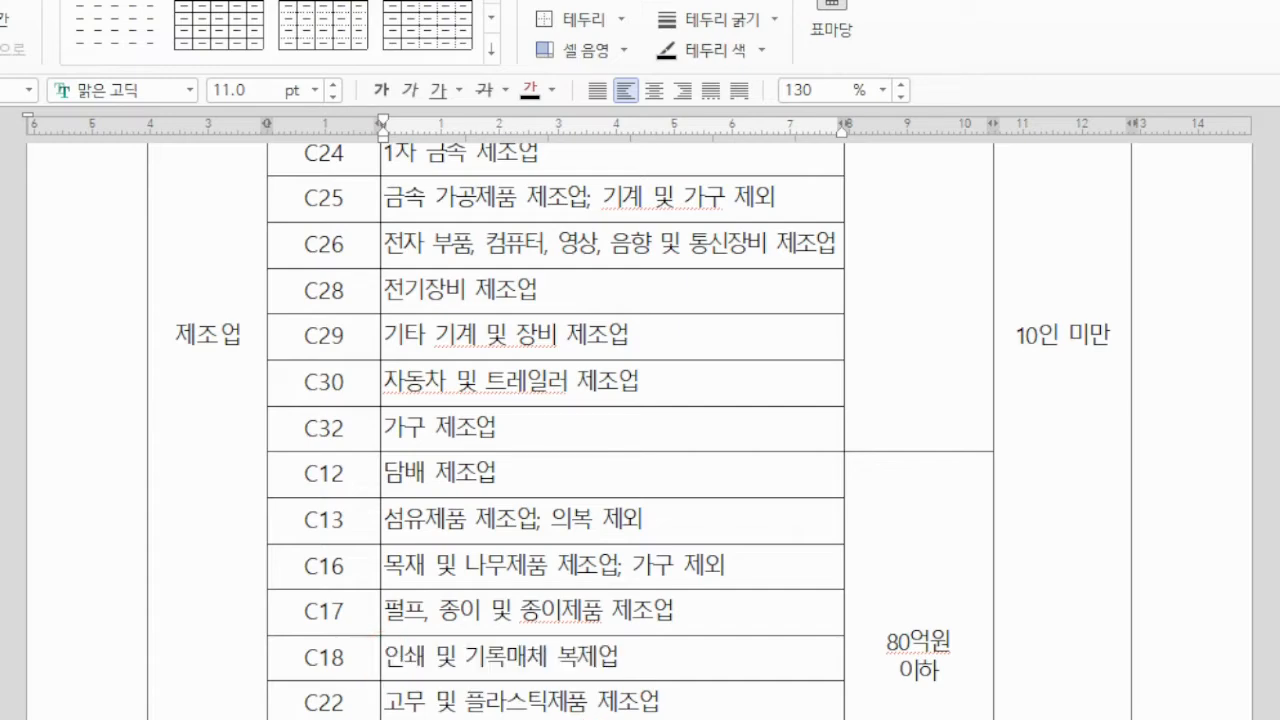
pyautogui.scroll(-1, 612, 432)
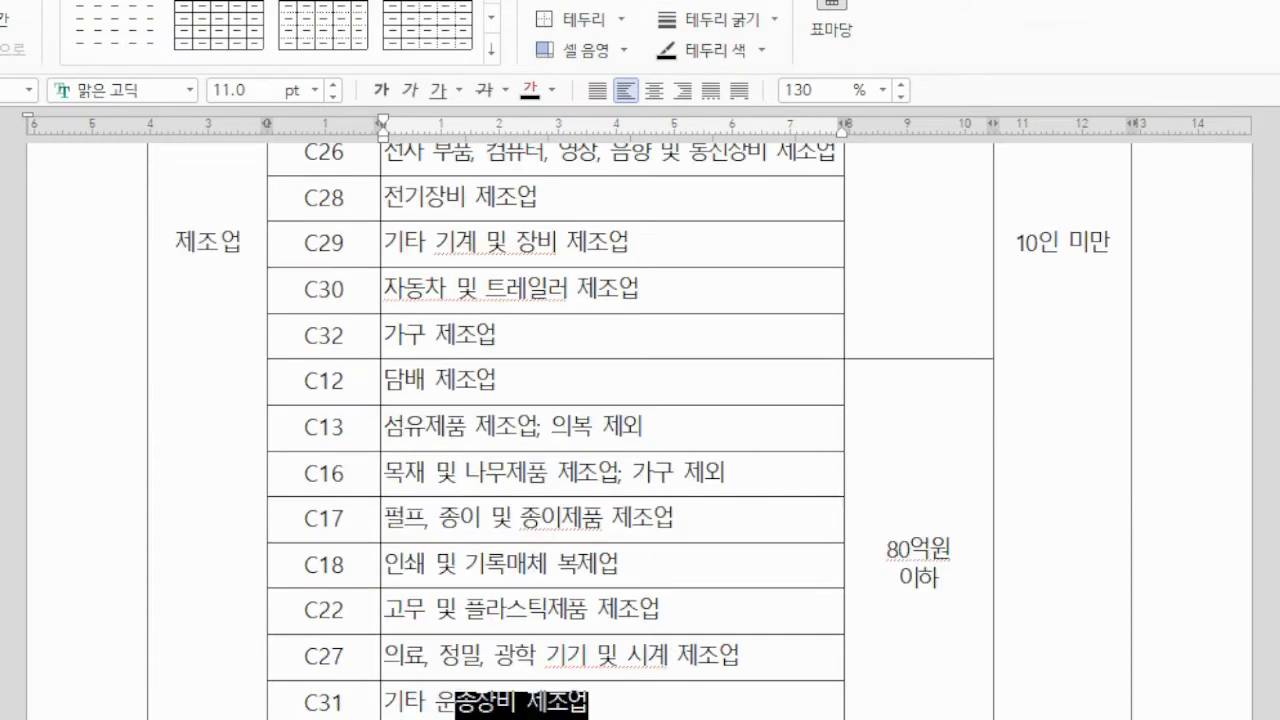
pyautogui.scroll(-1, 640, 430)
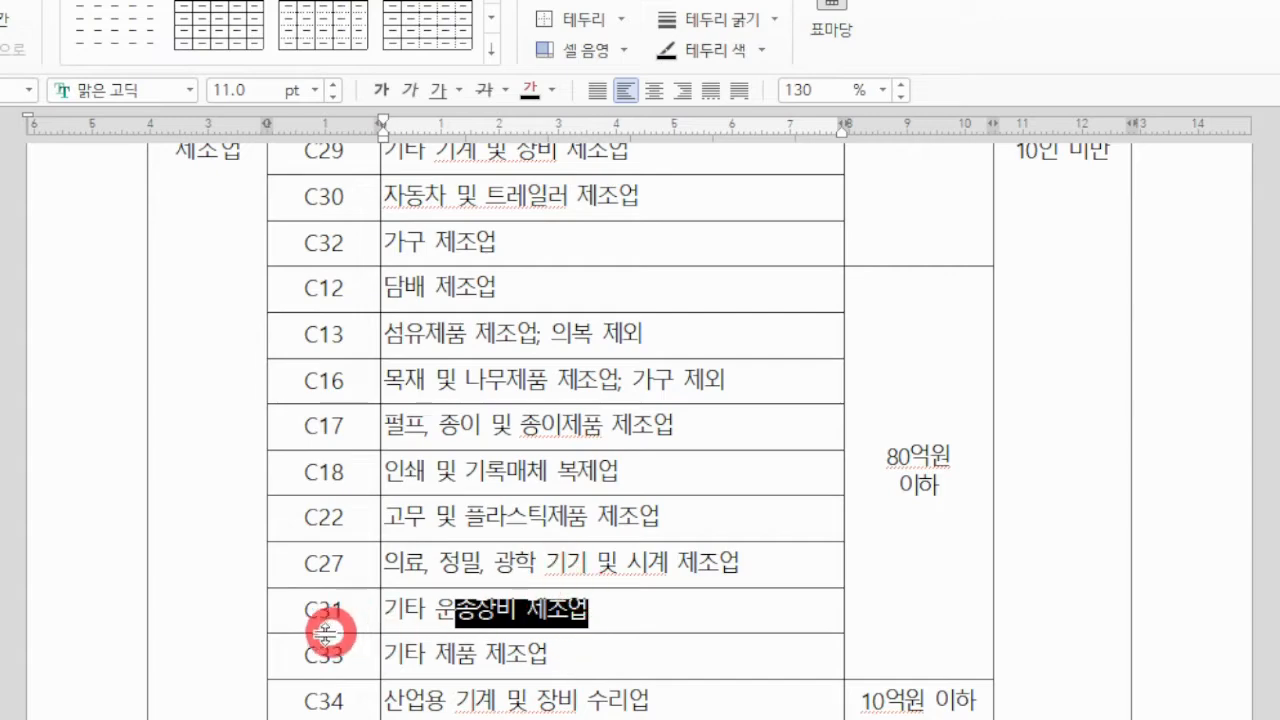
# Step: On the 사업계획서 page, replace the sample 과제명 with "자동화 유탕기계 도입 및"
pyautogui.scroll(-3, 643, 548)
pyautogui.scroll(-8, 643, 548)
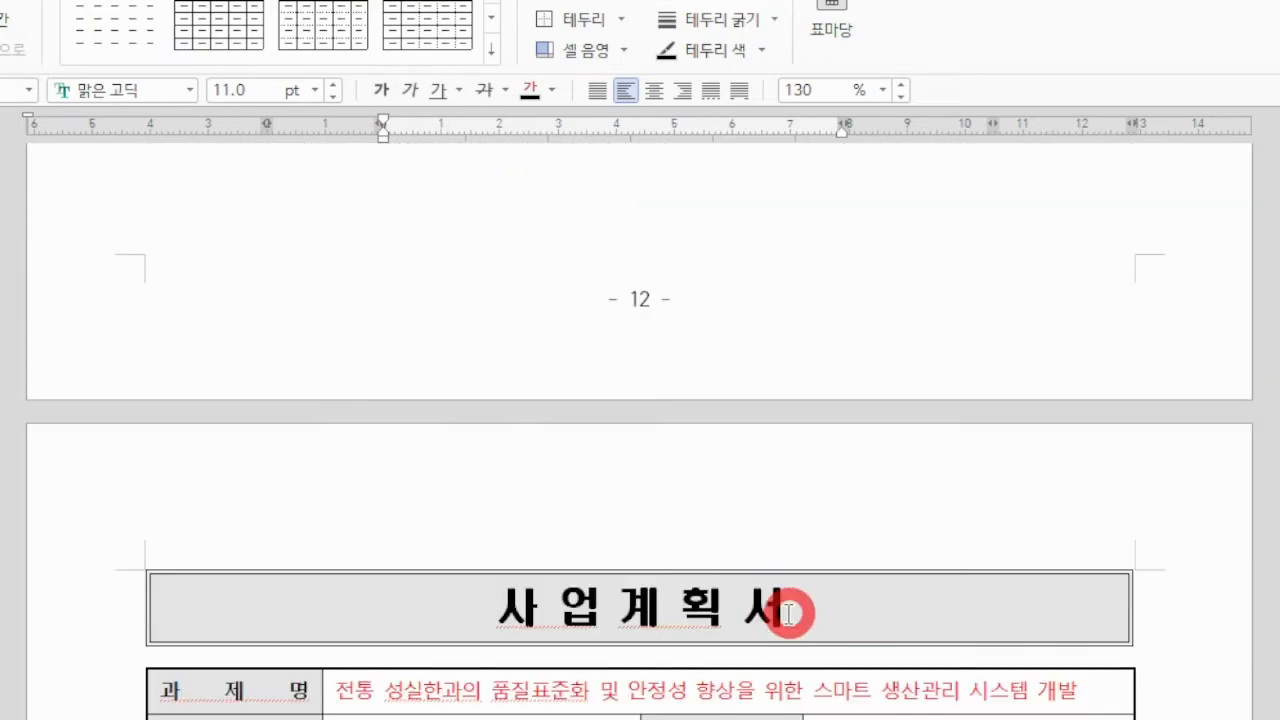
pyautogui.scroll(-6, 784, 630)
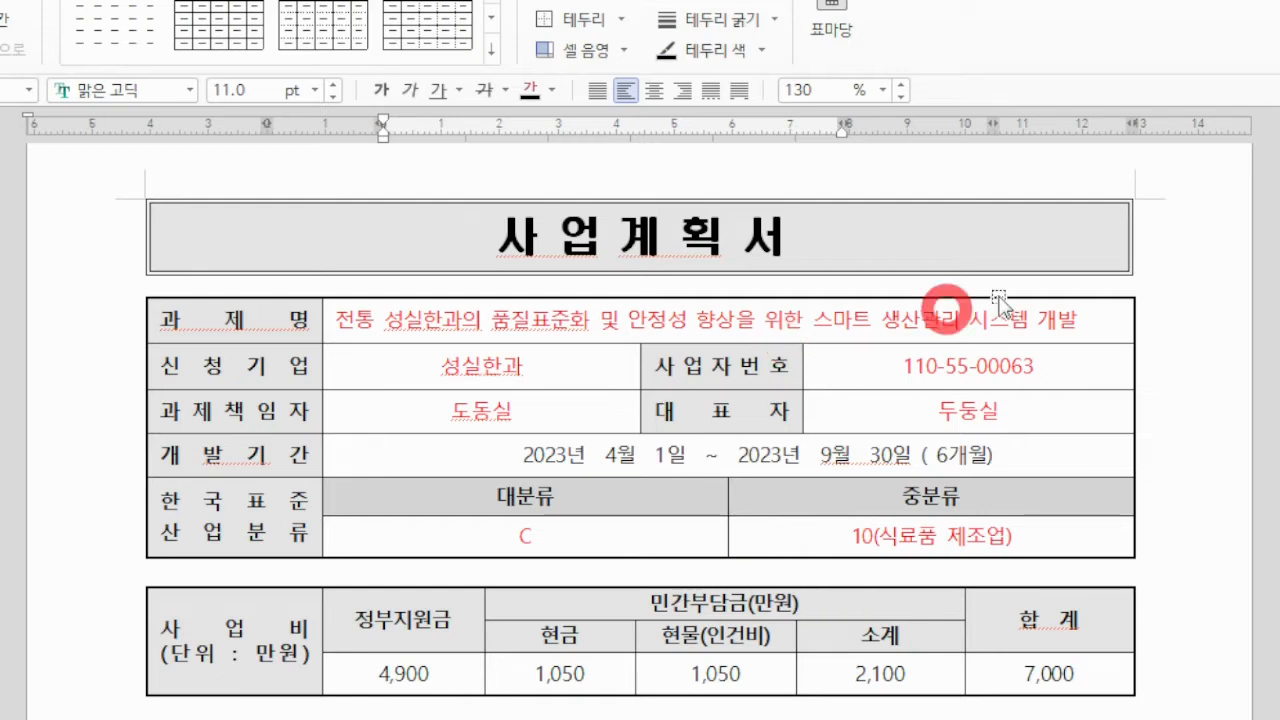
pyautogui.moveTo(1086, 325); pyautogui.dragTo(335, 320)
pyautogui.press('Delete')
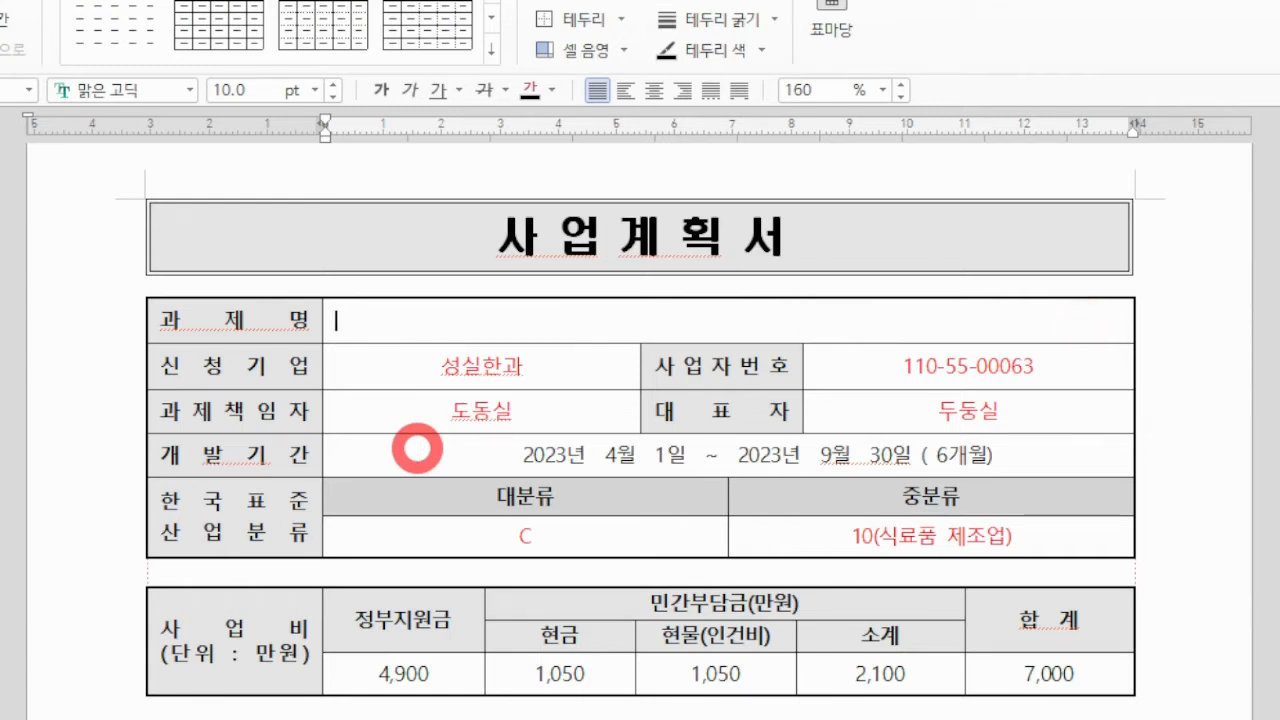
pyautogui.press('Hangul')
pyautogui.write('자동화 ㅇ')
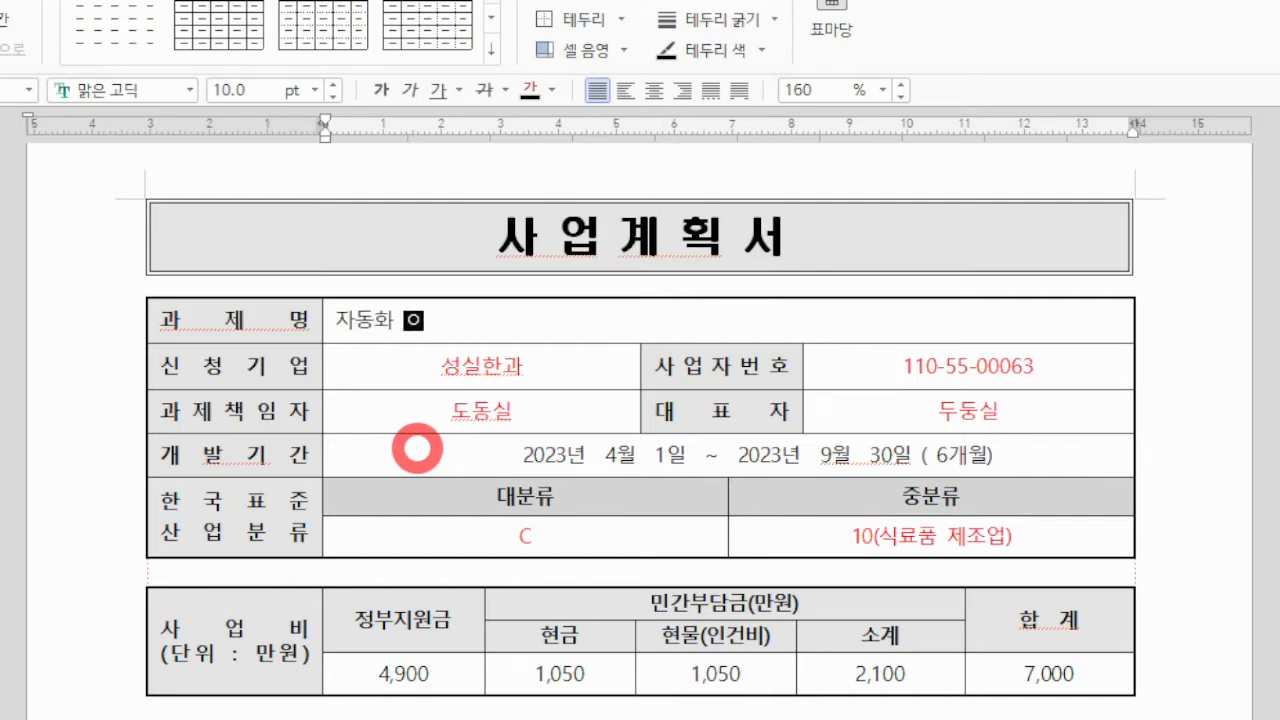
pyautogui.write('유탕기계')
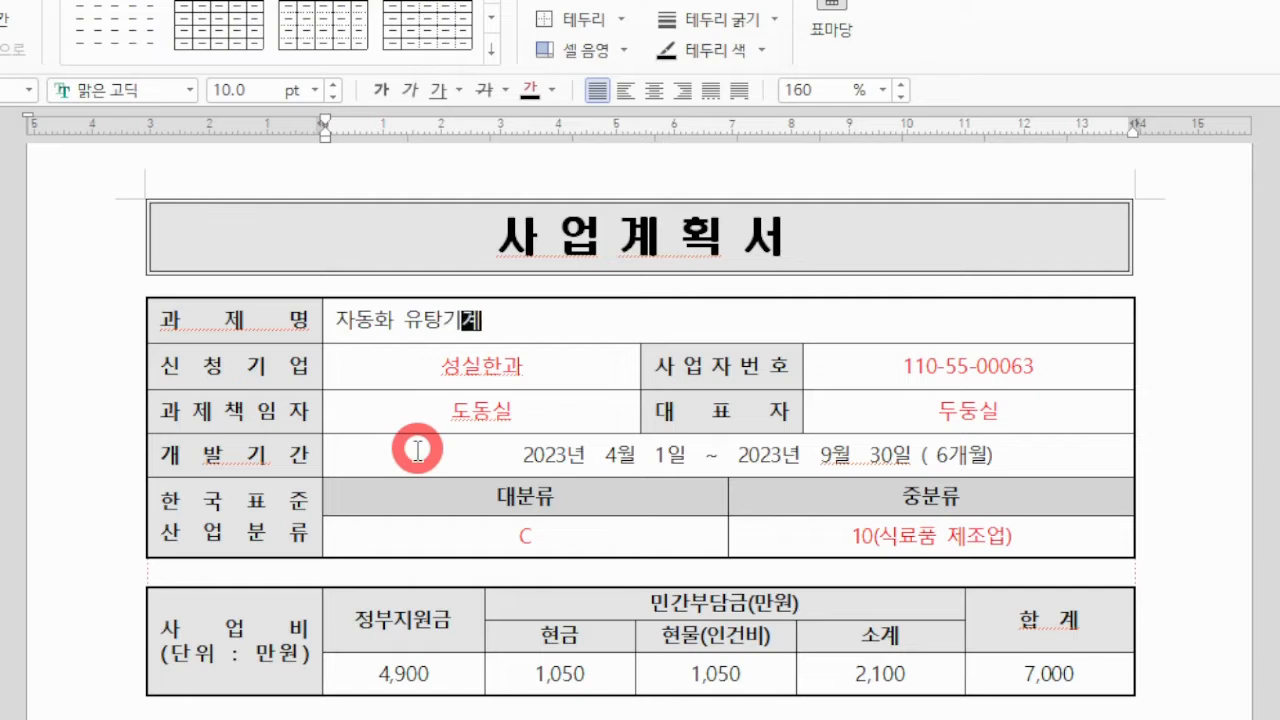
pyautogui.write(' 도이')
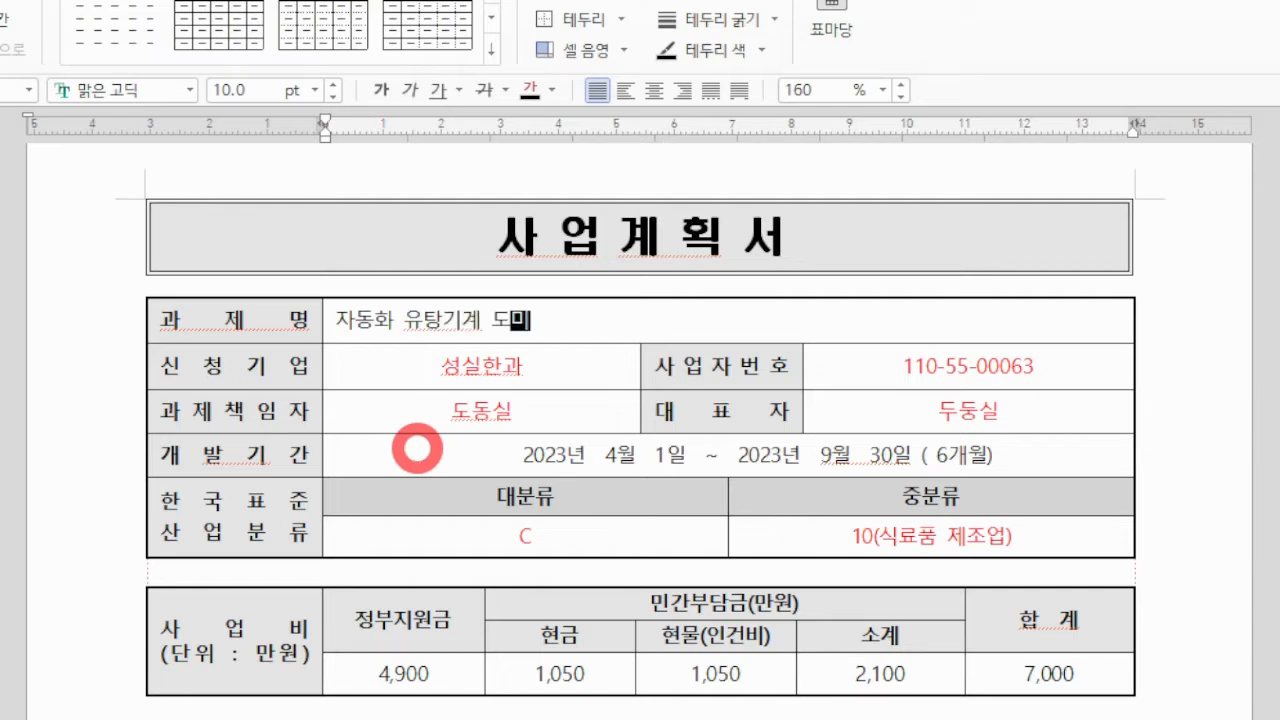
pyautogui.write('입 및')
# Step: Insert a space between 유탕 and 기계 in the 과제명 and return to the end of the text
pyautogui.press('Left')
pyautogui.press('Left')
pyautogui.press('Left')
pyautogui.press('Left')
pyautogui.press('Left')
pyautogui.press('Left')
pyautogui.press('Left')
pyautogui.press('Right')
pyautogui.press('Right')
pyautogui.press('Right')
pyautogui.press('Right')
pyautogui.press('Right')
pyautogui.press('Right')
pyautogui.press('Right')
pyautogui.press('Right')
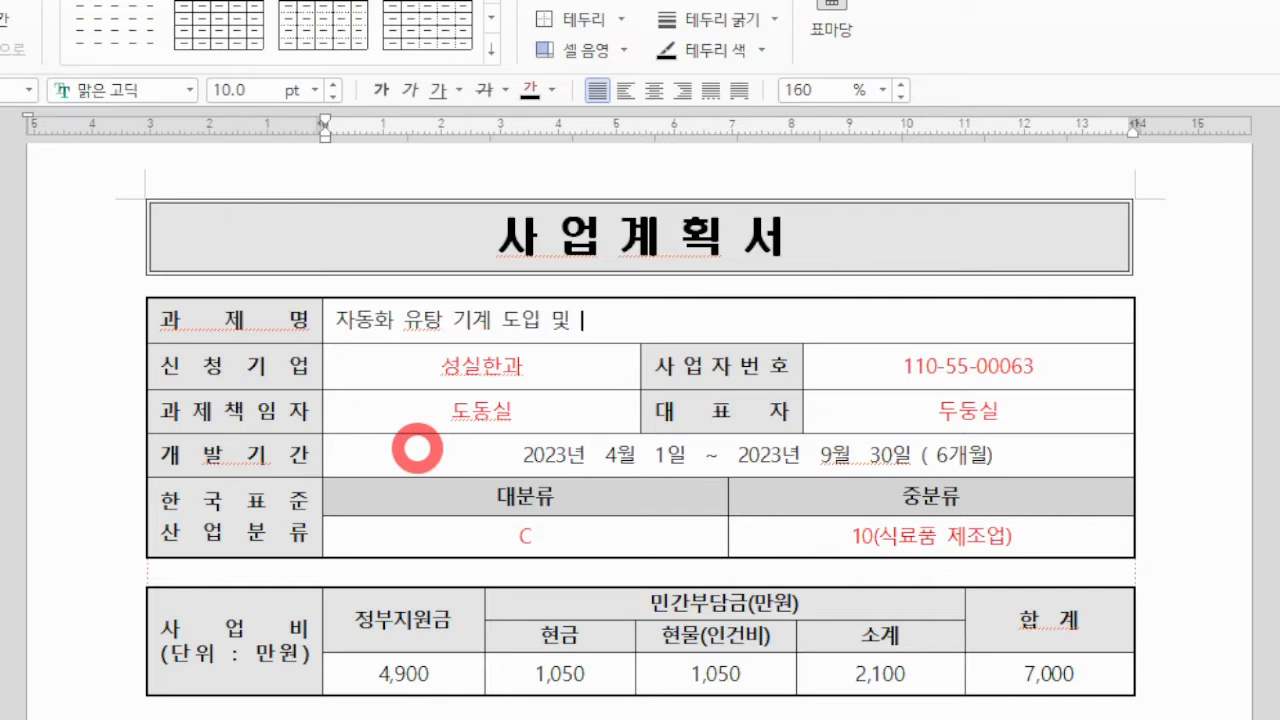
# Step: Complete the 과제명 by adding "생산관리시스템 도입을 통한 제조 공정 스마트화"
pyautogui.write('생산')
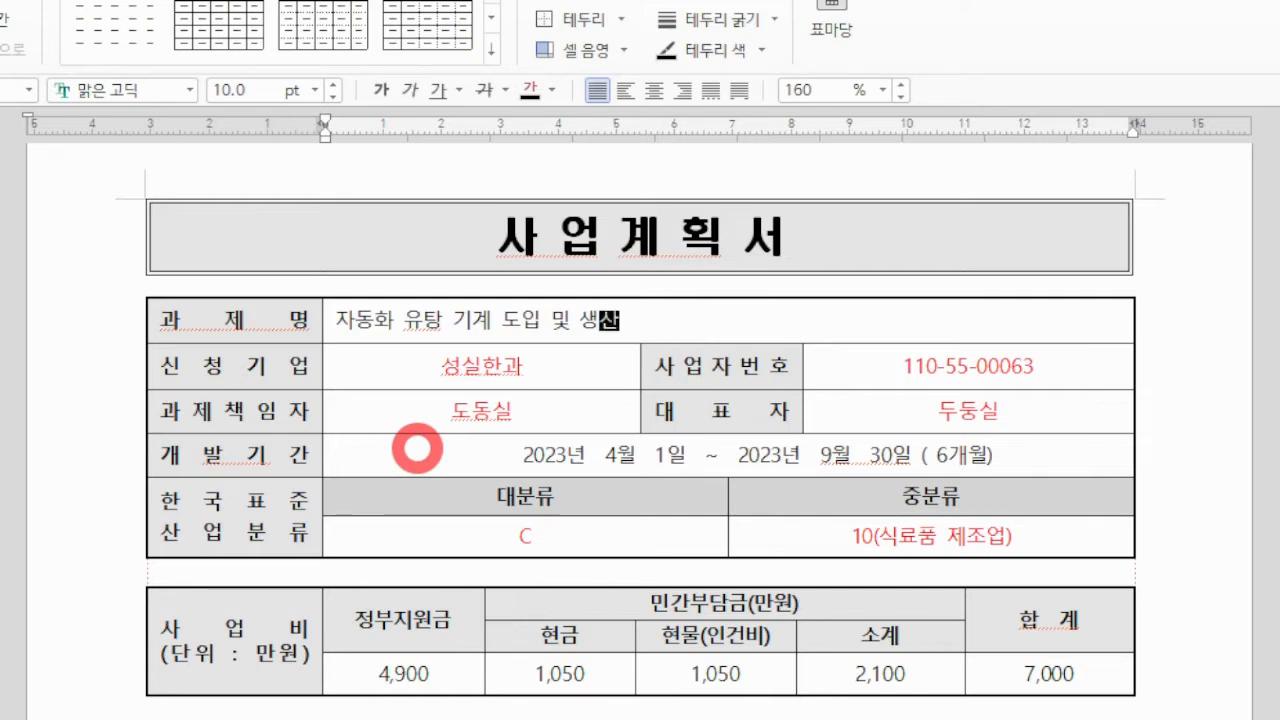
pyautogui.write('관리시스템')
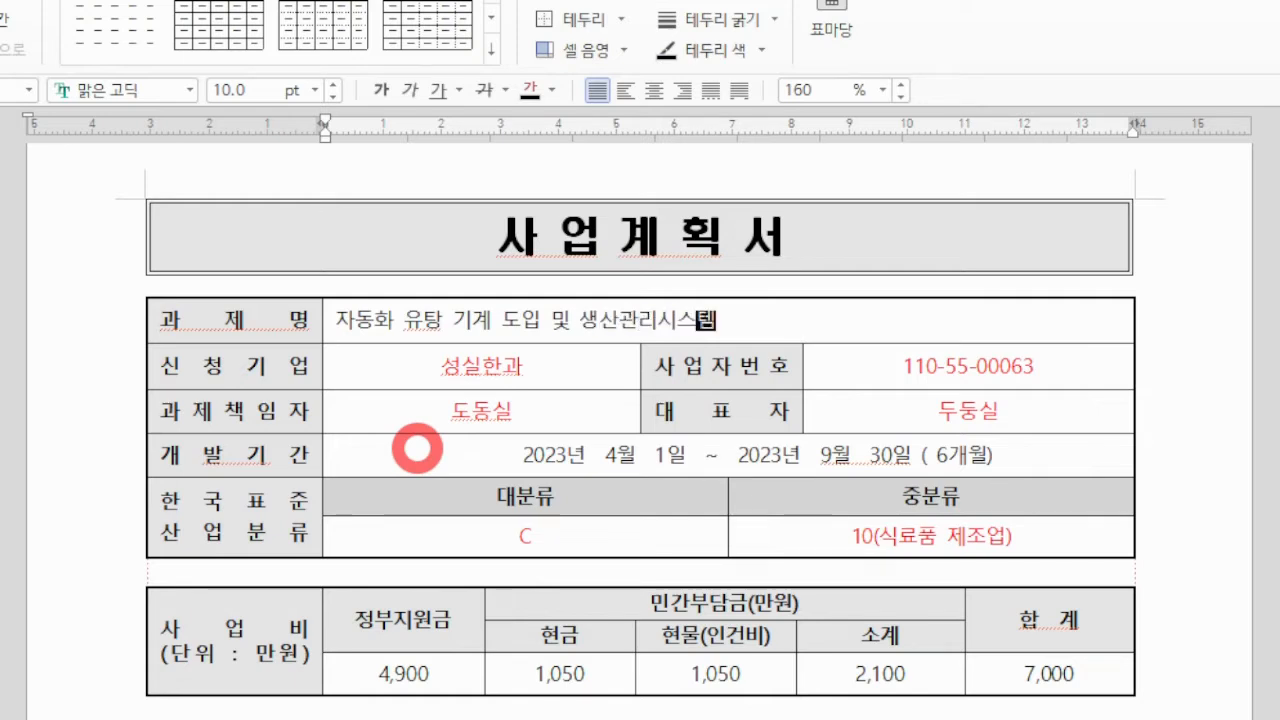
pyautogui.write(' 봉입을 통')
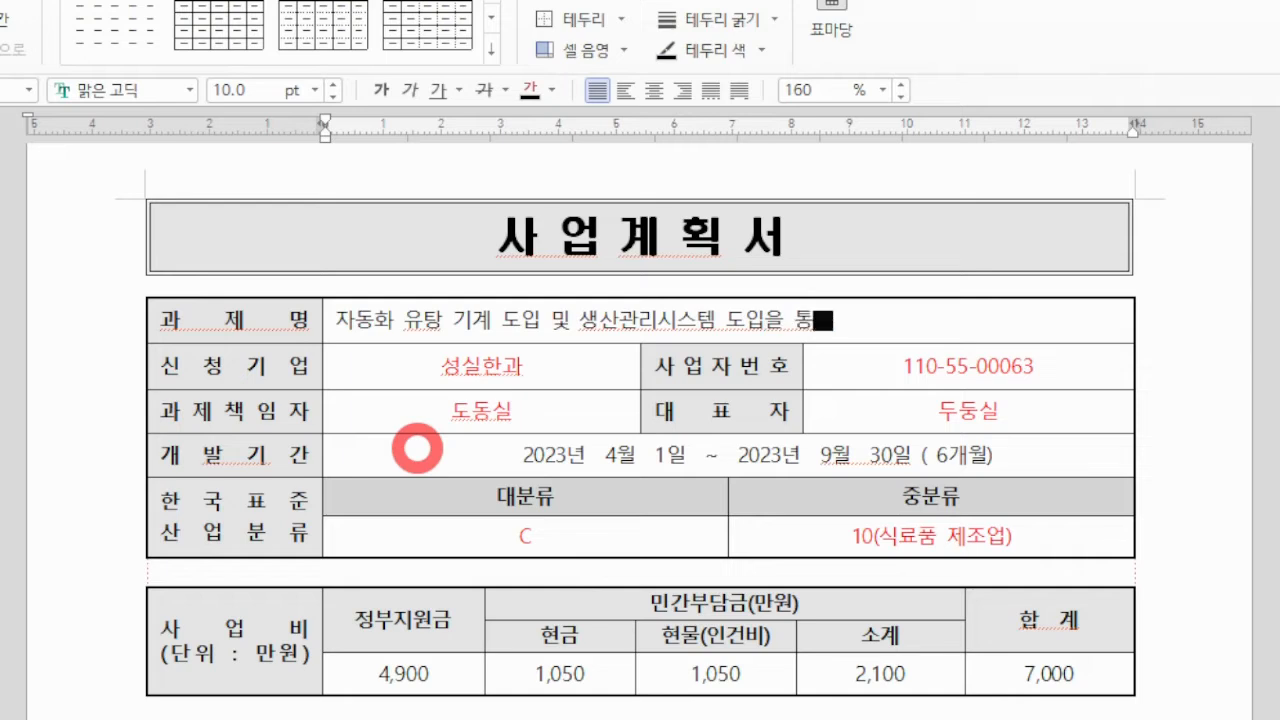
pyautogui.write('한 제')
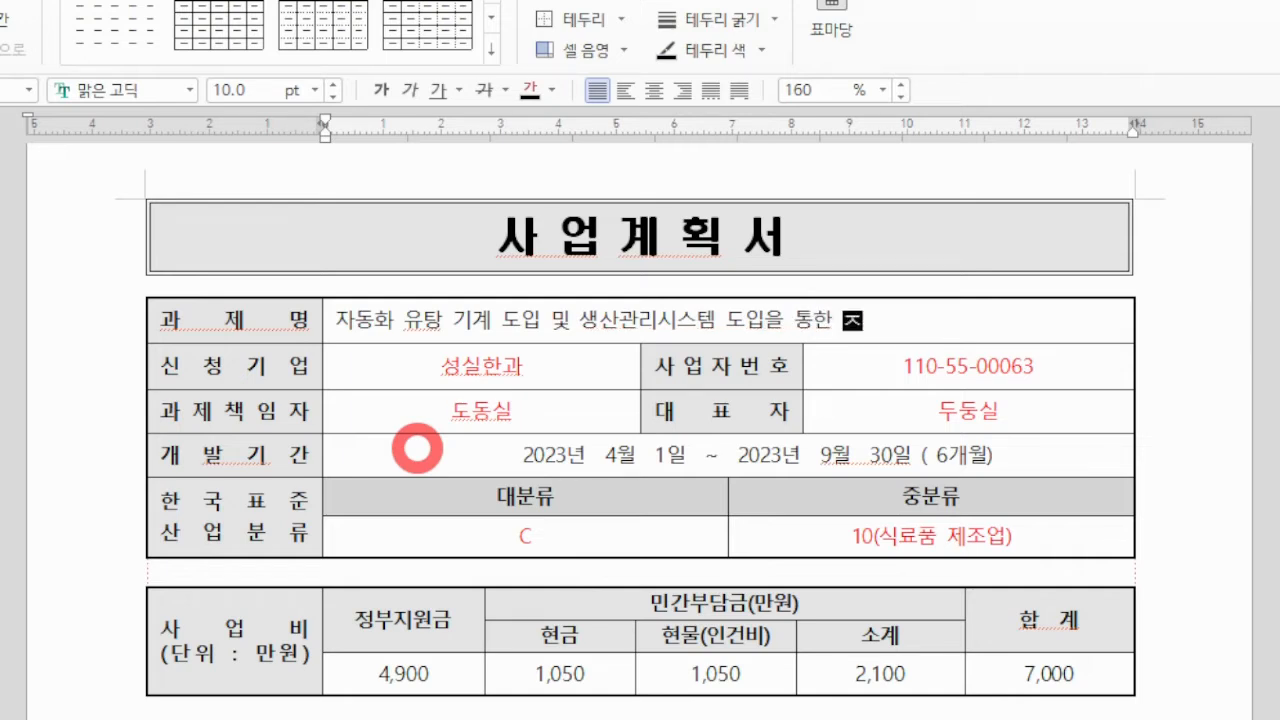
pyautogui.write('조 공정 스마트화')
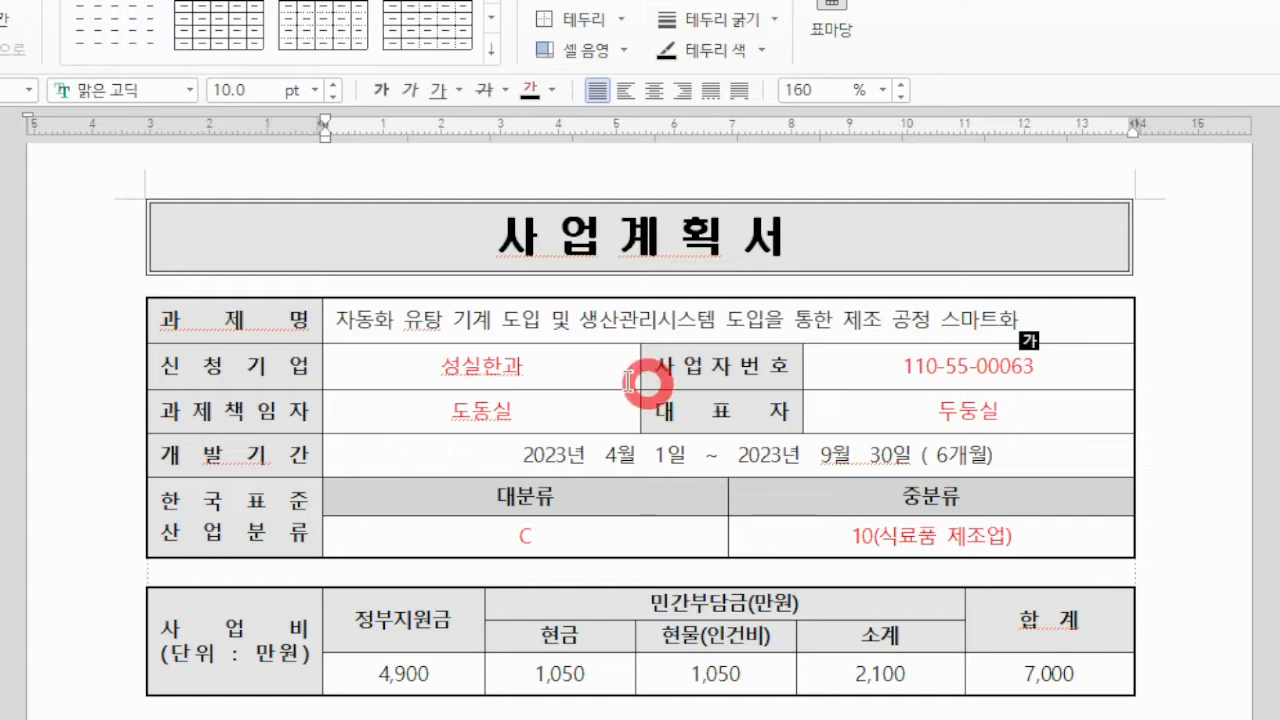
# Step: Review the 신청기업 entry and highlight the start day, end month and end day in the 개발기간 row
pyautogui.click(547, 362)
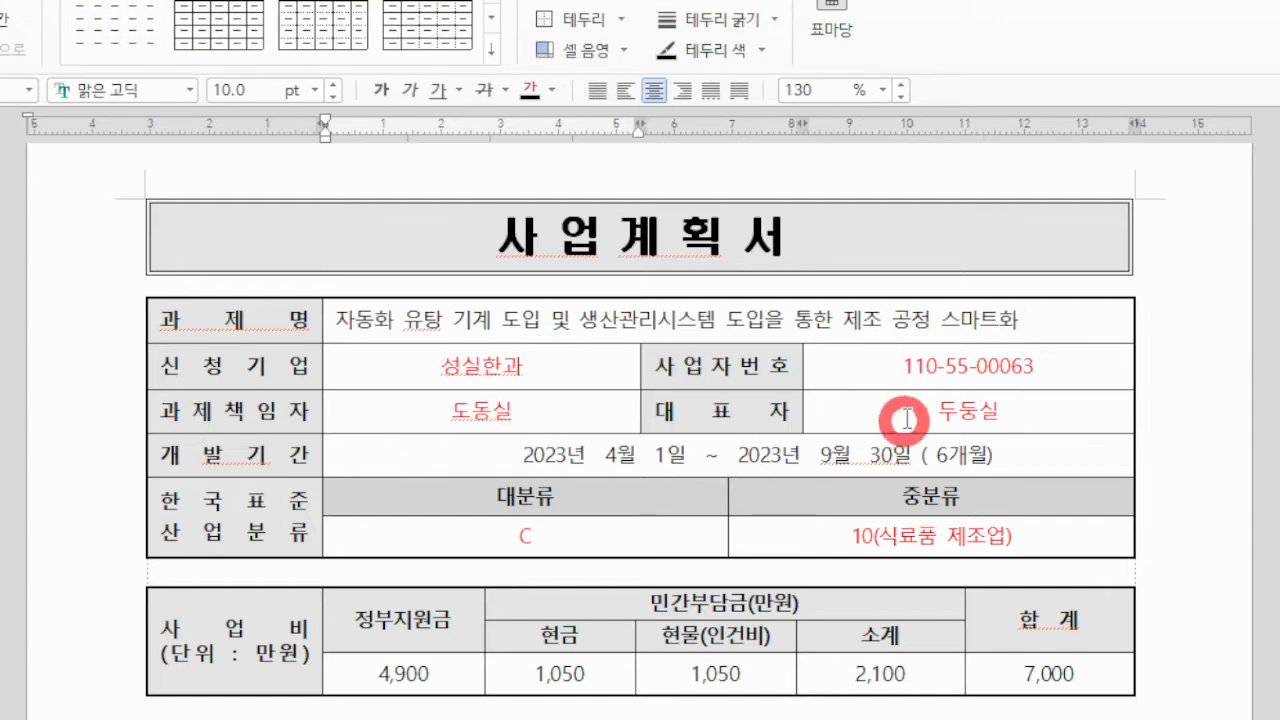
pyautogui.click(609, 456)
pyautogui.click(655, 458)
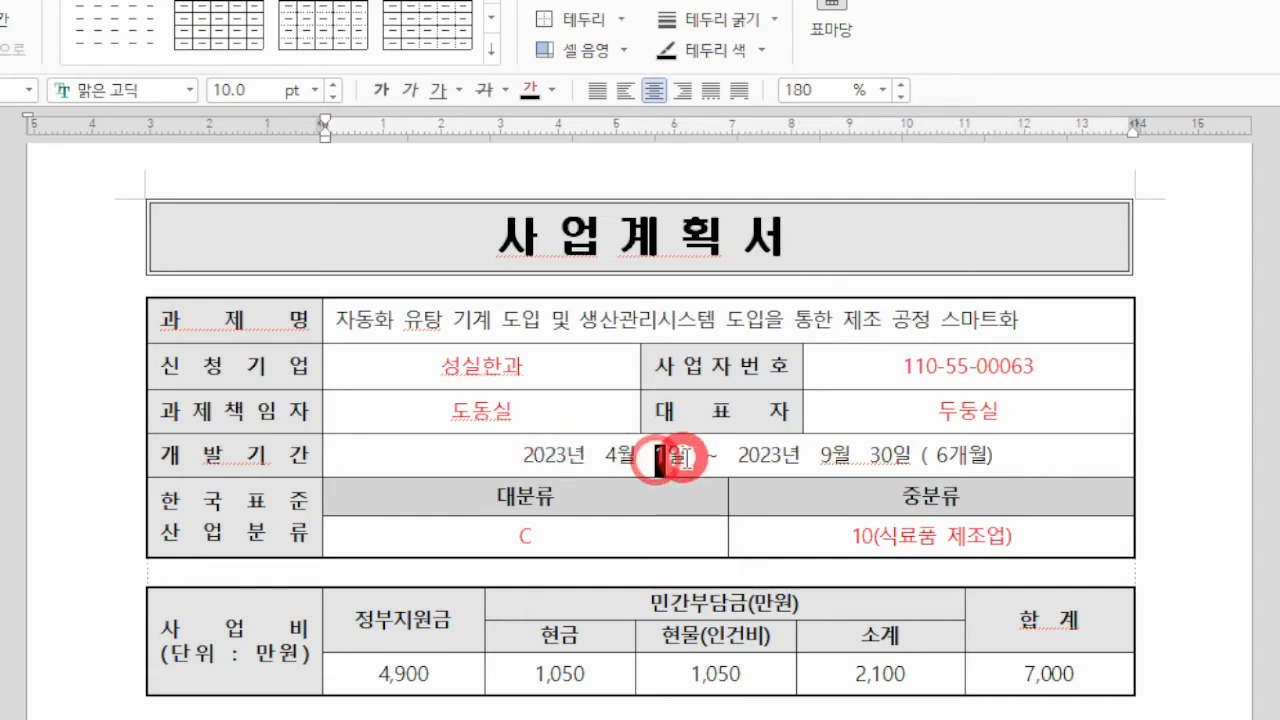
pyautogui.click(824, 456)
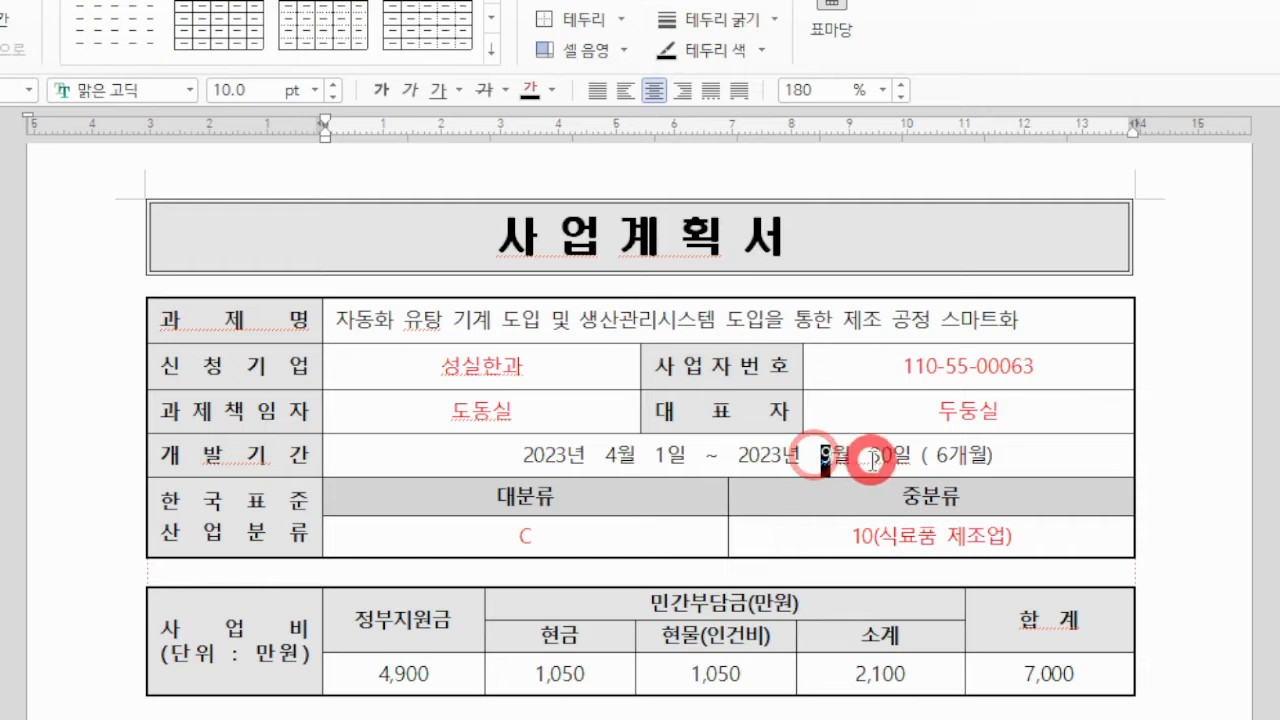
pyautogui.moveTo(870, 457); pyautogui.dragTo(890, 458)
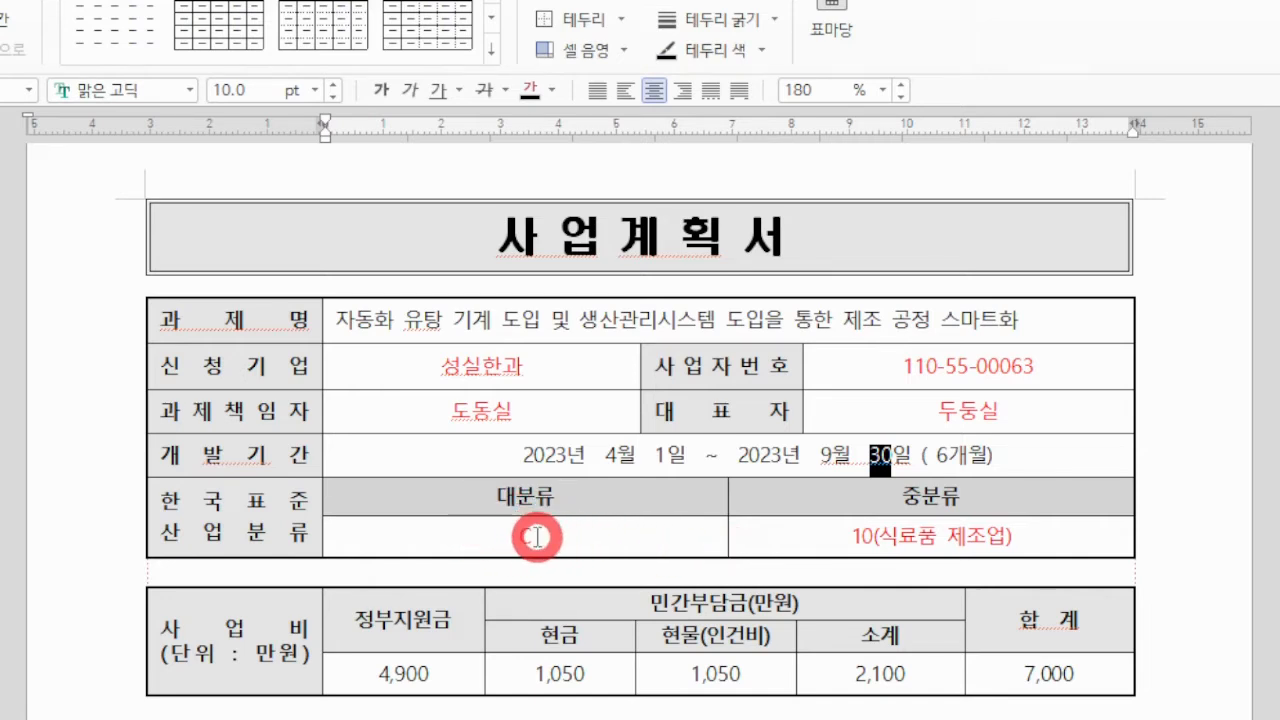
# Step: Highlight the C under 대분류 and the number 10 under 중분류 in the 한국표준산업분류 row
pyautogui.moveTo(537, 537); pyautogui.dragTo(522, 537)
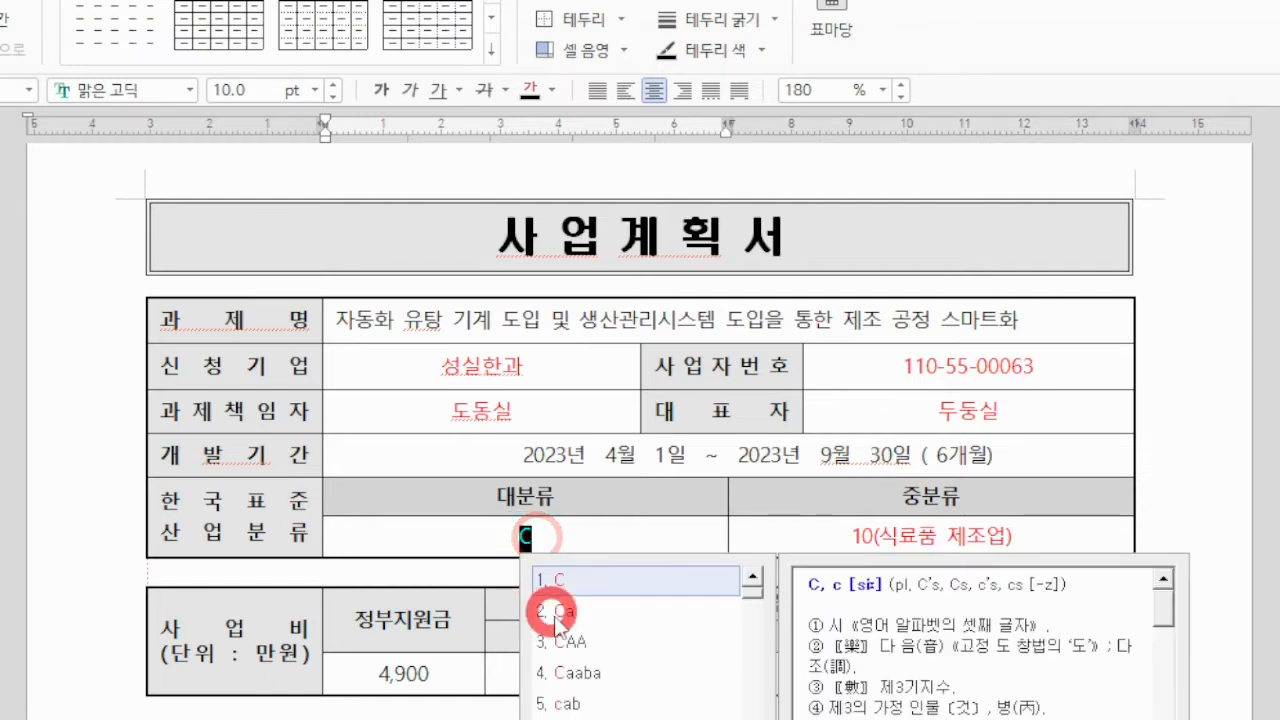
pyautogui.click(1180, 482)
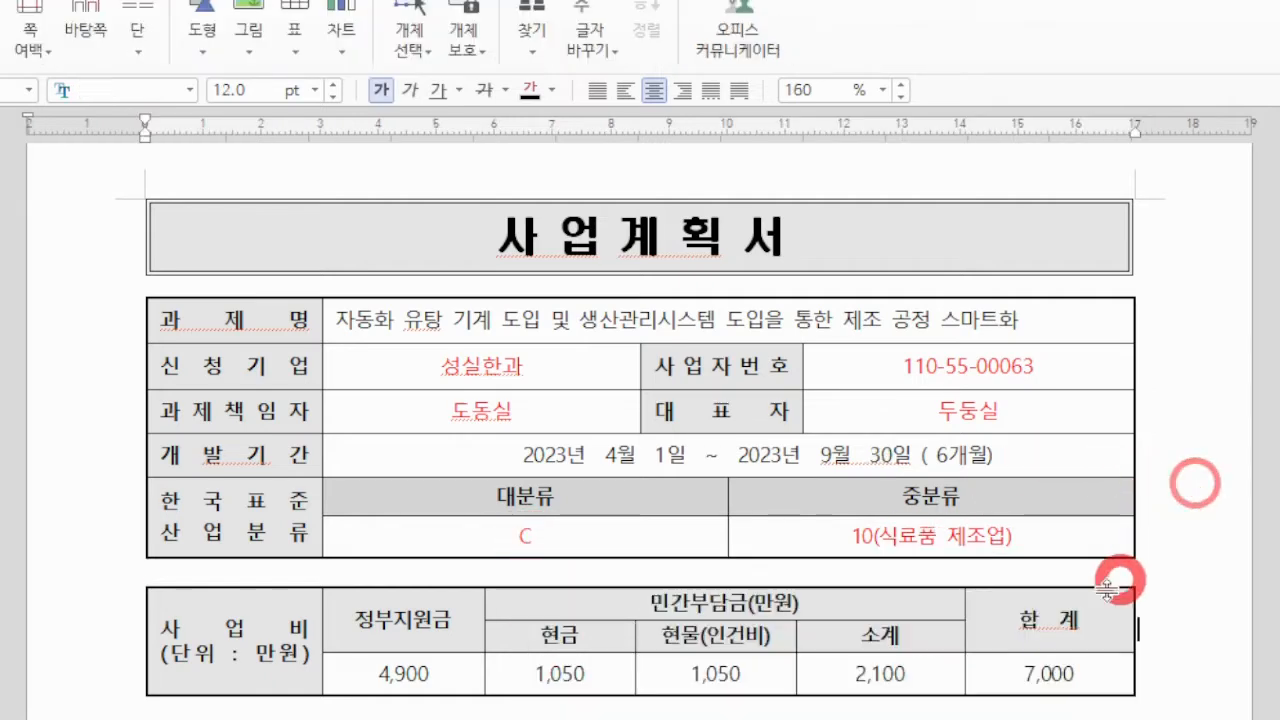
pyautogui.click(856, 537)
pyautogui.moveTo(851, 537); pyautogui.dragTo(880, 537)
# Step: Look back at the 지원업종 code table and highlight 식료품 제조업 in the 중분류 cell of the 사업계획서
pyautogui.scroll(3, 839, 599)
pyautogui.scroll(3, 830, 595)
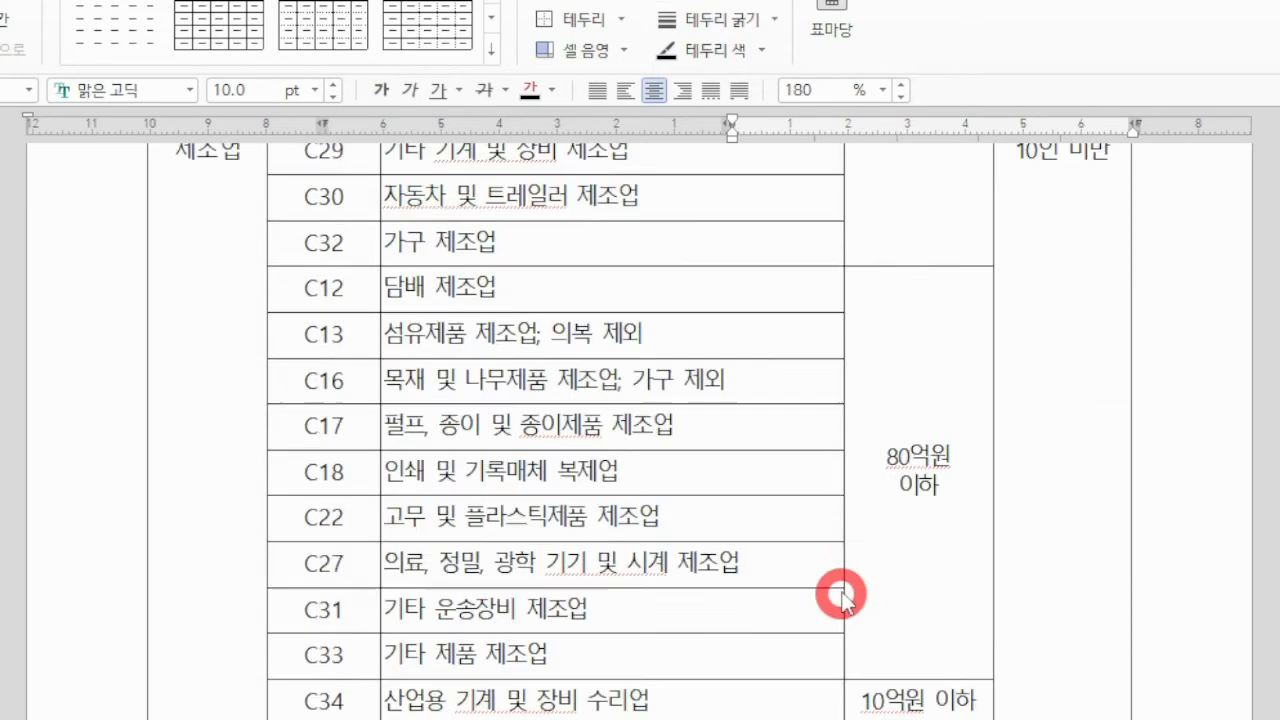
pyautogui.scroll(-3, 826, 560)
pyautogui.scroll(-3, 827, 548)
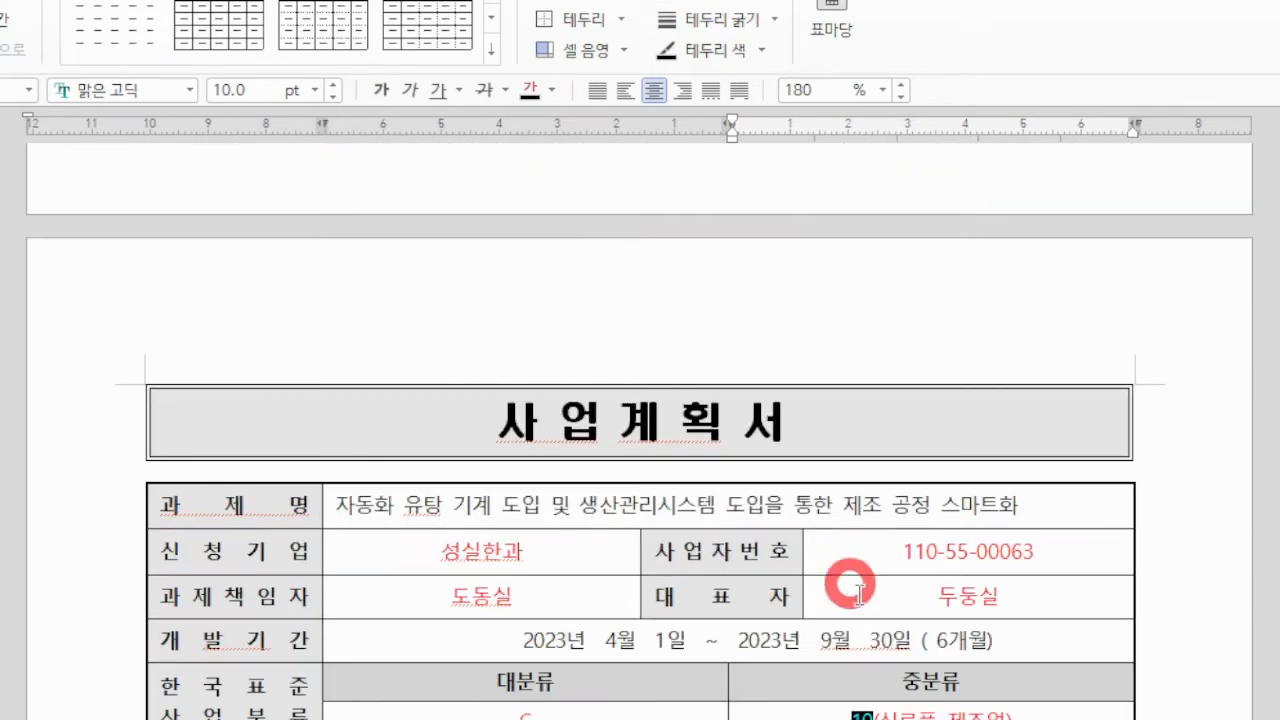
pyautogui.moveTo(1028, 716); pyautogui.dragTo(878, 716)
# Step: Select the 사업비 table cells from 정부지원금 through the 합계 amount
pyautogui.scroll(-3, 1104, 611)
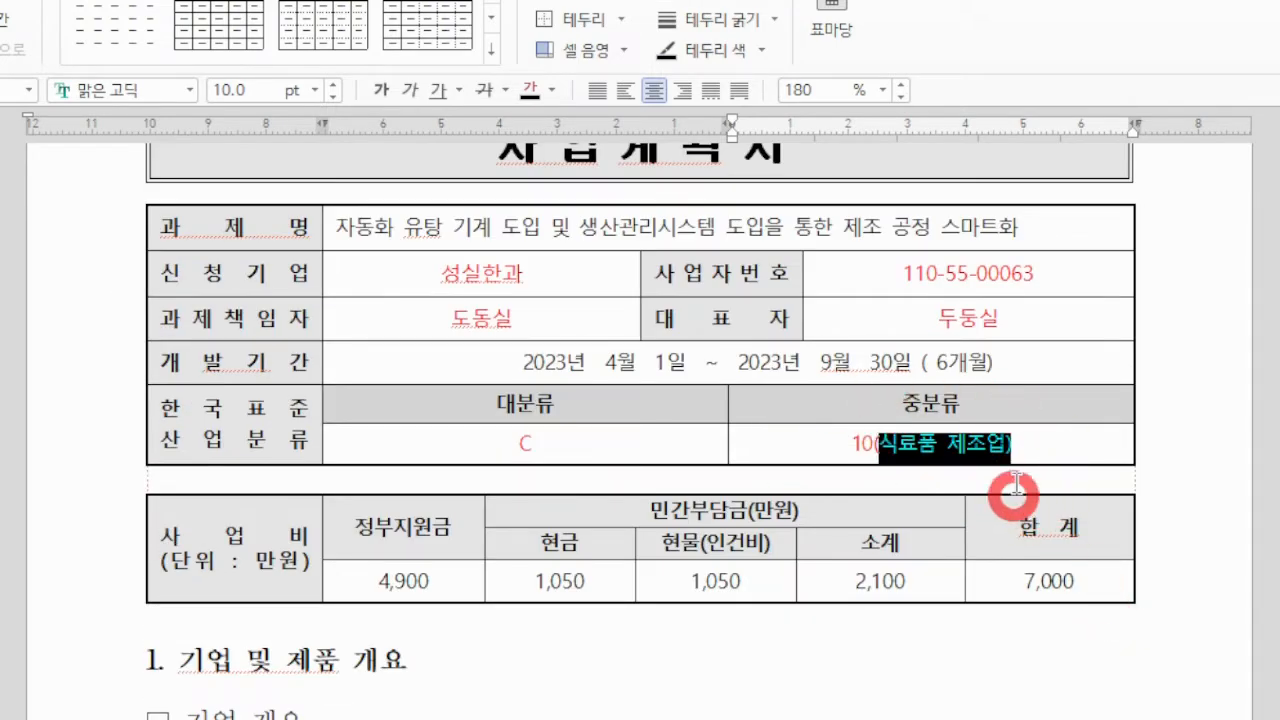
pyautogui.scroll(-2, 1071, 382)
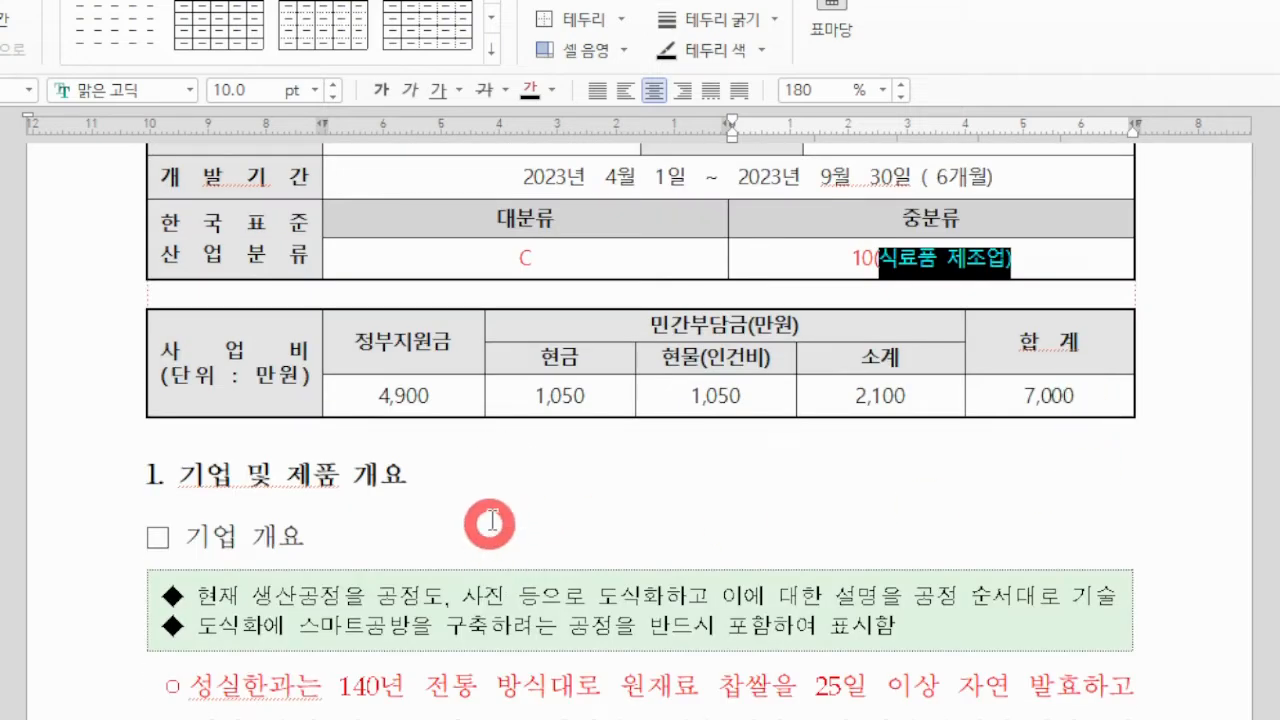
pyautogui.moveTo(366, 366); pyautogui.dragTo(1094, 399)
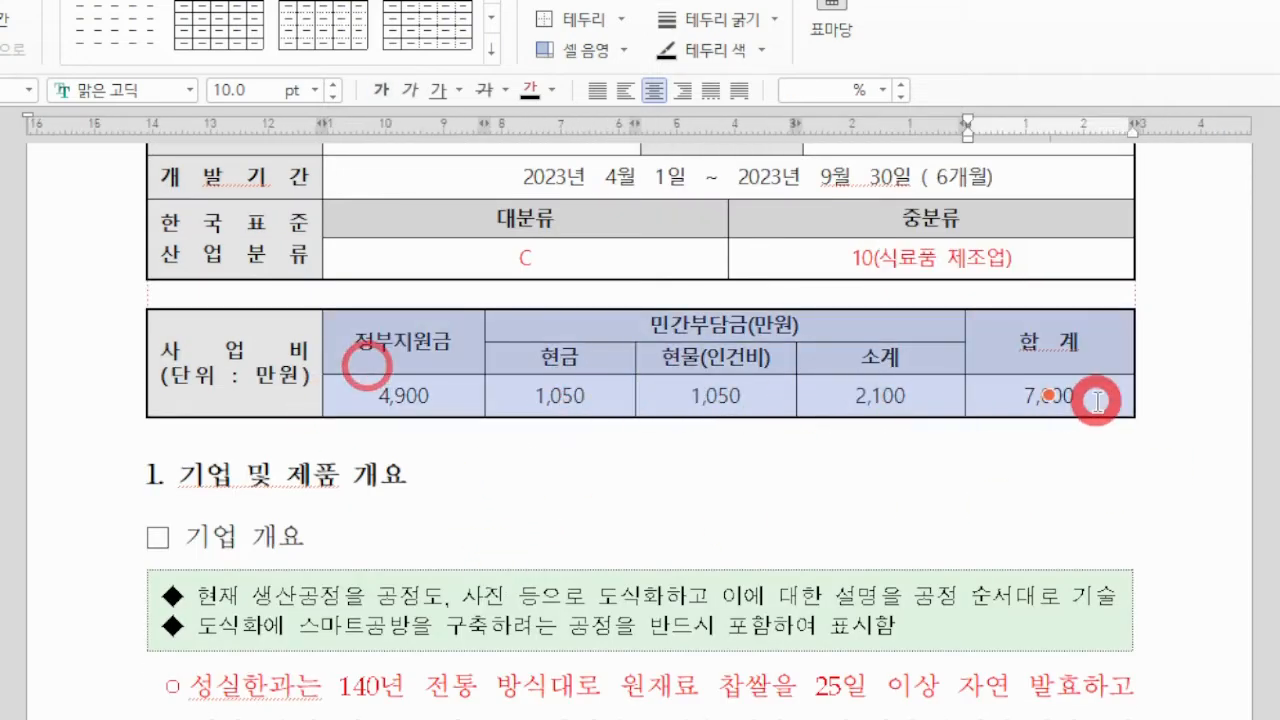
# Step: Highlight the whole 사업비 table including its label cell, and place the cursor under the 기업 및 제품 개요 heading
pyautogui.click(896, 503)
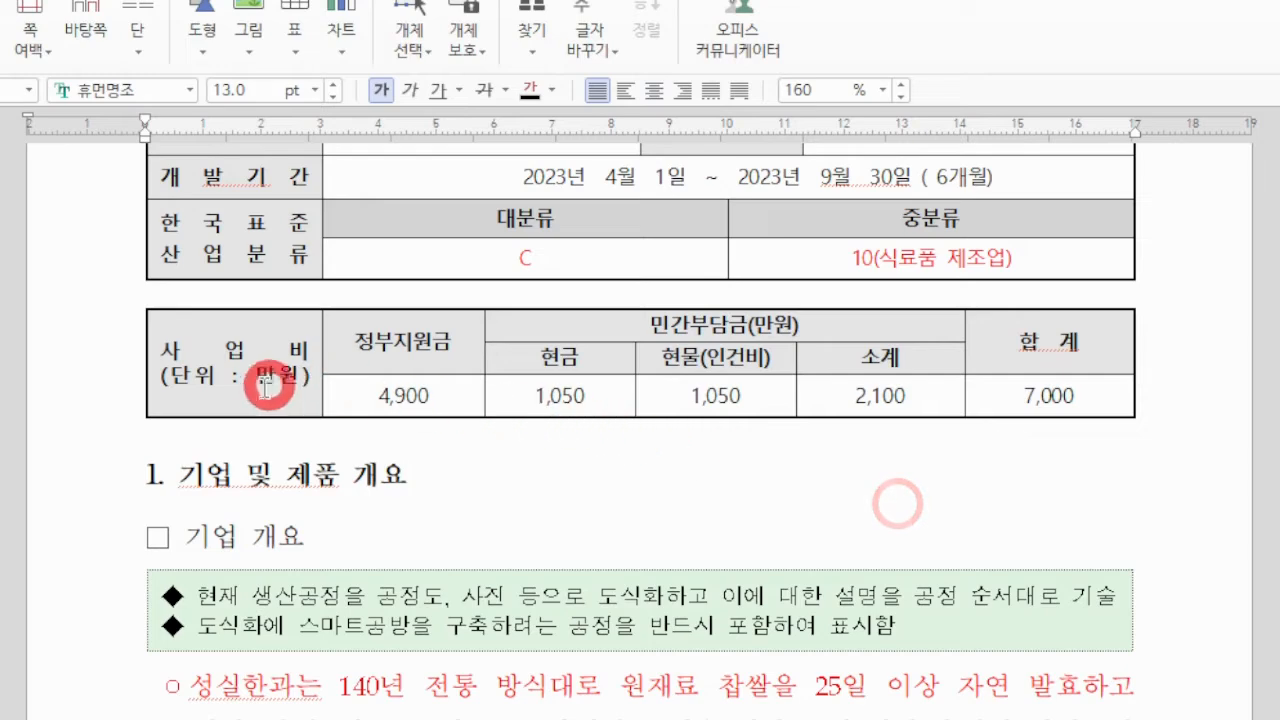
pyautogui.moveTo(271, 333); pyautogui.dragTo(984, 406)
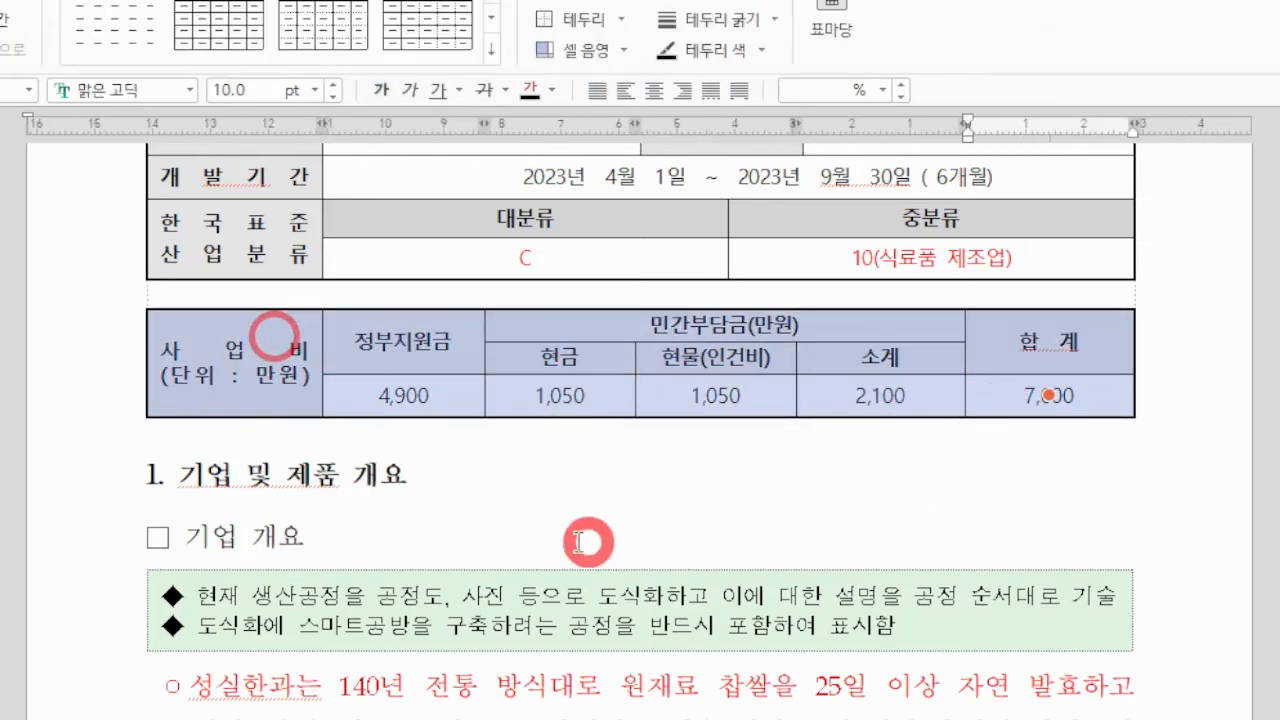
pyautogui.scroll(-3, 540, 494)
pyautogui.click(386, 316)
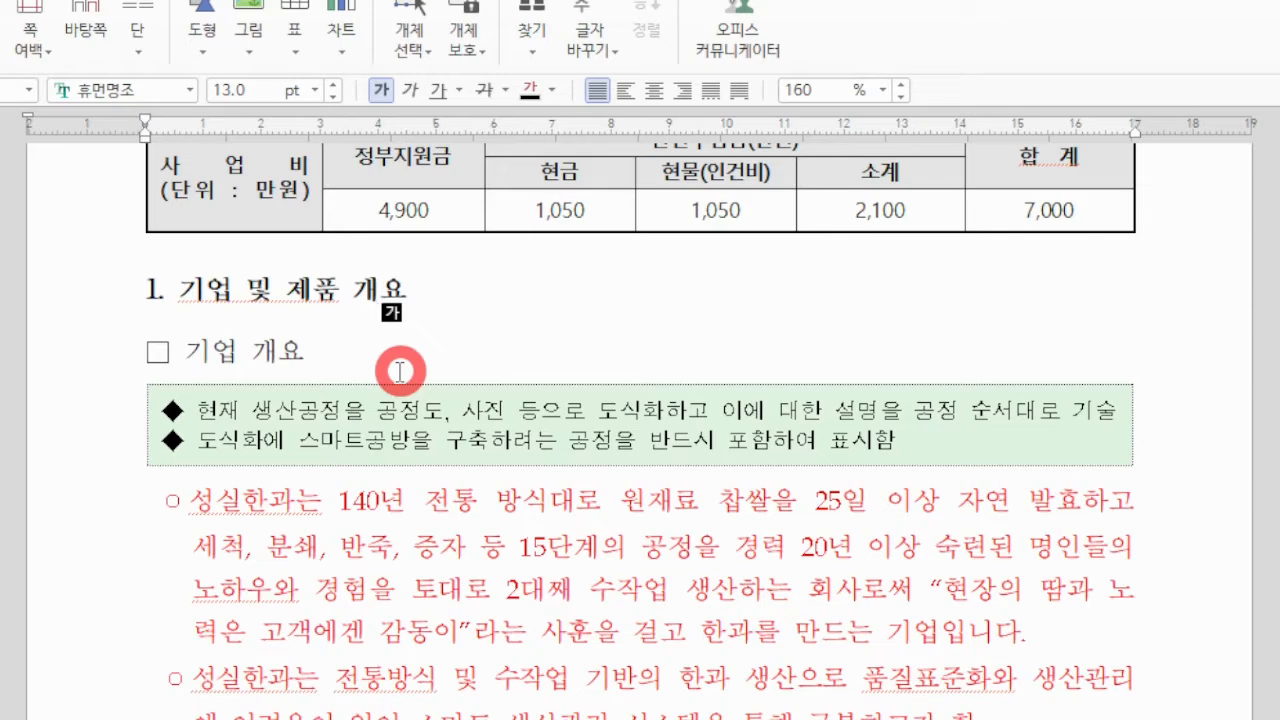
# Step: Highlight 성실한과, 140년, the quoted company motto and the word 사훈 in the first 기업 개요 paragraph
pyautogui.scroll(-1, 430, 510)
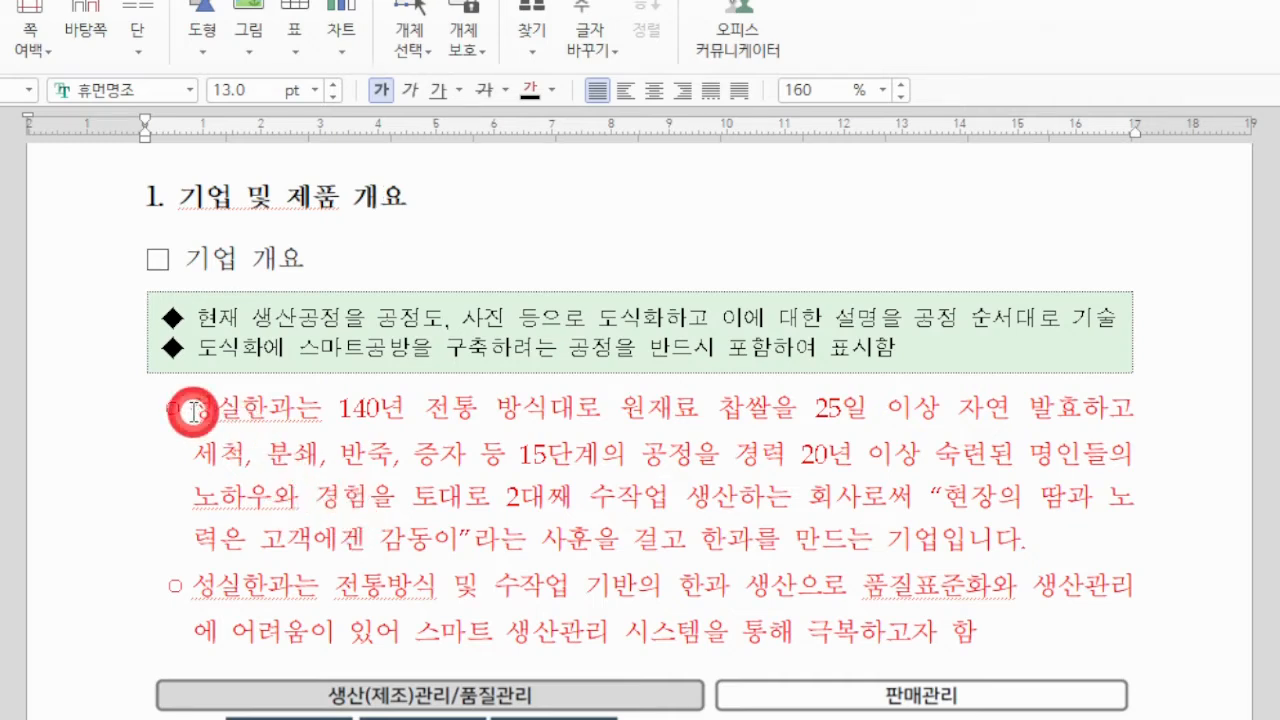
pyautogui.moveTo(191, 410); pyautogui.dragTo(284, 407)
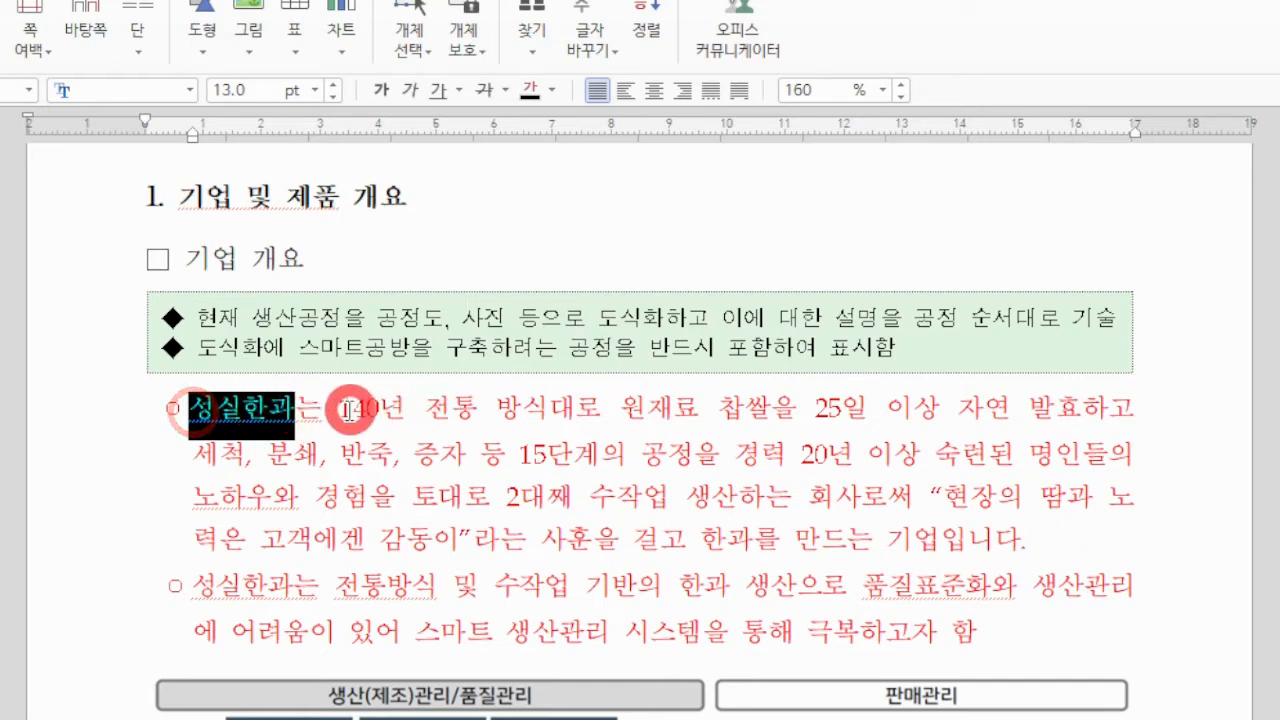
pyautogui.moveTo(340, 408); pyautogui.dragTo(397, 410)
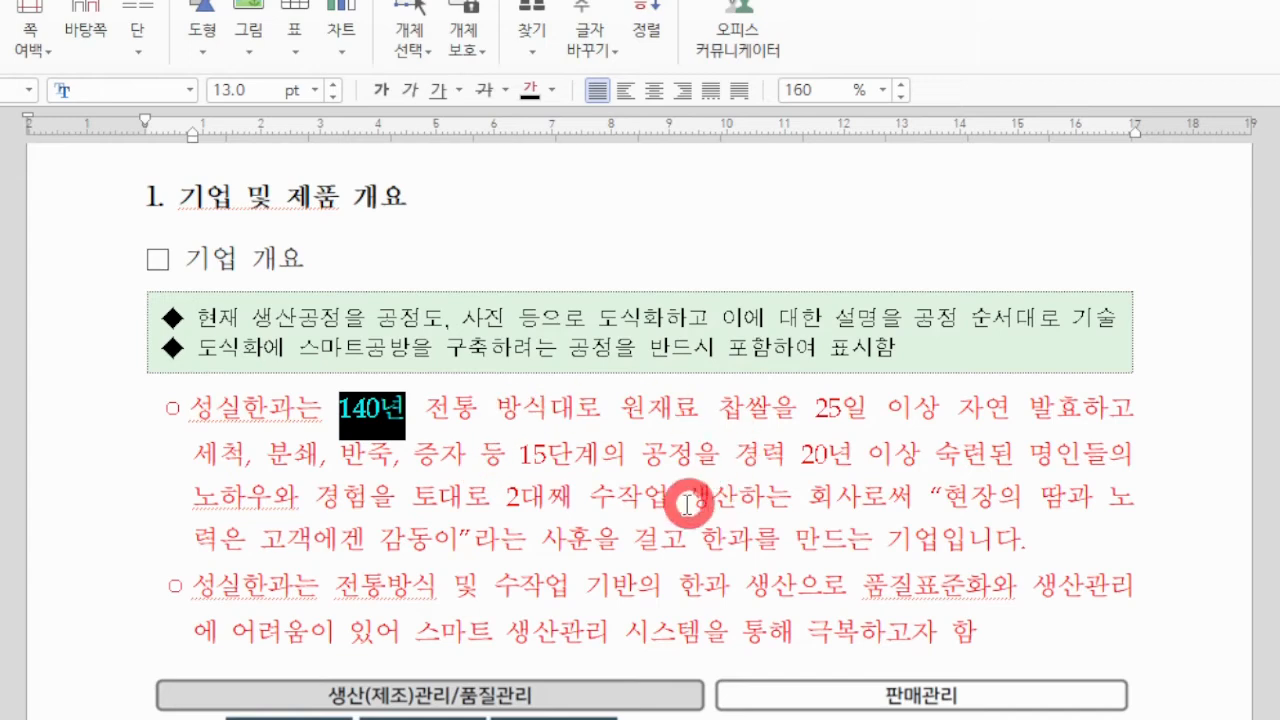
pyautogui.click(948, 496)
pyautogui.moveTo(948, 496); pyautogui.dragTo(448, 540)
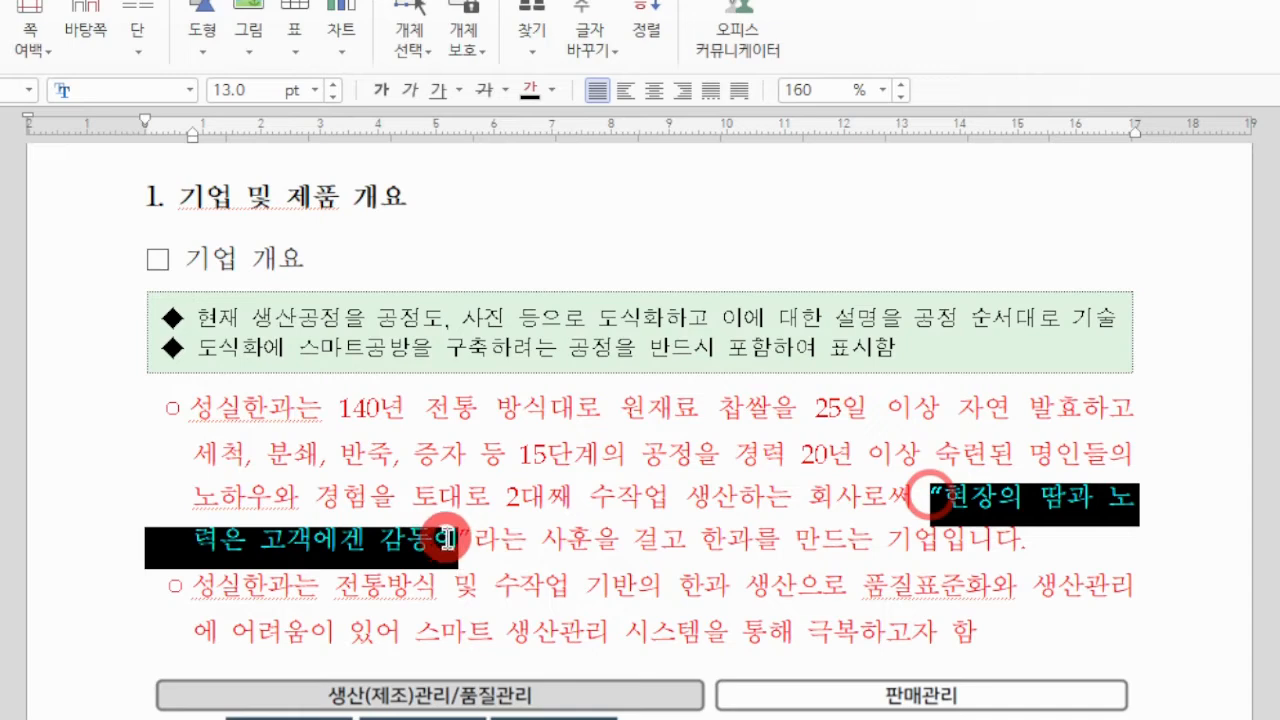
pyautogui.click(590, 540)
pyautogui.press('F9')
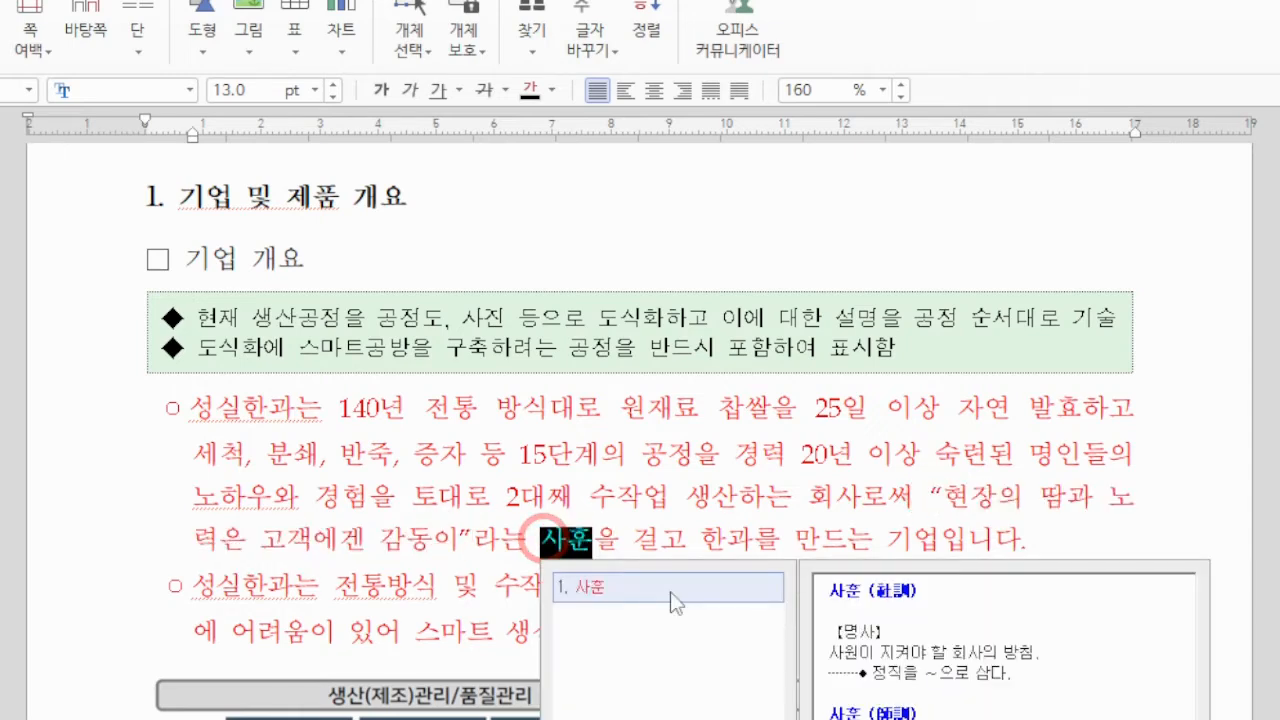
pyautogui.click(985, 460)
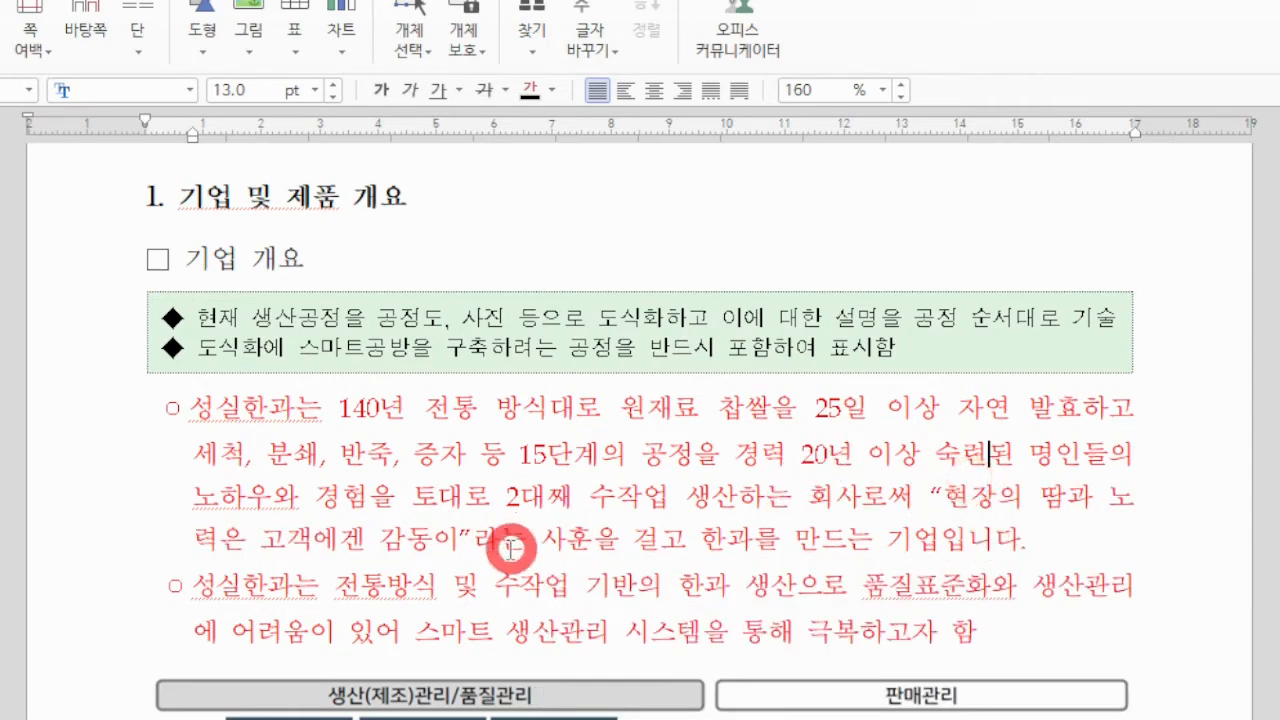
# Step: Select the 생산관리/판매관리 process diagram and compare it with the 공정명 table on the following page
pyautogui.scroll(-3, 535, 489)
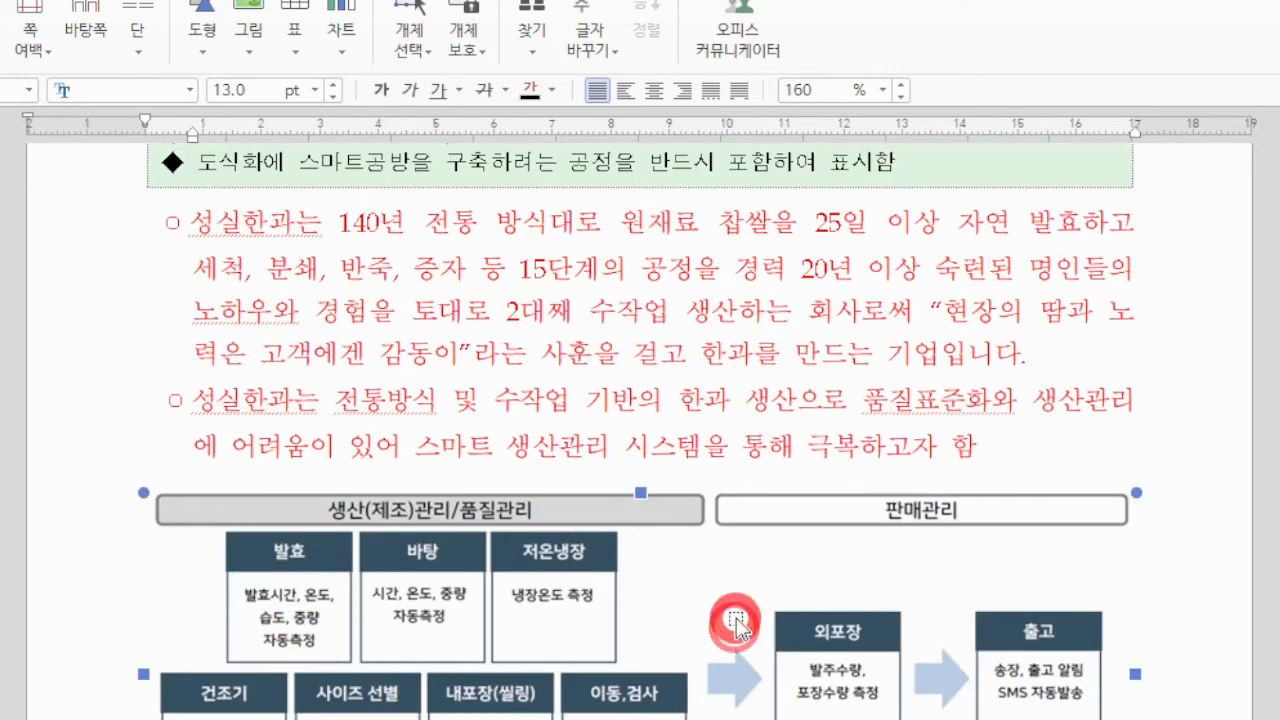
pyautogui.click(737, 629)
pyautogui.scroll(-3, 745, 550)
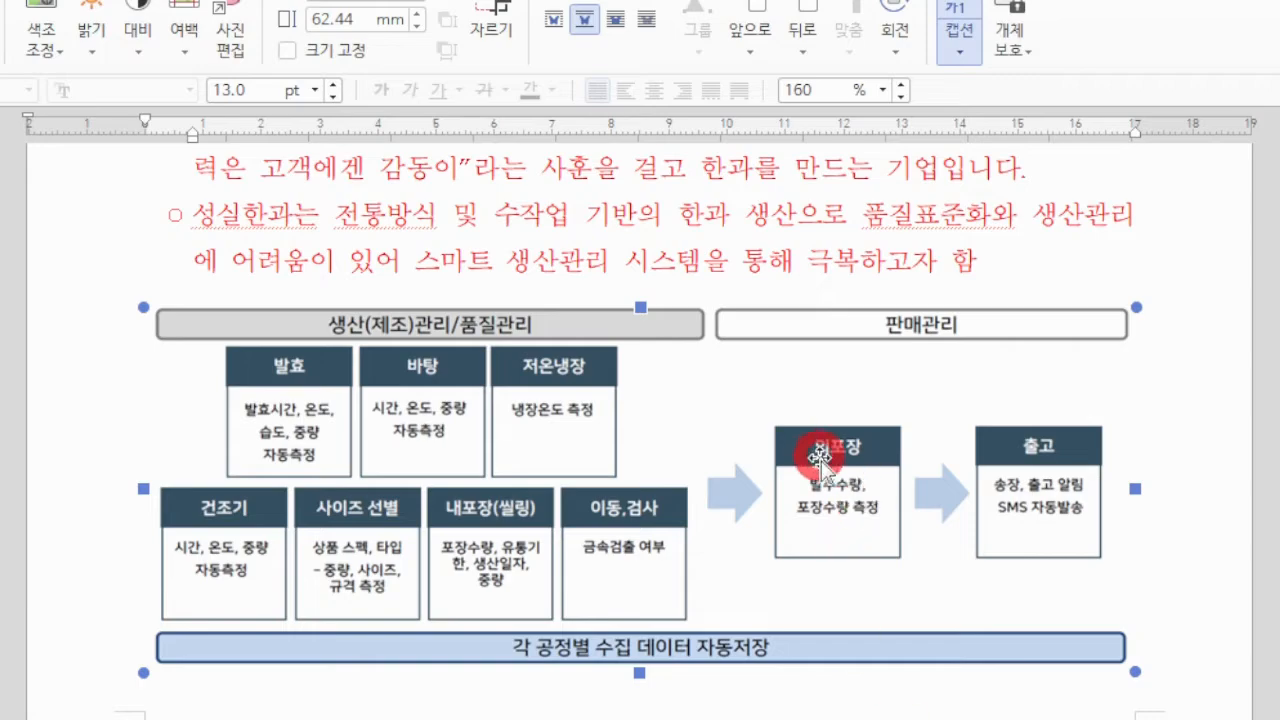
pyautogui.scroll(-9, 800, 420)
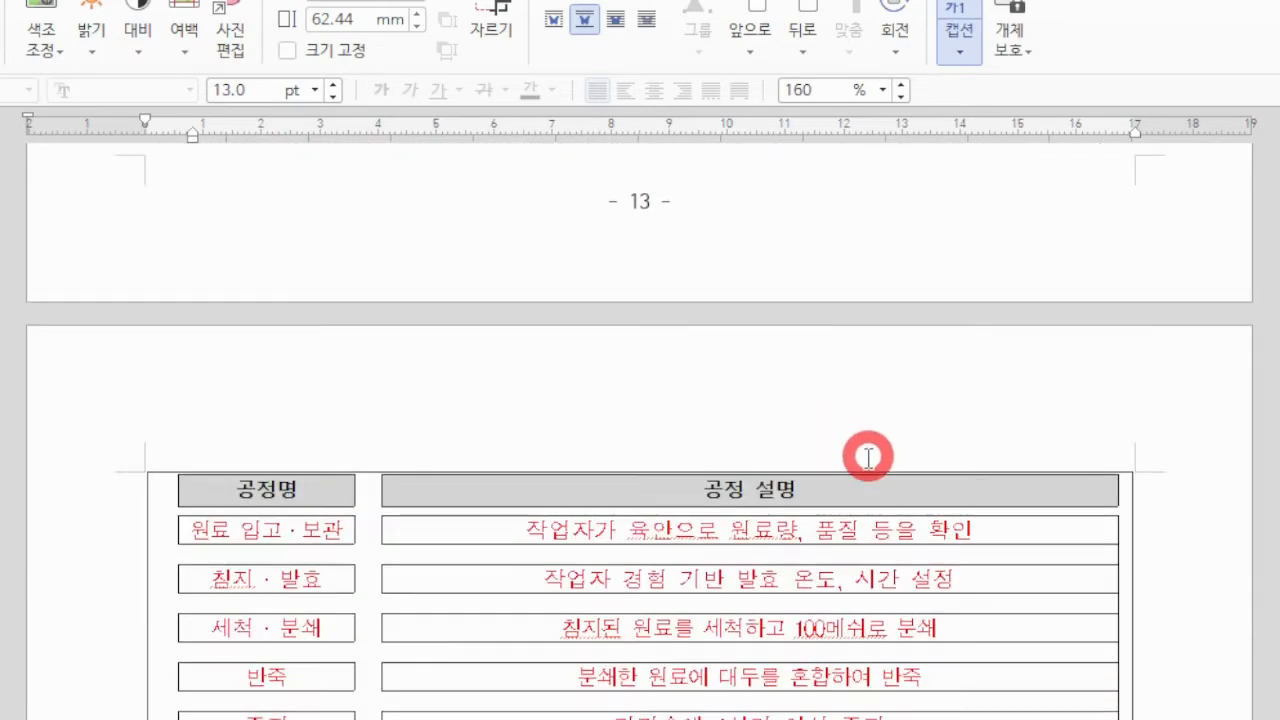
pyautogui.scroll(13, 866, 451)
pyautogui.scroll(-15, 1092, 400)
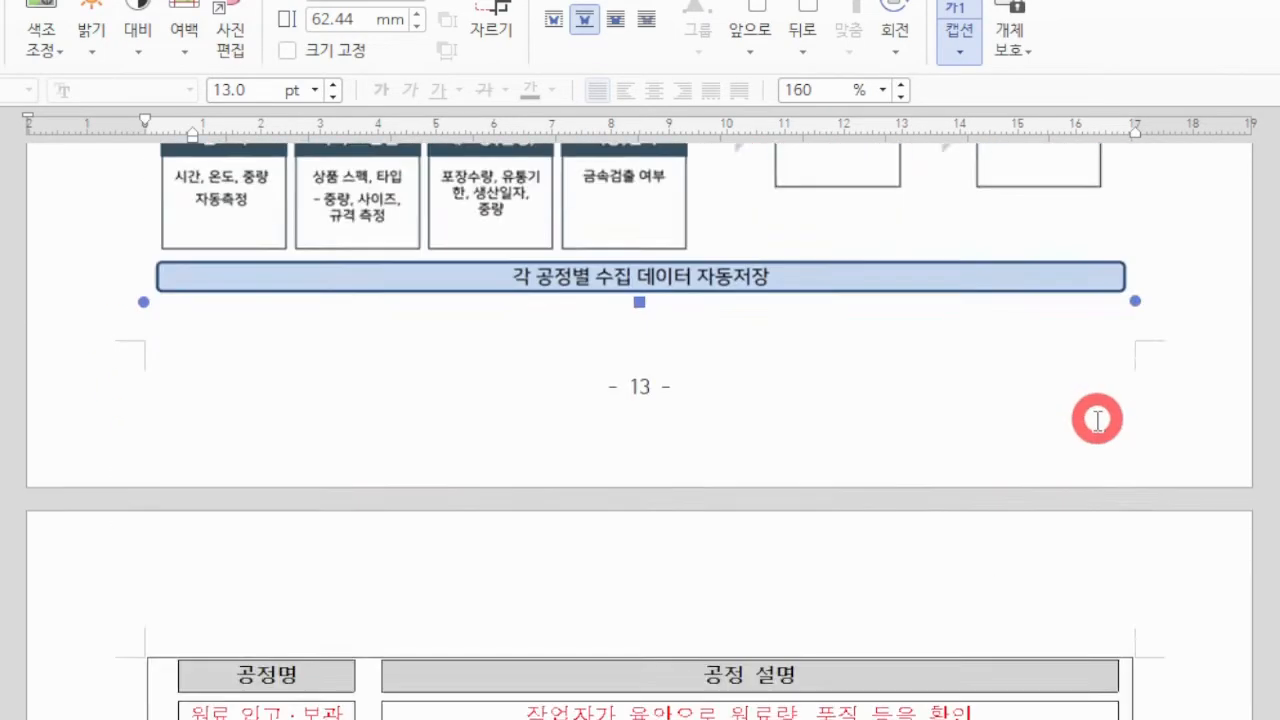
# Step: Go through the 공정명 column of the process table from 원료 입고·보관 to 반죽
pyautogui.click(509, 378)
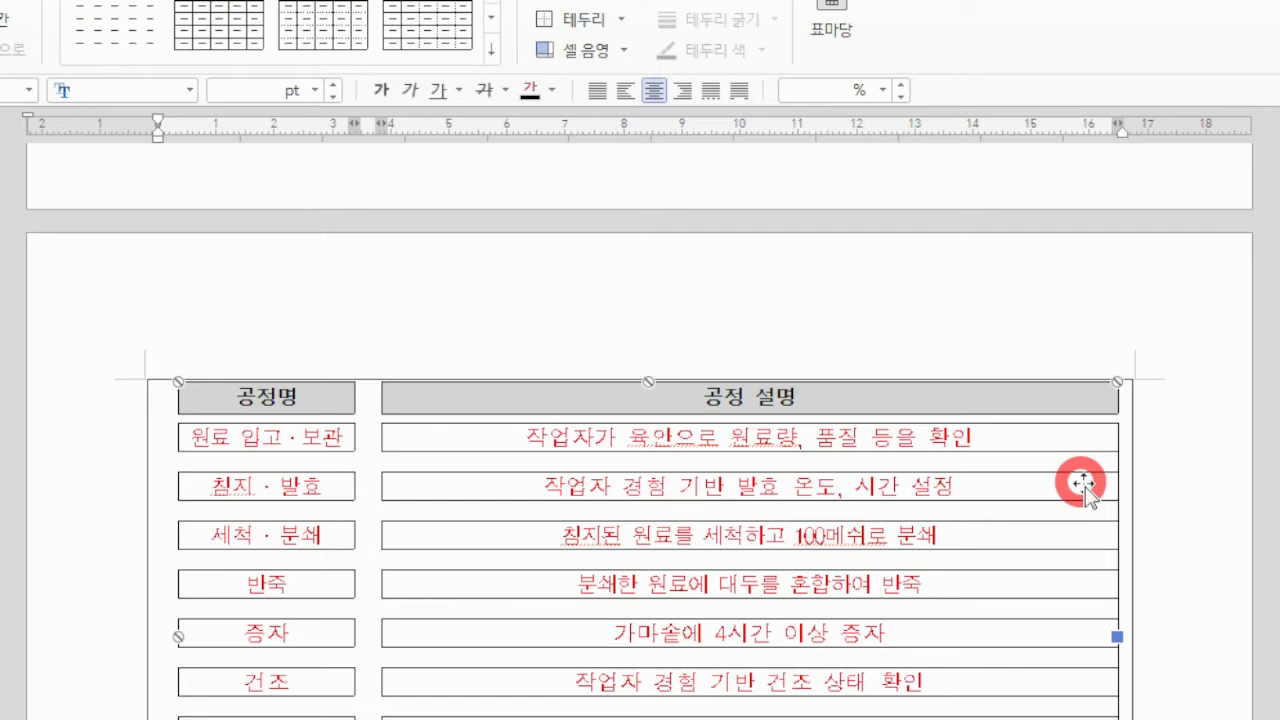
pyautogui.click(1021, 373)
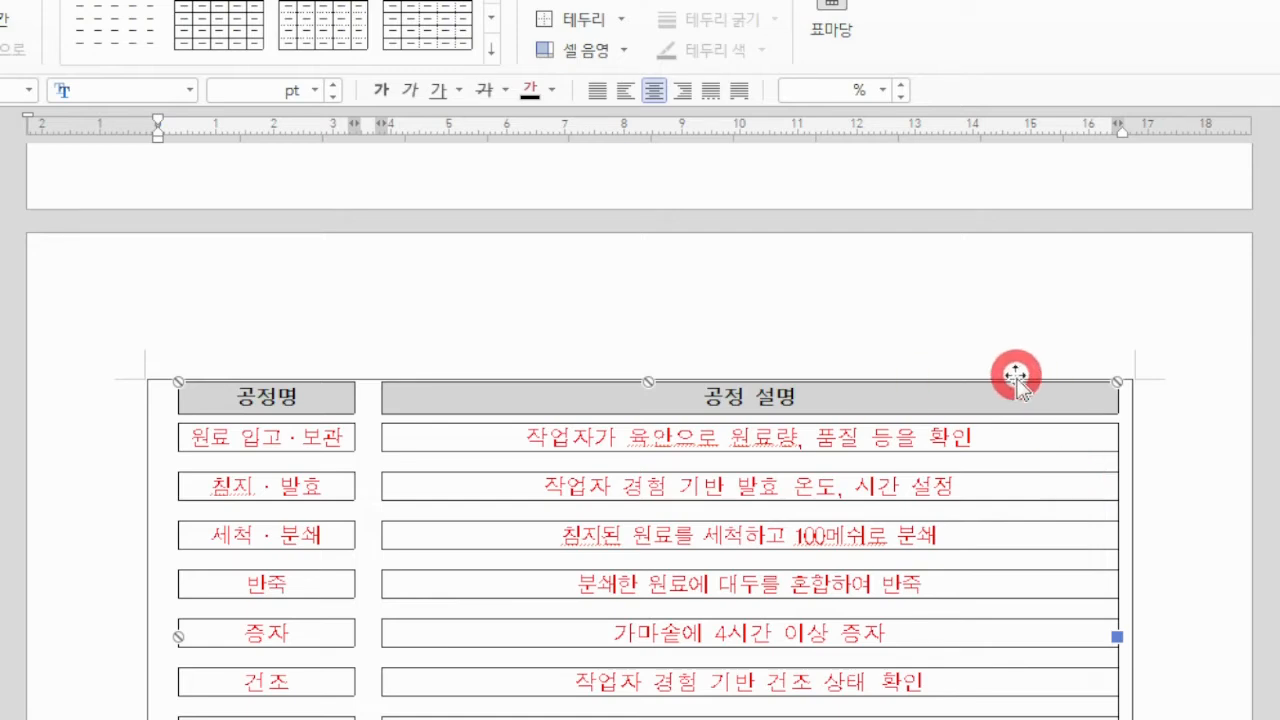
pyautogui.scroll(-2, 1014, 371)
pyautogui.click(333, 347)
pyautogui.click(294, 347)
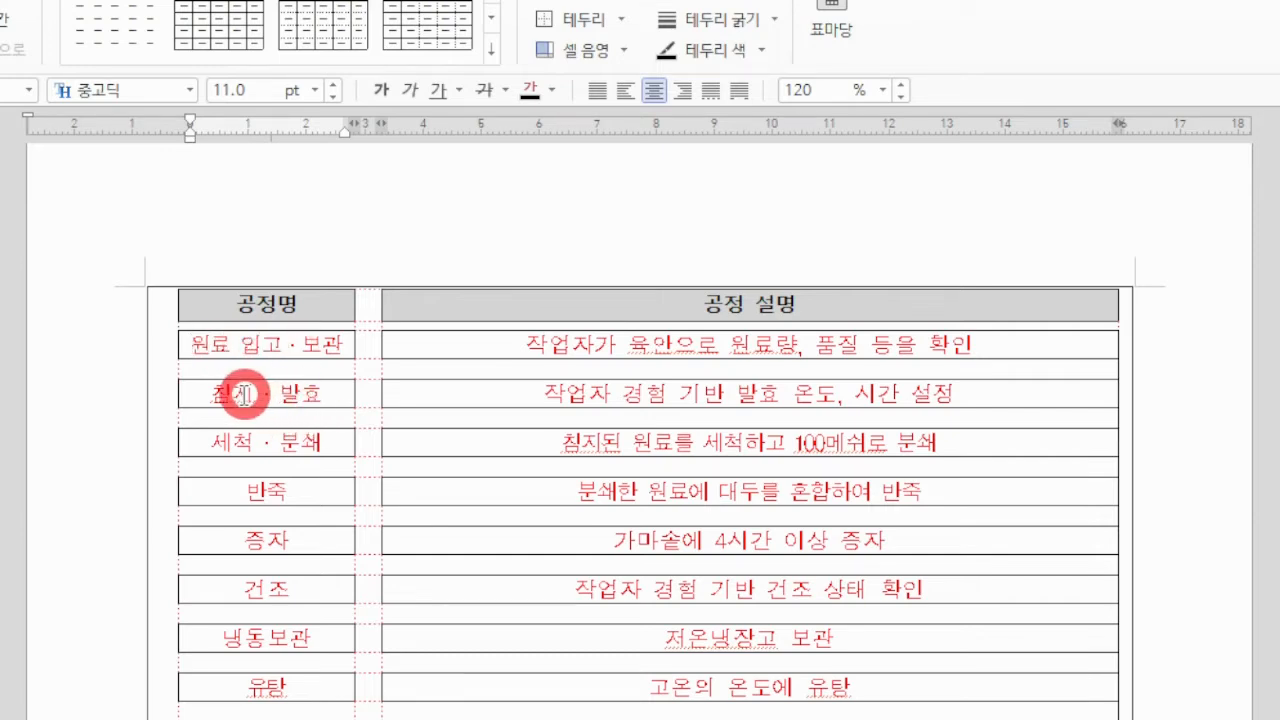
pyautogui.click(285, 491)
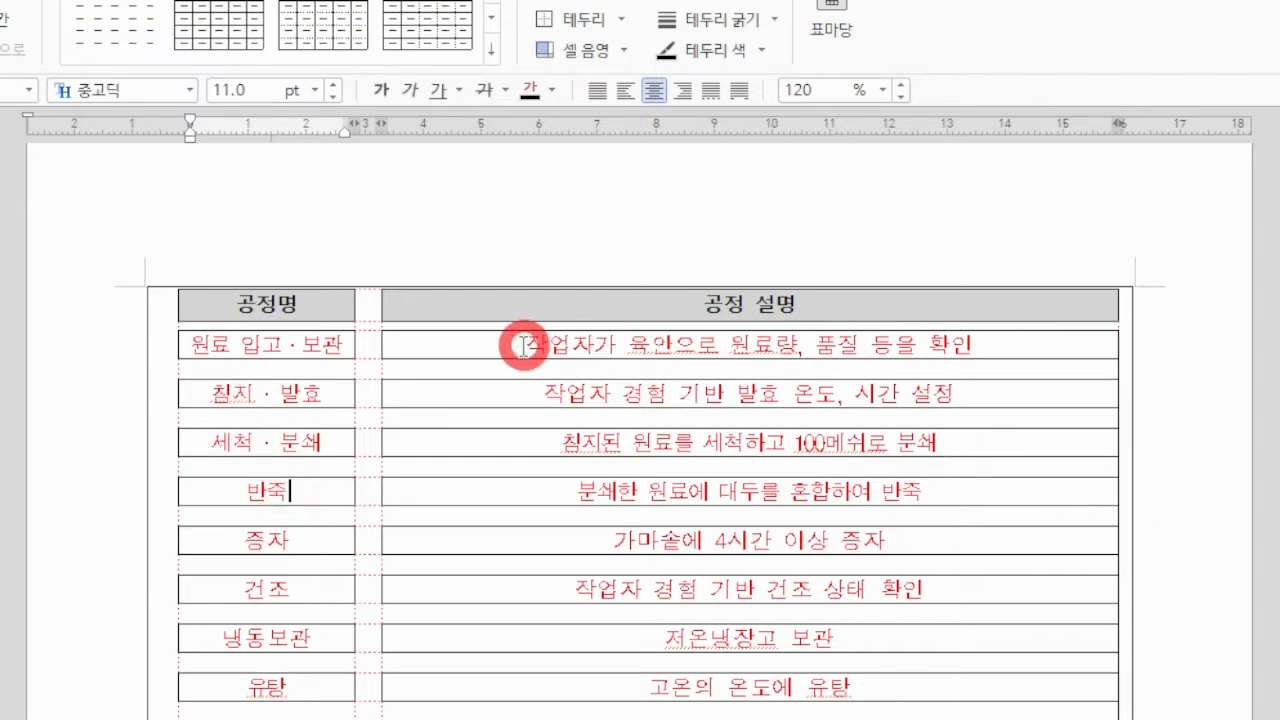
# Step: Highlight the 공정 설명 texts for 원료 입고·보관, 침지·발효 and 세척·분쇄 one after another
pyautogui.moveTo(520, 344); pyautogui.dragTo(1020, 358)
pyautogui.moveTo(519, 400); pyautogui.dragTo(985, 398)
pyautogui.moveTo(553, 442); pyautogui.dragTo(1026, 440)
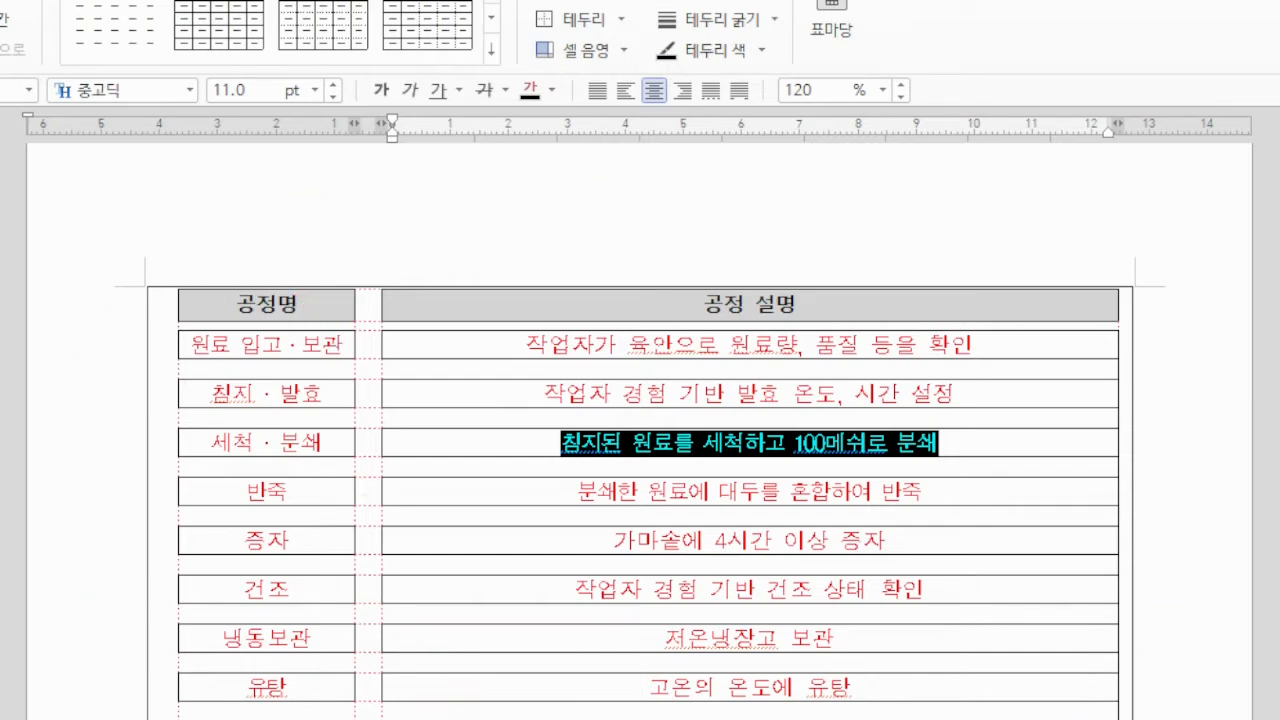
# Step: Try adding process rows by pasting a copy of the 유탕 through 보관·출하 rows below the last row, and undo the paste
pyautogui.scroll(-3, 823, 515)
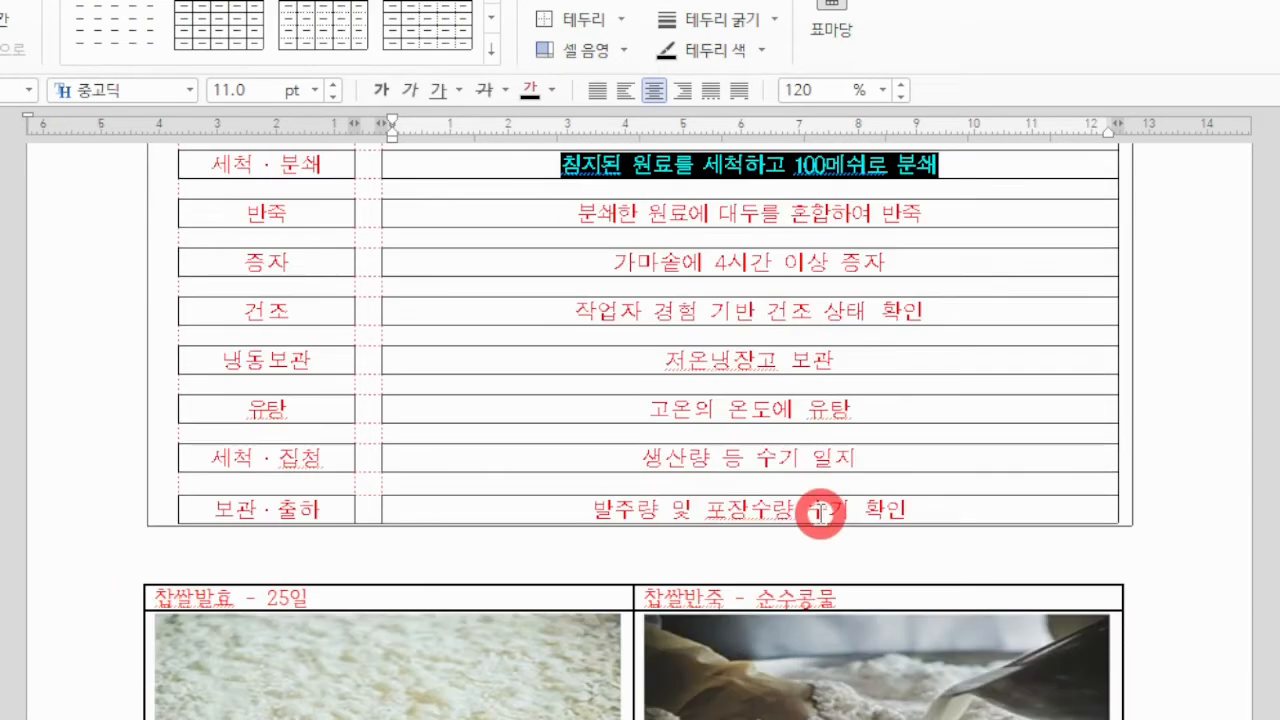
pyautogui.scroll(2, 820, 508)
pyautogui.scroll(-2, 820, 512)
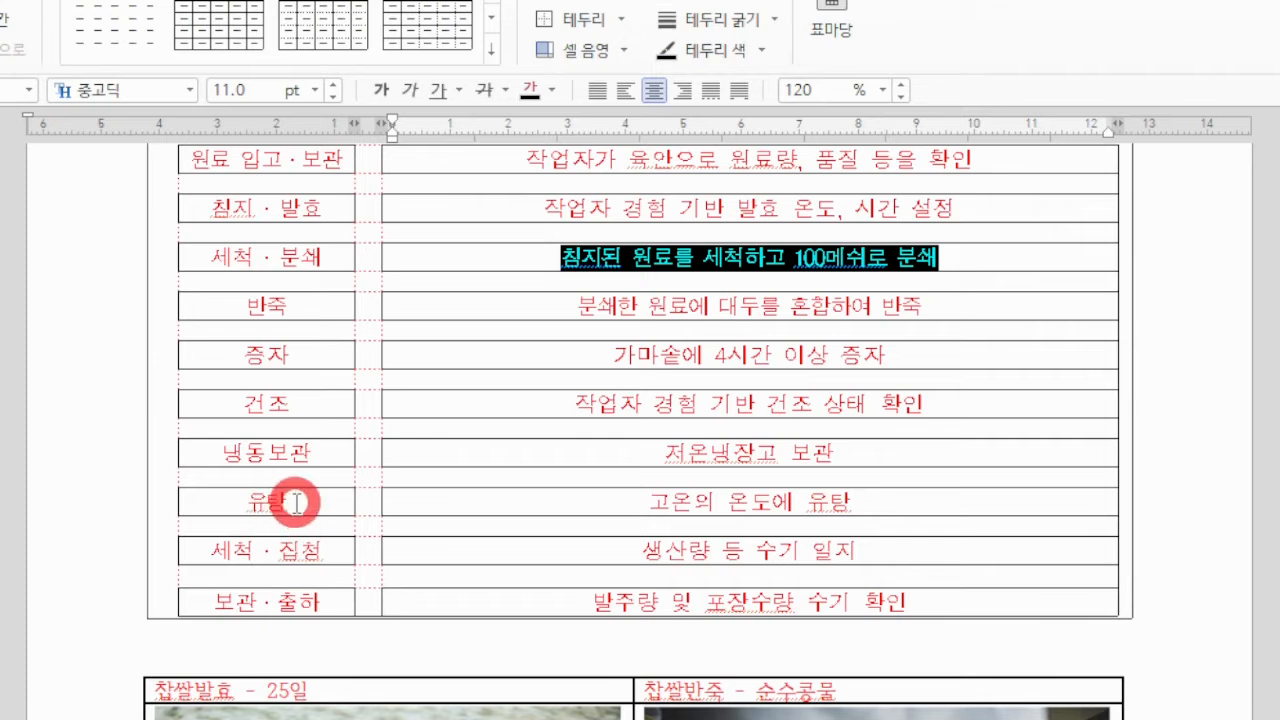
pyautogui.moveTo(296, 500); pyautogui.dragTo(933, 600)
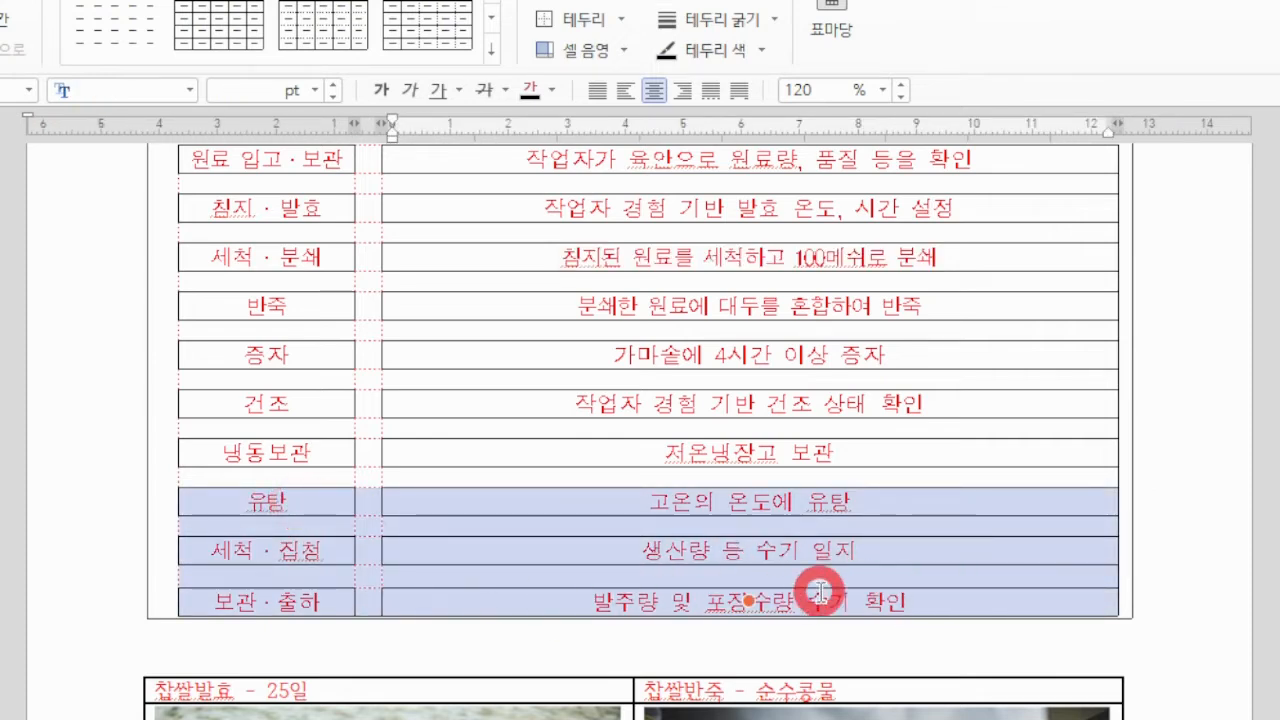
pyautogui.click(938, 603)
pyautogui.hotkey('ctrl', 'v')
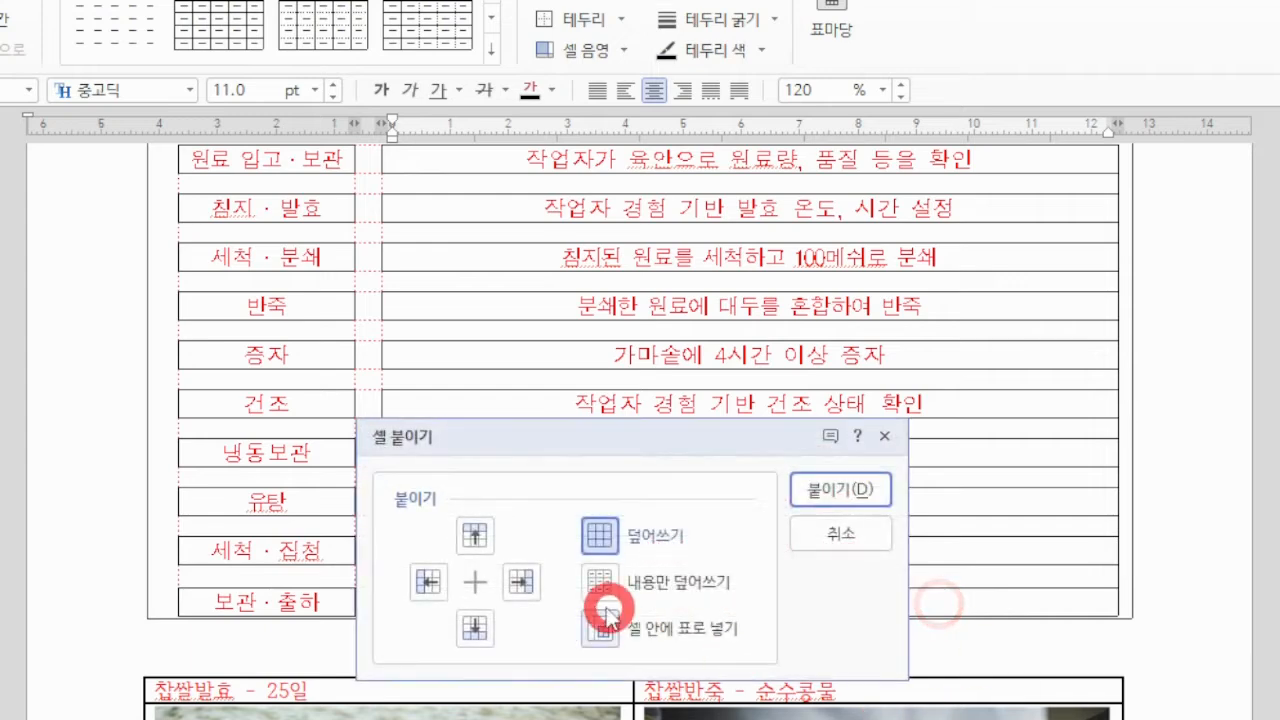
pyautogui.click(476, 630)
pyautogui.click(872, 492)
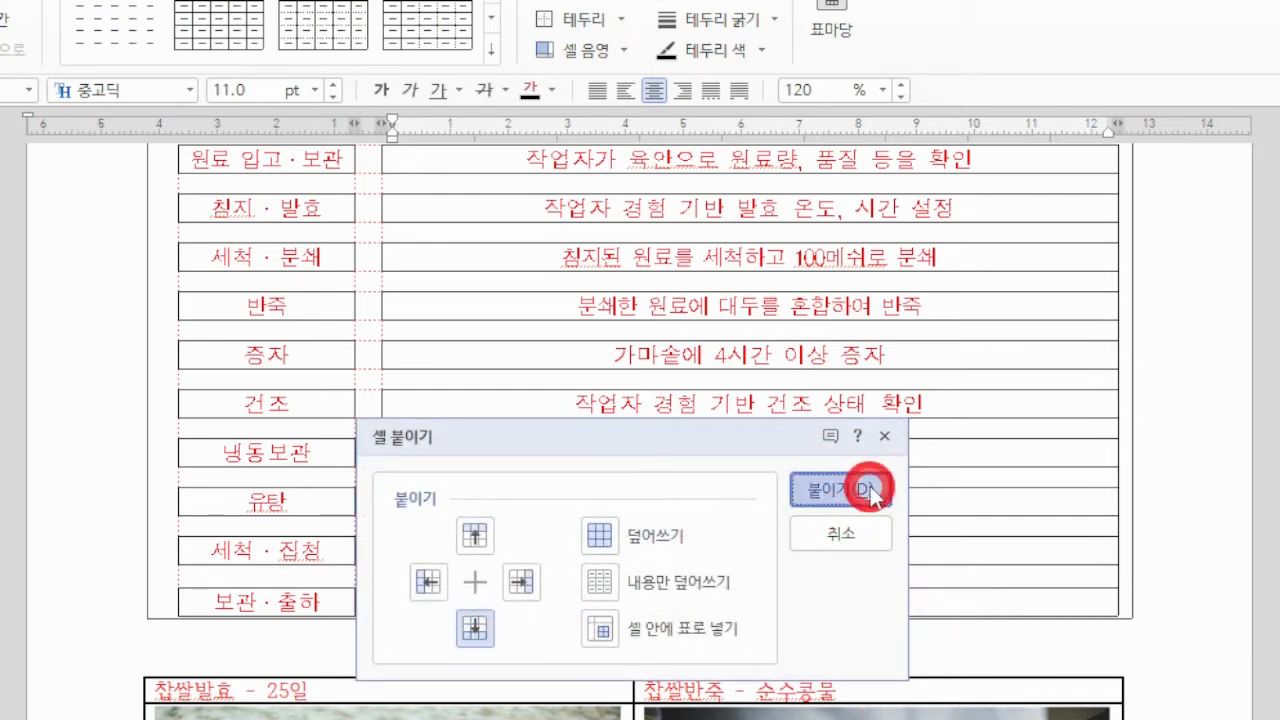
pyautogui.scroll(-3, 808, 466)
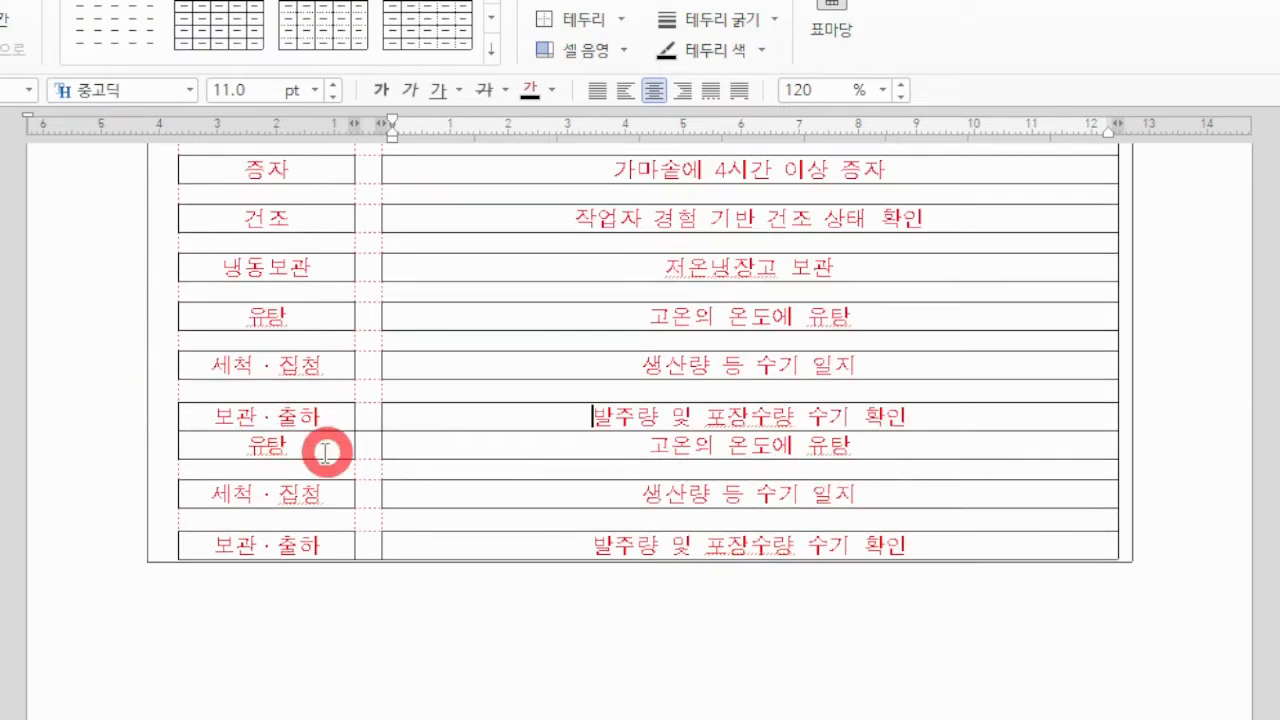
pyautogui.hotkey('ctrl', 'z')
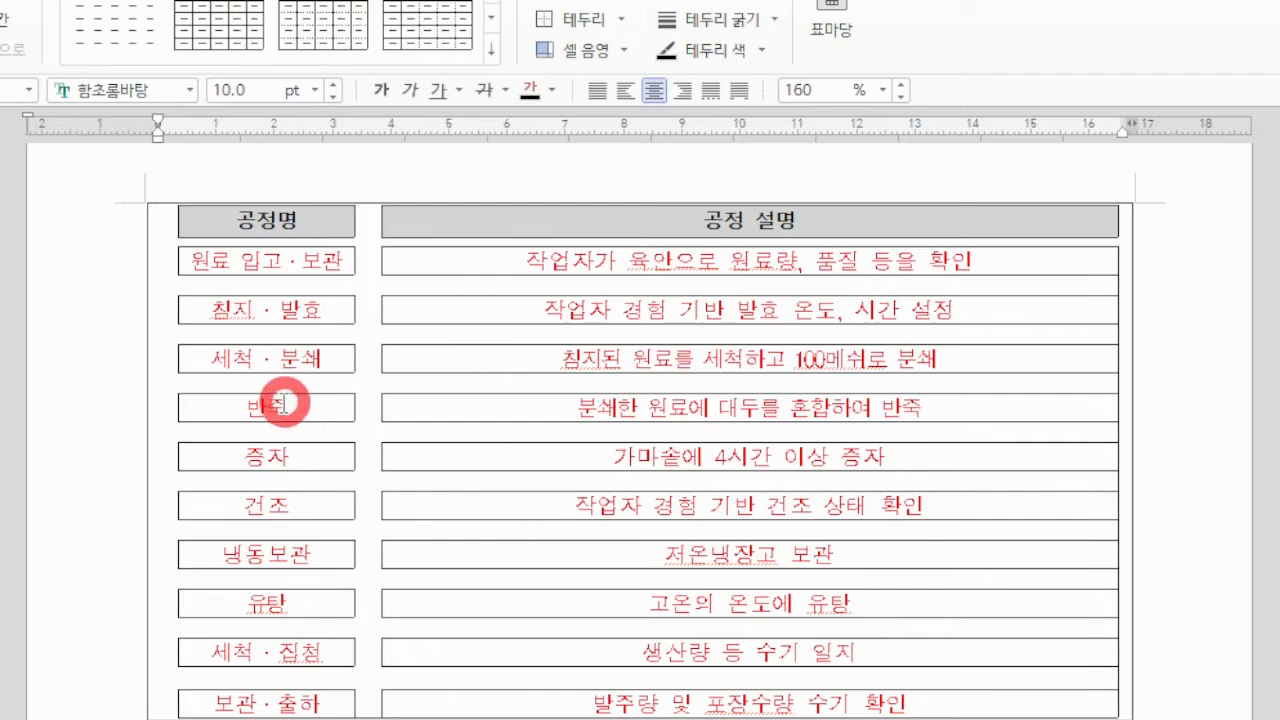
# Step: Compare the process description table with the captioned process photos below it
pyautogui.scroll(-6, 657, 391)
pyautogui.scroll(-3, 801, 490)
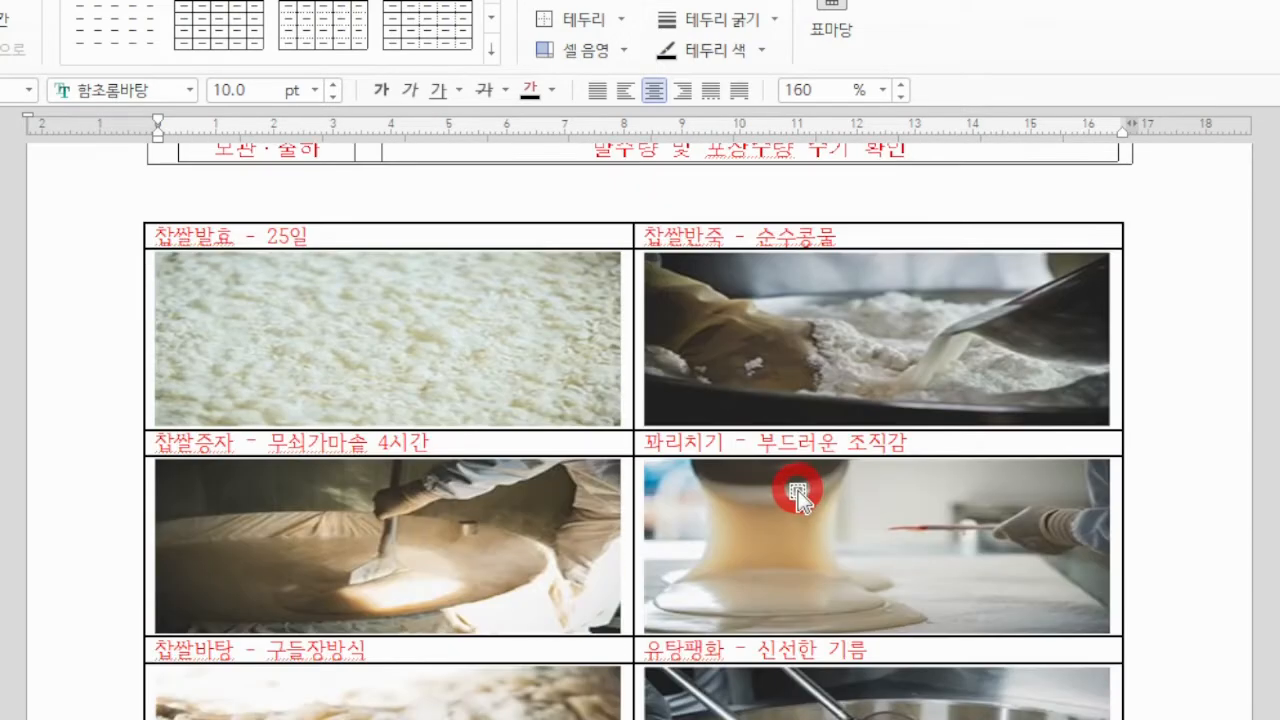
pyautogui.scroll(9, 736, 469)
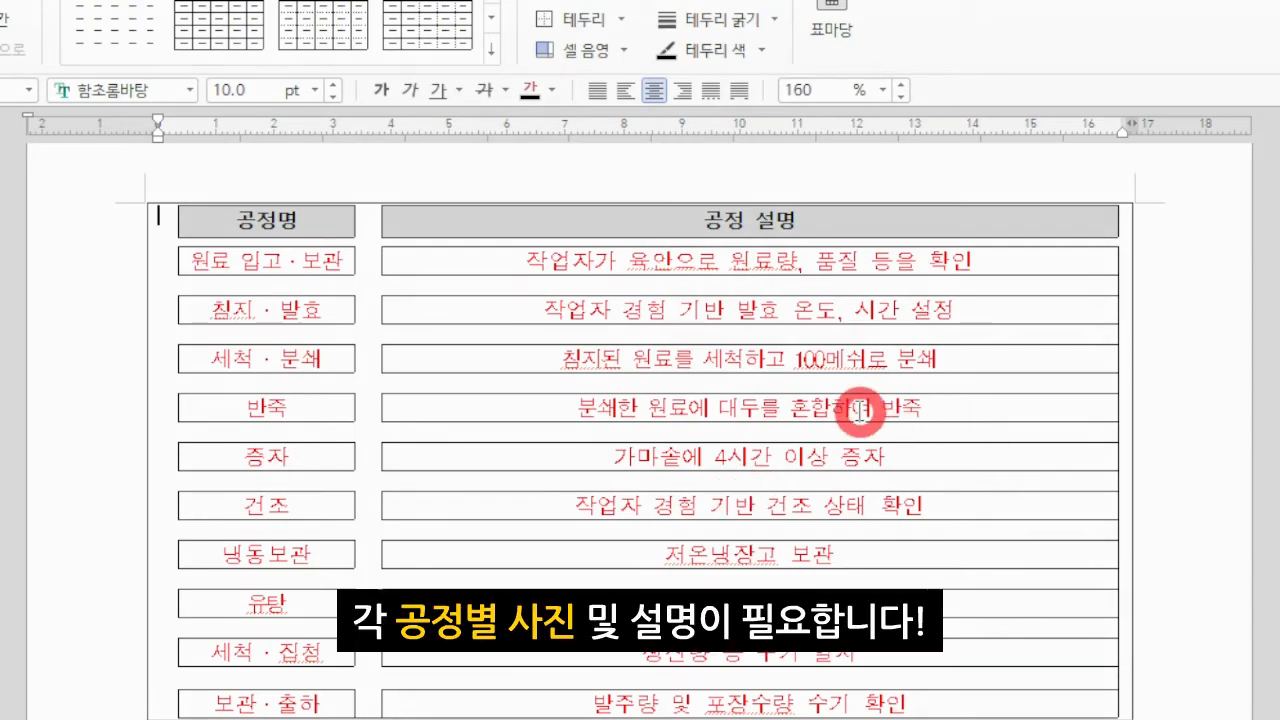
pyautogui.scroll(-4, 880, 390)
pyautogui.scroll(2, 893, 440)
pyautogui.scroll(-6, 893, 465)
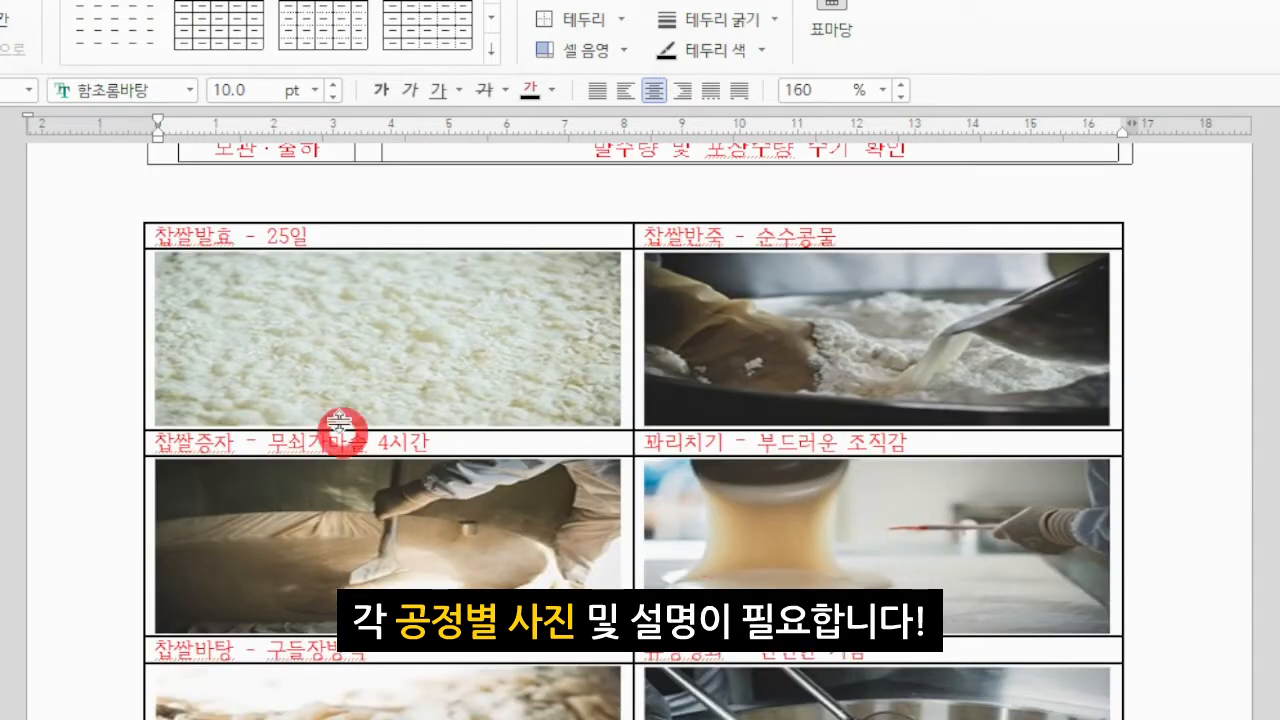
# Step: Select the 찹쌀발효, 찹쌀반죽, 찹쌀증자, 꽈리치기 and 찹쌀바탕 photos in turn
pyautogui.click(443, 314)
pyautogui.click(977, 343)
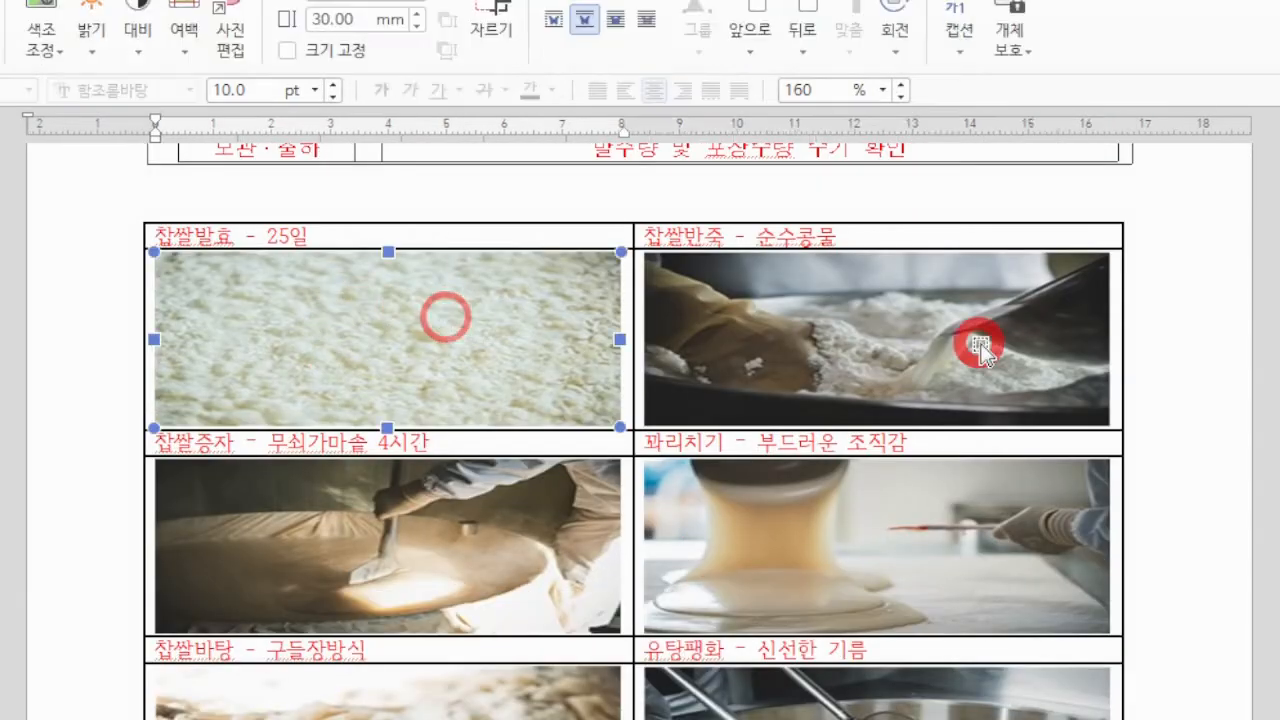
pyautogui.click(390, 558)
pyautogui.click(933, 568)
pyautogui.click(510, 712)
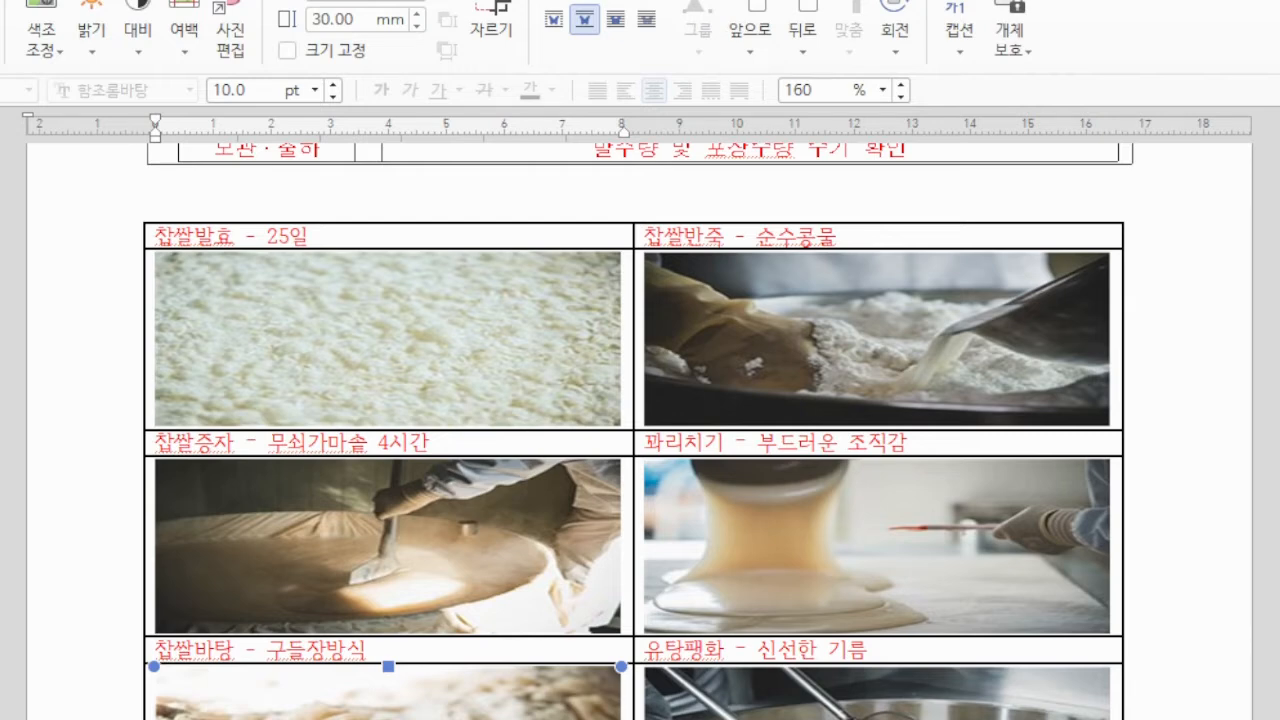
# Step: Review the process names and descriptions again from 원료 입고·보관 down to 보관·출하
pyautogui.scroll(10, 503, 597)
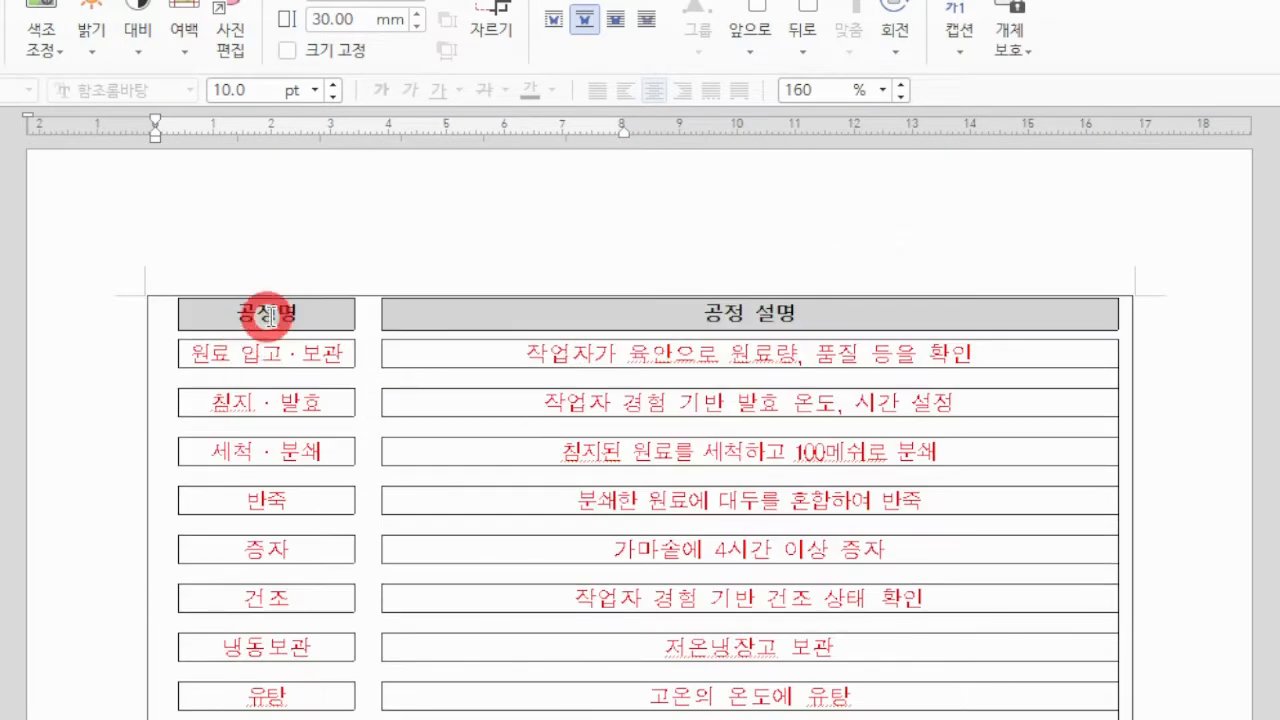
pyautogui.scroll(-4, 361, 323)
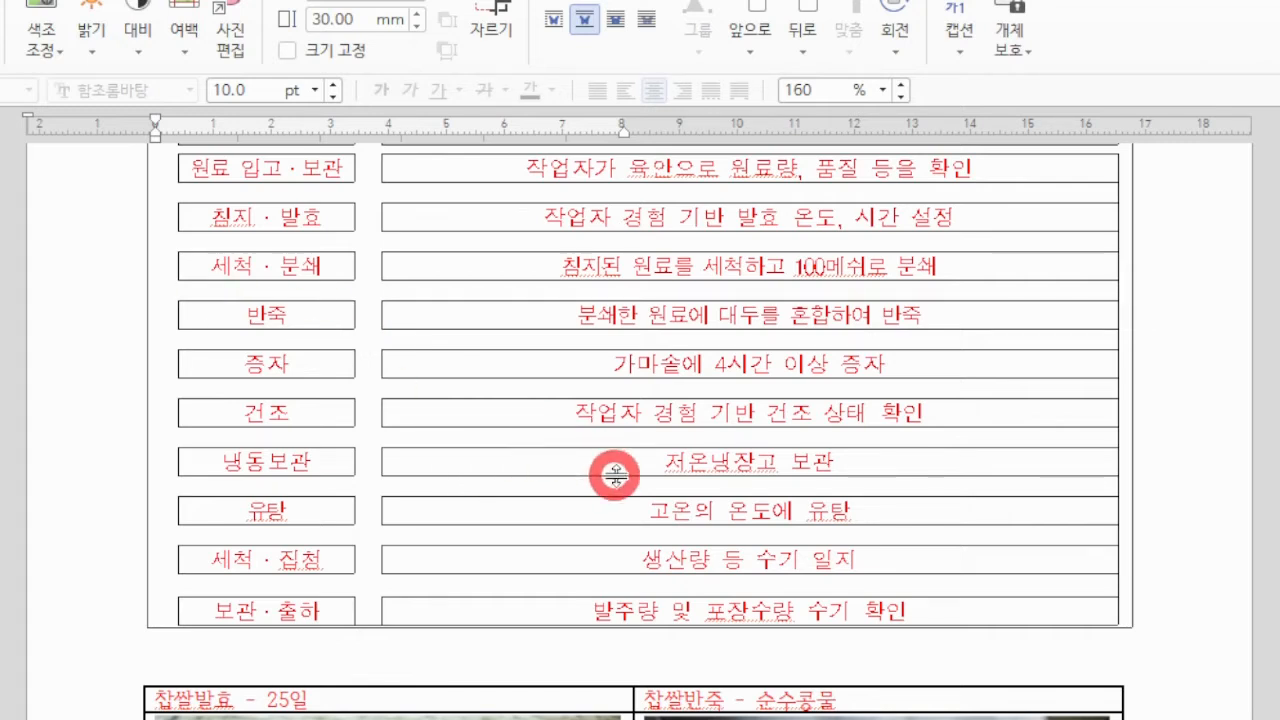
pyautogui.scroll(-3, 474, 323)
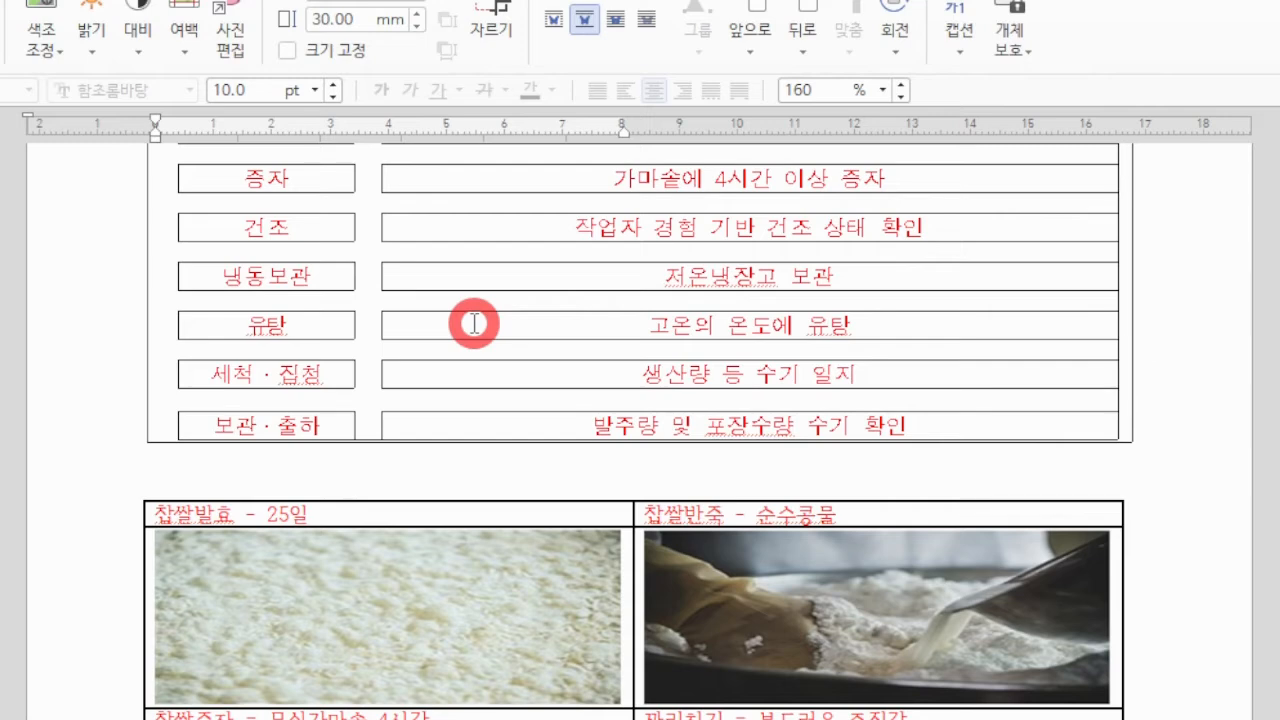
pyautogui.scroll(3, 560, 500)
pyautogui.scroll(-3, 680, 600)
pyautogui.scroll(-1, 440, 525)
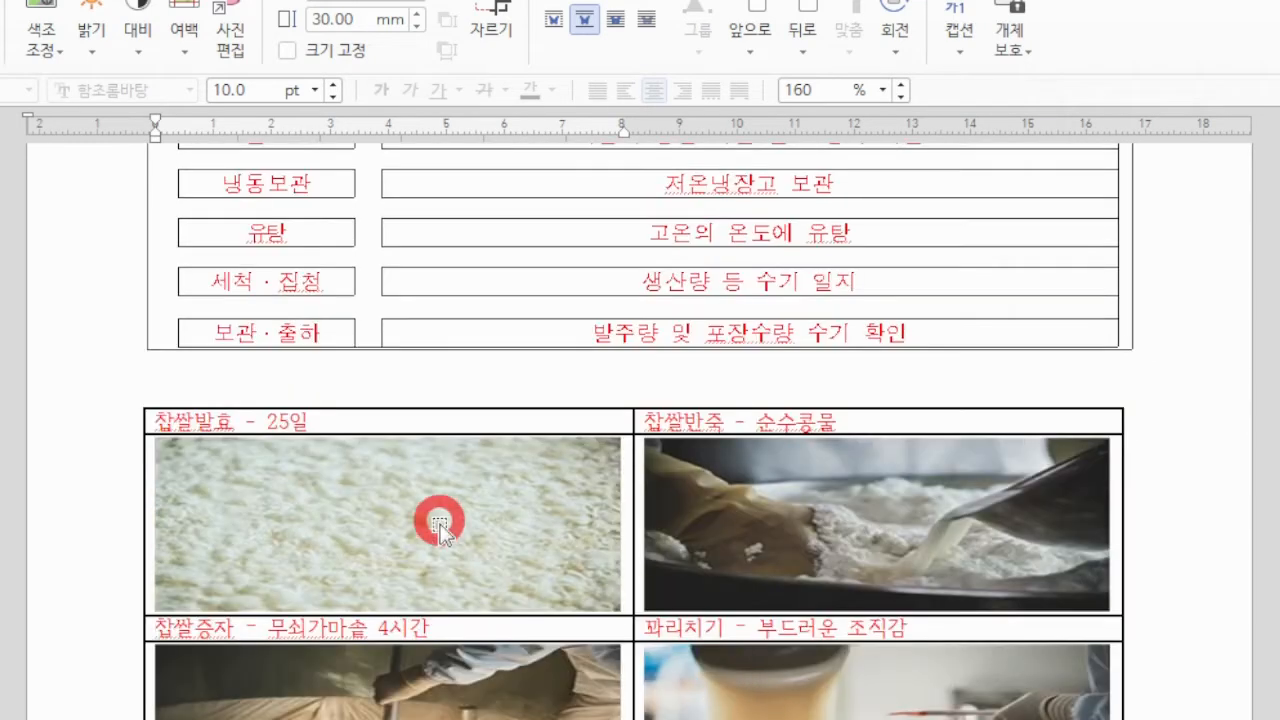
# Step: Select the 찹쌀발효 photo and the 찹쌀반죽 photo in the process photo table
pyautogui.scroll(-3, 440, 525)
pyautogui.click(455, 282)
pyautogui.click(945, 326)
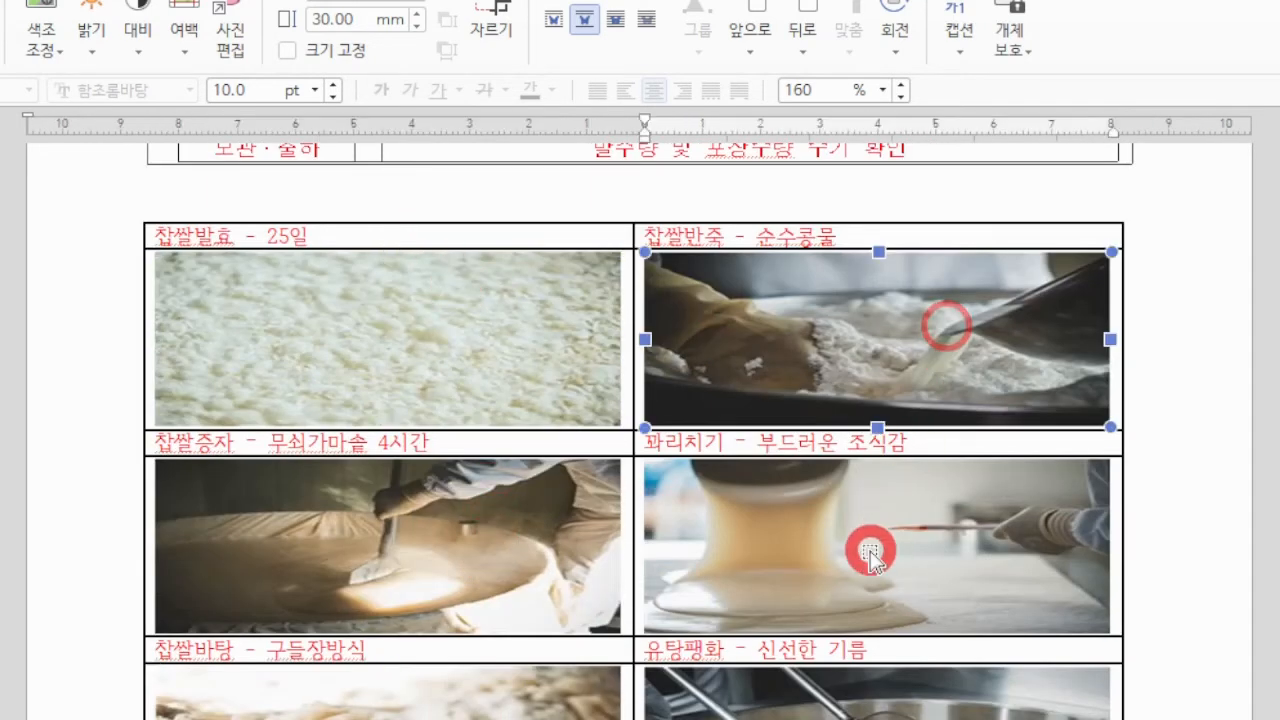
# Step: Select the 꽈리치기, 찹쌀증자, 찹쌀바탕 and 유탕팽화 photos one after another in the process photo table
pyautogui.click(870, 555)
pyautogui.click(443, 514)
pyautogui.click(409, 686)
pyautogui.click(880, 705)
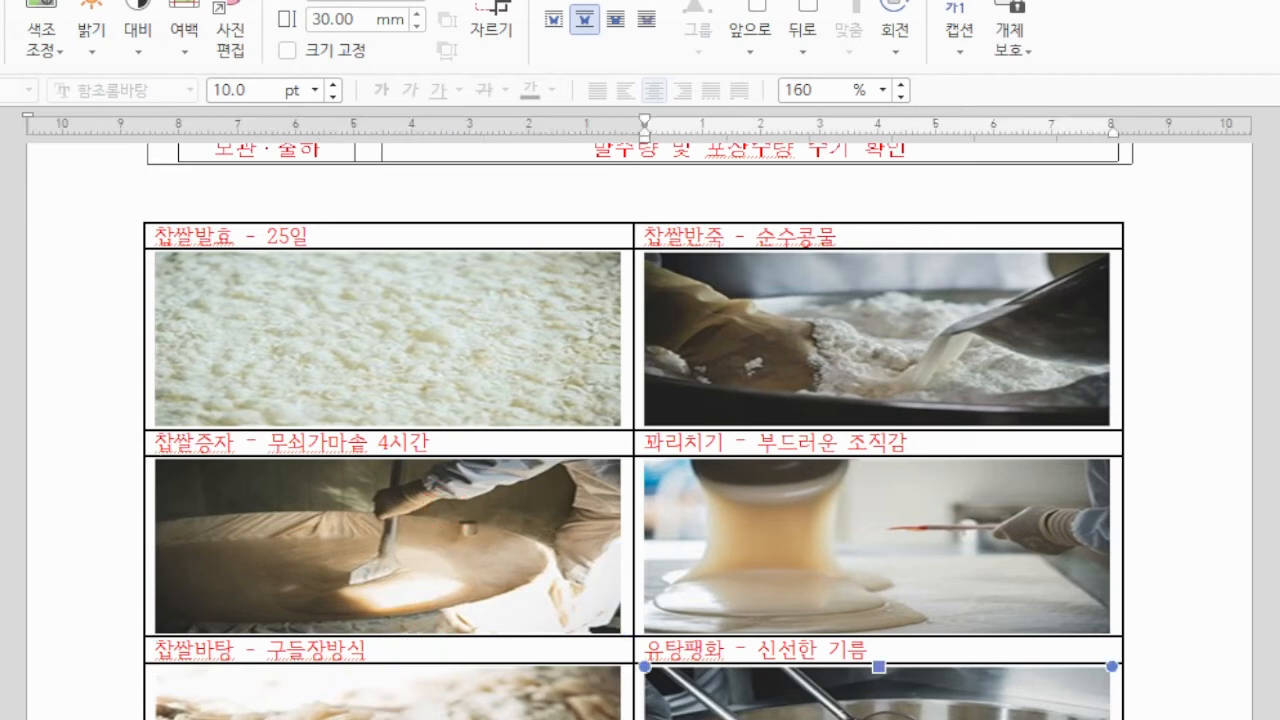
pyautogui.click(400, 716)
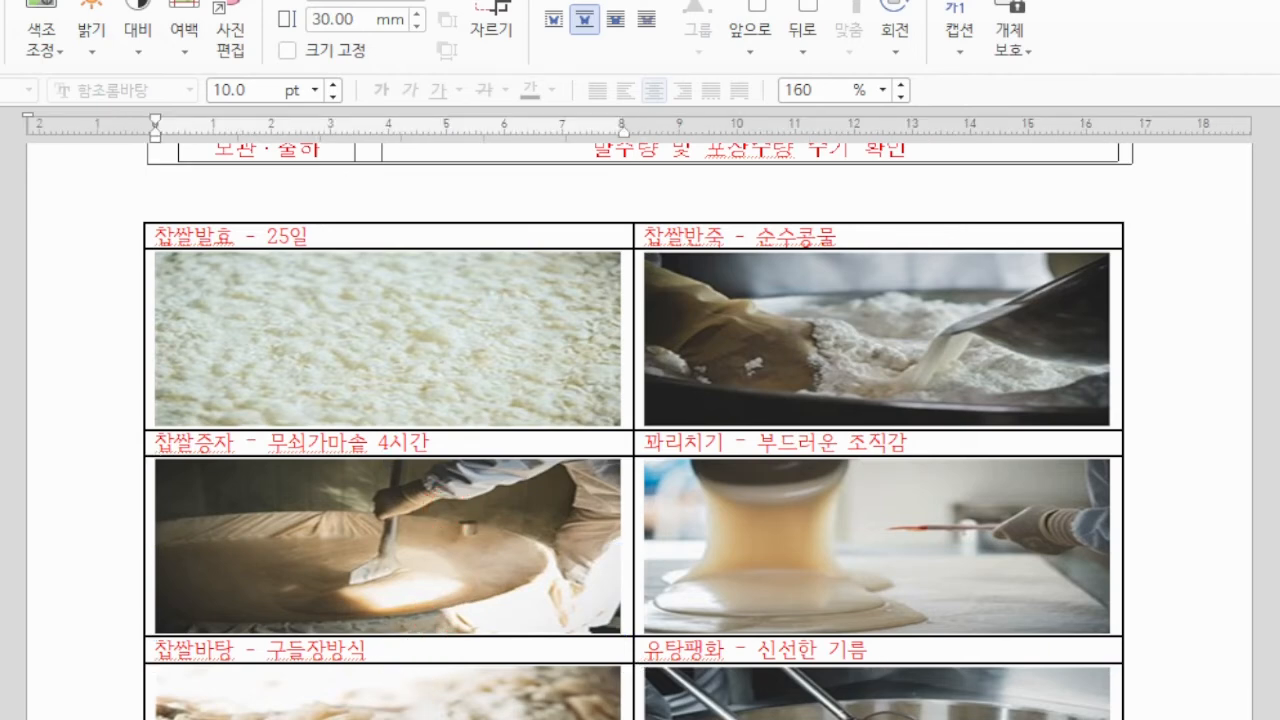
# Step: Switch to File Explorer, open the 문서 folder and select the sample picture KakaoTalk_20210813_174344523.jpg
pyautogui.click(708, 716)
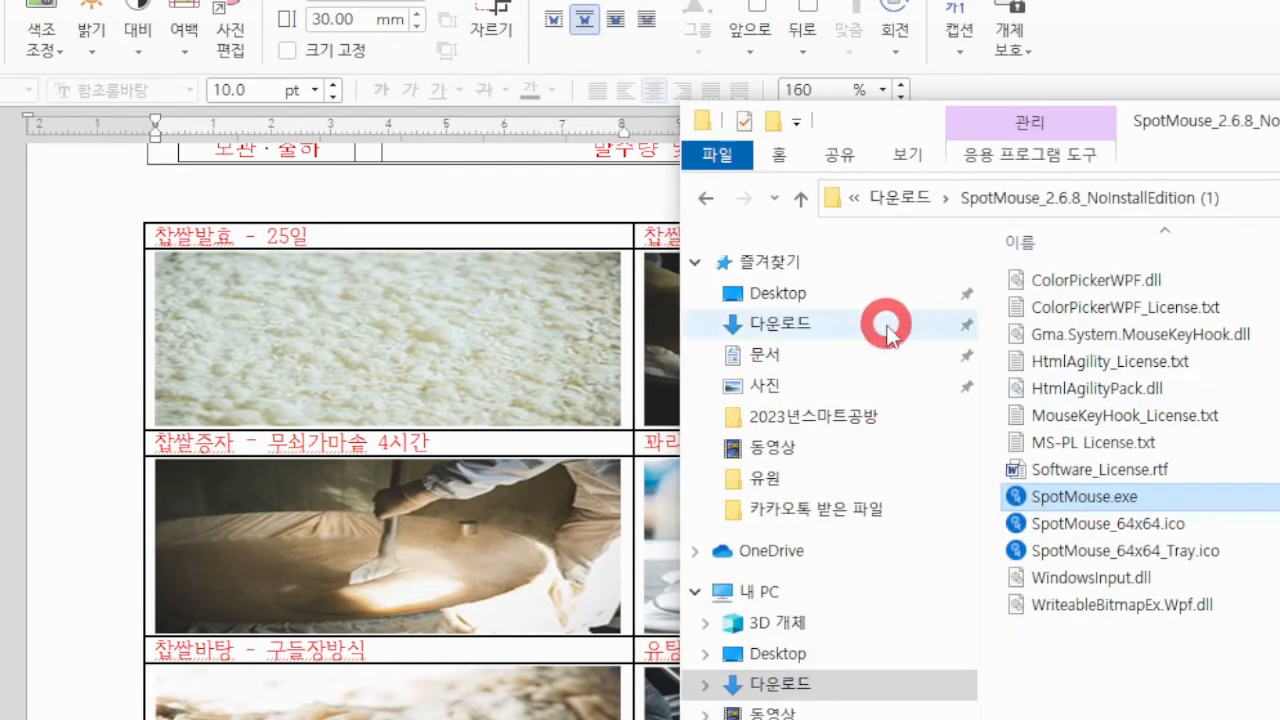
pyautogui.click(853, 352)
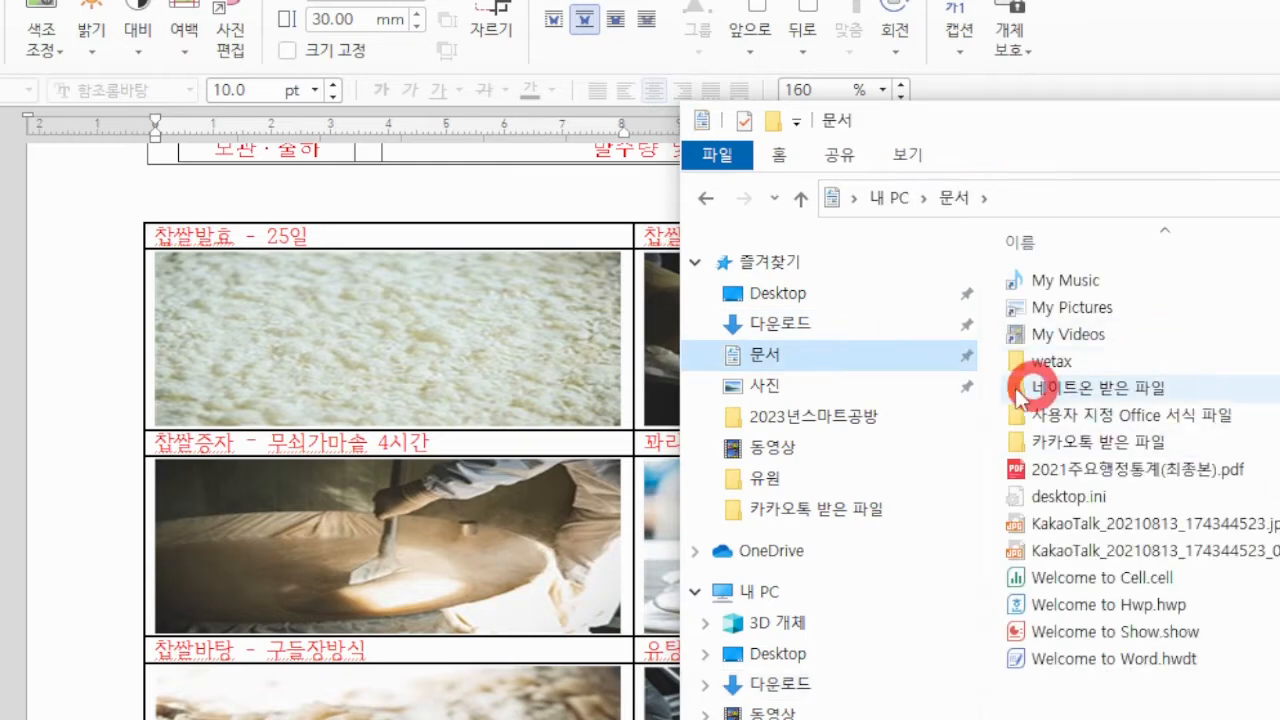
pyautogui.doubleClick(1146, 304)
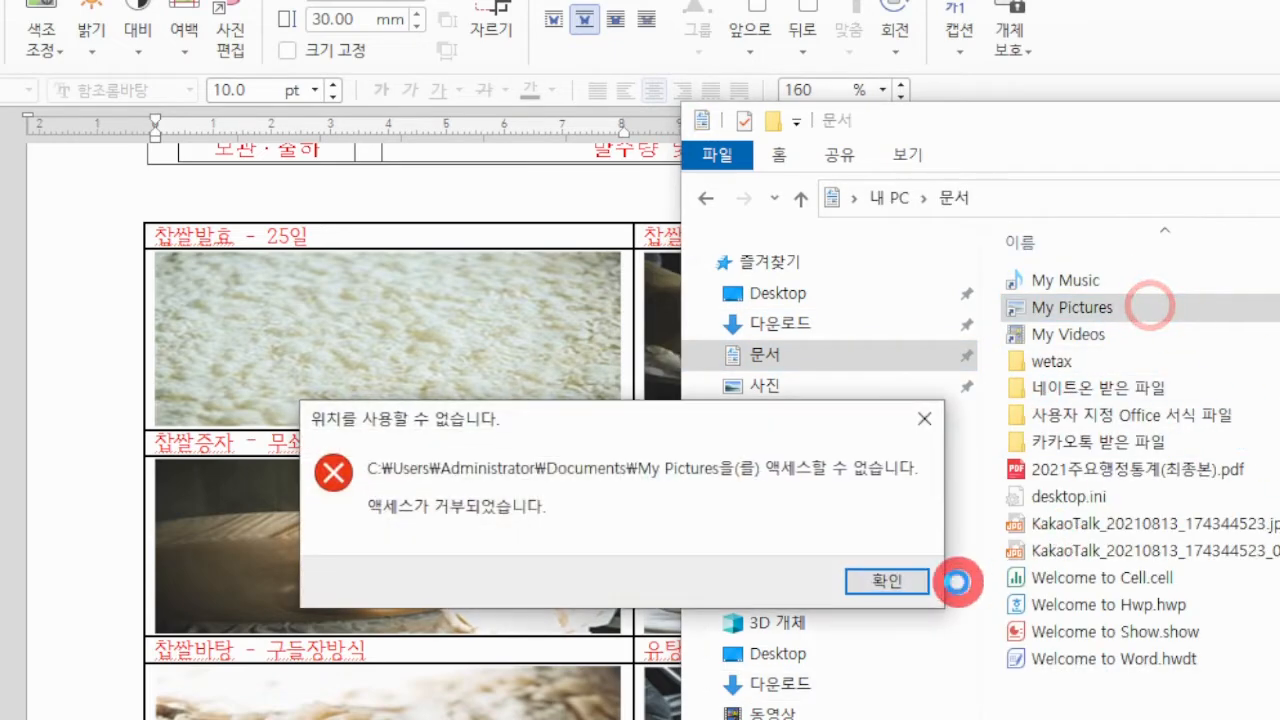
pyautogui.click(904, 583)
pyautogui.click(1208, 527)
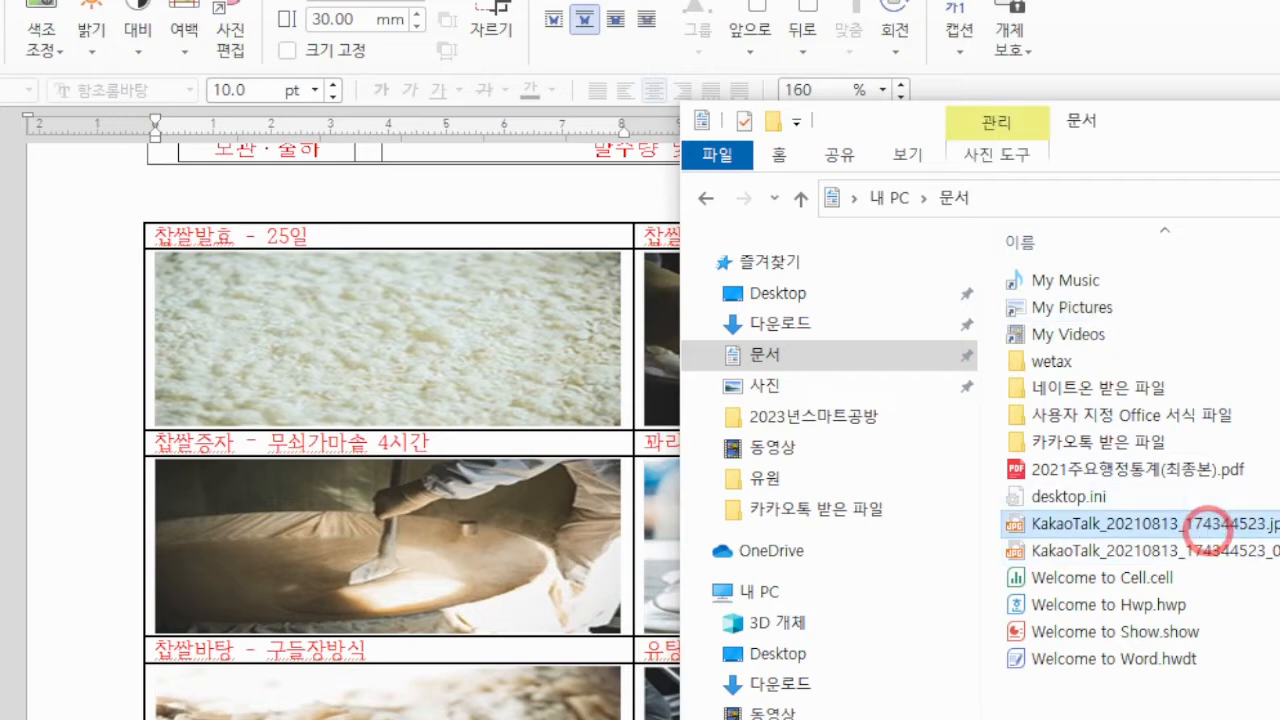
pyautogui.moveTo(1270, 120); pyautogui.dragTo(1275, 120)
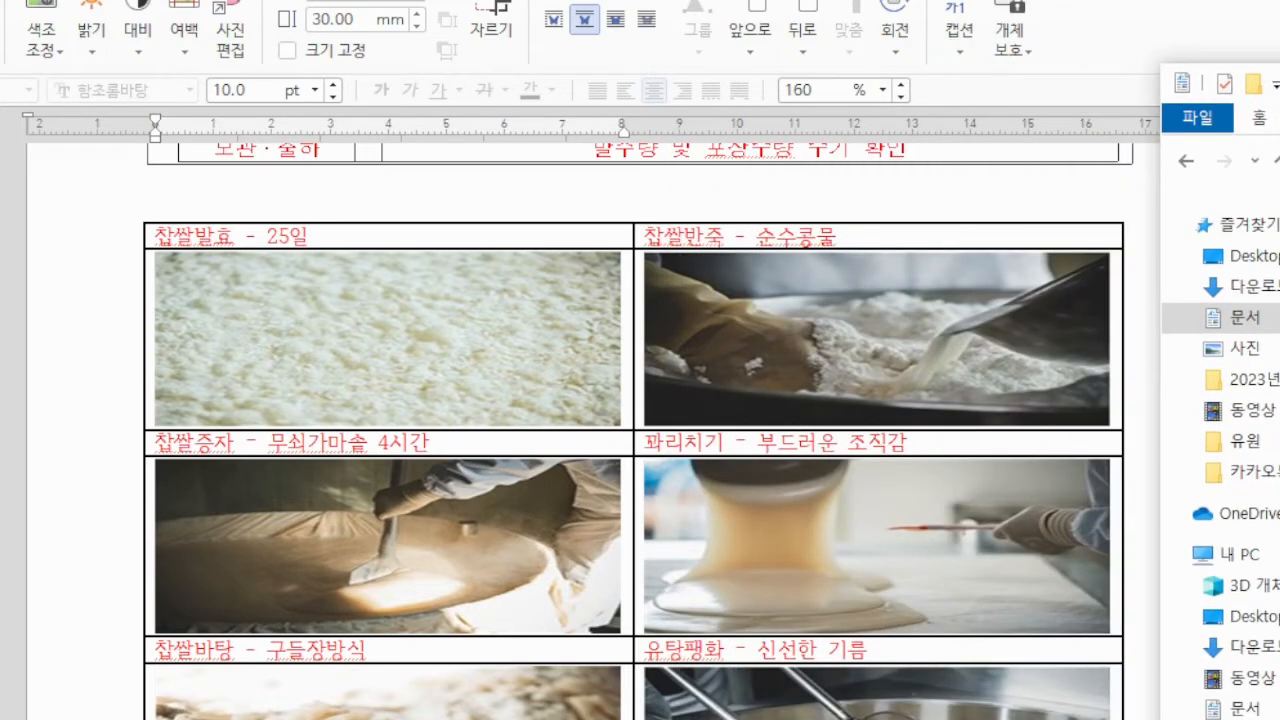
pyautogui.moveTo(1230, 121); pyautogui.dragTo(686, 67)
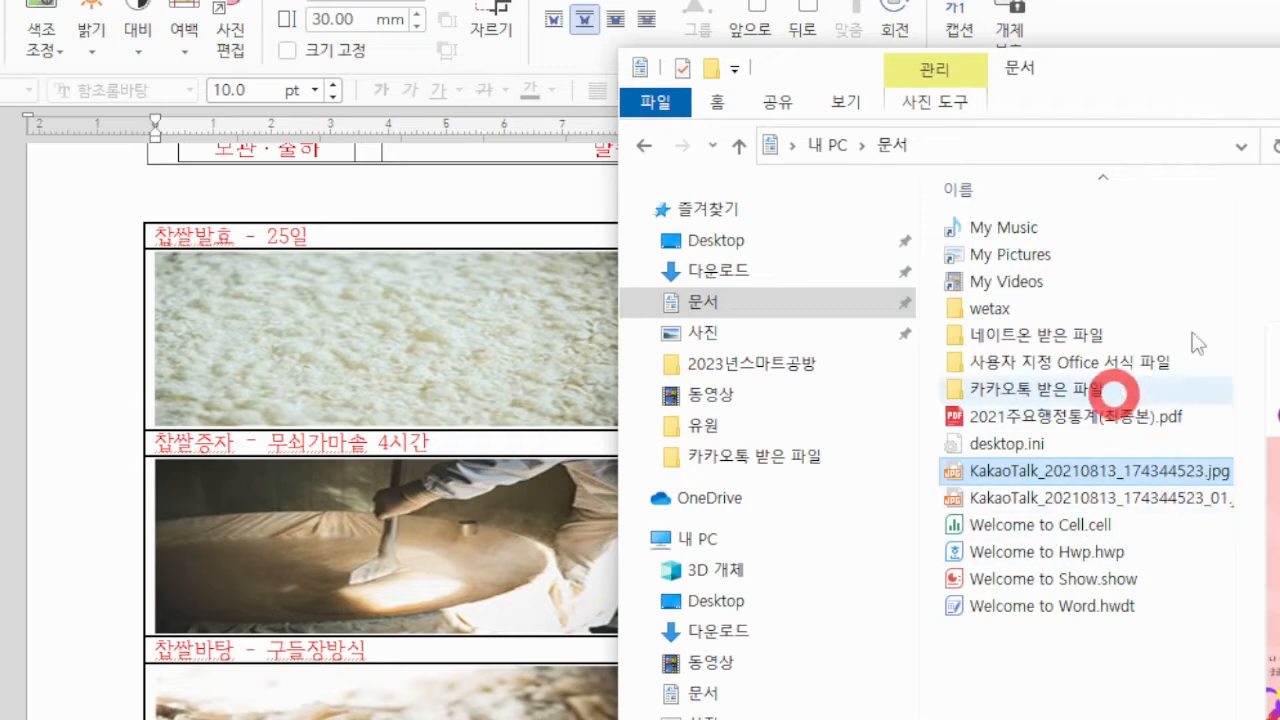
pyautogui.moveTo(1246, 52); pyautogui.dragTo(1240, 65)
# Step: Delete the 찹쌀반죽 photo from the table and insert KakaoTalk_20210813_174344523.jpg from the 문서 folder into the document
pyautogui.click(712, 396)
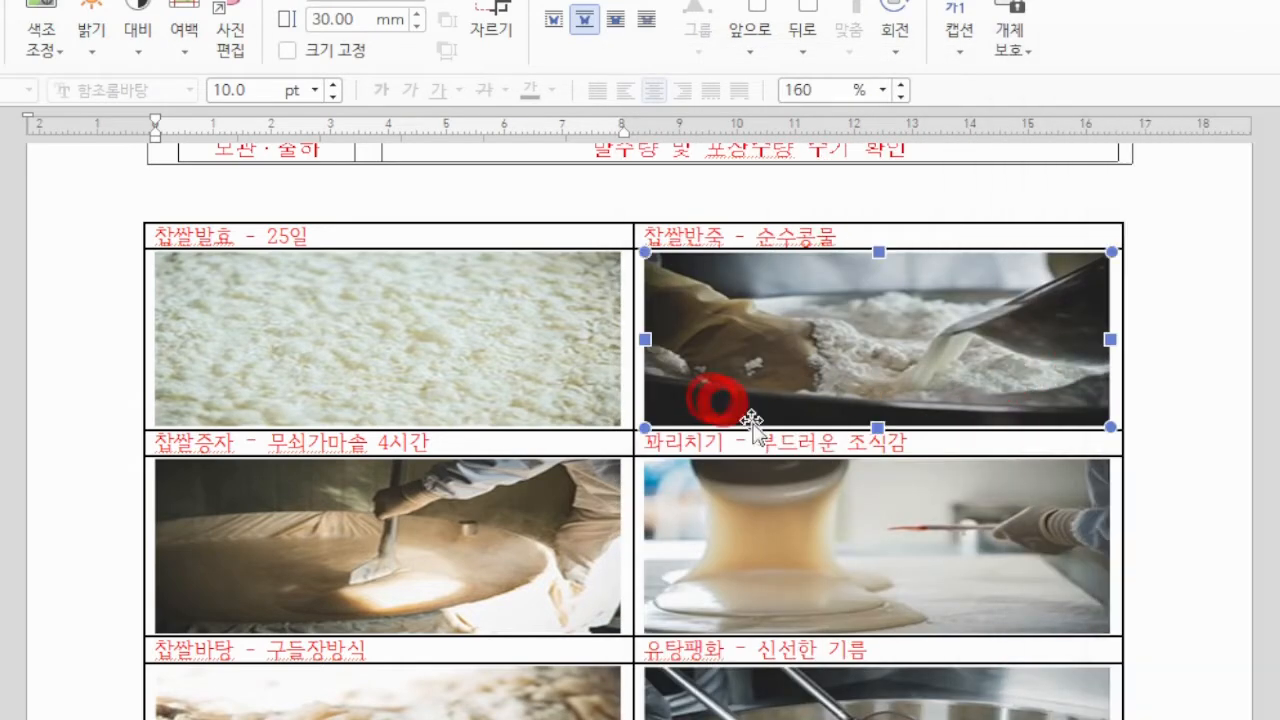
pyautogui.press('Delete')
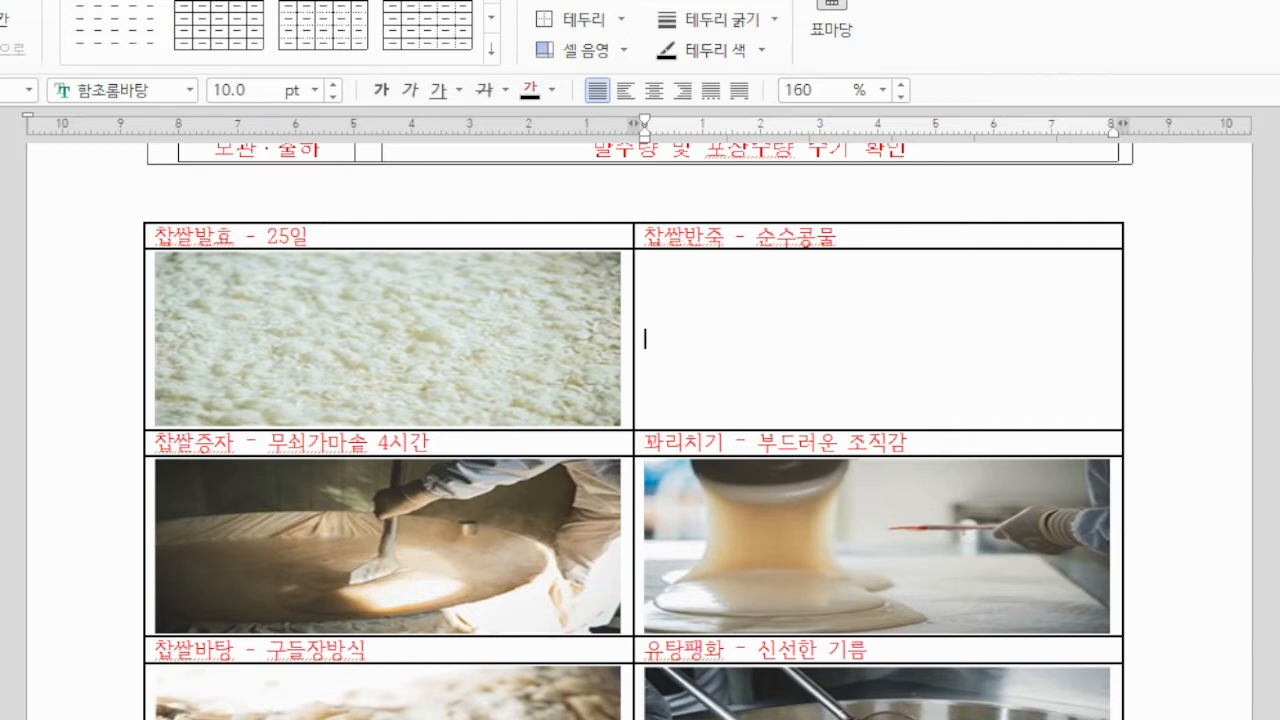
pyautogui.hotkey('alt', 'Tab')
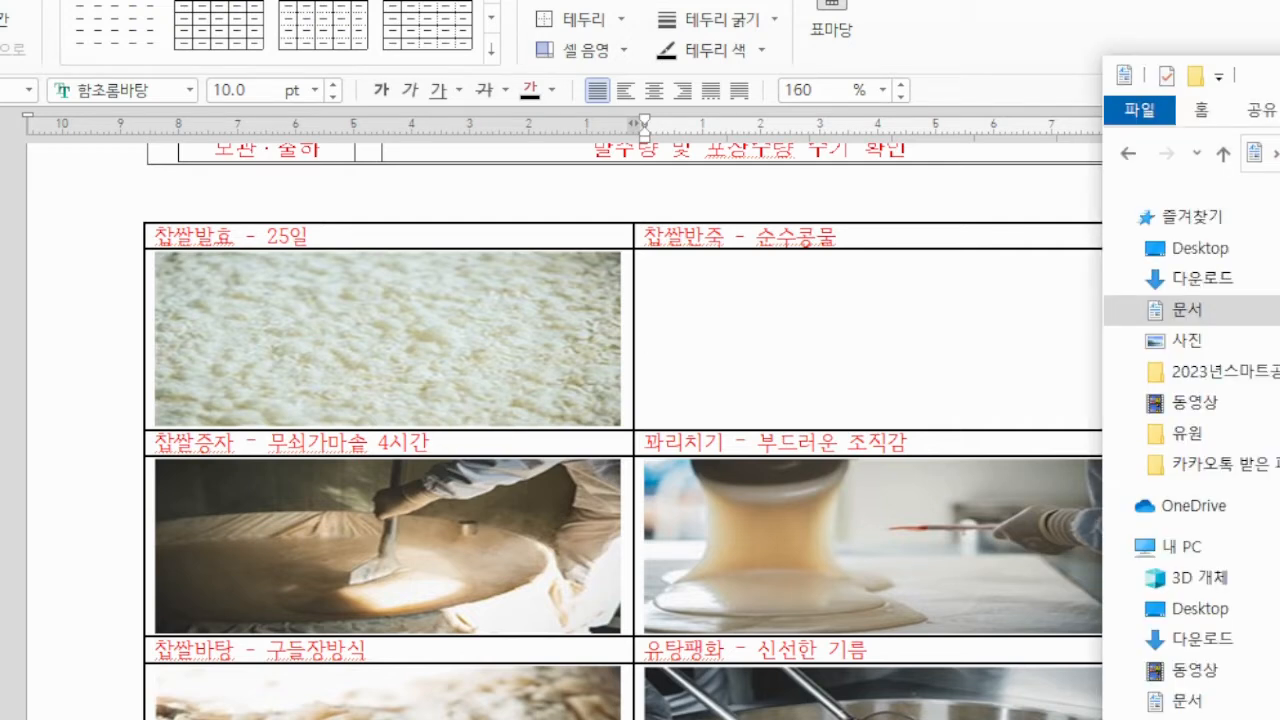
pyautogui.moveTo(1279, 372); pyautogui.dragTo(1279, 300)
pyautogui.moveTo(1270, 76); pyautogui.dragTo(233, 60)
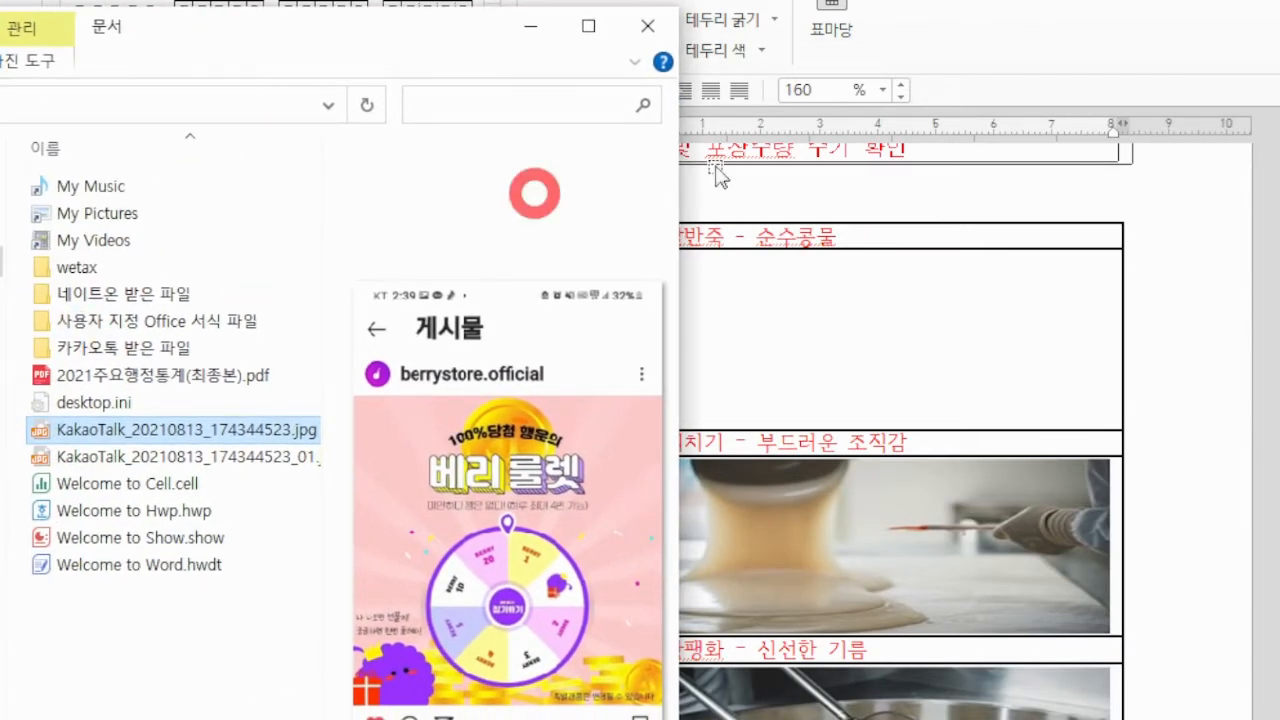
pyautogui.moveTo(195, 428); pyautogui.dragTo(857, 323)
# Step: Move the inserted picture from the page body into the empty photo cell under 찹쌀반죽 - 순수콩물
pyautogui.scroll(10, 868, 362)
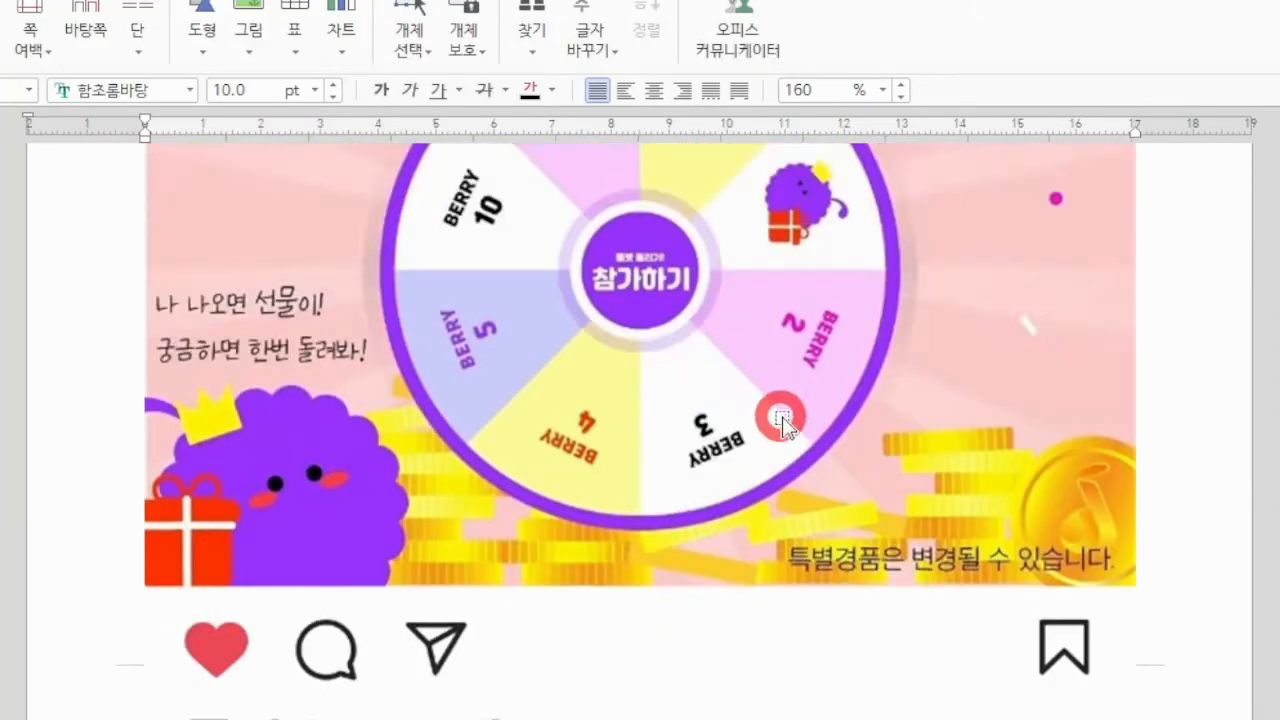
pyautogui.click(680, 510)
pyautogui.click(682, 503)
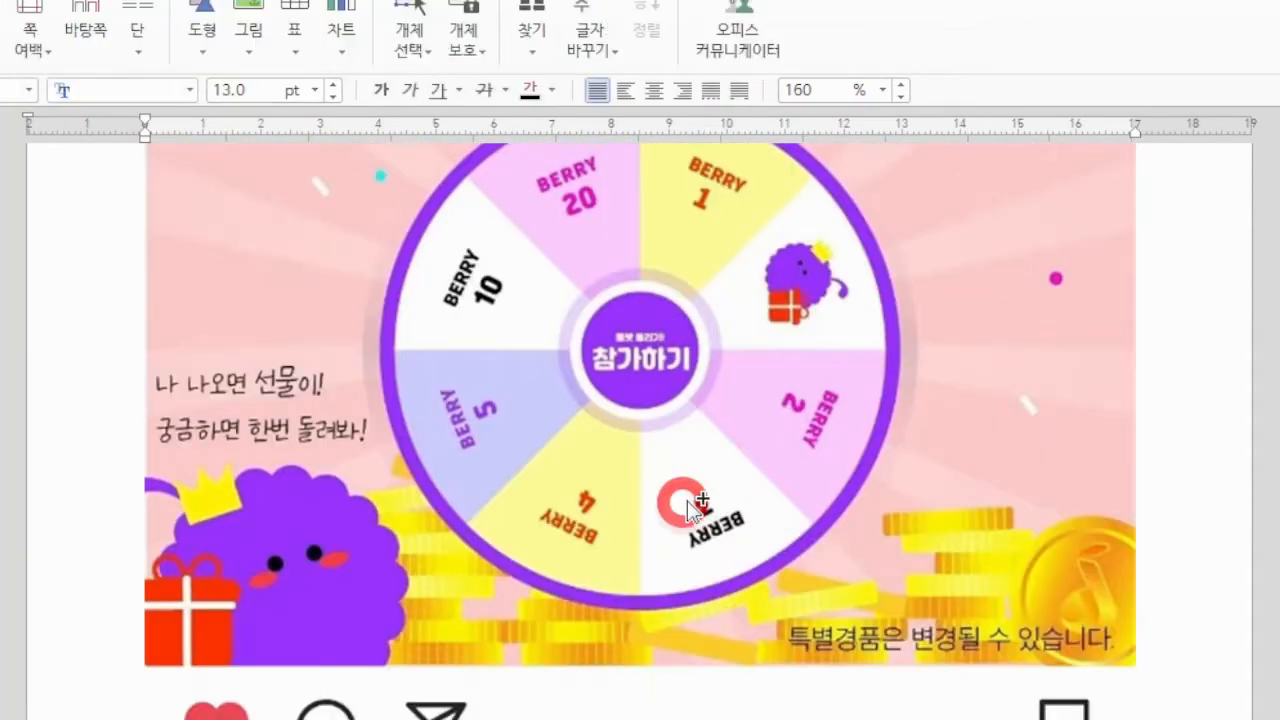
pyautogui.click(848, 516)
pyautogui.scroll(8, 830, 504)
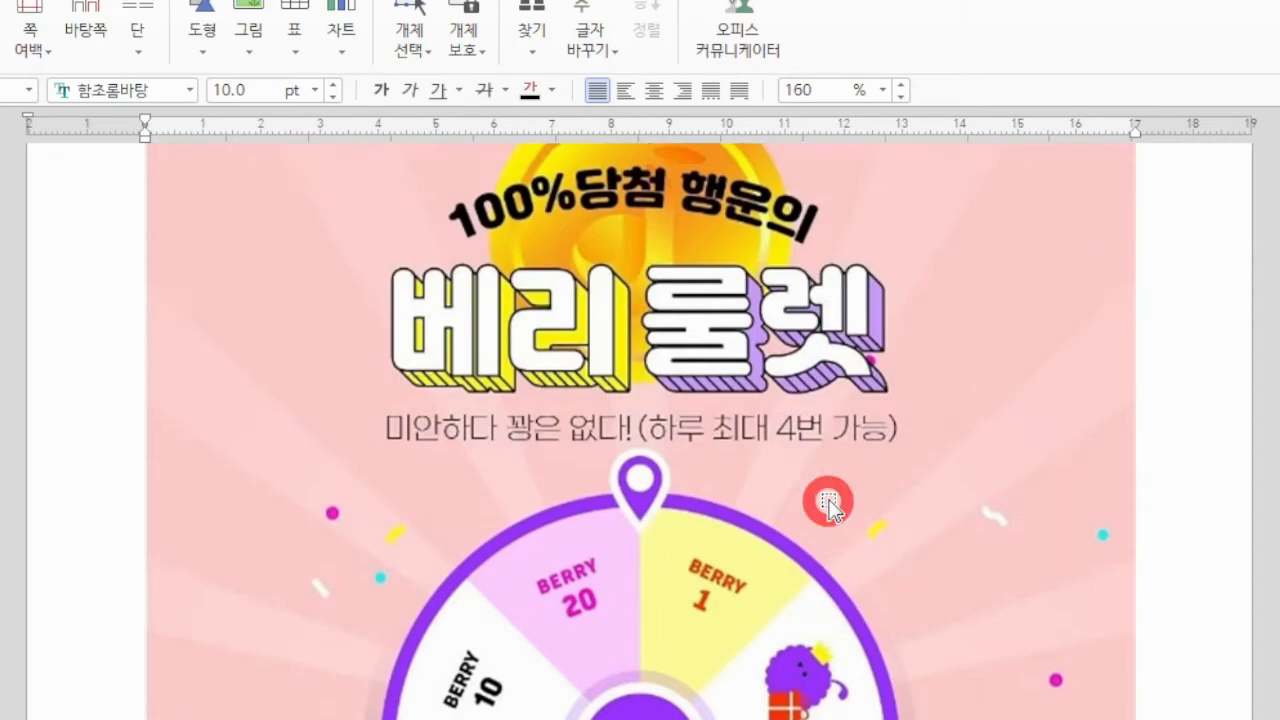
pyautogui.click(846, 592)
pyautogui.click(795, 415)
pyautogui.scroll(8, 828, 425)
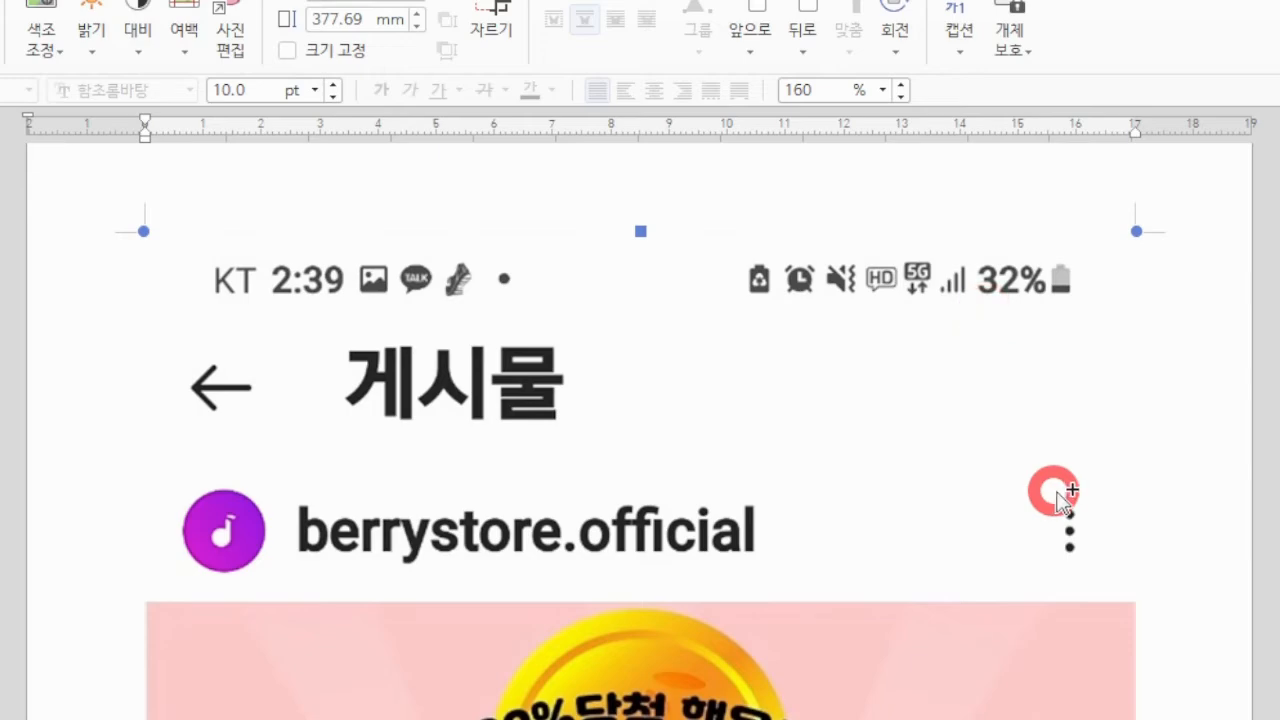
pyautogui.scroll(-15, 1060, 497)
pyautogui.scroll(4, 1000, 495)
pyautogui.click(880, 371)
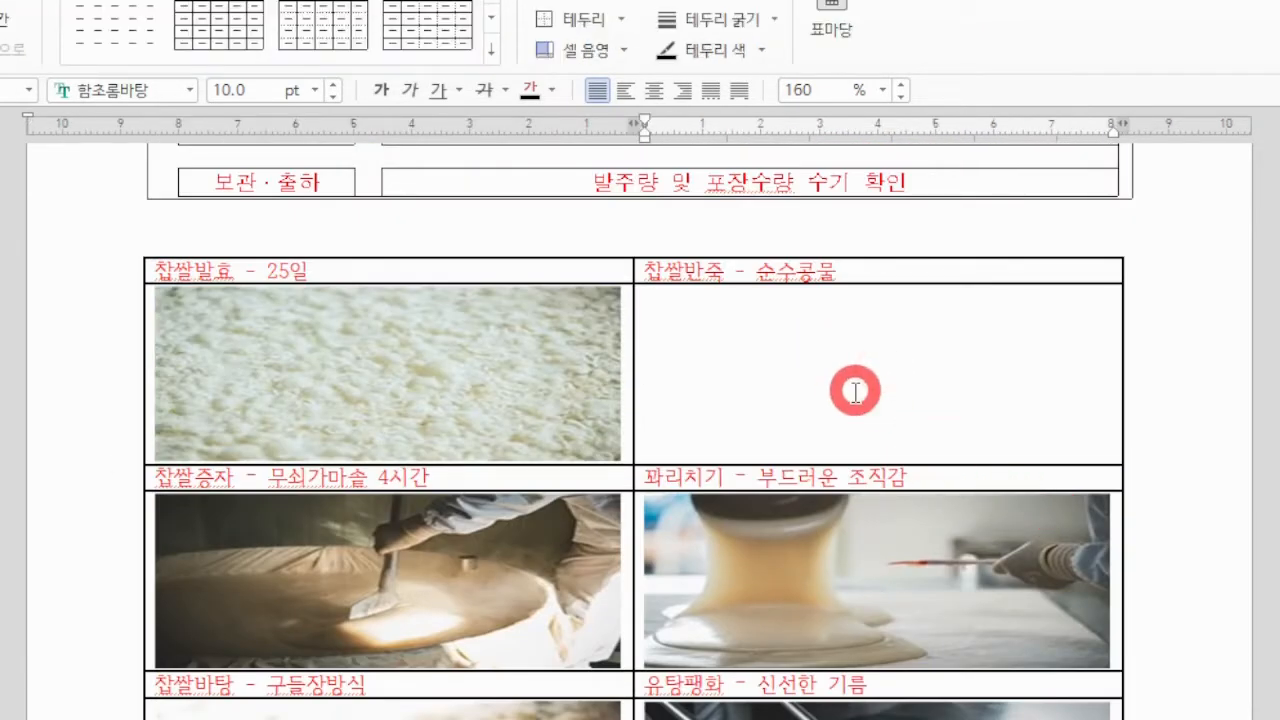
pyautogui.hotkey('ctrl', 'v')
# Step: Shrink the pasted picture to the width of its table column and reduce its height to about 87 mm
pyautogui.scroll(6, 880, 410)
pyautogui.click(940, 588)
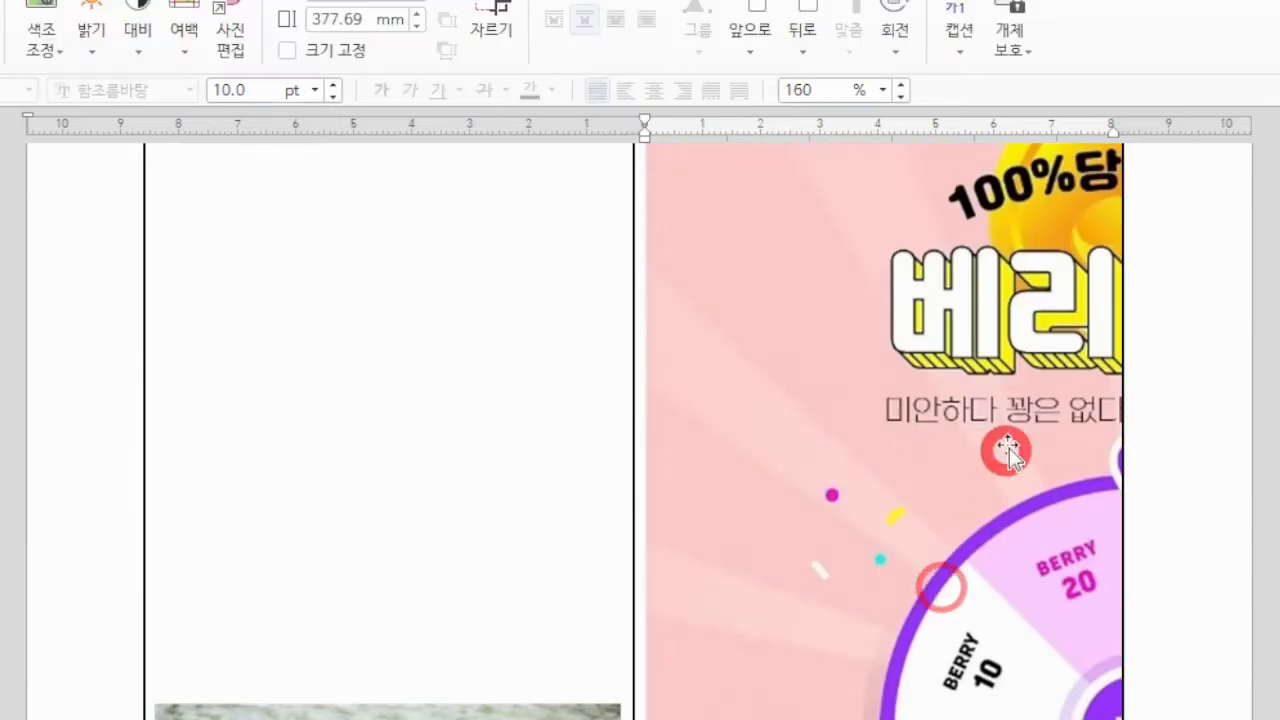
pyautogui.click(1007, 450)
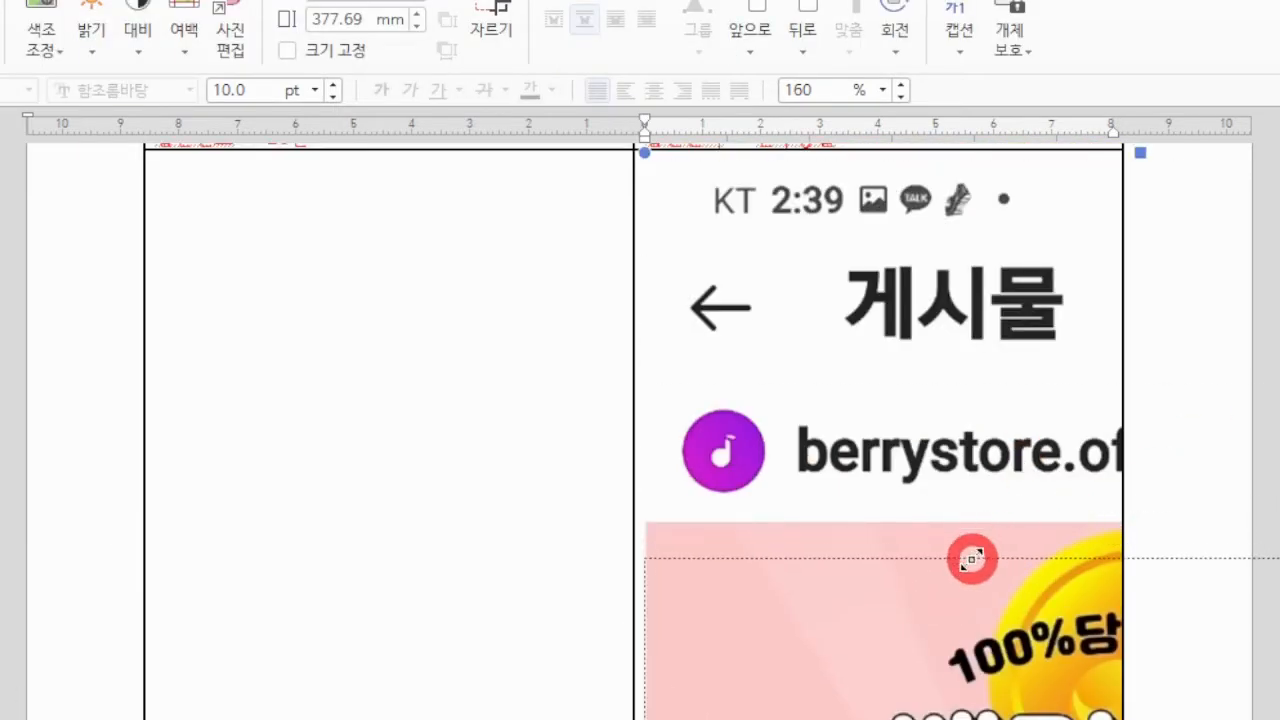
pyautogui.scroll(-10, 640, 430)
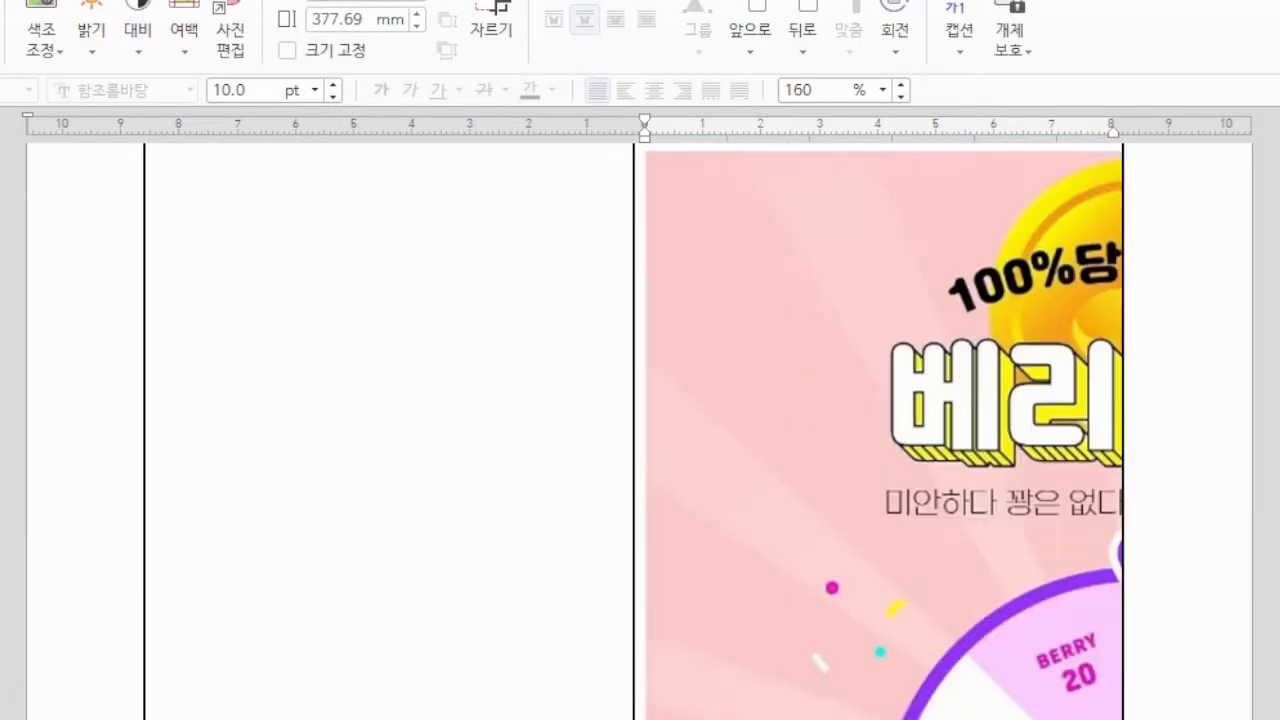
pyautogui.scroll(3, 1020, 640)
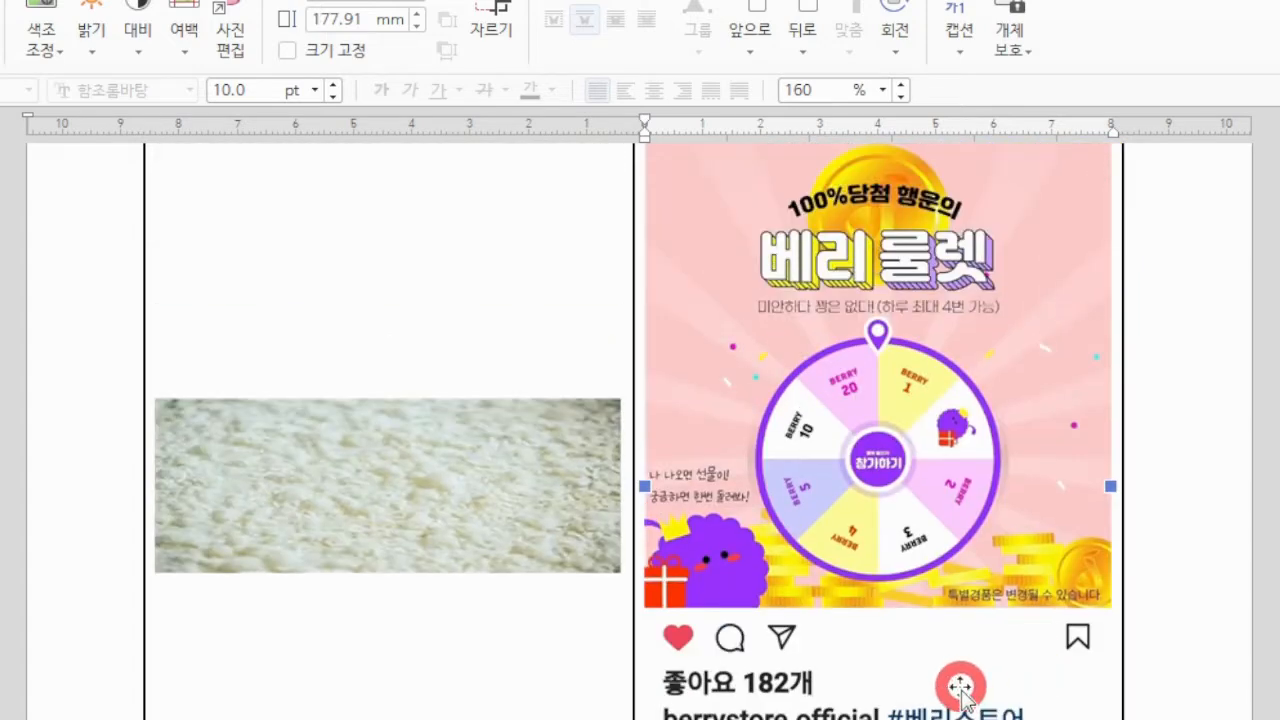
pyautogui.moveTo(878, 719); pyautogui.dragTo(923, 479)
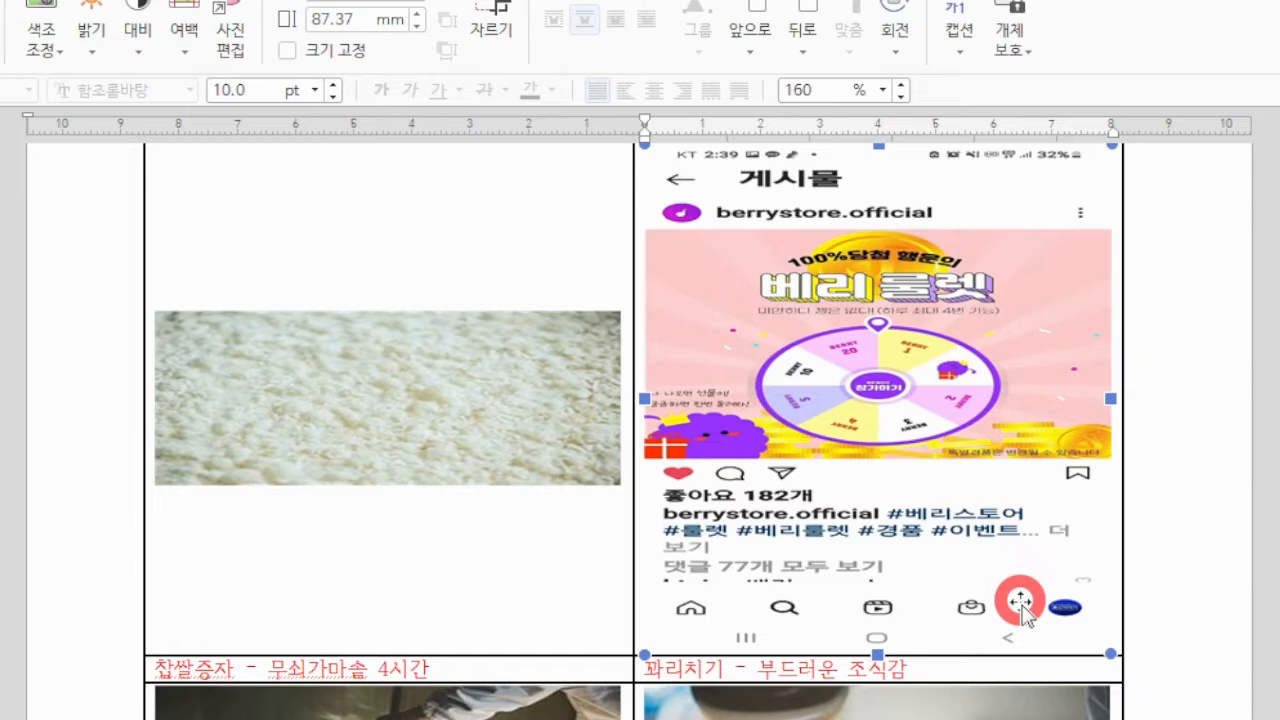
# Step: Flatten and crop the picture in the 찹쌀반죽 cell to its pink roulette area, about 27 mm high
pyautogui.scroll(3, 905, 685)
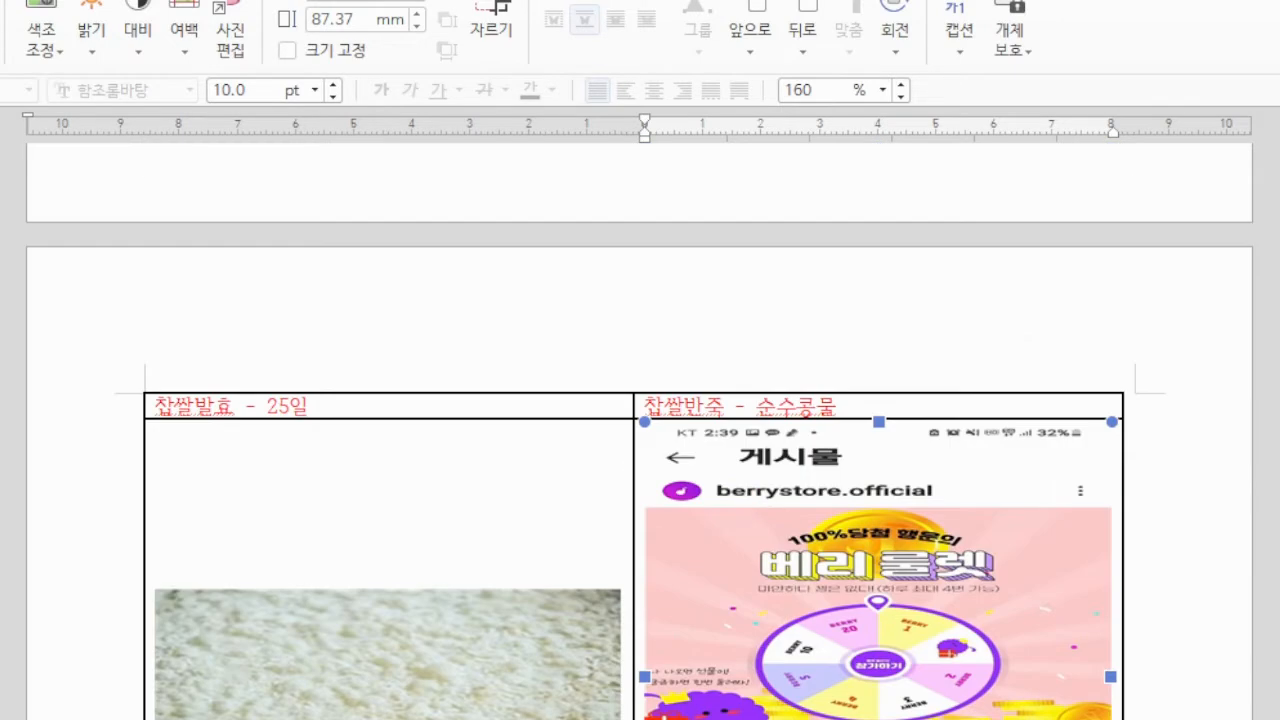
pyautogui.moveTo(878, 719); pyautogui.dragTo(891, 632)
pyautogui.scroll(-3, 978, 462)
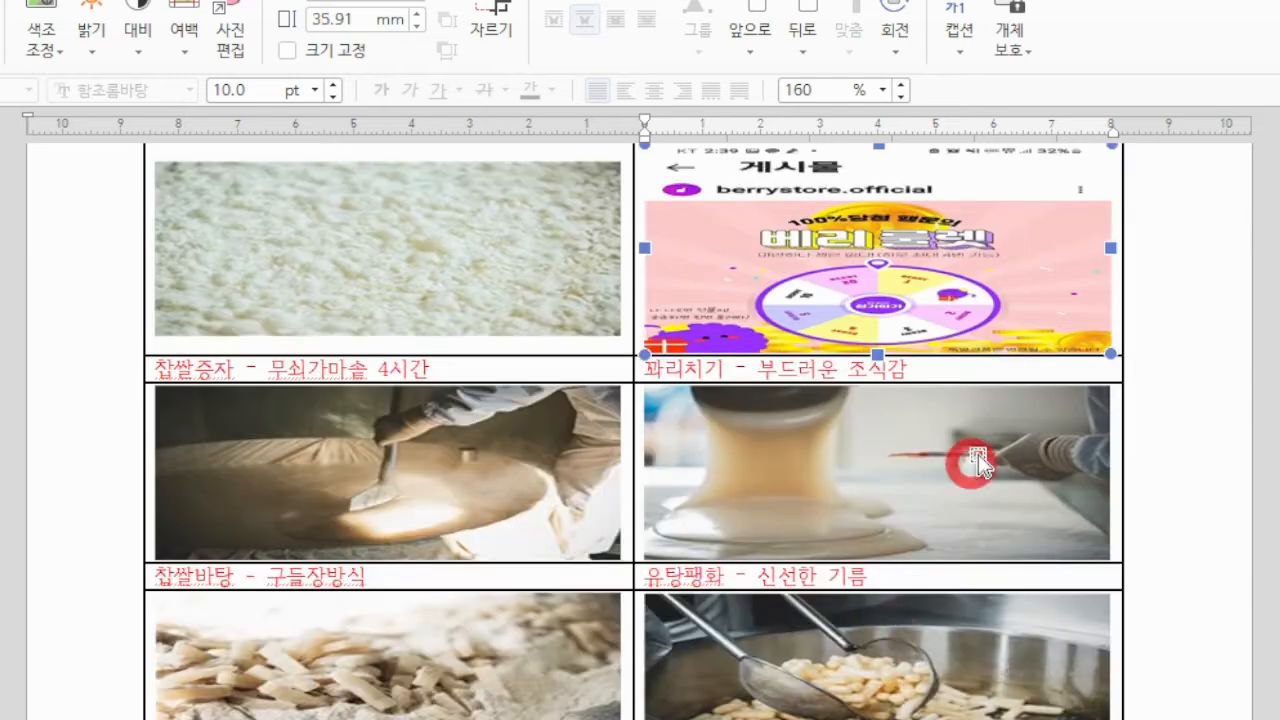
pyautogui.scroll(3, 978, 462)
pyautogui.moveTo(879, 420); pyautogui.dragTo(881, 478)
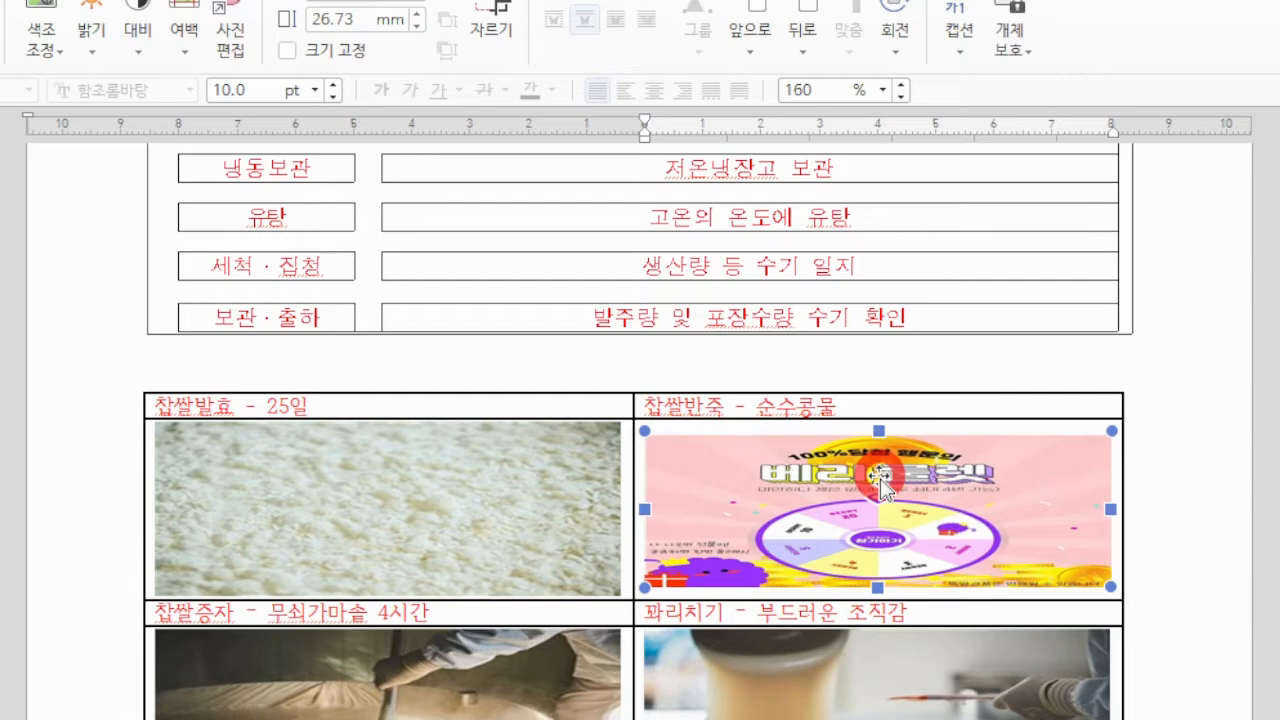
pyautogui.scroll(-5, 1277, 433)
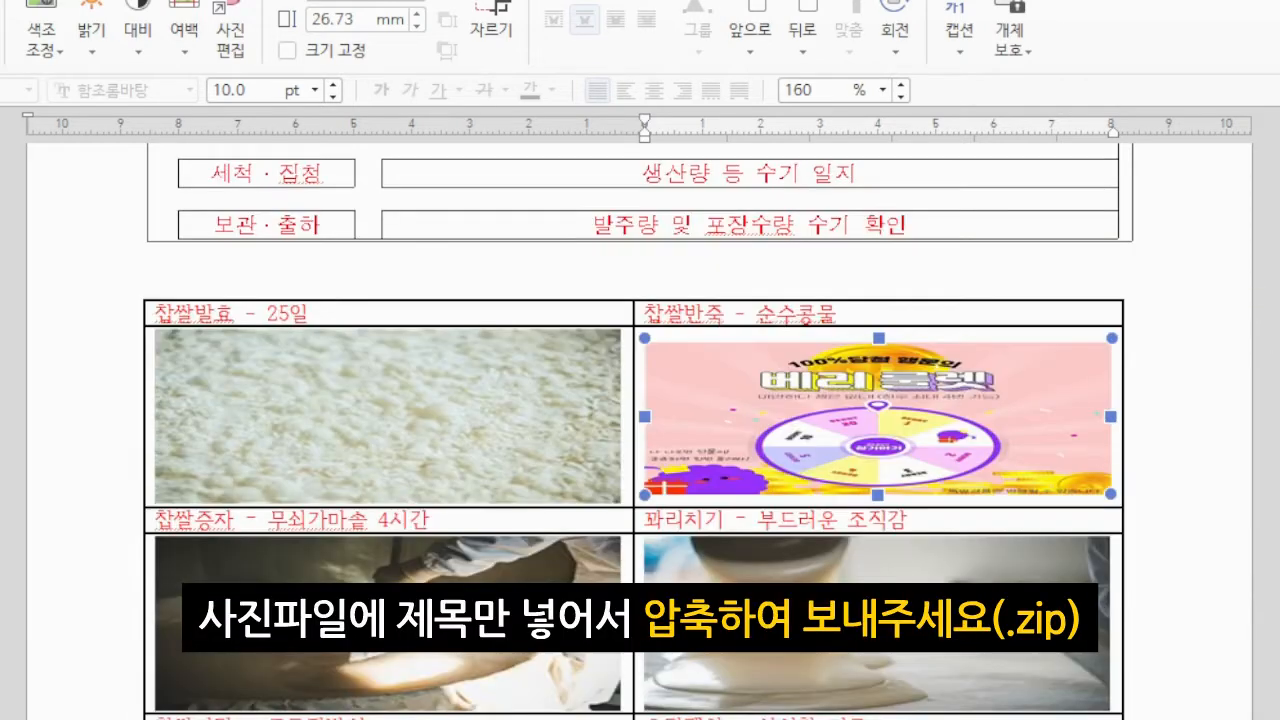
pyautogui.scroll(3, 1275, 440)
# Step: Switch to File Explorer and rename KakaoTalk_20210813_174344523.jpg to 1. 원재료 입고.jpg
pyautogui.hotkey('alt', 'Tab')
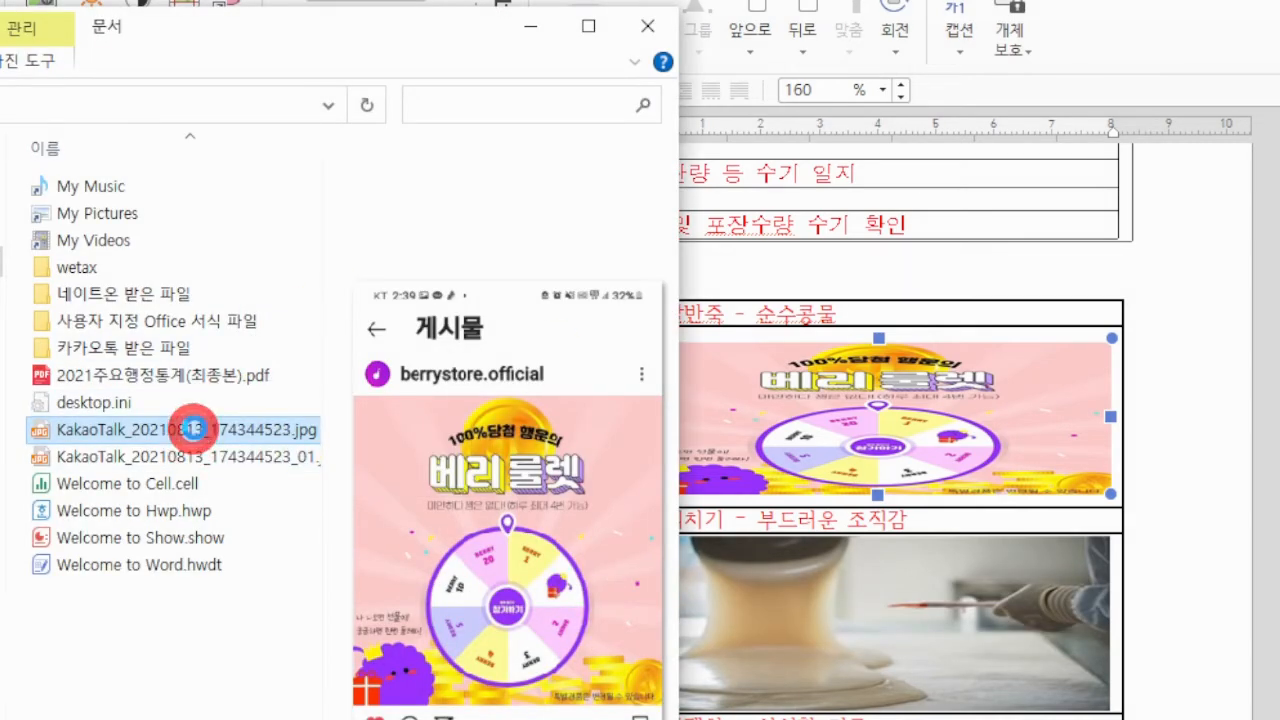
pyautogui.rightClick(193, 429)
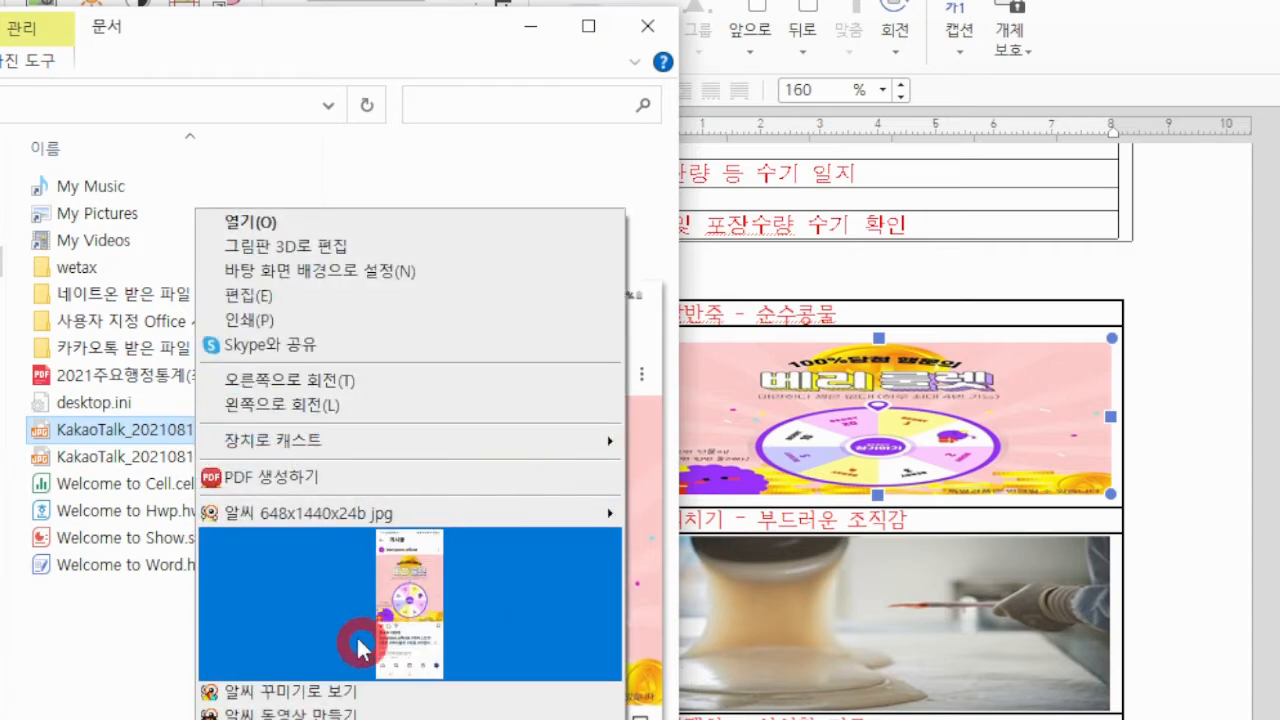
pyautogui.click(262, 717)
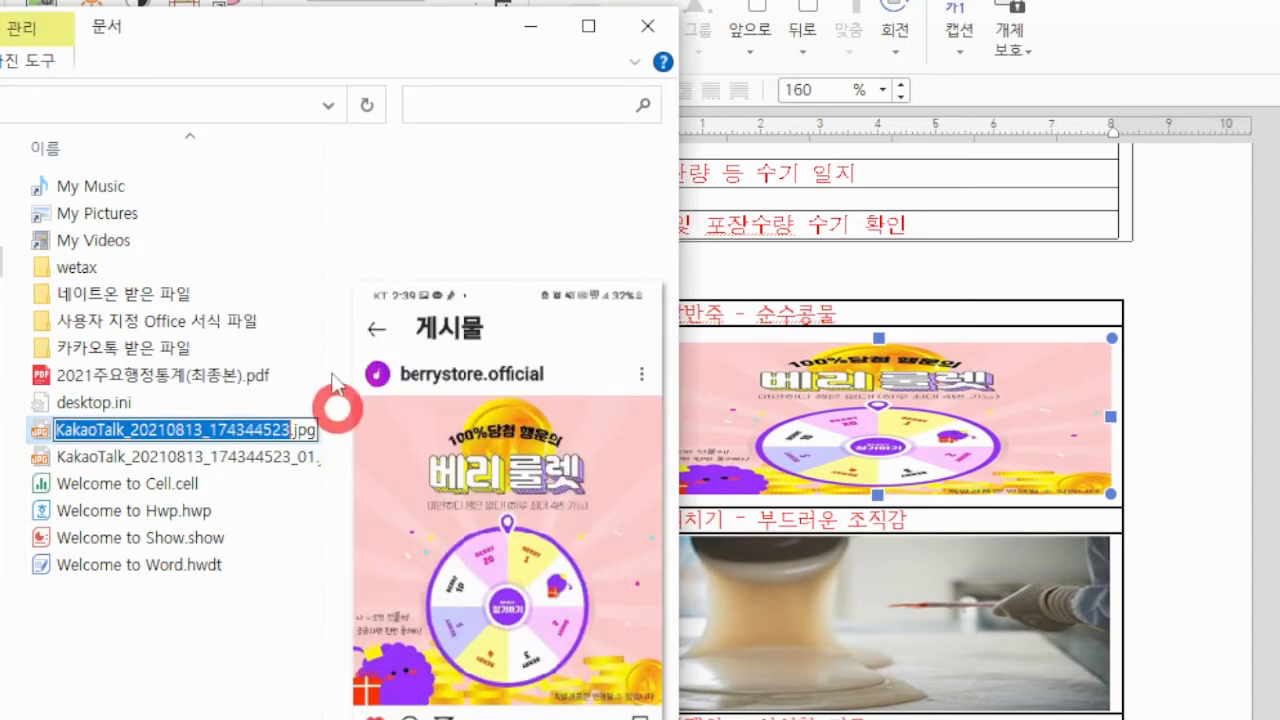
pyautogui.write('1. 원재료 입고')
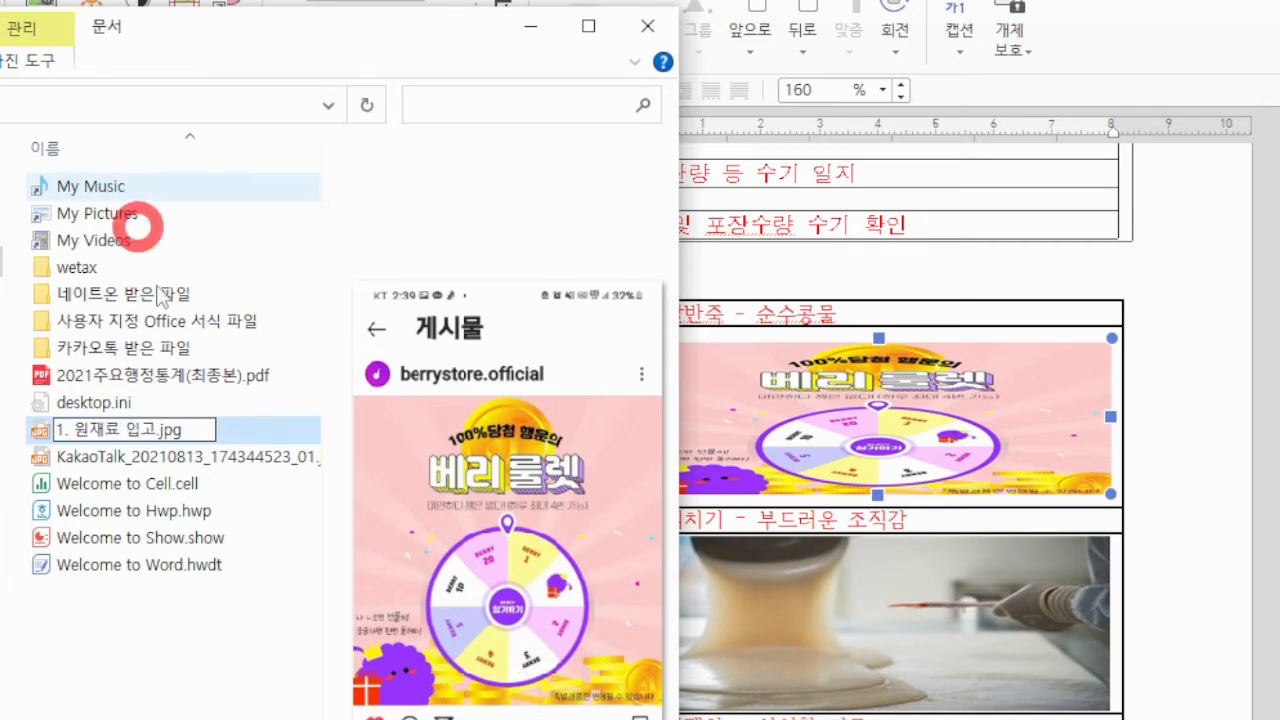
pyautogui.click(191, 651)
# Step: Rename the picture file KakaoTalk_20210813_174344523_01 in the 문서 folder to 2. 유탕.jpg
pyautogui.click(206, 452)
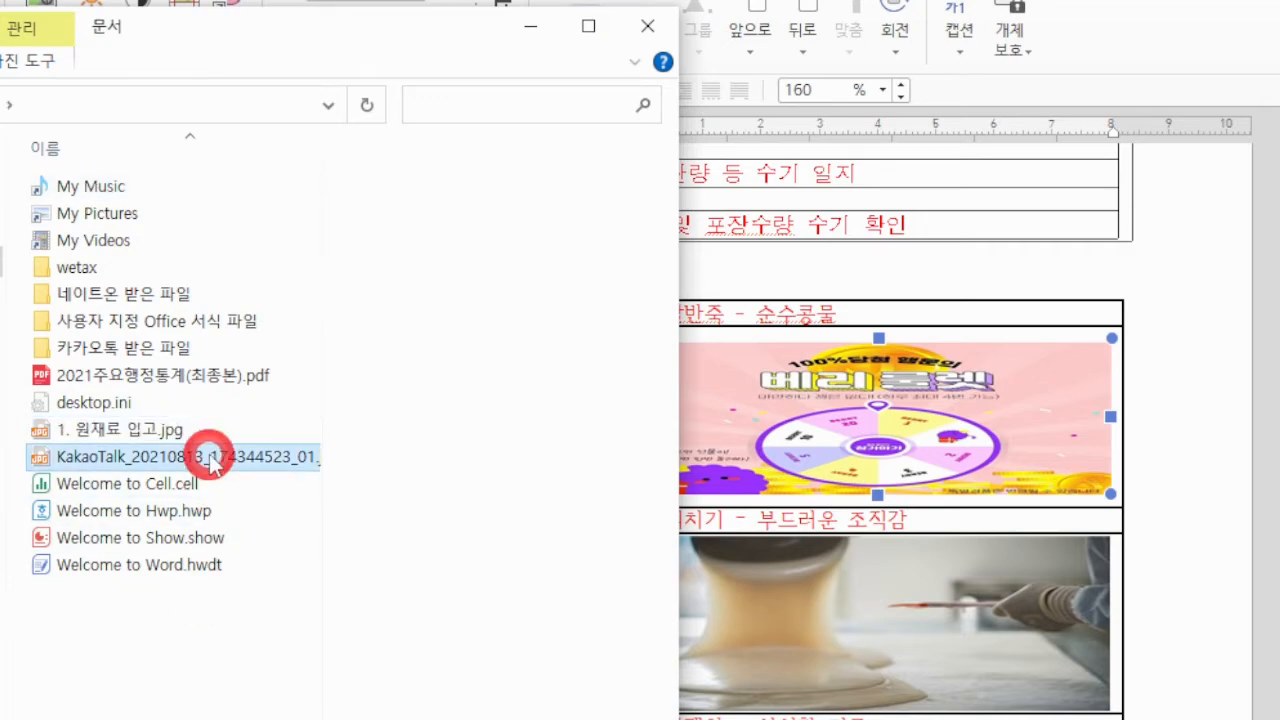
pyautogui.rightClick(212, 462)
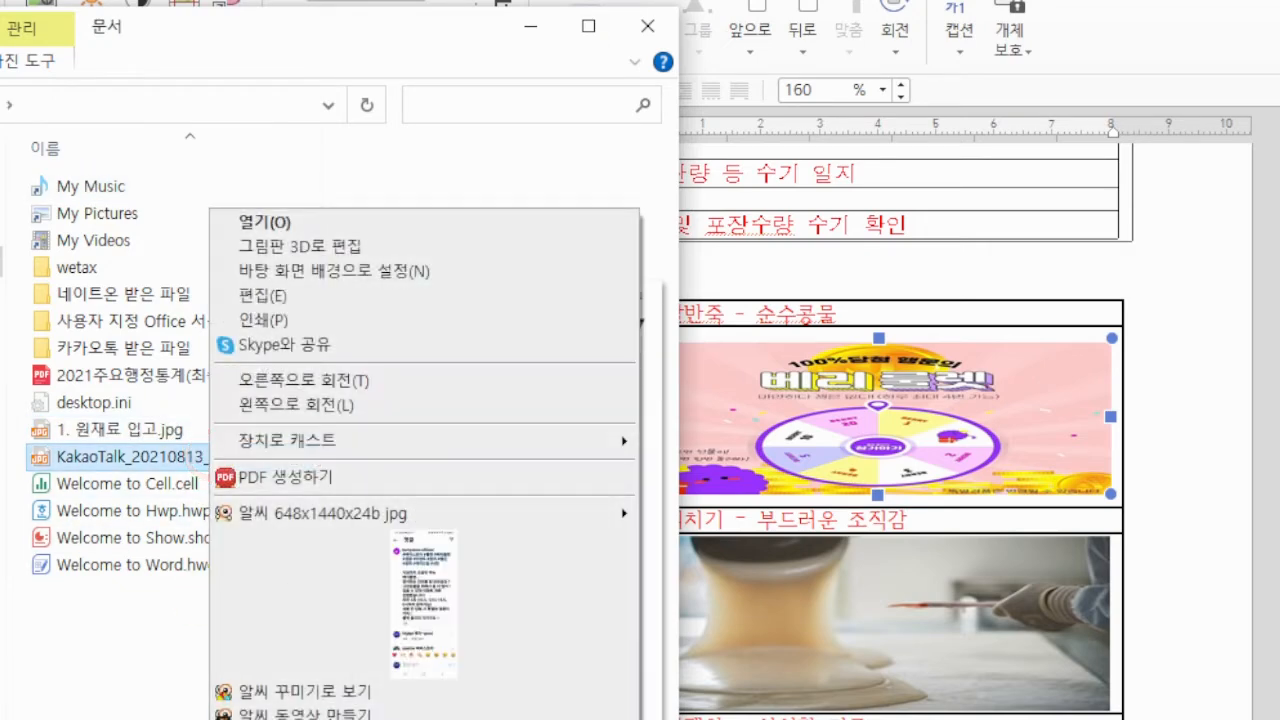
pyautogui.click(304, 718)
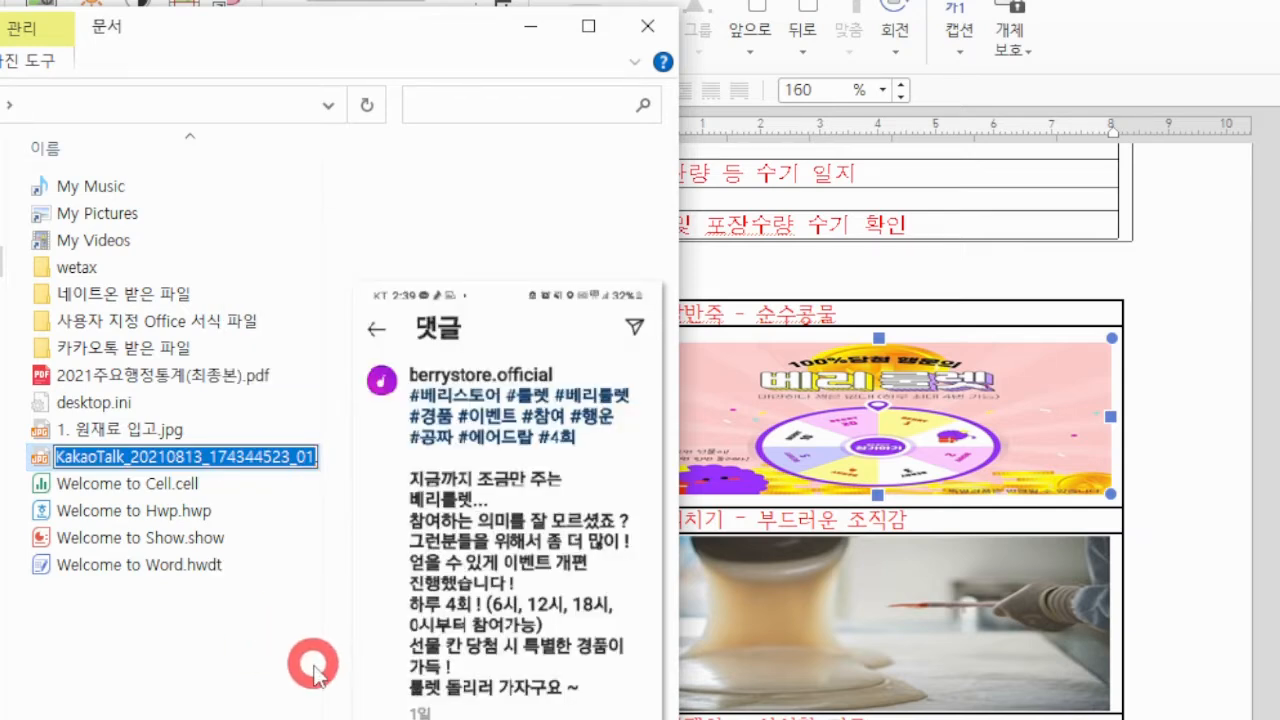
pyautogui.press('BackSpace')
pyautogui.write('2')
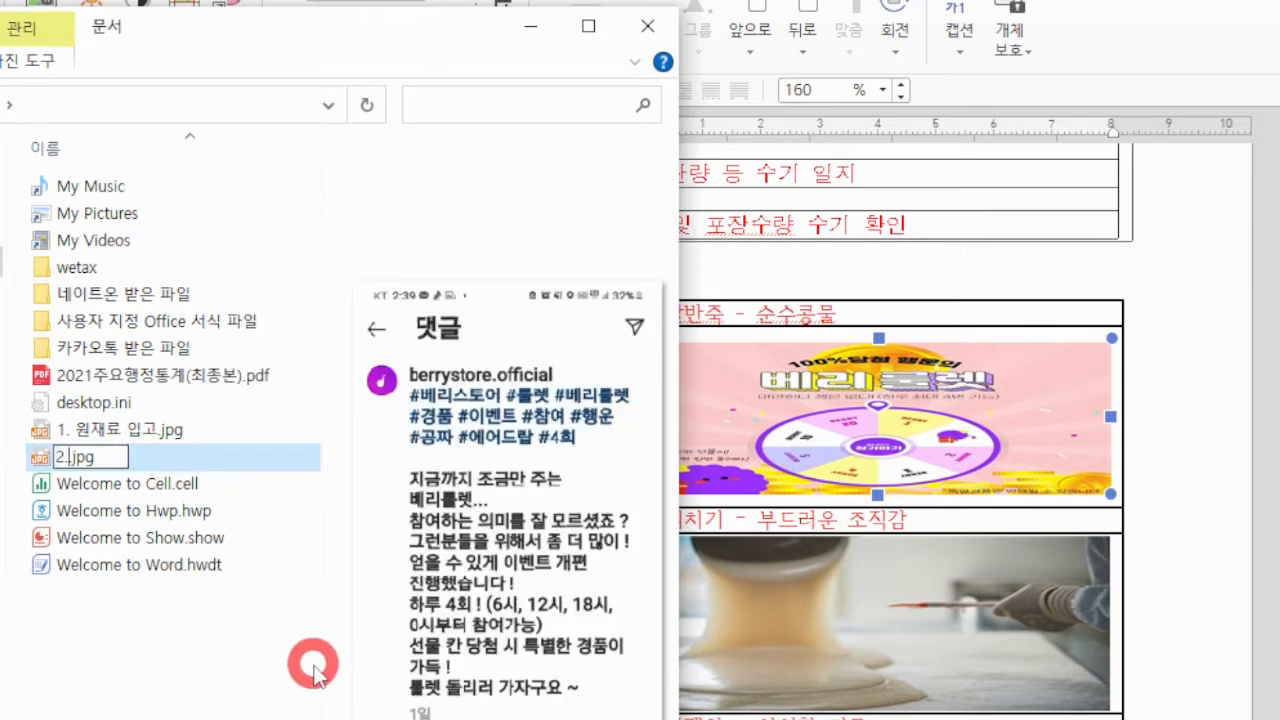
pyautogui.write('. 유탕')
pyautogui.click(313, 668)
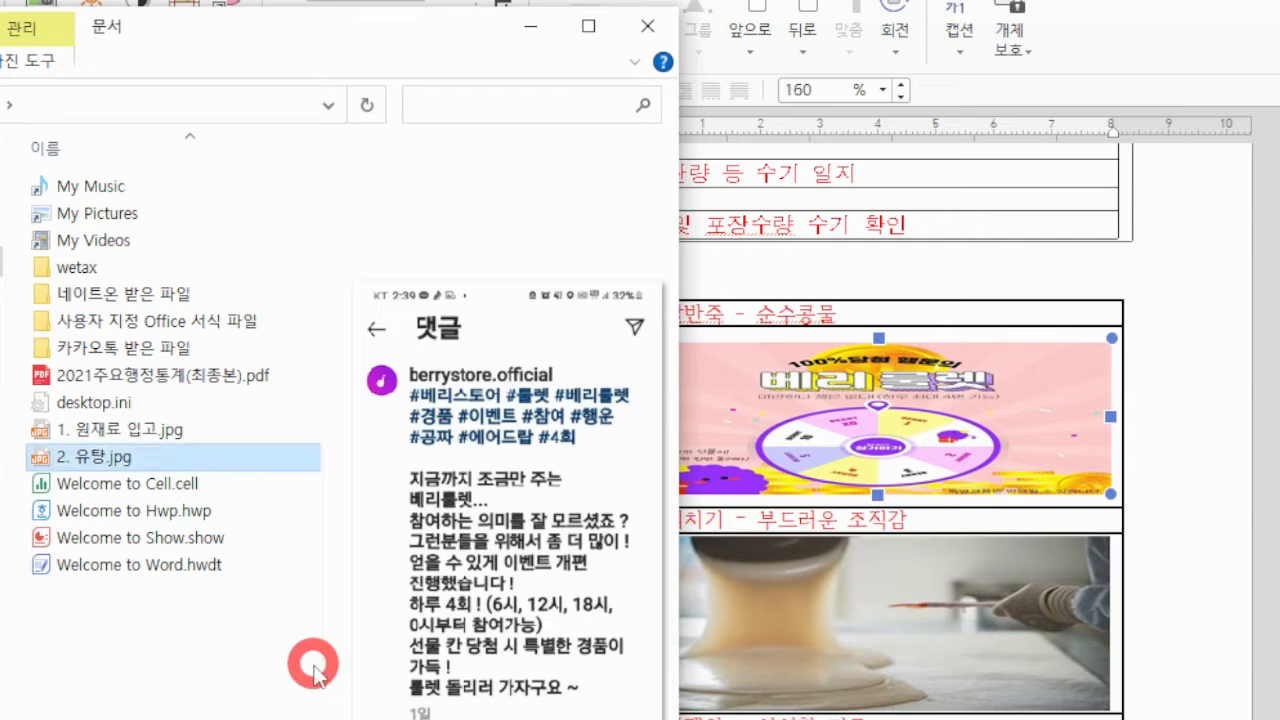
# Step: Compress 1. 원재료 입고.jpg and 2. 유탕.jpg together into the ZIP archive 성실한과 공정사진.zip in the 문서 folder
pyautogui.keyDown('shift'); pyautogui.click(207, 435); pyautogui.keyUp('shift')
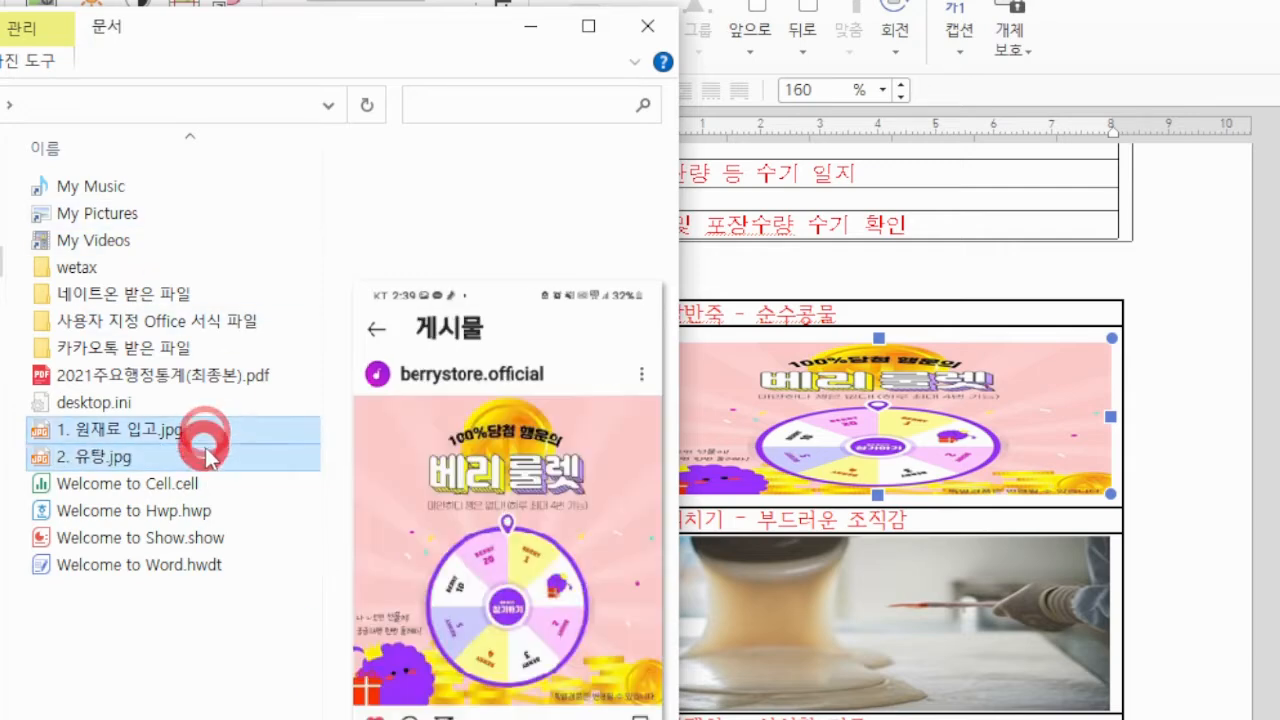
pyautogui.rightClick(211, 446)
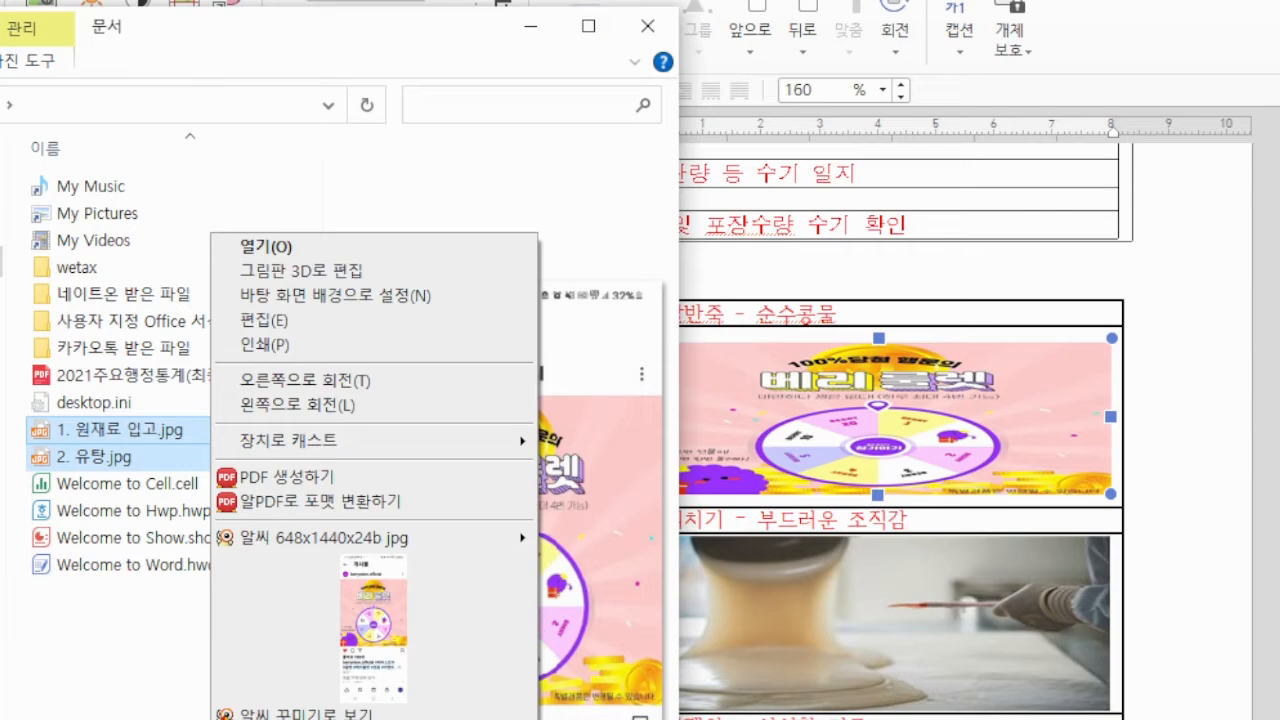
pyautogui.click(330, 716)
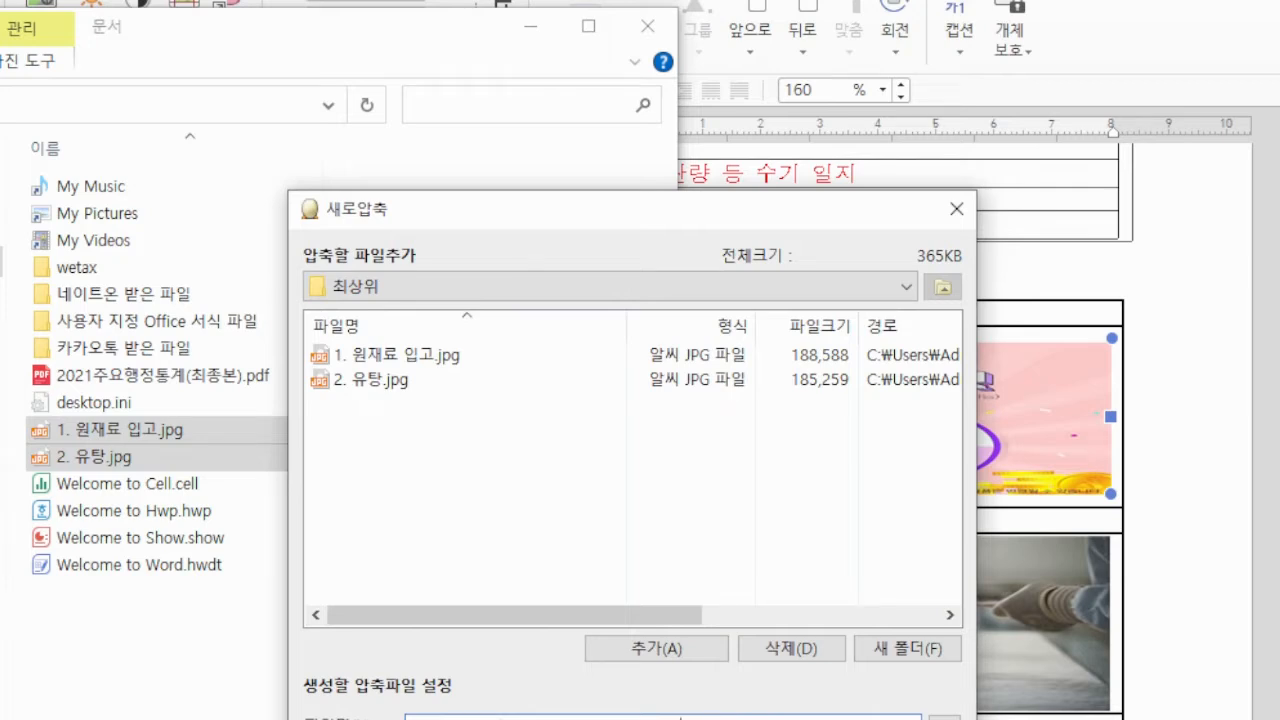
pyautogui.moveTo(538, 210); pyautogui.dragTo(518, 62)
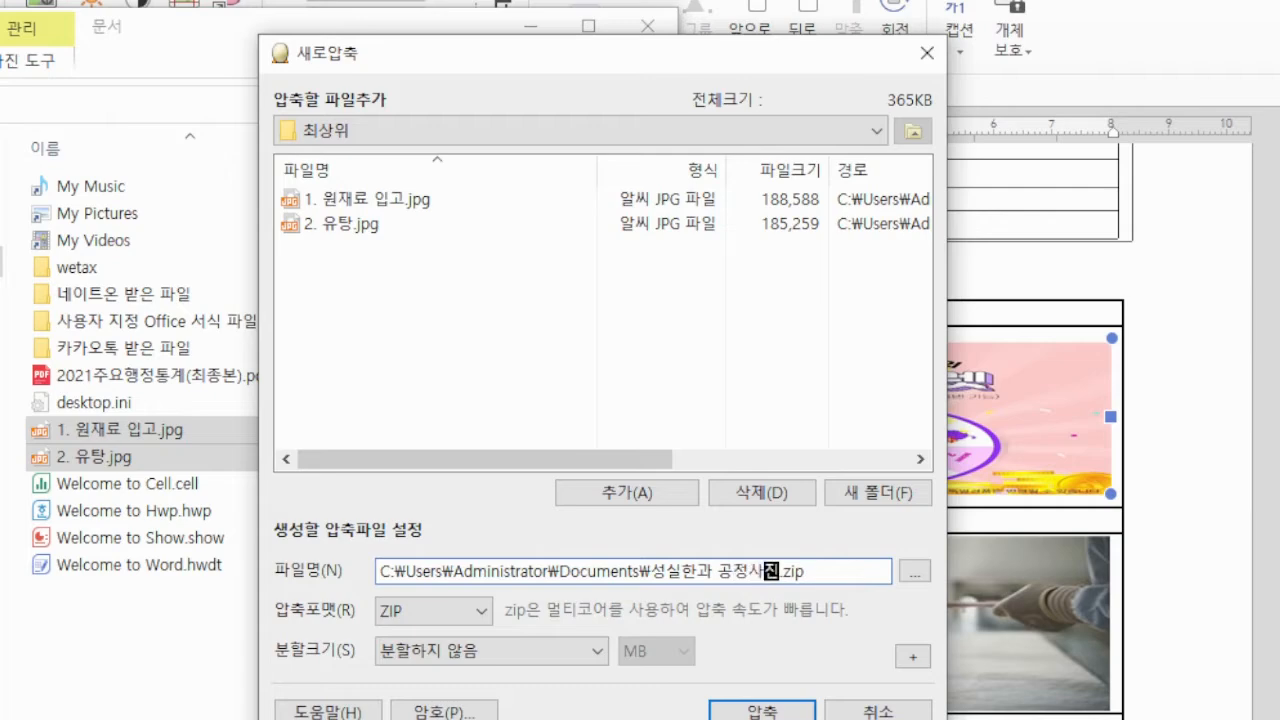
pyautogui.press('Return')
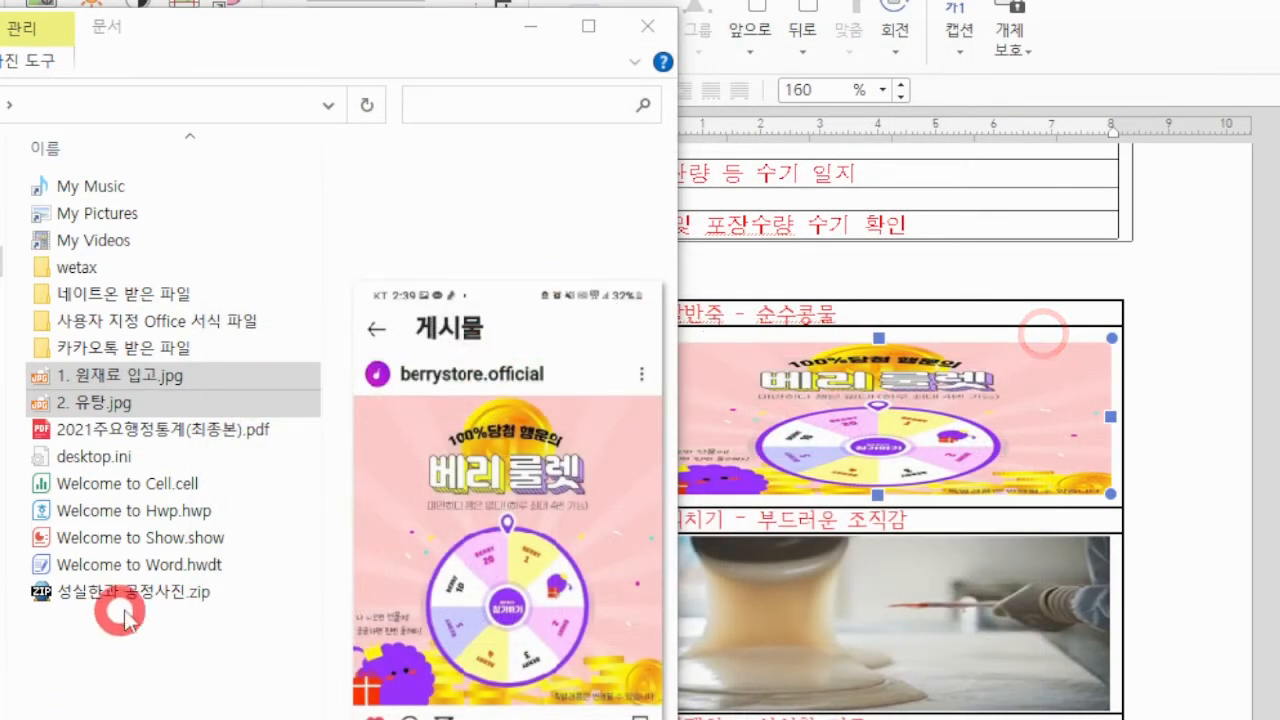
pyautogui.click(130, 592)
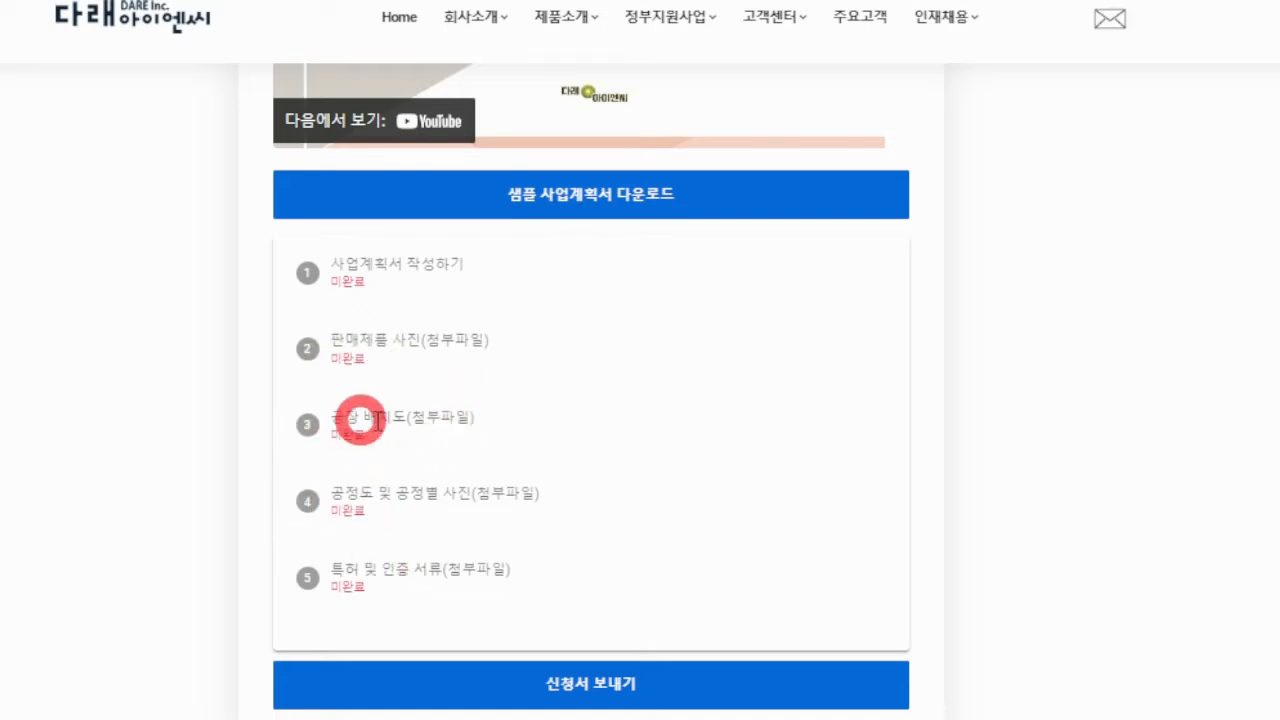
# Step: Switch to the 다래아이앤씨 website and try to attach 성실한과 공정사진.zip under 공정도 및 공정별 사진(첨부파일)
pyautogui.click(335, 495)
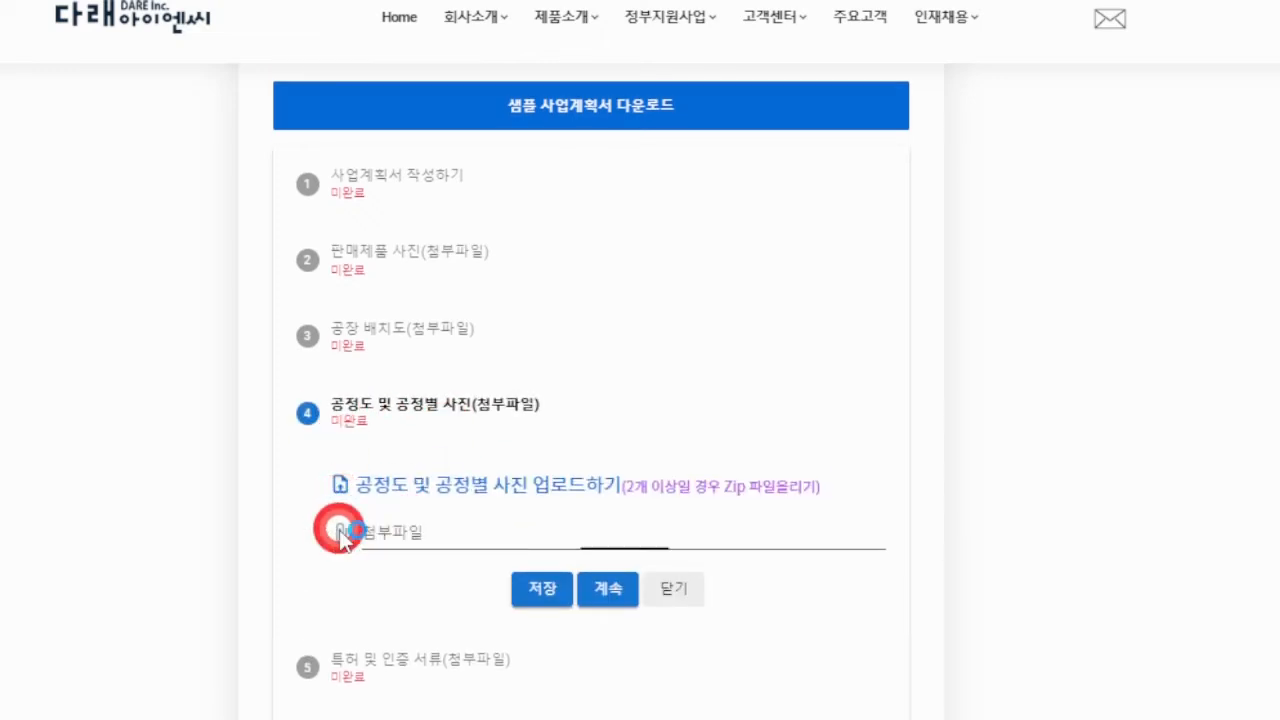
pyautogui.click(340, 533)
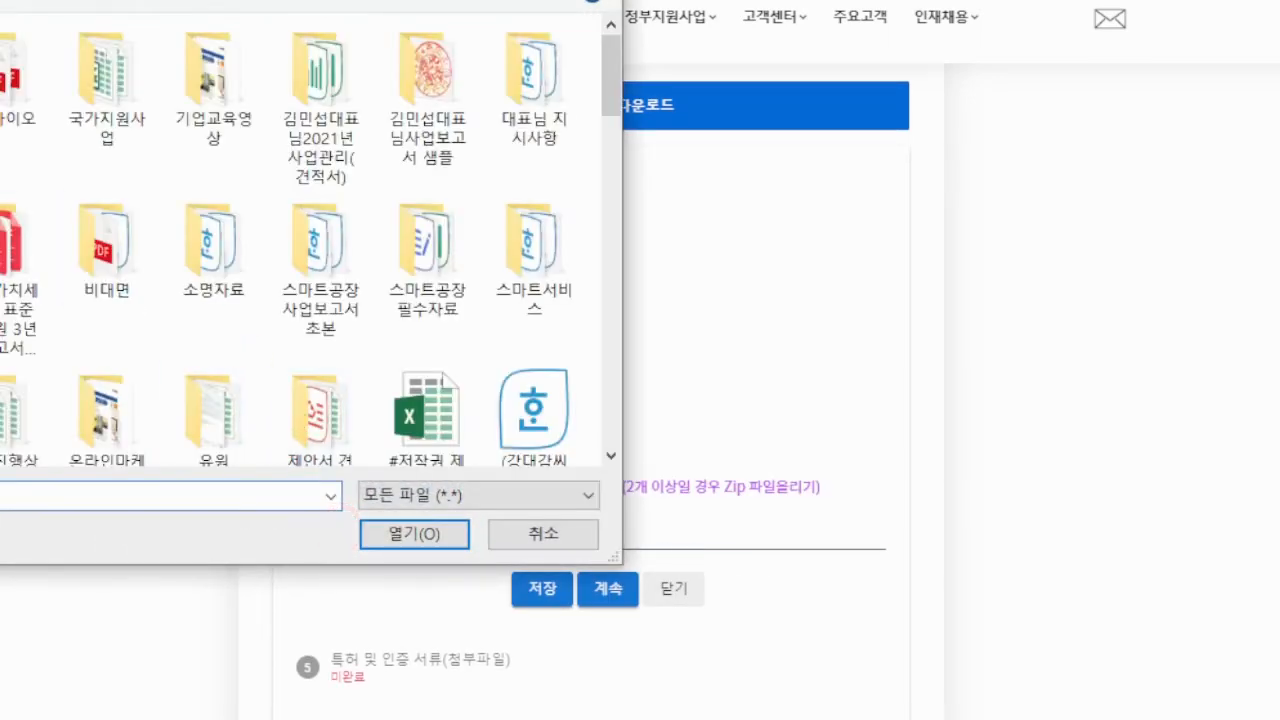
pyautogui.click(2, 306)
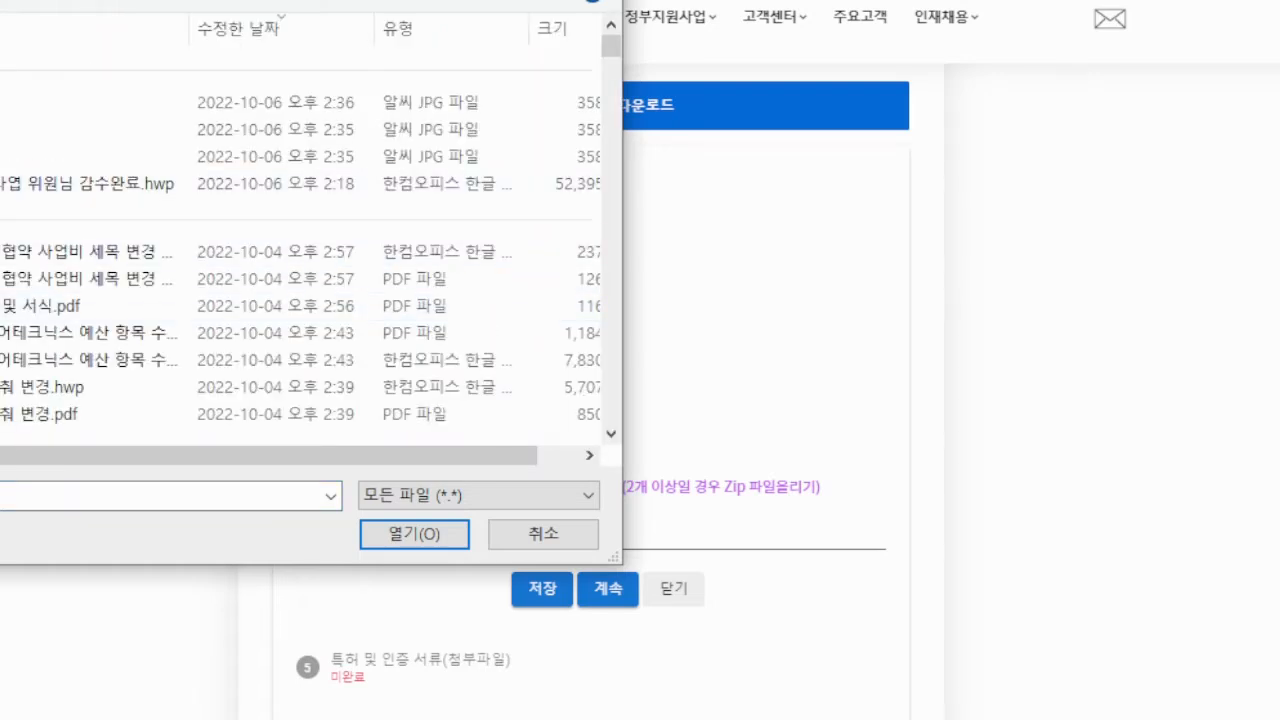
pyautogui.click(2, 290)
pyautogui.click(2, 310)
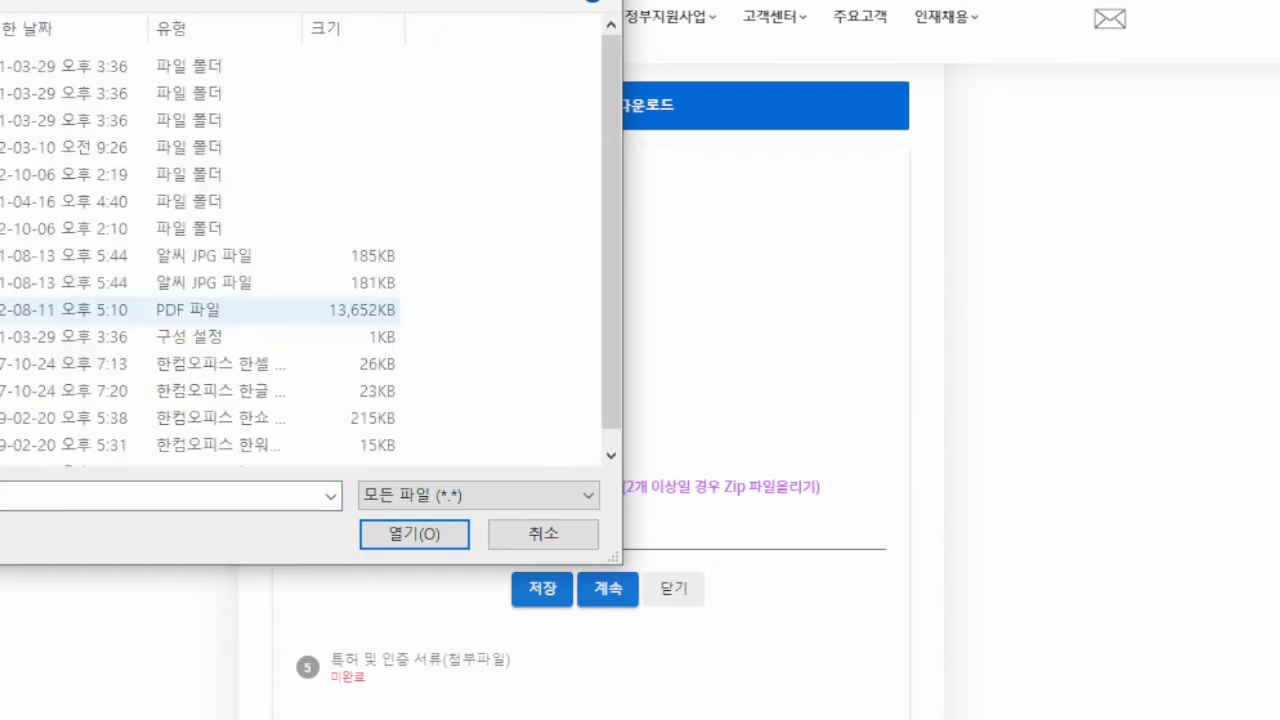
pyautogui.scroll(-1, 3, 180)
pyautogui.click(2, 452)
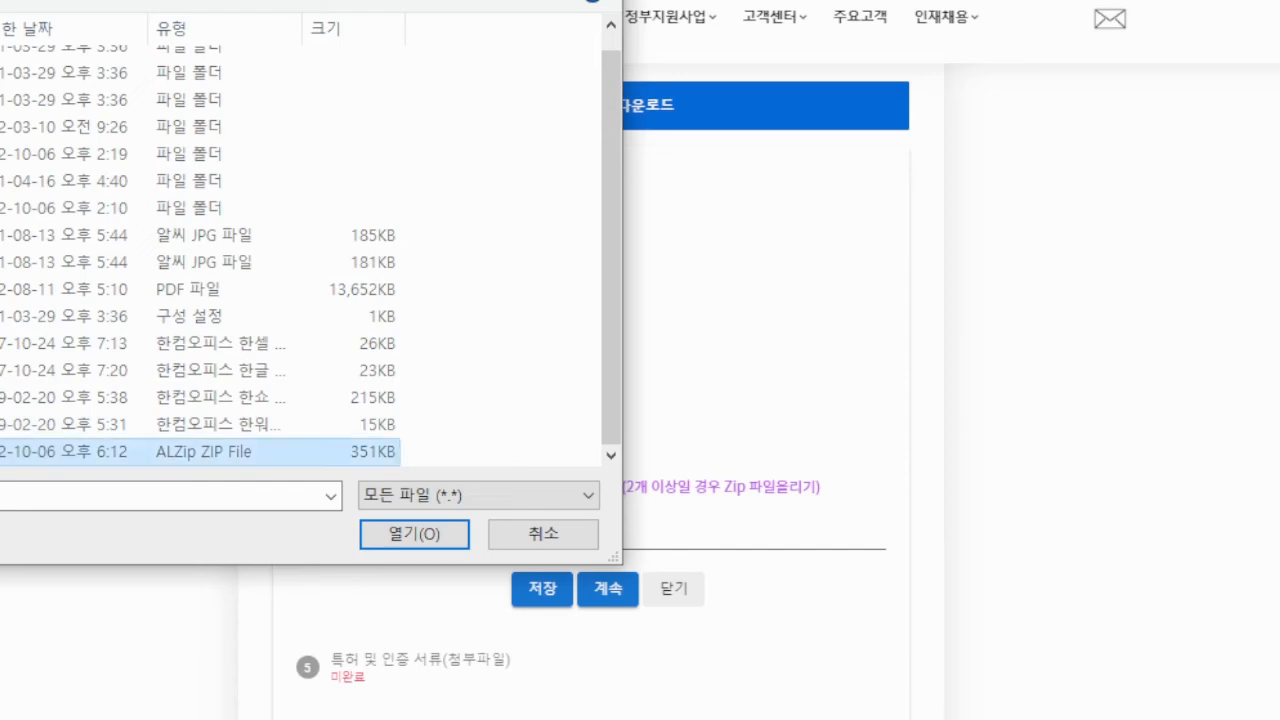
pyautogui.moveTo(0, 0); pyautogui.dragTo(798, 63)
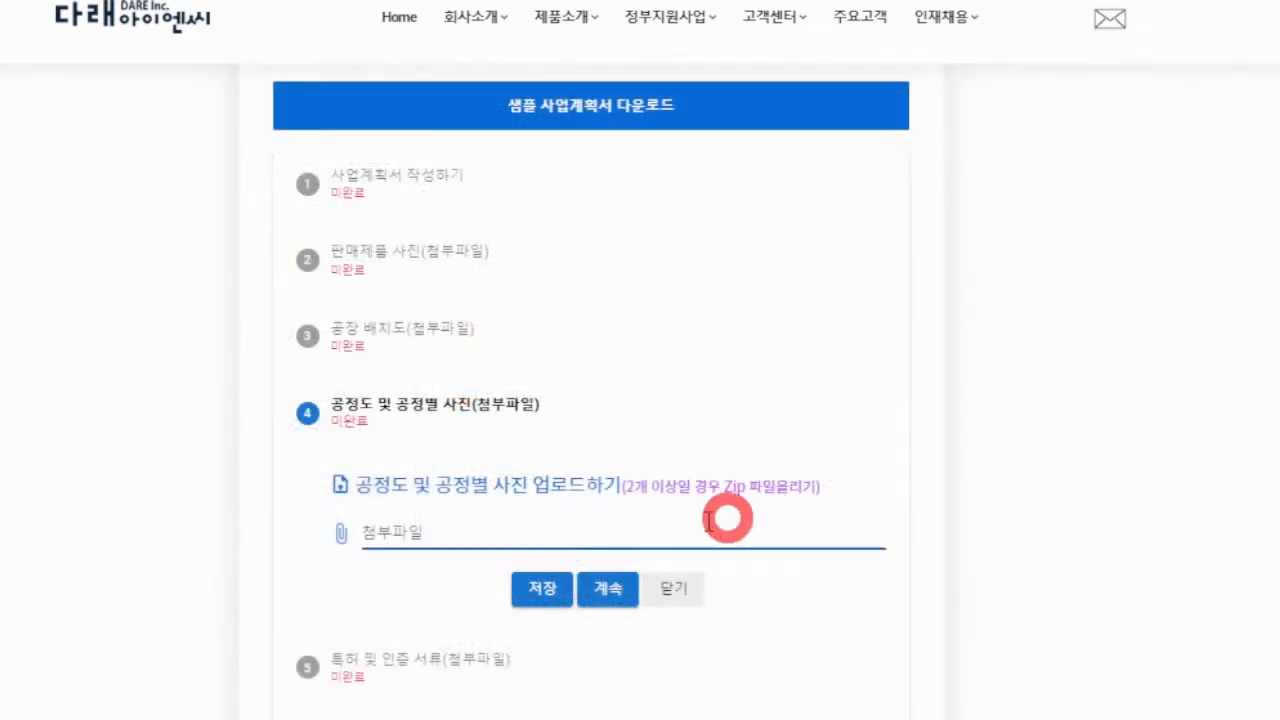
pyautogui.click(370, 334)
pyautogui.click(400, 243)
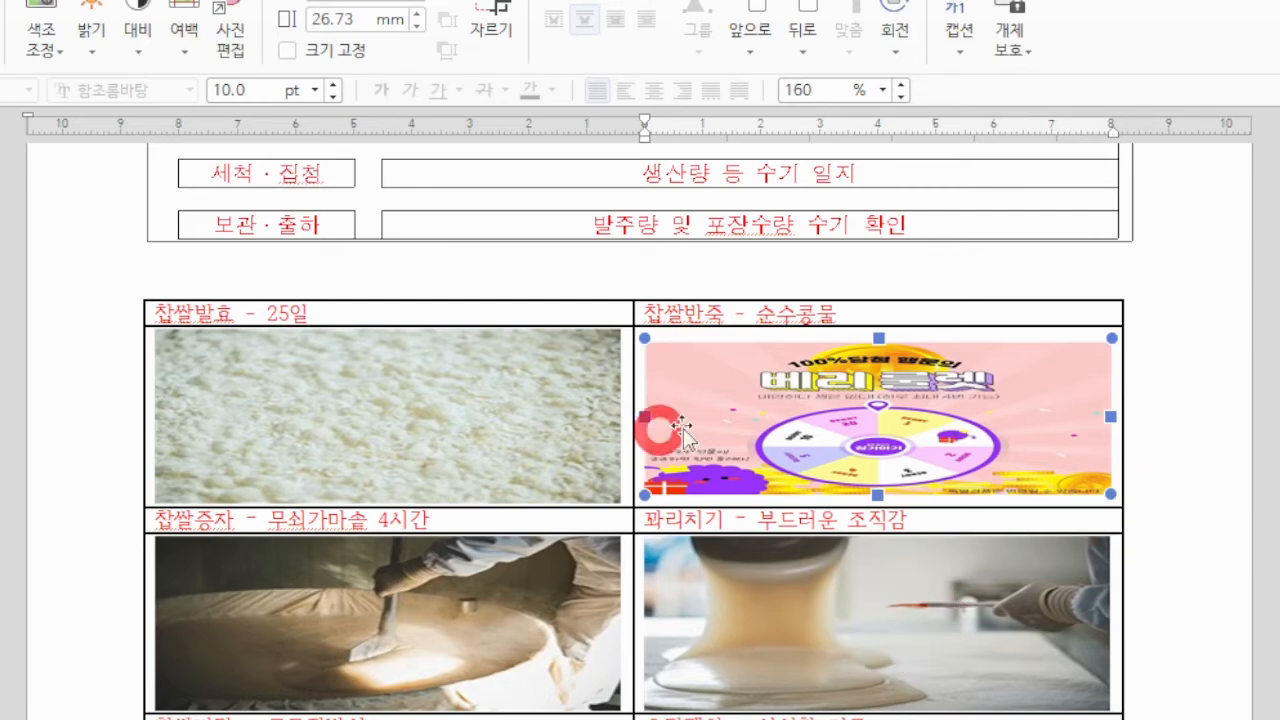
# Step: Switch back to the business plan document and delete the blank line above the 생산제품 소개 heading
pyautogui.scroll(-1, 651, 429)
pyautogui.scroll(-1, 465, 605)
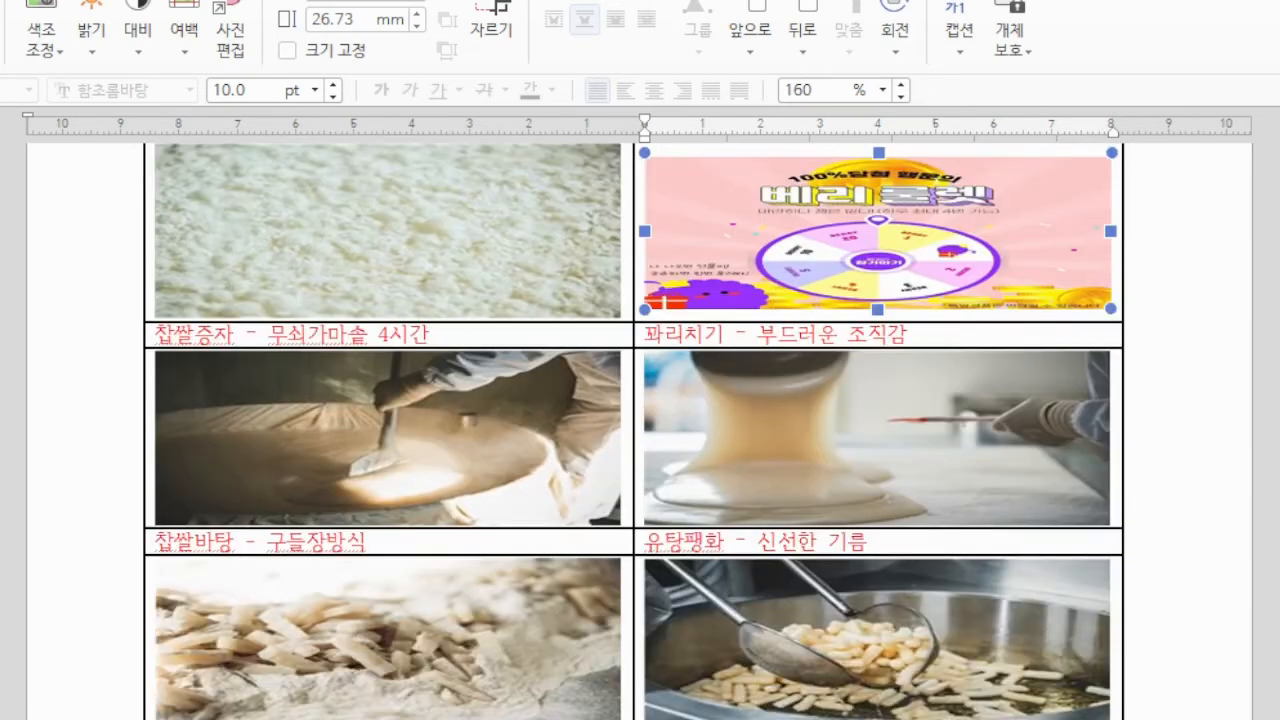
pyautogui.scroll(-3, 803, 612)
pyautogui.scroll(-5, 790, 592)
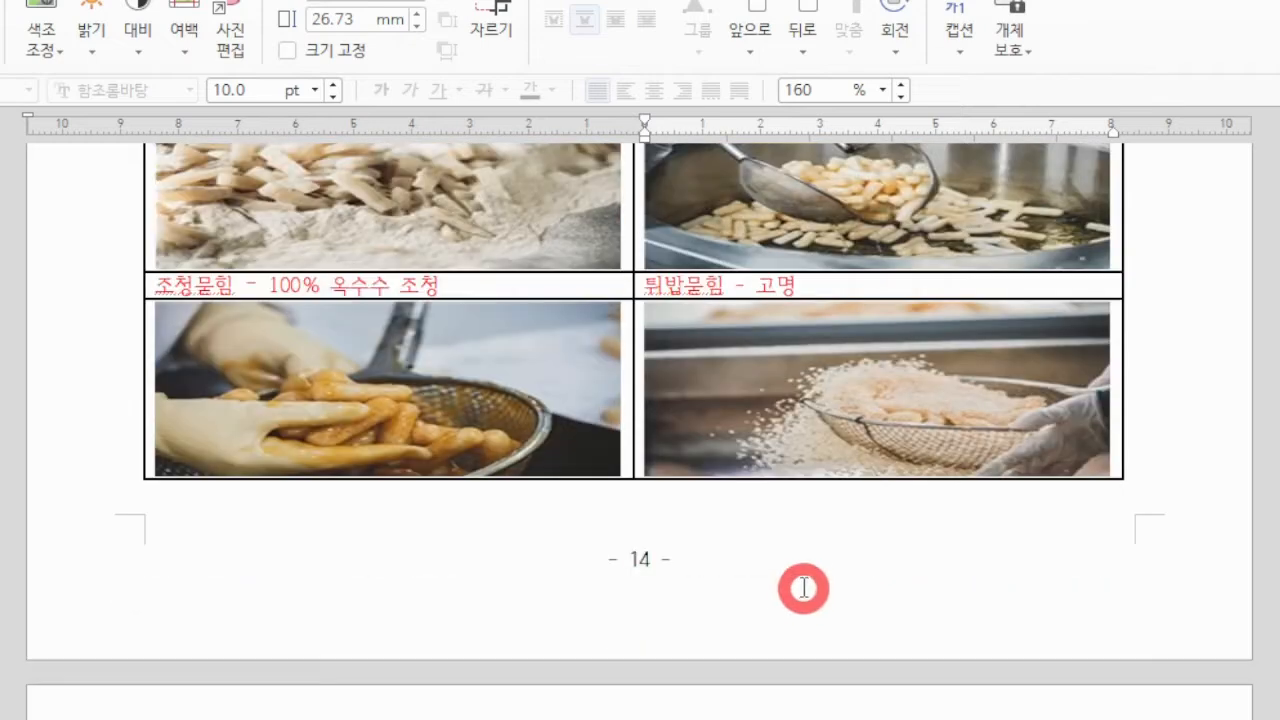
pyautogui.click(195, 601)
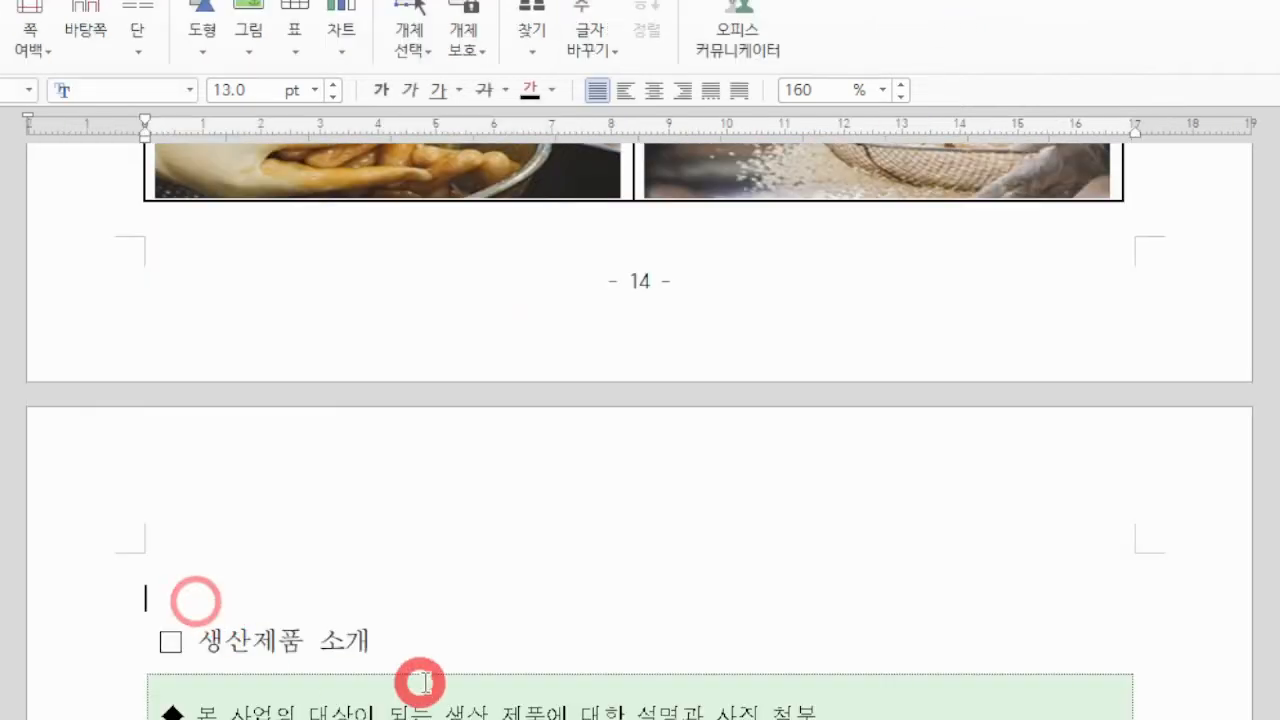
pyautogui.press('BackSpace')
# Step: Review the 기업 개요 text, the 공정명 and 공정 설명 table and the process photos through to the 생산제품 소개 section
pyautogui.scroll(20, 930, 690)
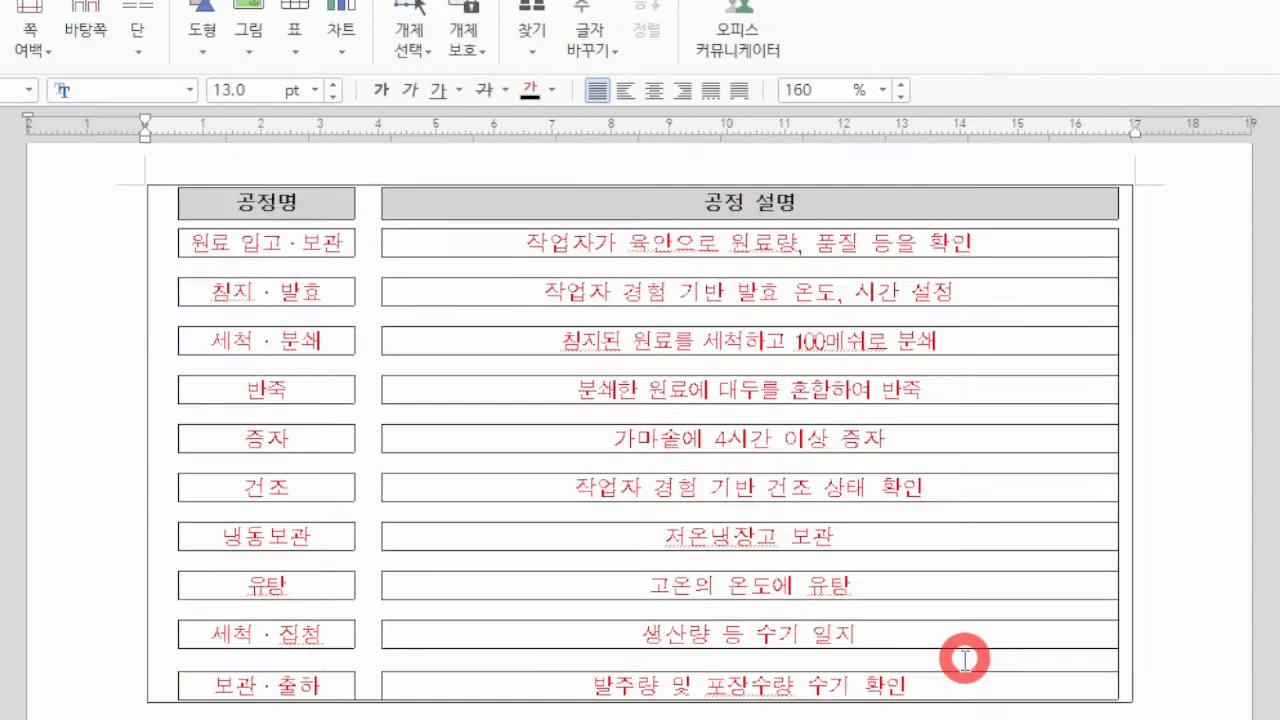
pyautogui.scroll(7, 988, 695)
pyautogui.scroll(-3, 900, 650)
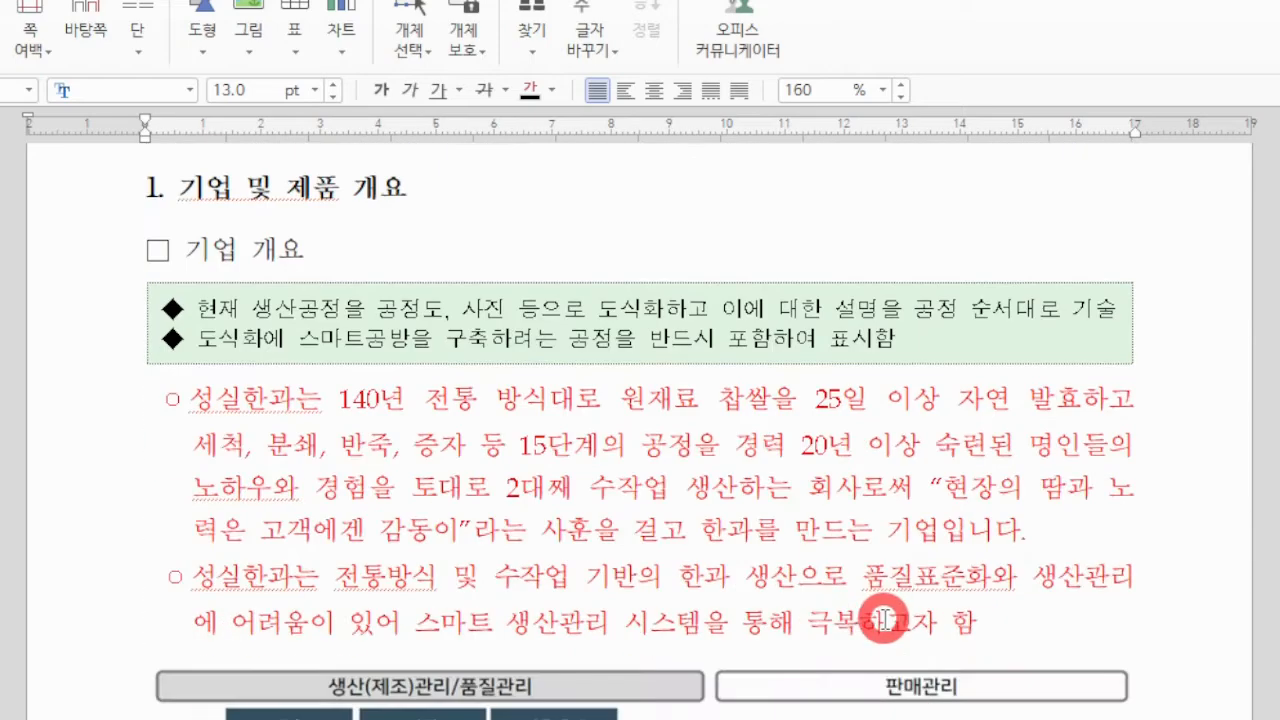
pyautogui.scroll(-10, 983, 512)
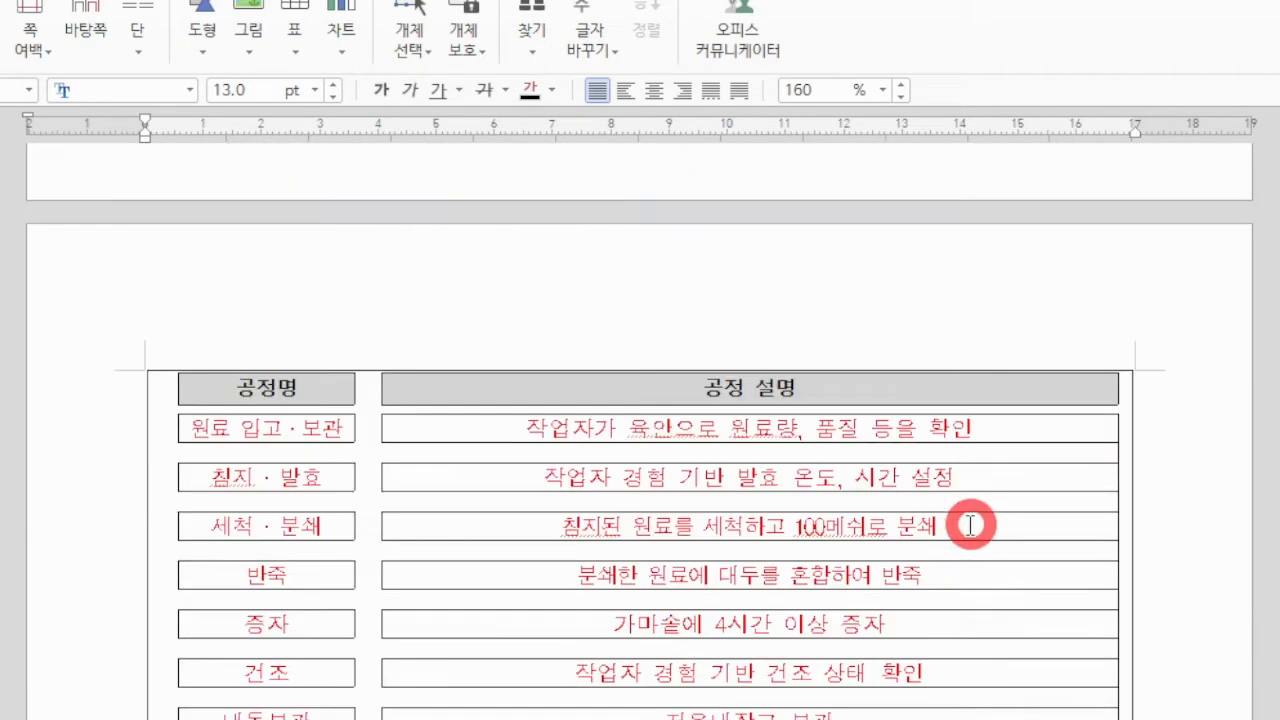
pyautogui.scroll(-2, 863, 512)
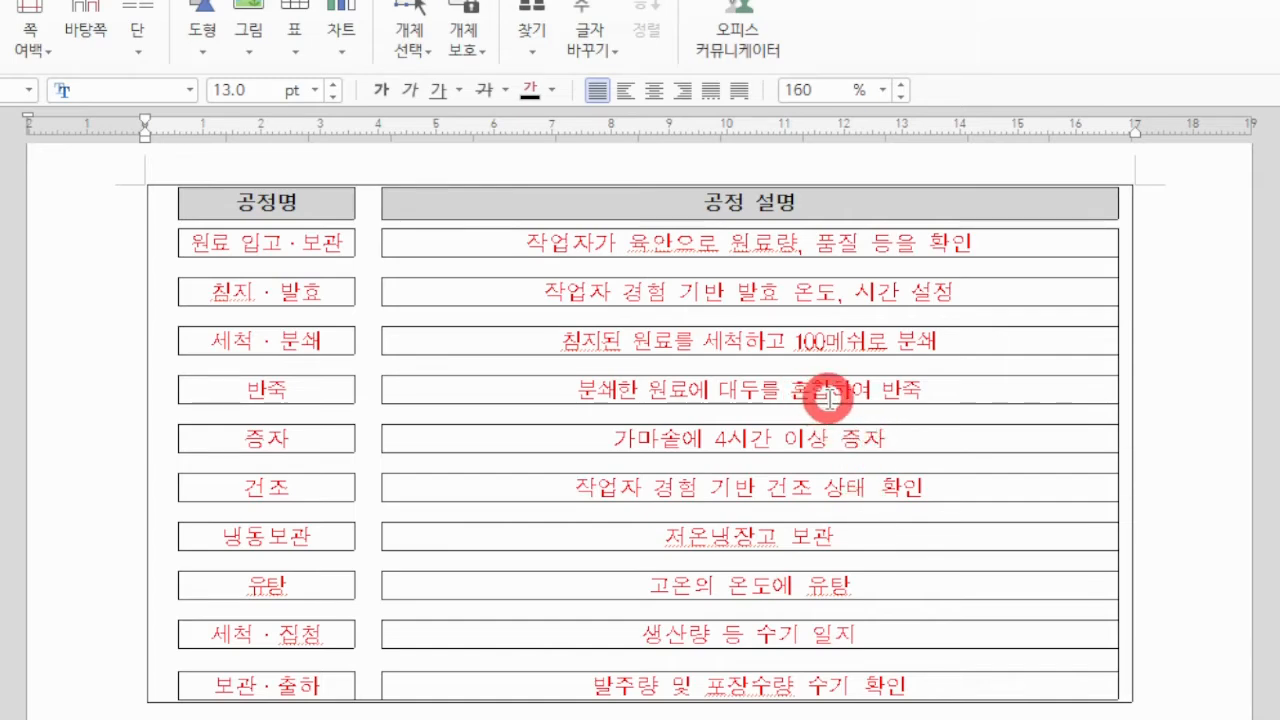
pyautogui.scroll(-5, 880, 560)
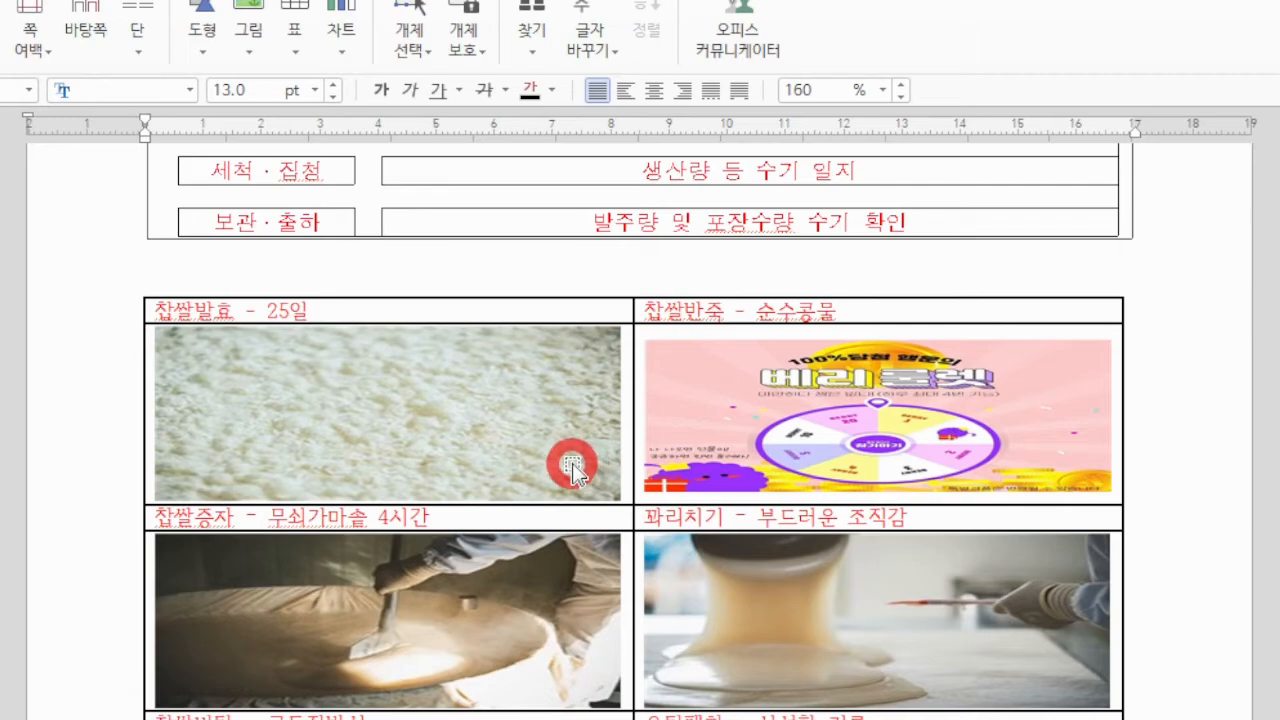
pyautogui.scroll(-5, 920, 570)
pyautogui.scroll(-7, 918, 570)
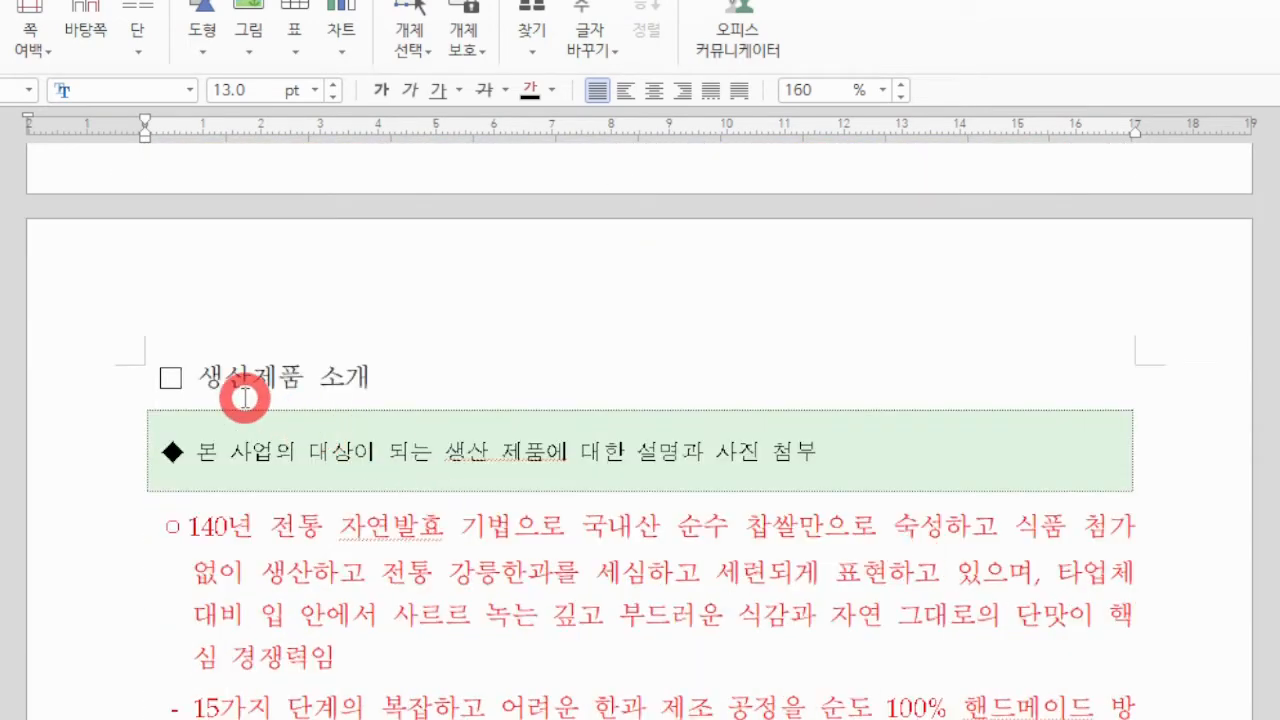
pyautogui.scroll(-2, 480, 452)
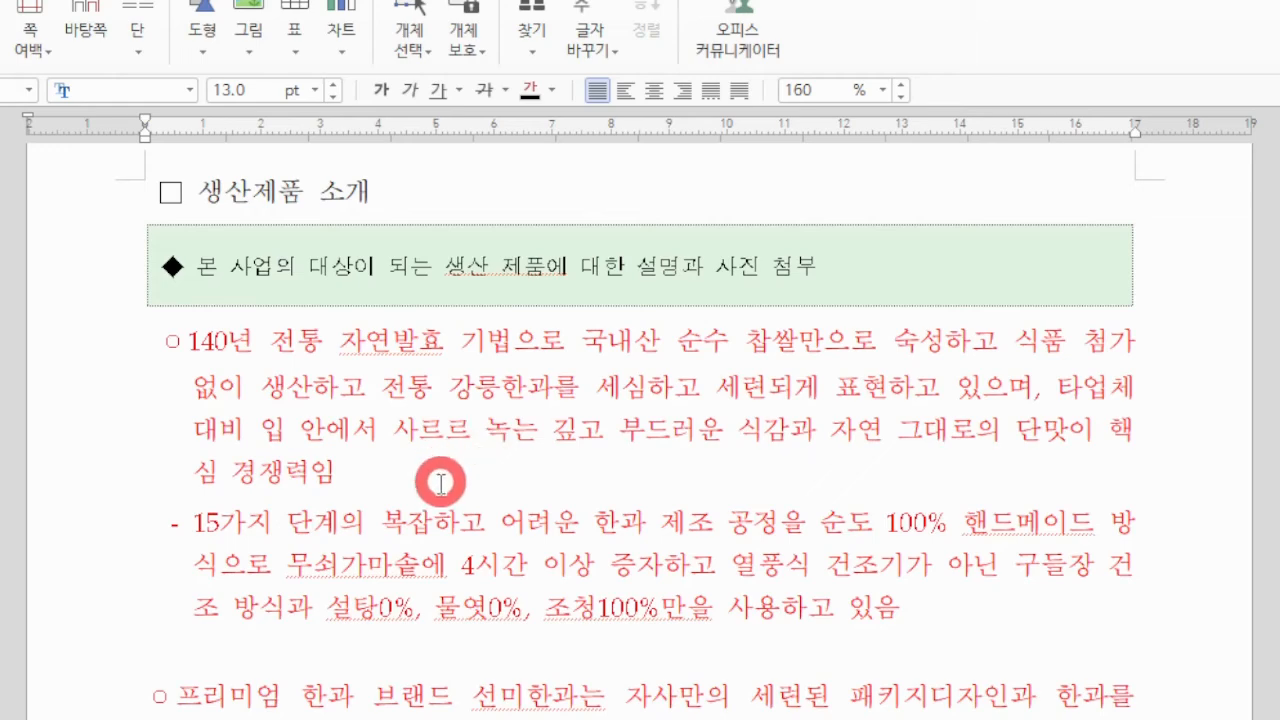
# Step: Highlight the two sample paragraphs under 생산제품 소개, from 140년 전통 자연발효 to 조청100%만을 사용하고 있음
pyautogui.moveTo(905, 608); pyautogui.dragTo(160, 345)
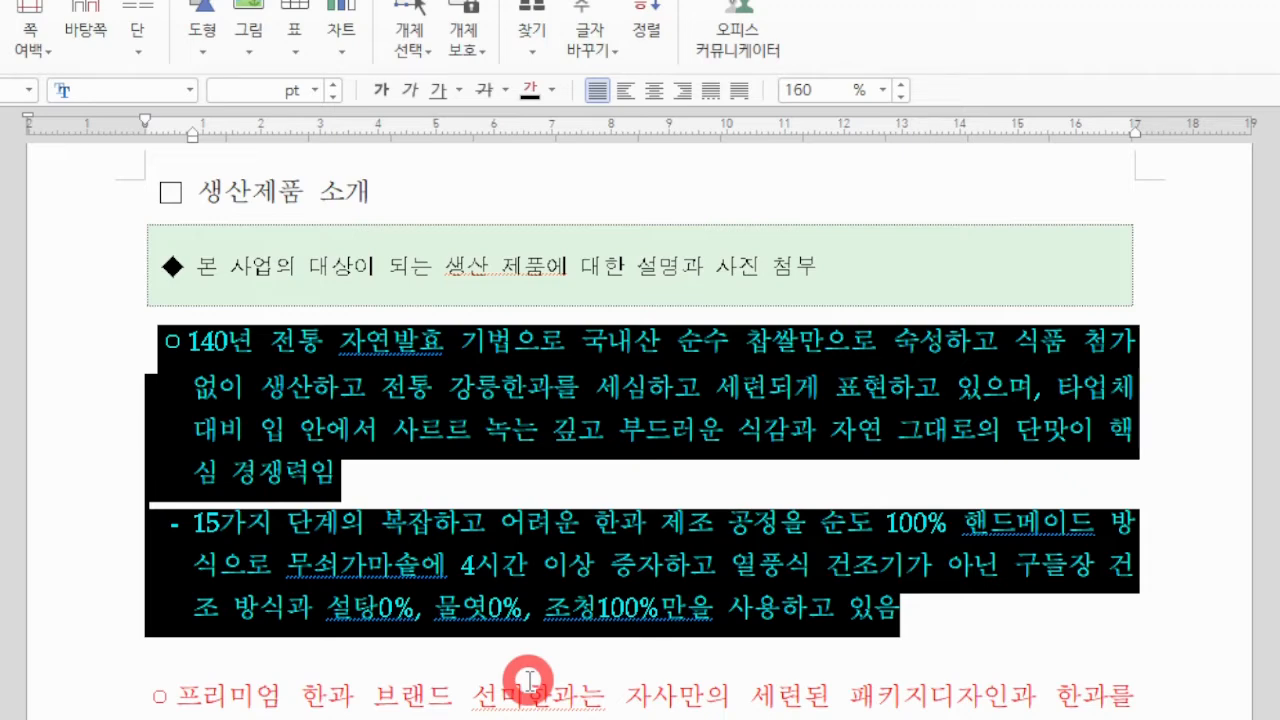
pyautogui.click(411, 481)
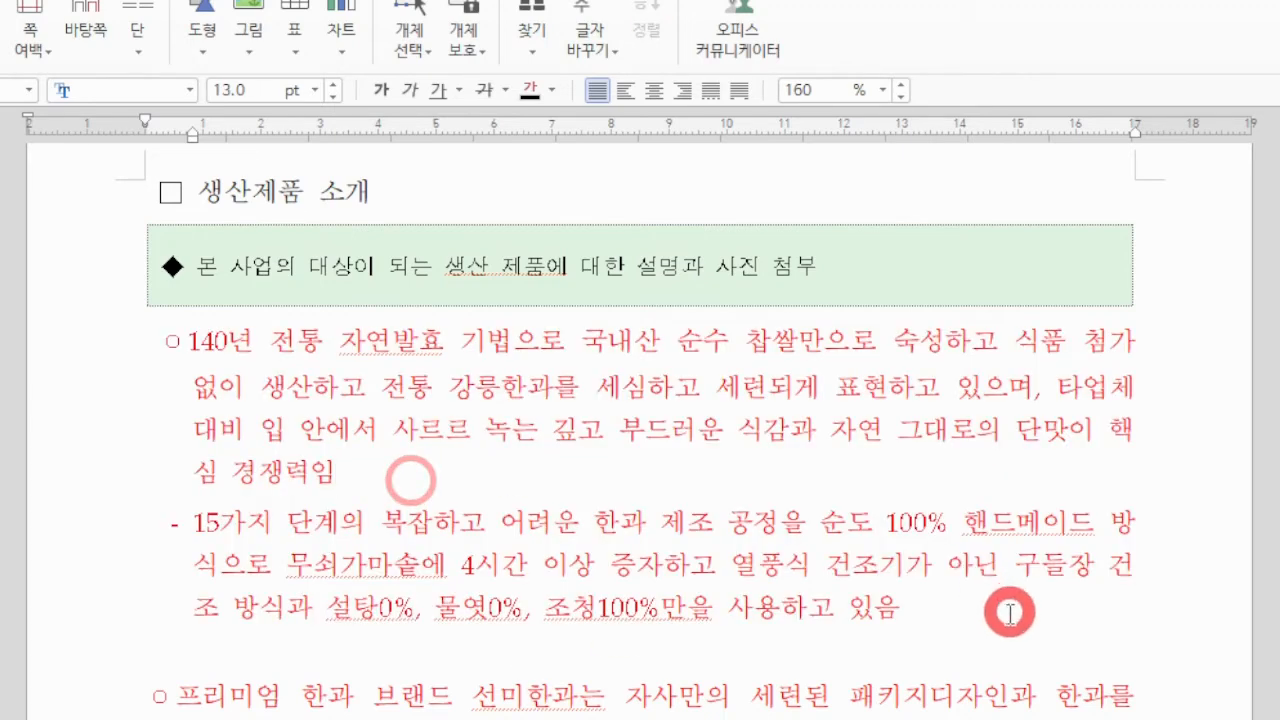
pyautogui.moveTo(933, 621); pyautogui.dragTo(170, 357)
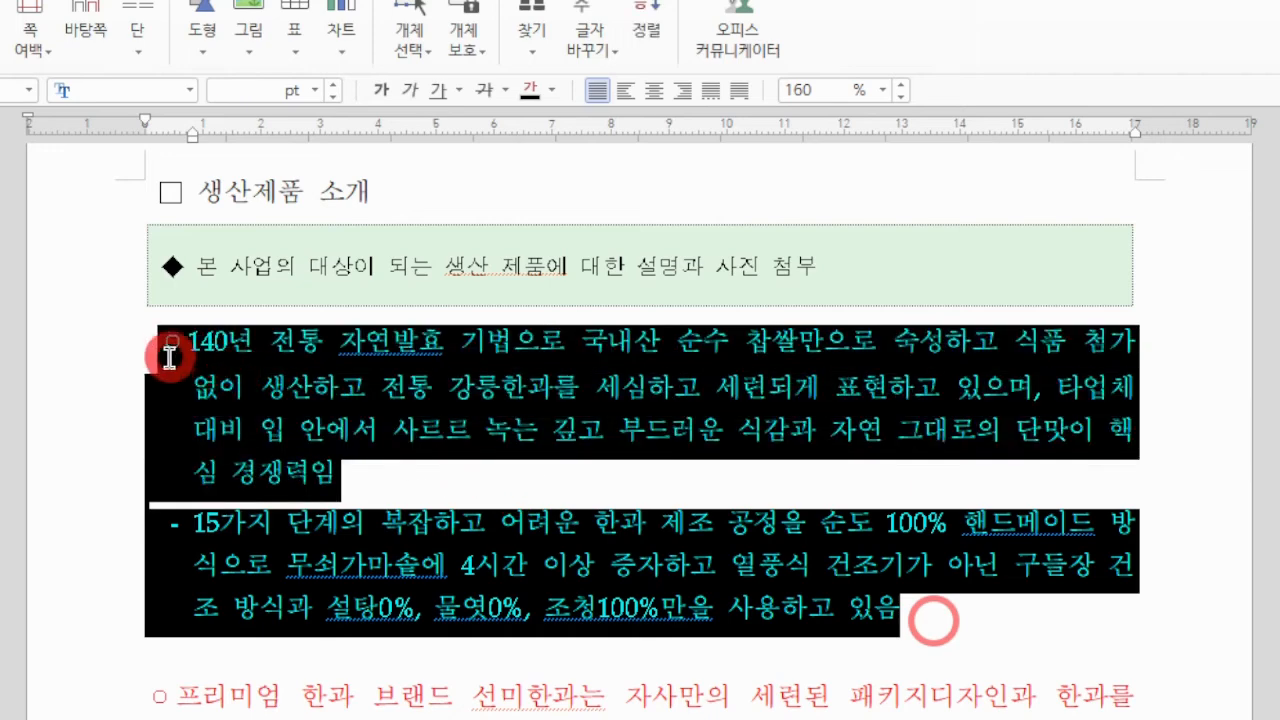
# Step: Examine the 성실한과 상품 라인업 table, going through the product pictures and the empty cell of the 명품 세트 row
pyautogui.scroll(-5, 777, 457)
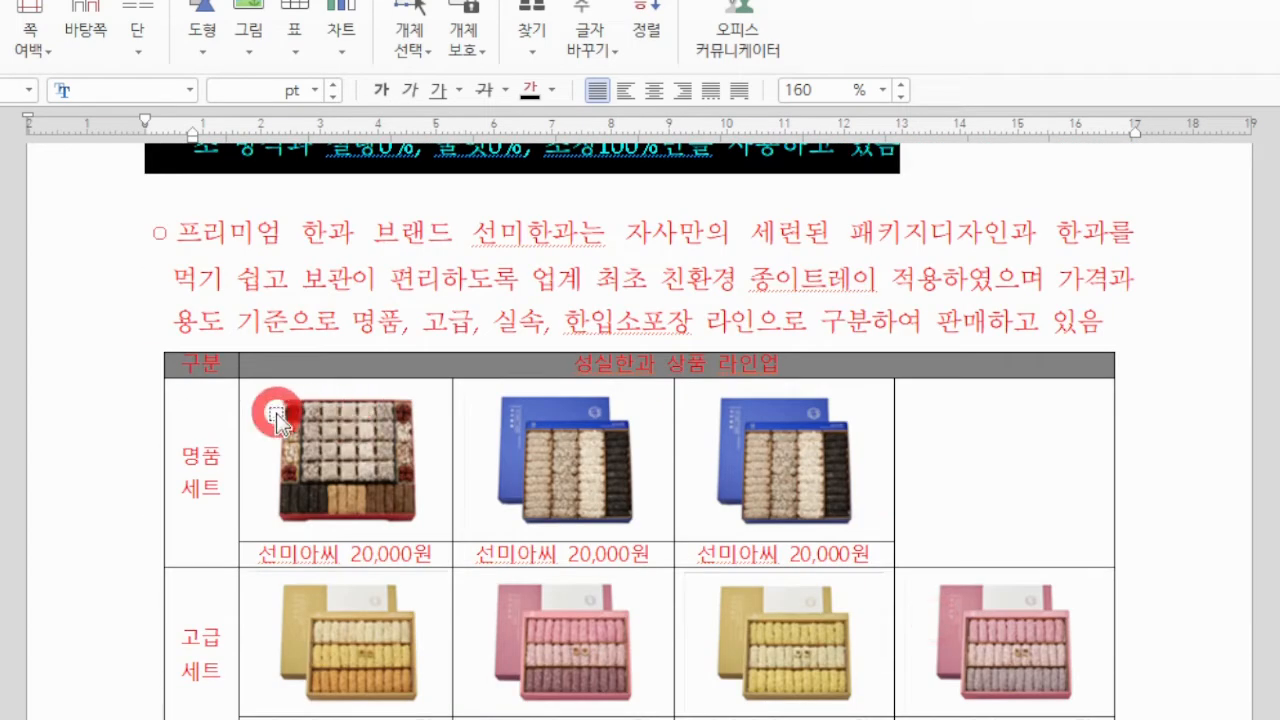
pyautogui.scroll(-2, 480, 445)
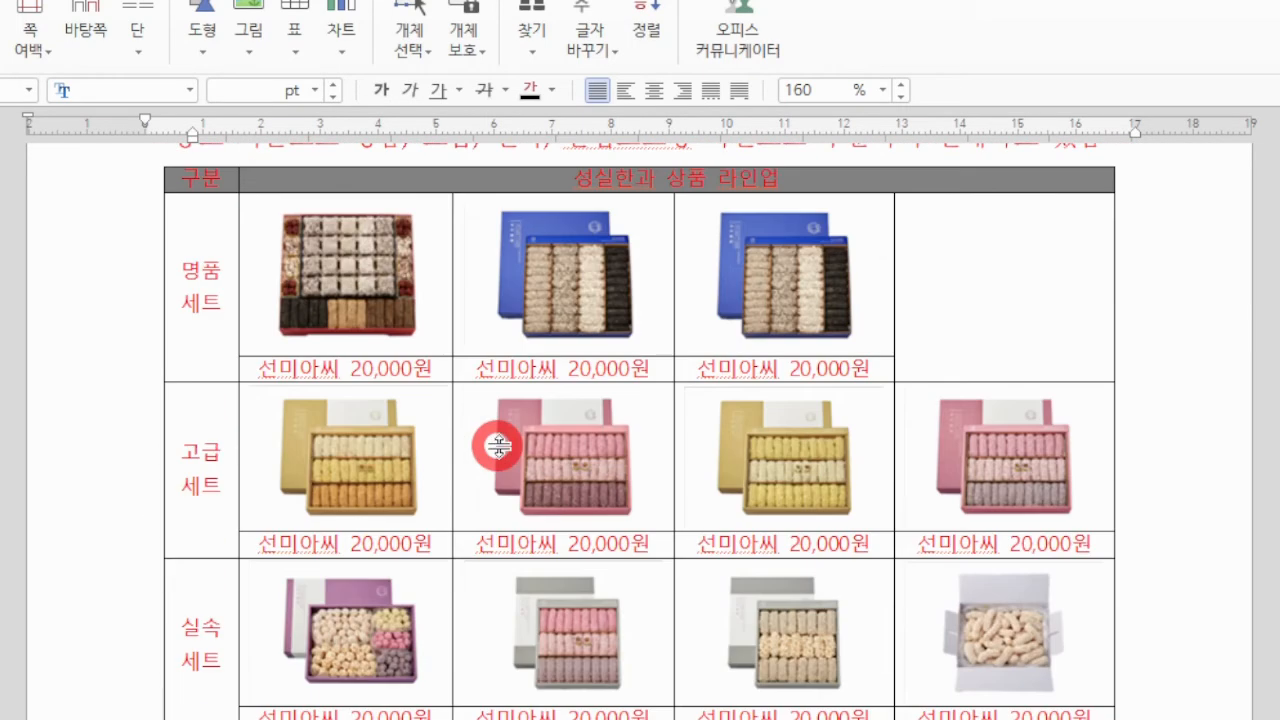
pyautogui.click(220, 272)
pyautogui.click(345, 274)
pyautogui.click(557, 280)
pyautogui.click(790, 282)
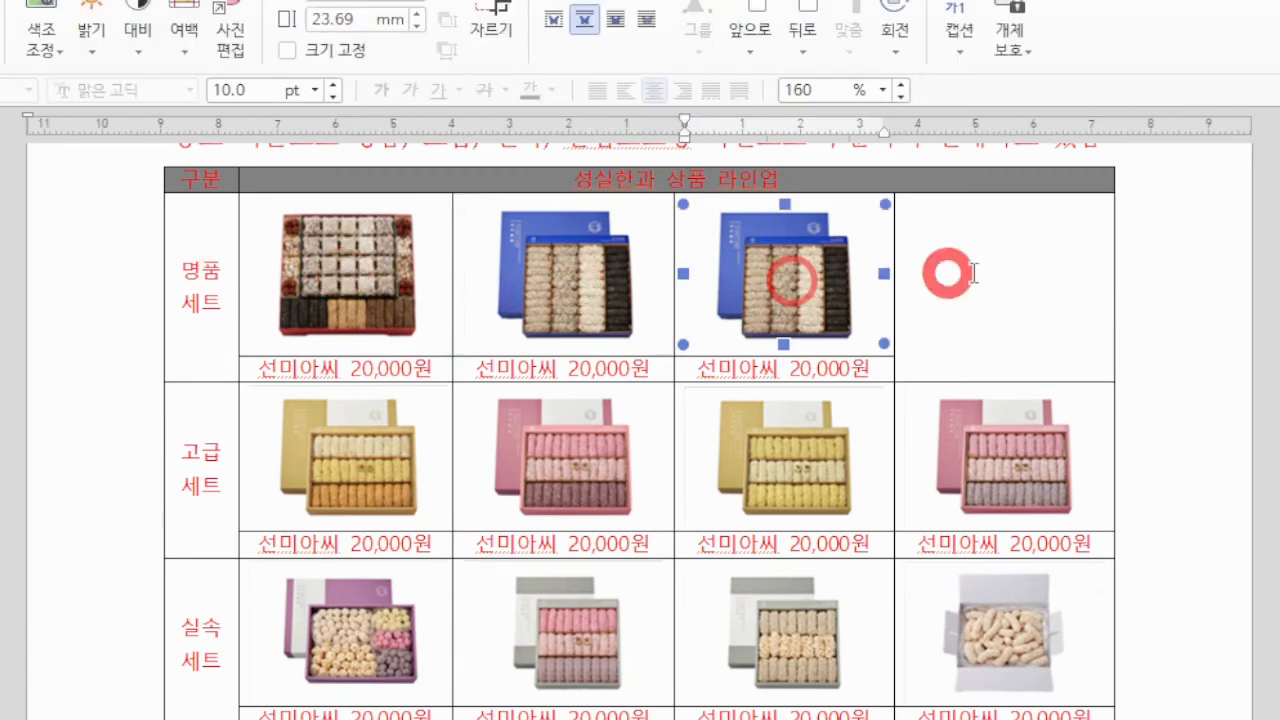
pyautogui.click(1034, 270)
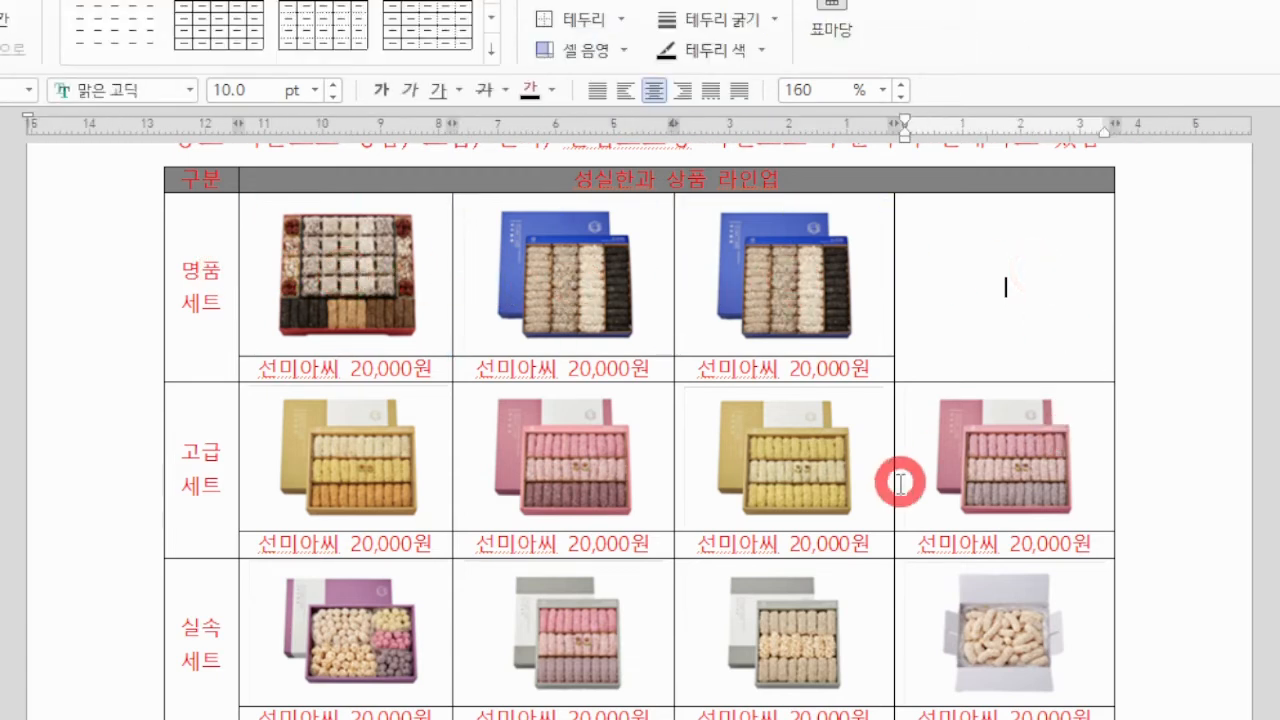
# Step: Delete the second and third product pictures in the 명품 세트 row of the product lineup table
pyautogui.scroll(2, 891, 557)
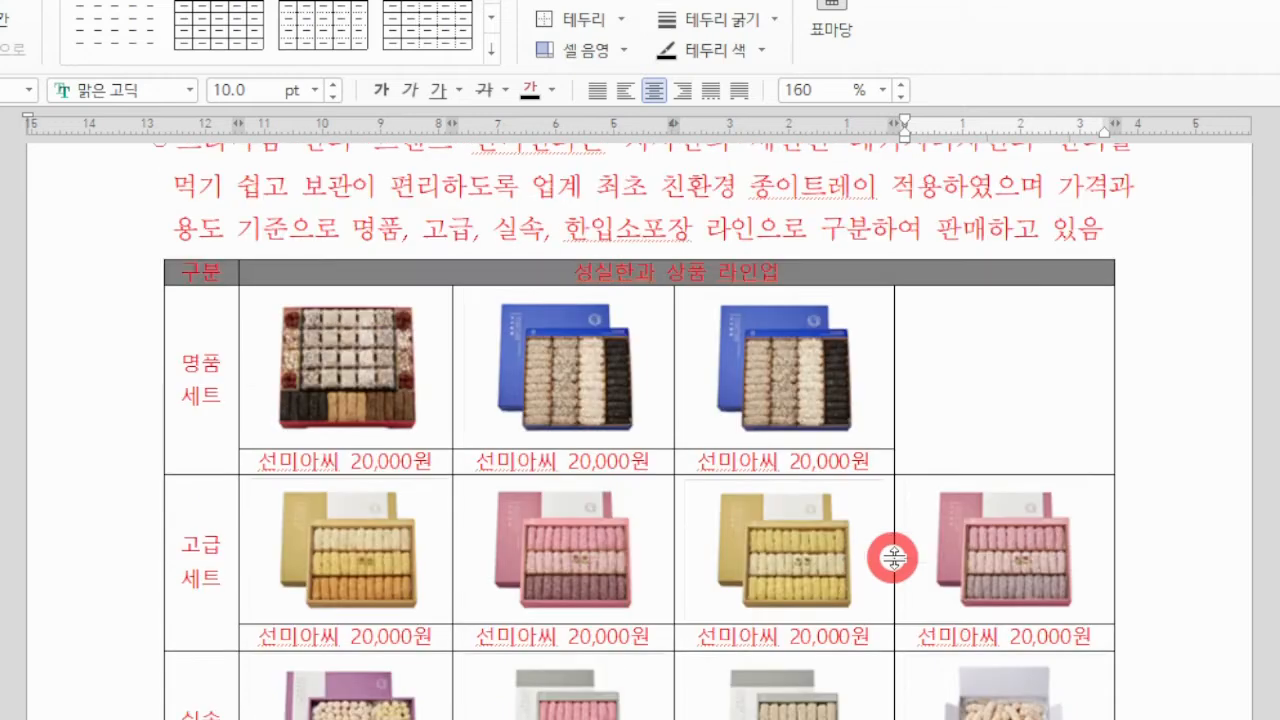
pyautogui.click(551, 388)
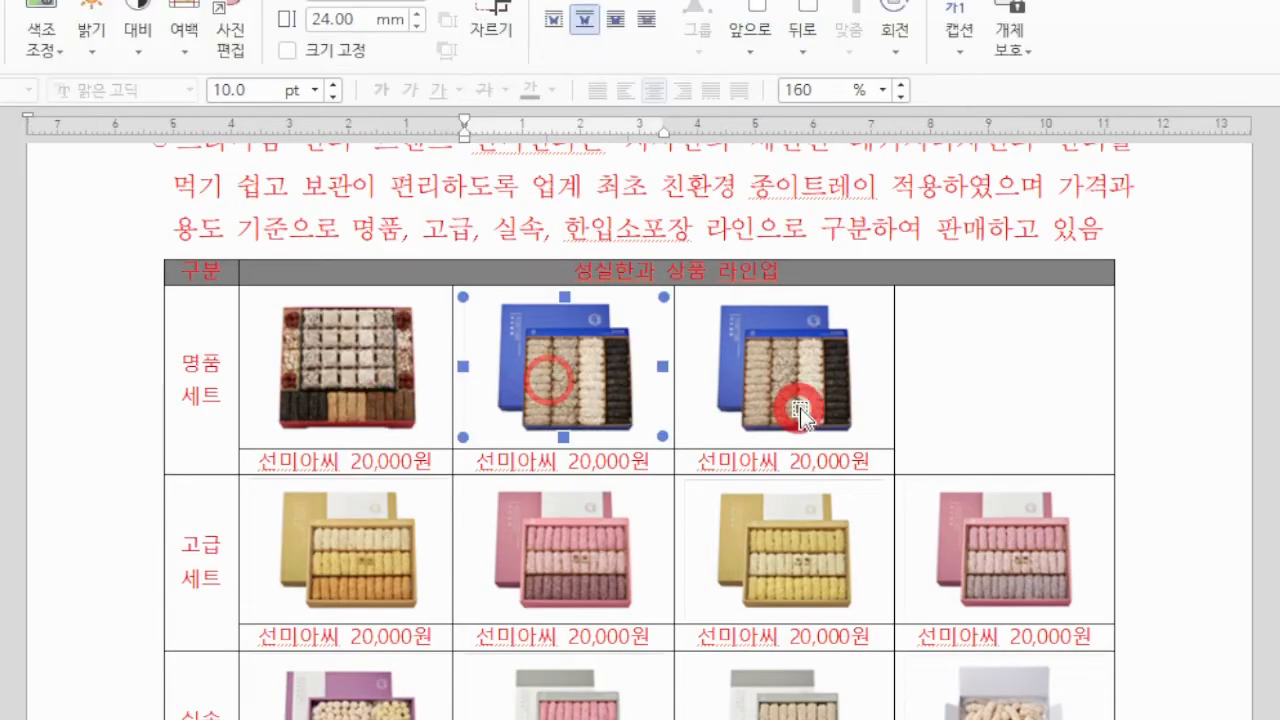
pyautogui.click(806, 409)
pyautogui.press('Delete')
pyautogui.click(587, 398)
pyautogui.press('Delete')
# Step: Delete the second, third and fourth product pictures in the 고급 세트 row
pyautogui.click(588, 524)
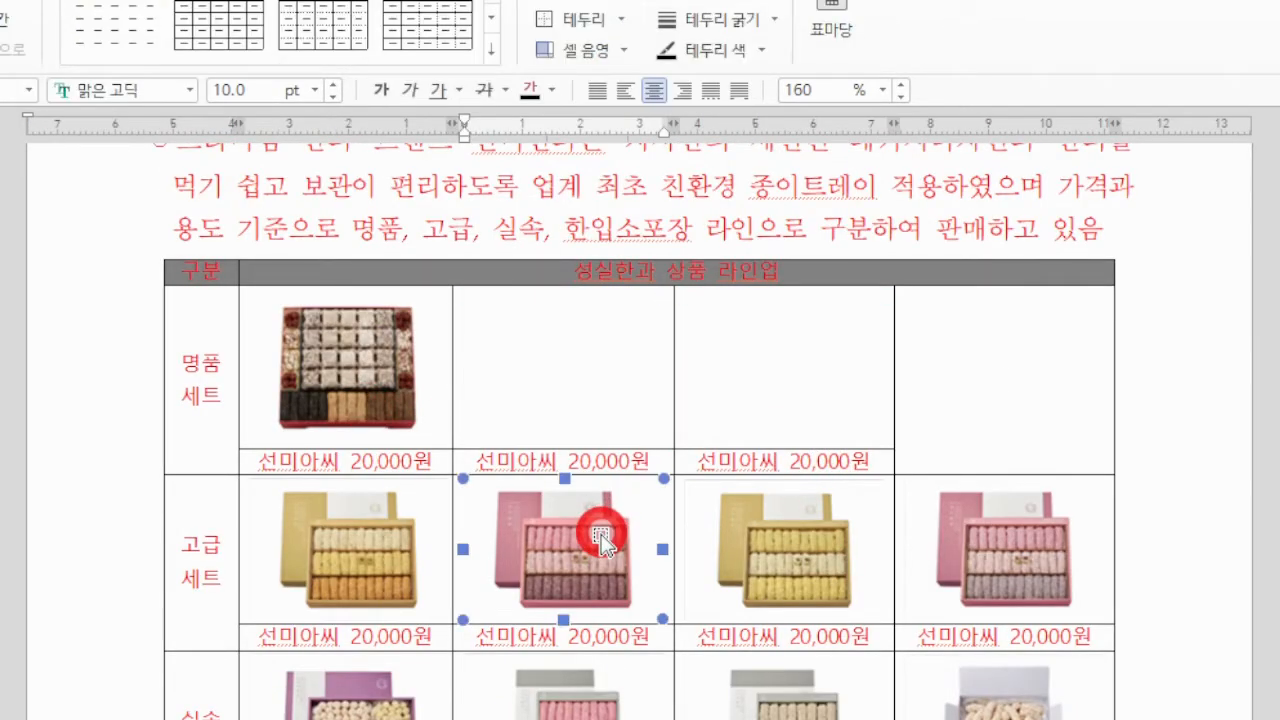
pyautogui.press('Delete')
pyautogui.click(816, 557)
pyautogui.press('Delete')
pyautogui.click(1052, 565)
pyautogui.press('Delete')
# Step: Delete all the product pictures in the 실속 세트 row and the remaining picture in the 고급 세트 row
pyautogui.click(1055, 710)
pyautogui.press('Delete')
pyautogui.click(709, 695)
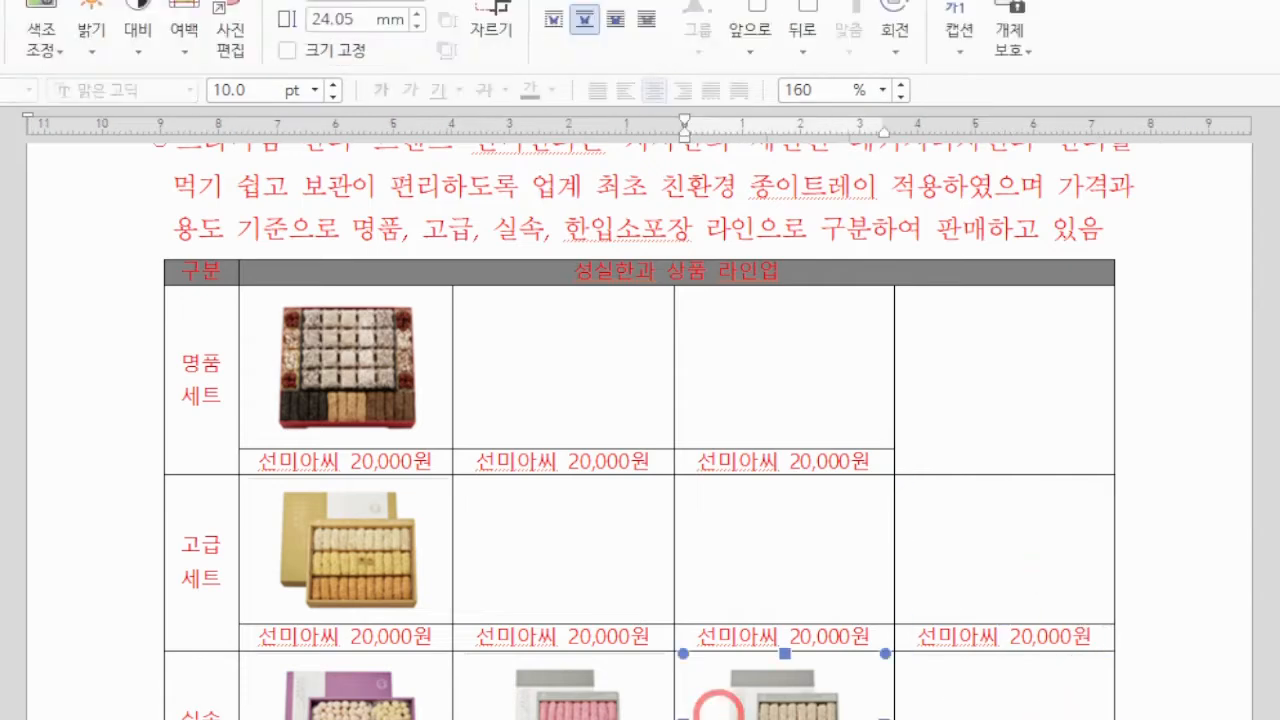
pyautogui.press('Delete')
pyautogui.click(702, 673)
pyautogui.click(566, 682)
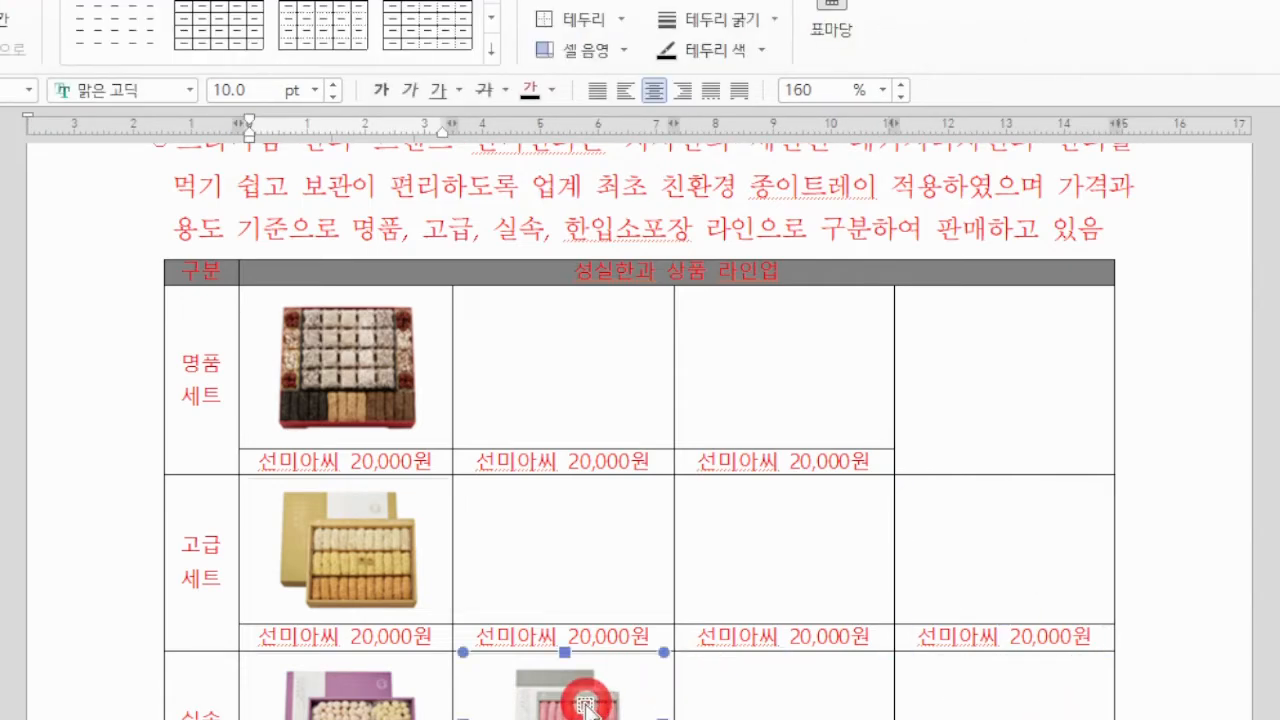
pyautogui.press('Delete')
pyautogui.click(352, 692)
pyautogui.press('Delete')
pyautogui.click(380, 570)
pyautogui.press('Delete')
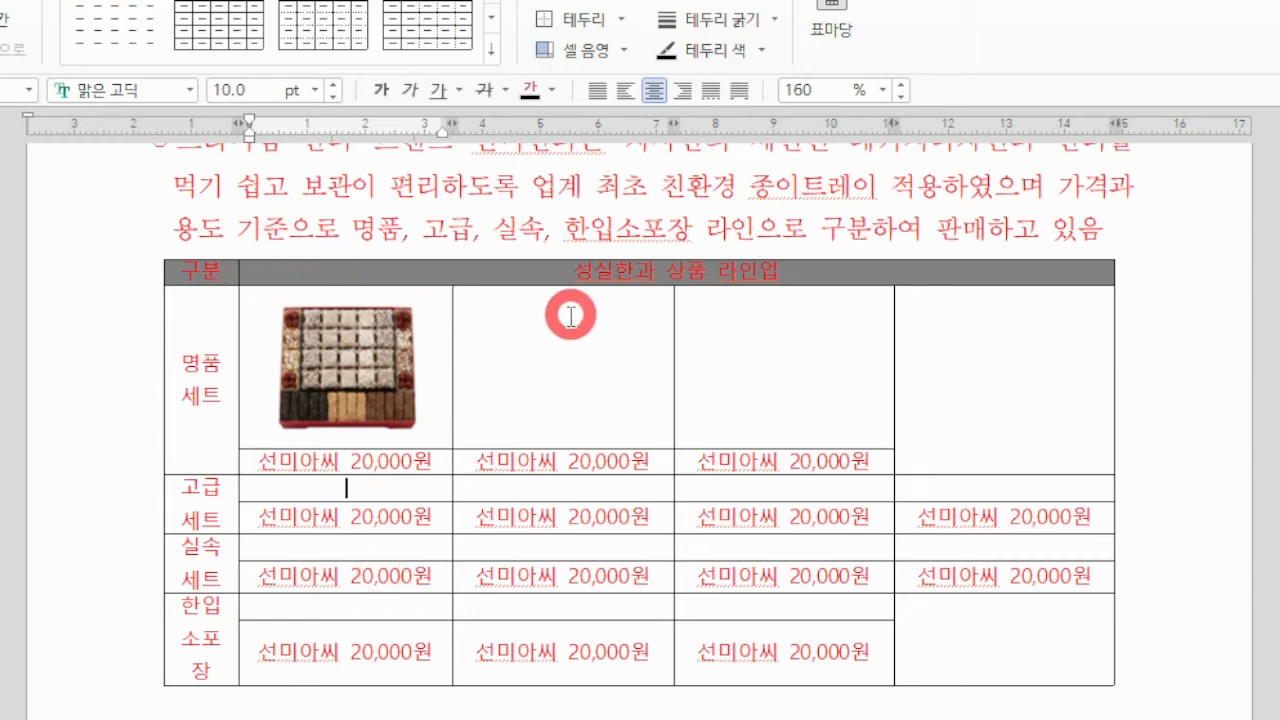
# Step: Go through the rest of the lineup table and highlight the first 지원동기 bullet, from 선미한과는 to 극복하고자 함
pyautogui.scroll(2, 558, 388)
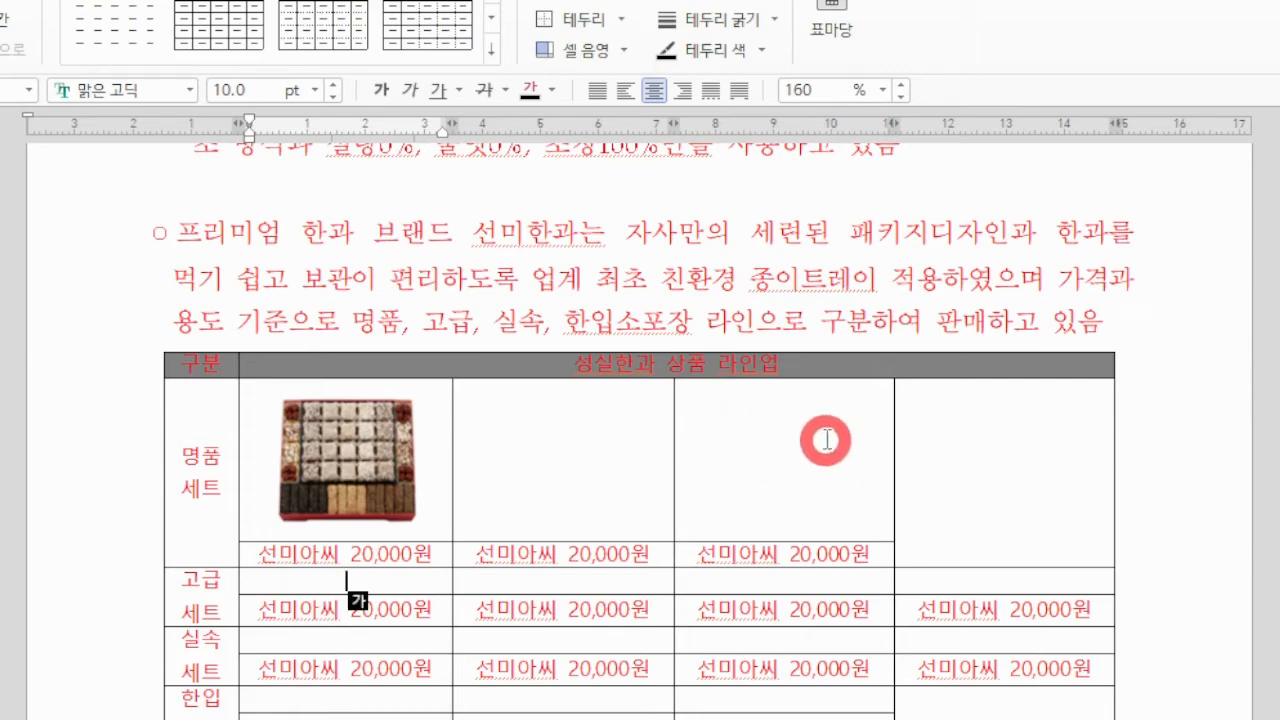
pyautogui.scroll(-3, 870, 467)
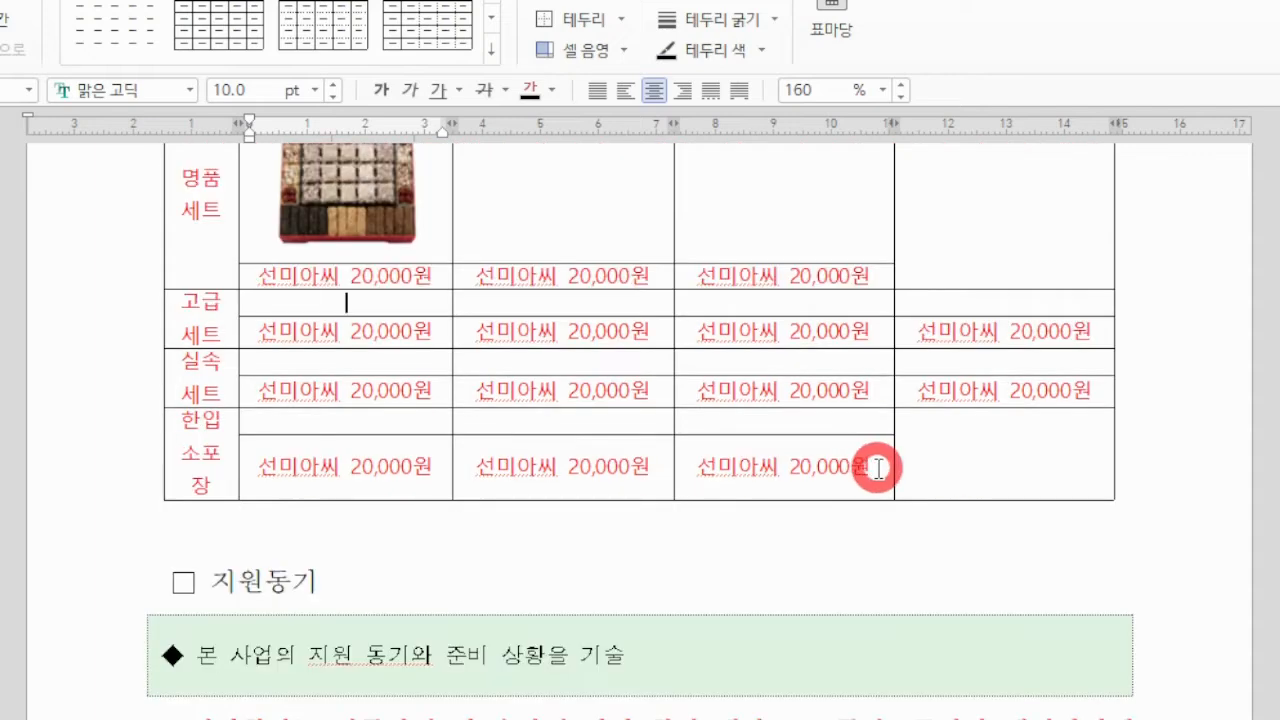
pyautogui.scroll(-2, 877, 468)
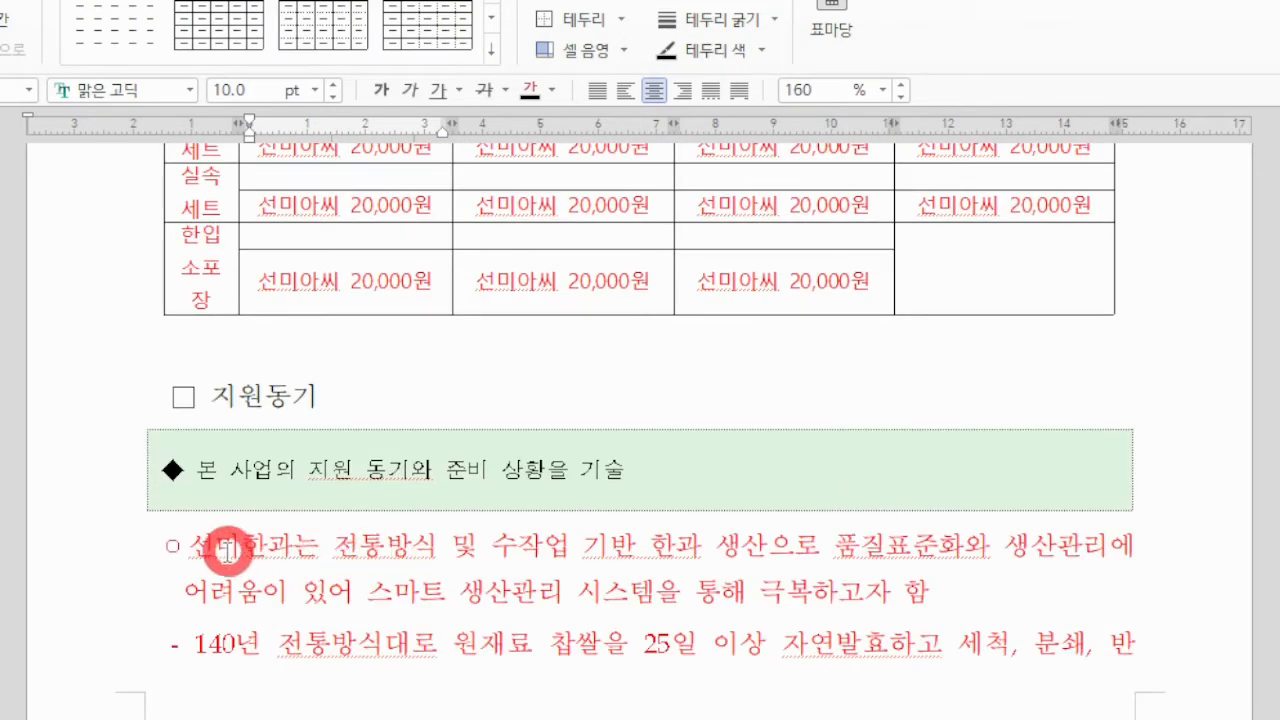
pyautogui.moveTo(158, 541); pyautogui.dragTo(1128, 658)
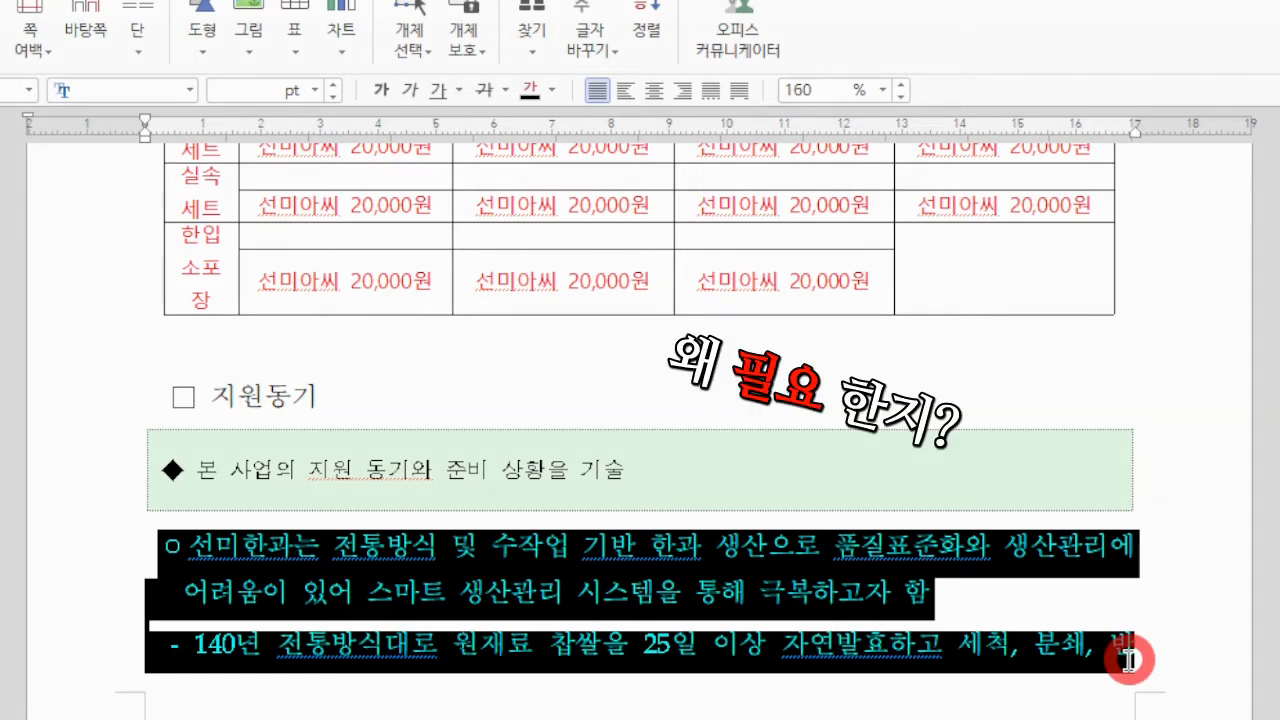
pyautogui.click(810, 565)
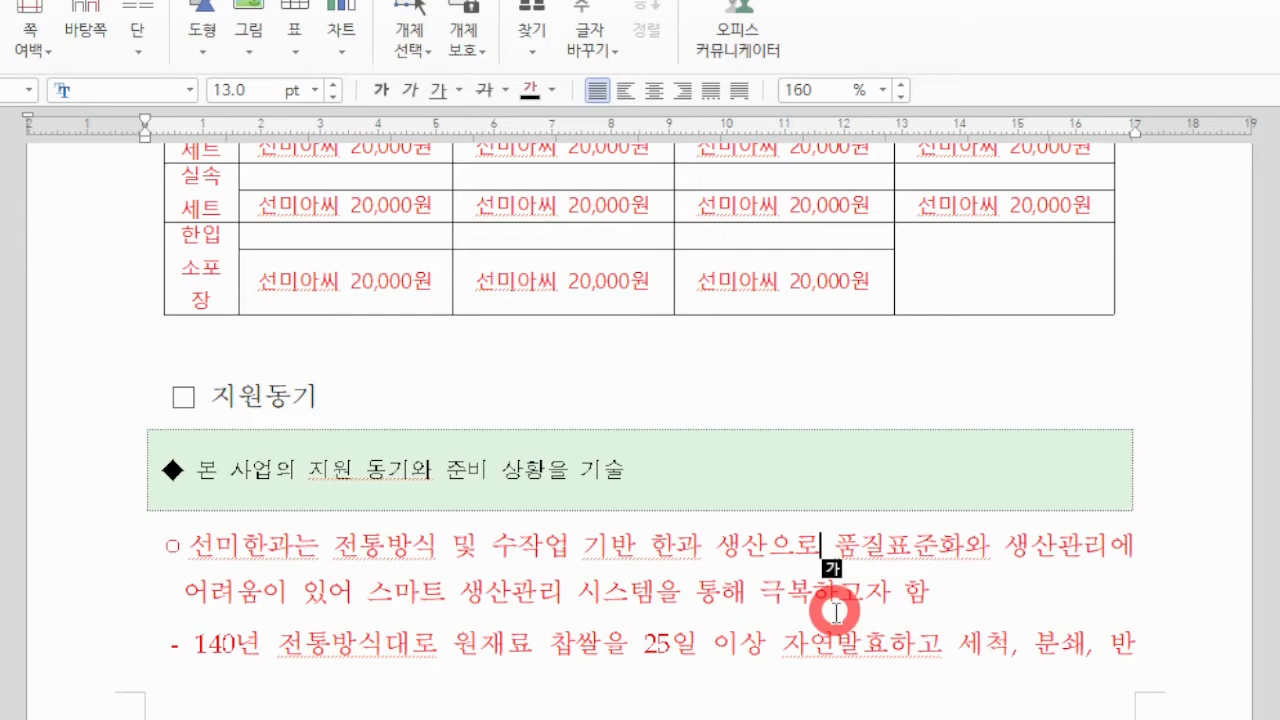
pyautogui.scroll(-3, 512, 546)
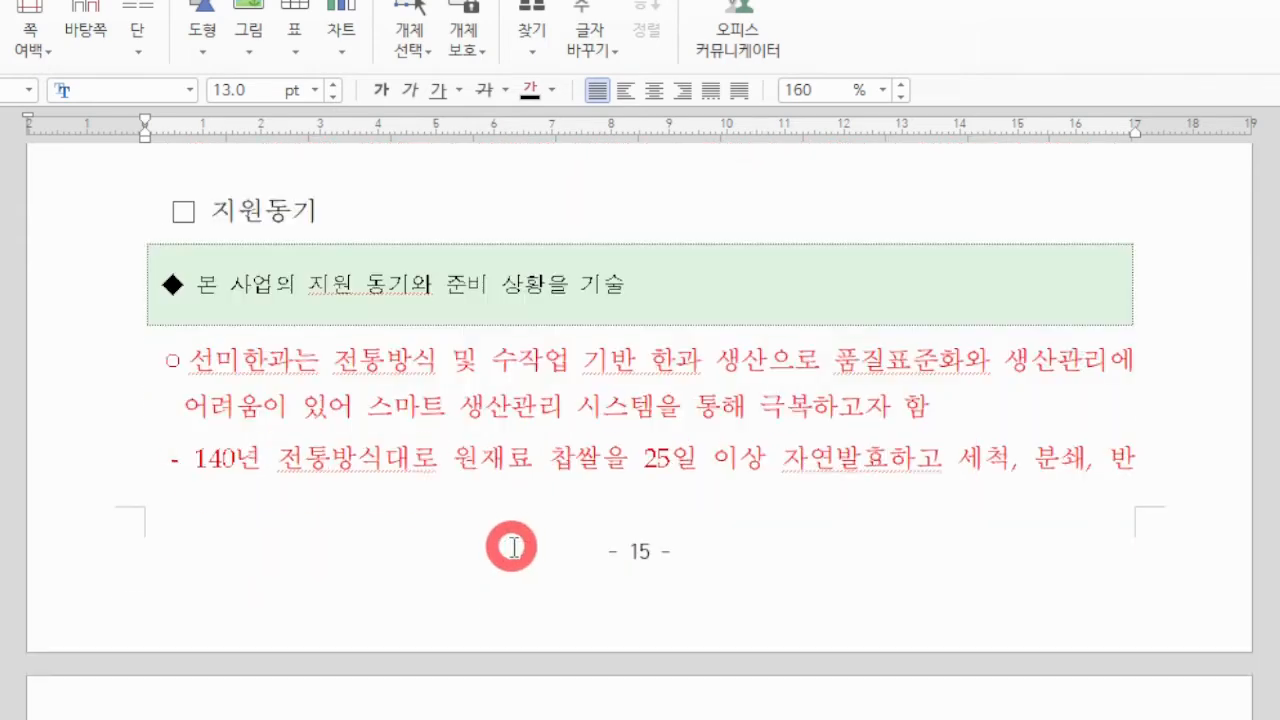
pyautogui.moveTo(189, 362); pyautogui.dragTo(1018, 395)
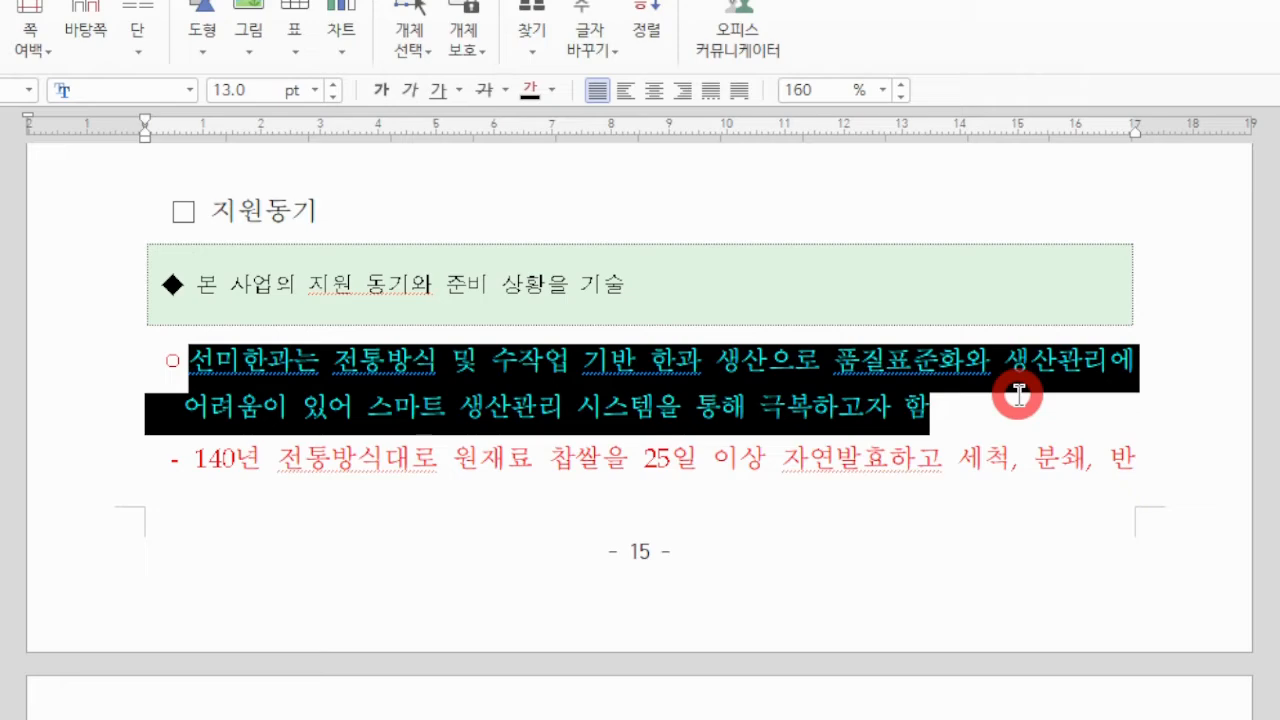
# Step: Highlight the detail paragraph under 지원동기 across the page break, from 140년 전통방식대로 to 생산관리에 어려움이 있음
pyautogui.scroll(-3, 1008, 410)
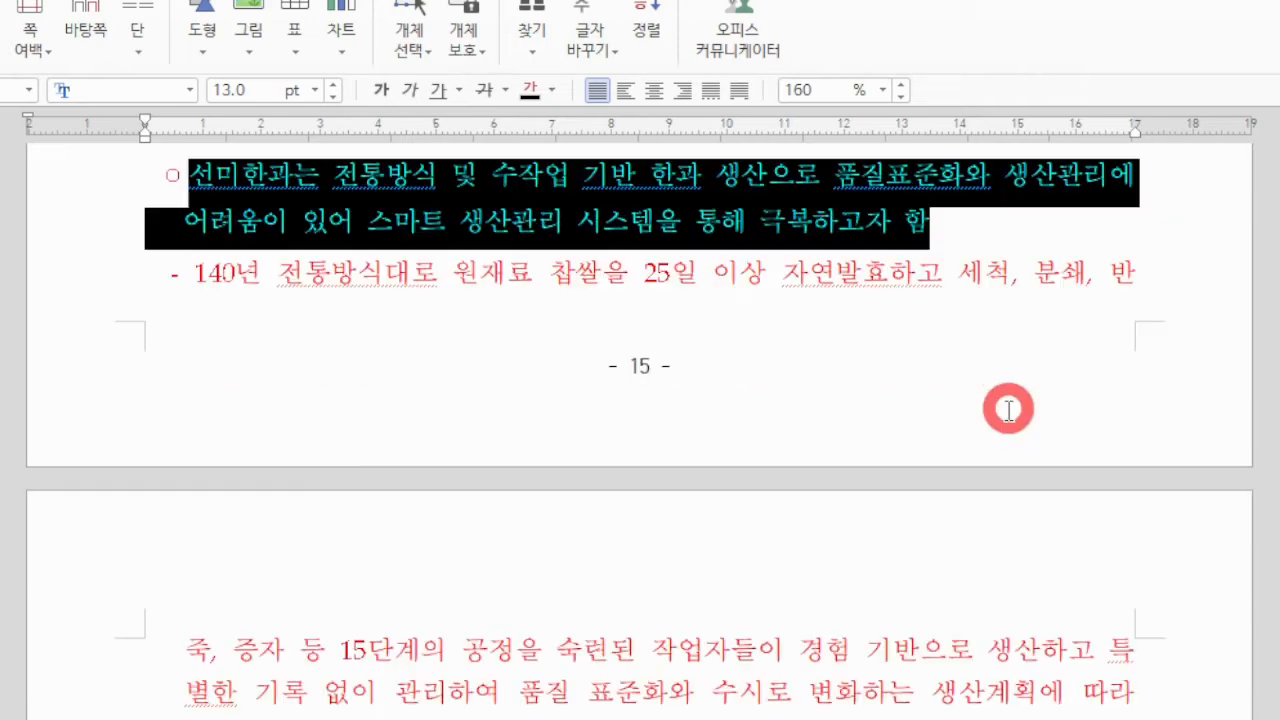
pyautogui.scroll(-2, 1008, 410)
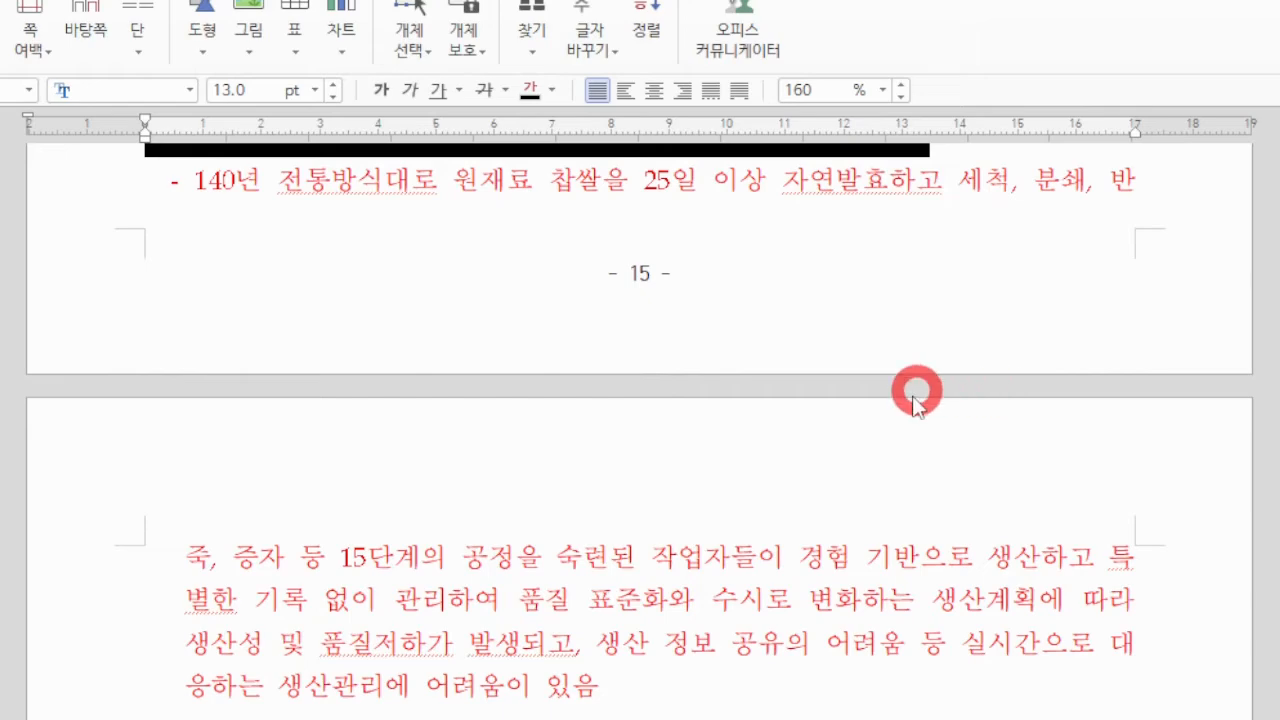
pyautogui.click(618, 688)
pyautogui.moveTo(618, 688); pyautogui.dragTo(187, 297)
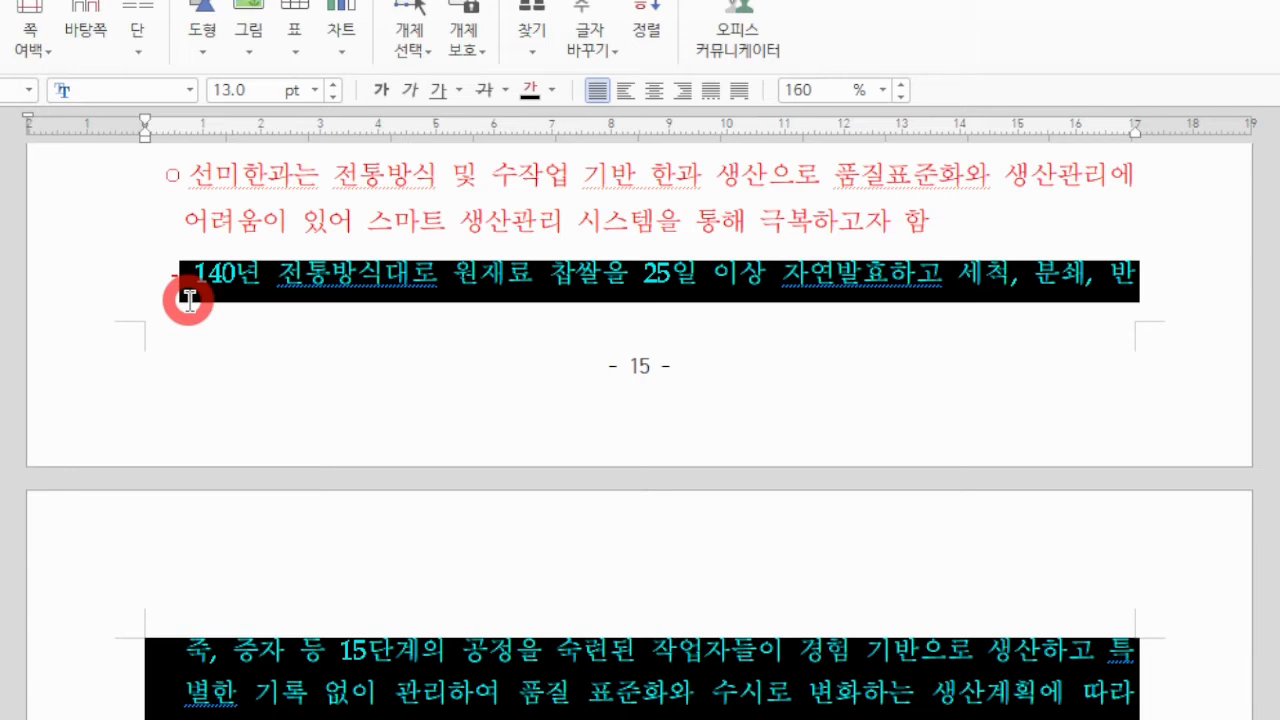
pyautogui.moveTo(166, 280); pyautogui.dragTo(1130, 700)
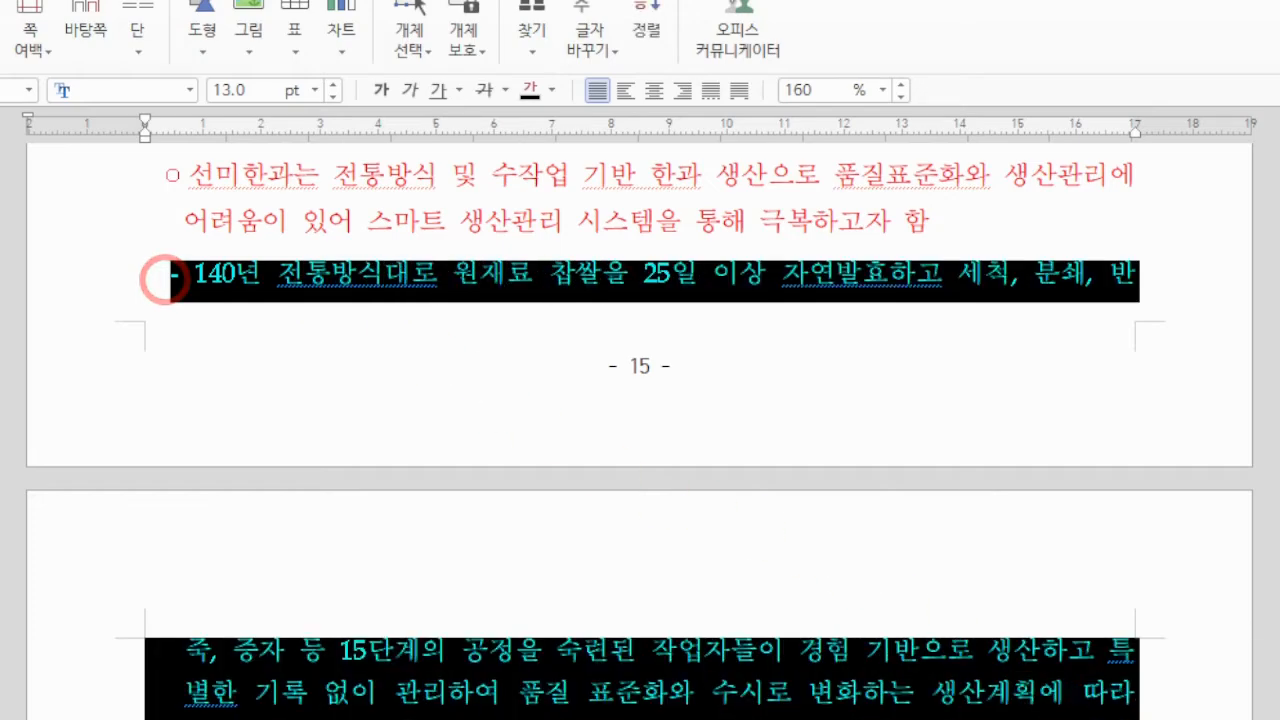
pyautogui.scroll(-1, 856, 632)
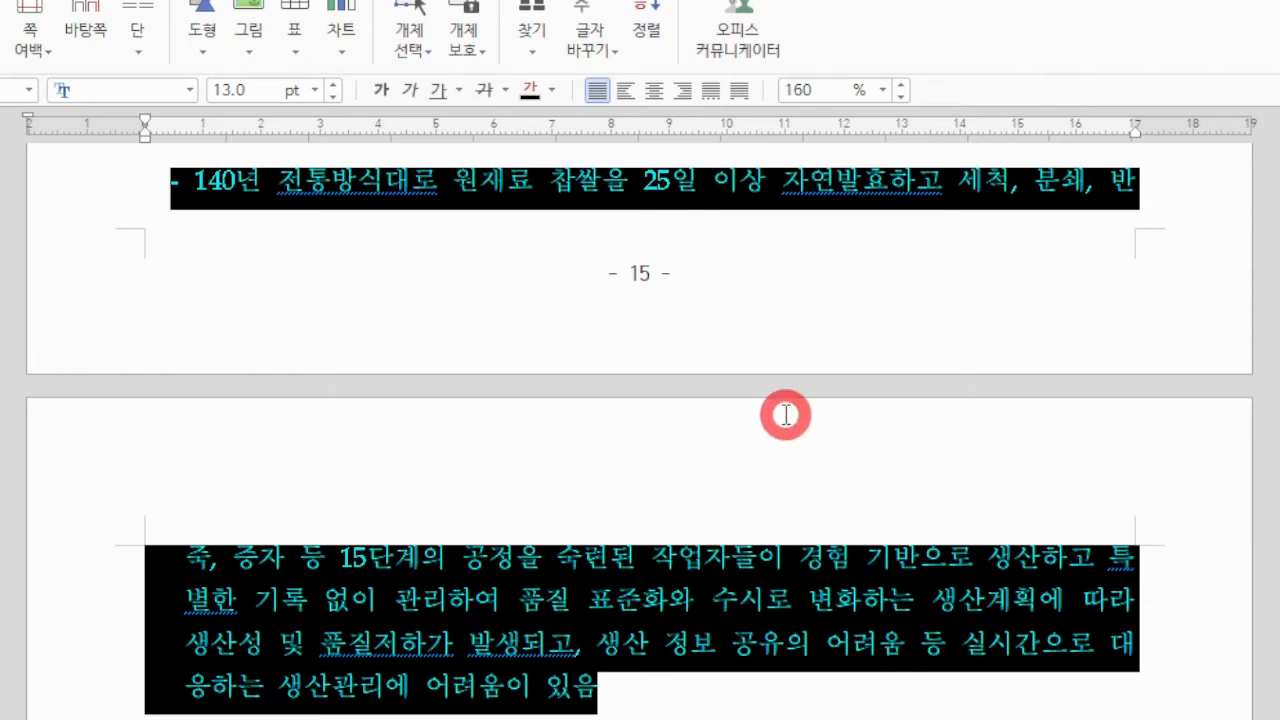
# Step: Highlight the section heading 2. 스마트공방 개요 and the 구축목표 subheading below it
pyautogui.scroll(-4, 815, 455)
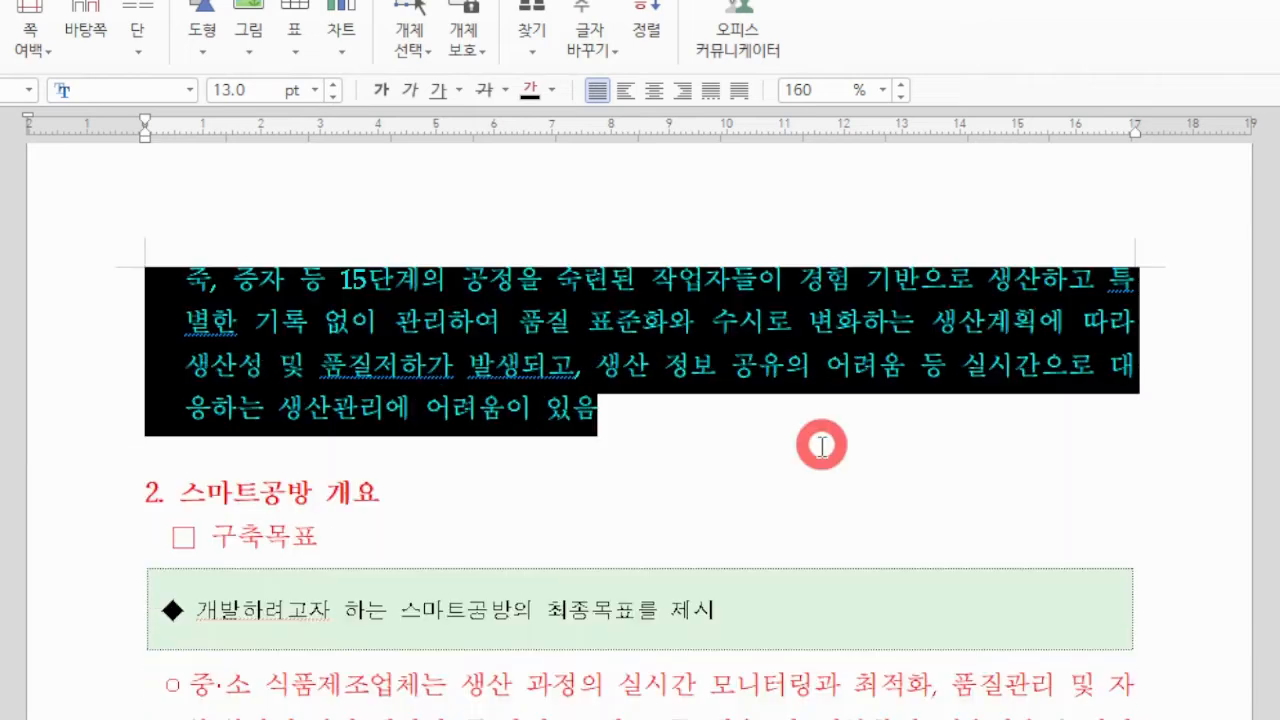
pyautogui.moveTo(145, 497); pyautogui.dragTo(403, 503)
pyautogui.scroll(-2, 486, 494)
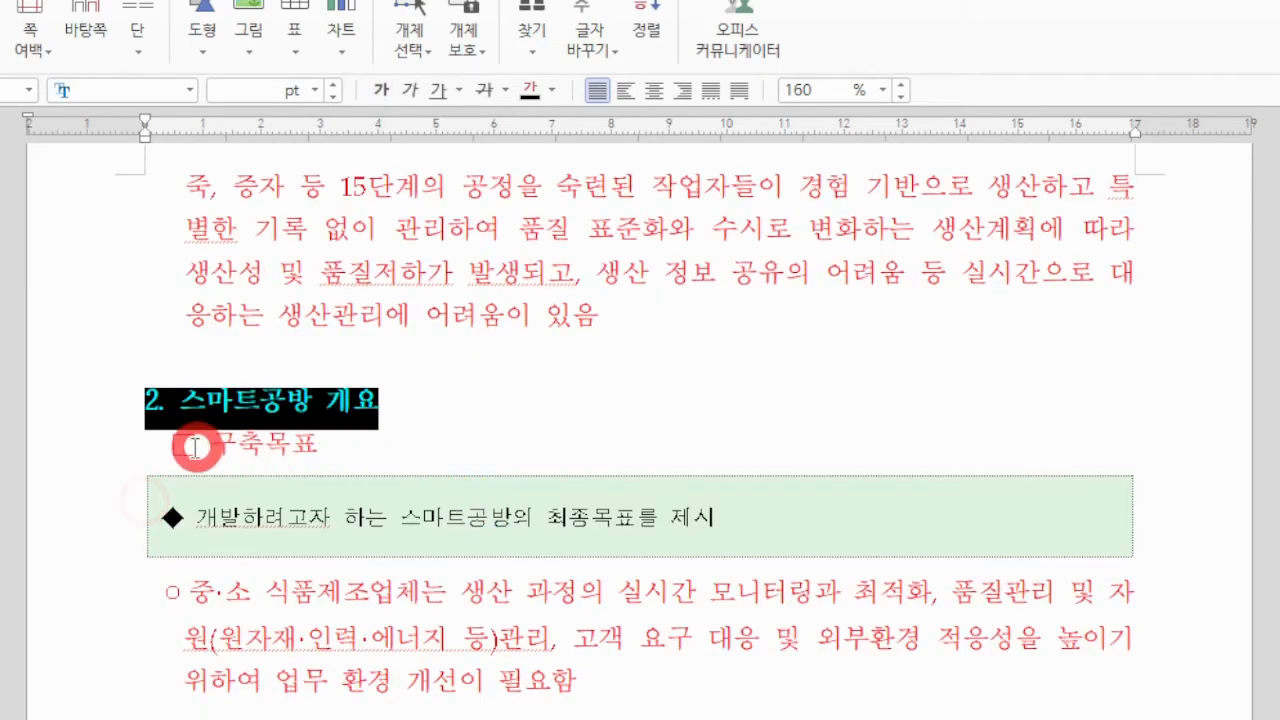
pyautogui.moveTo(170, 449); pyautogui.dragTo(363, 449)
pyautogui.click(391, 449)
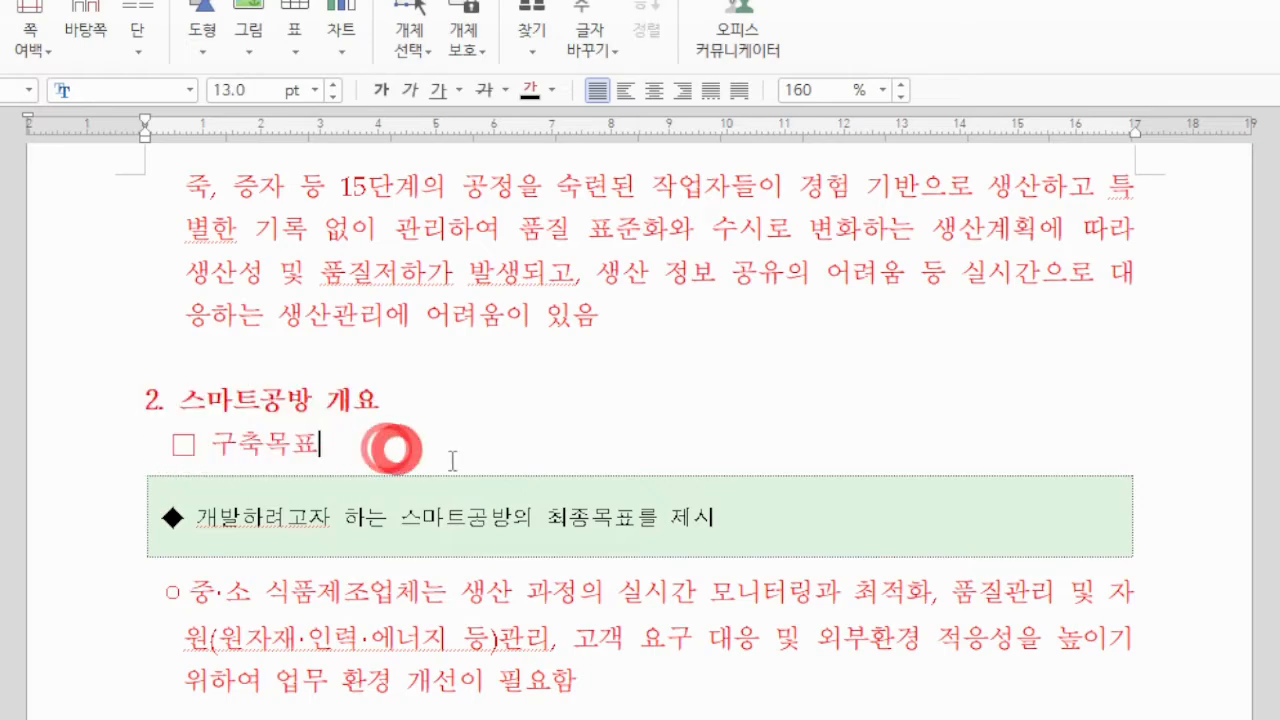
# Step: Examine the 지원동기 text alongside the guidance and sample bullets under 구축목표
pyautogui.scroll(4, 650, 493)
pyautogui.scroll(5, 650, 493)
pyautogui.scroll(-1, 671, 523)
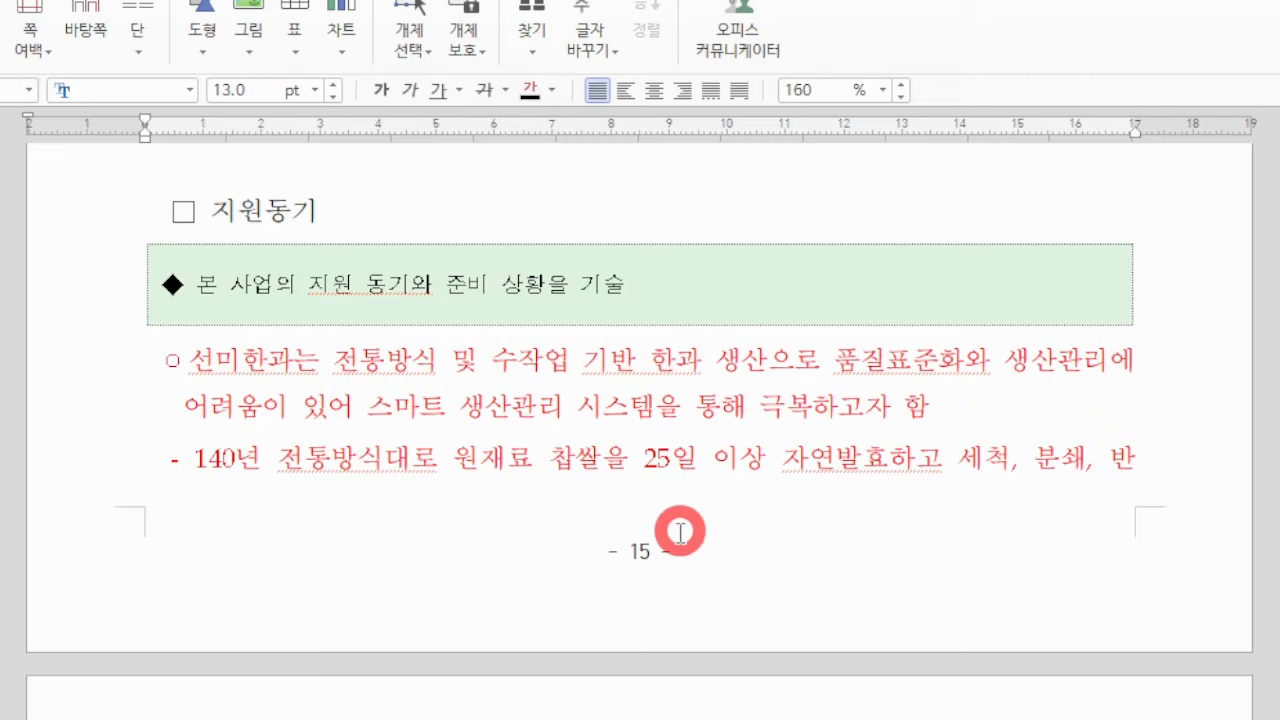
pyautogui.scroll(-3, 700, 589)
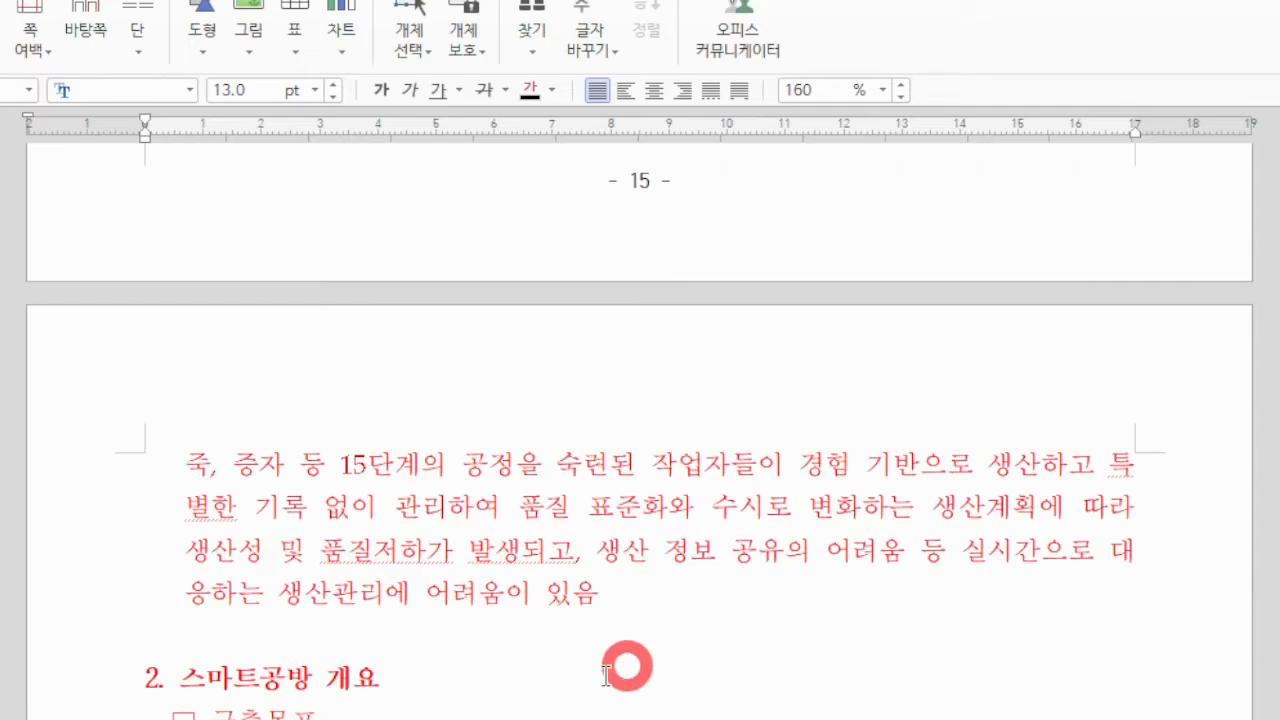
pyautogui.scroll(-6, 730, 670)
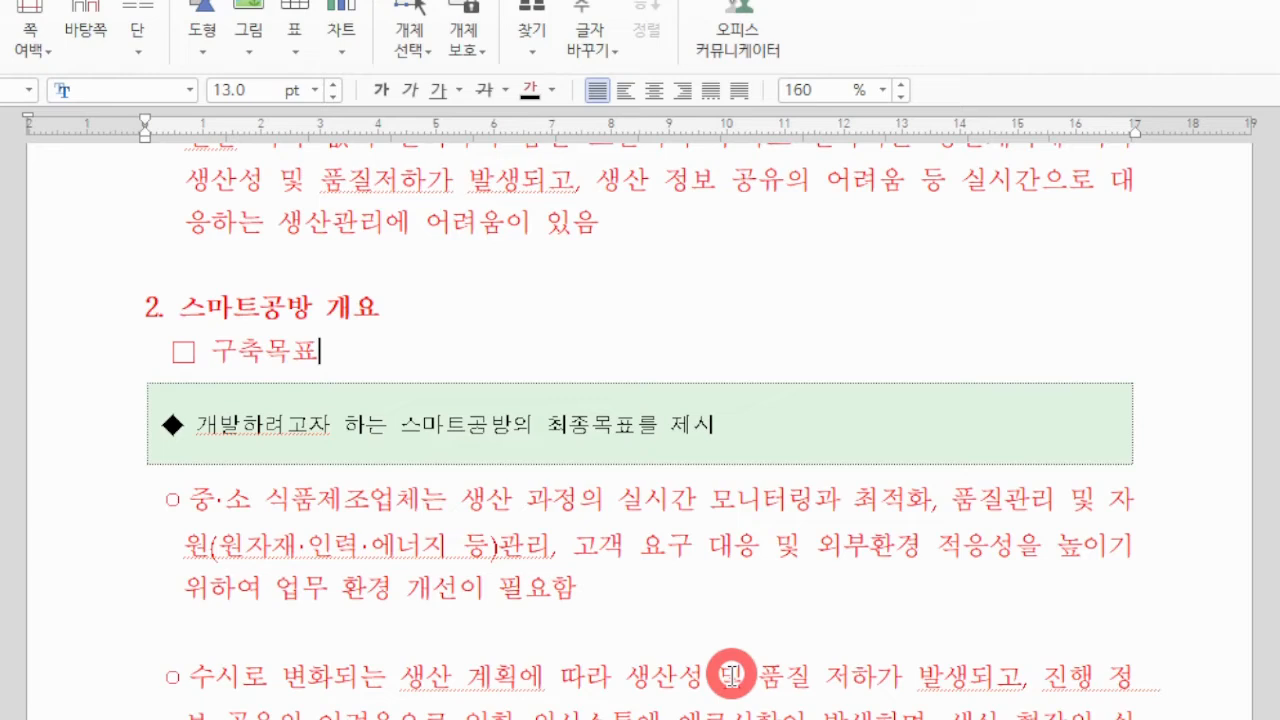
pyautogui.press('Hangul')
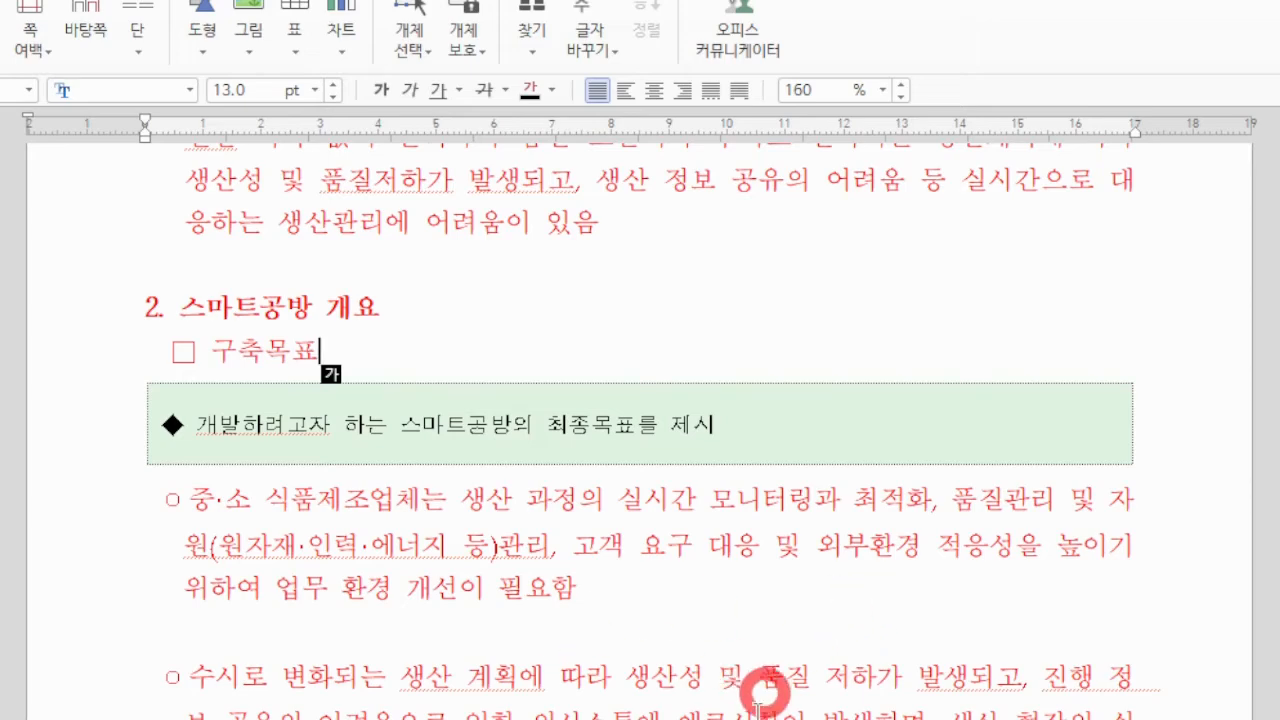
pyautogui.scroll(-3, 757, 689)
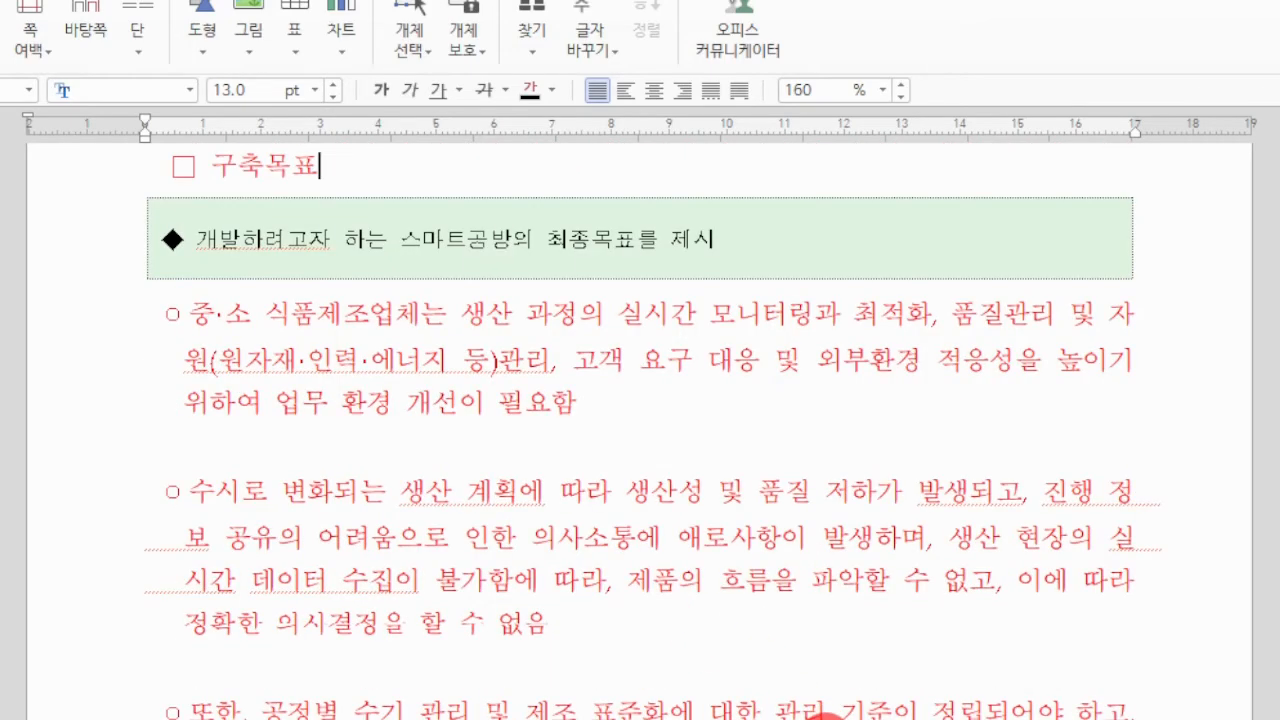
pyautogui.scroll(7, 826, 712)
pyautogui.scroll(-10, 826, 712)
pyautogui.scroll(-3, 640, 430)
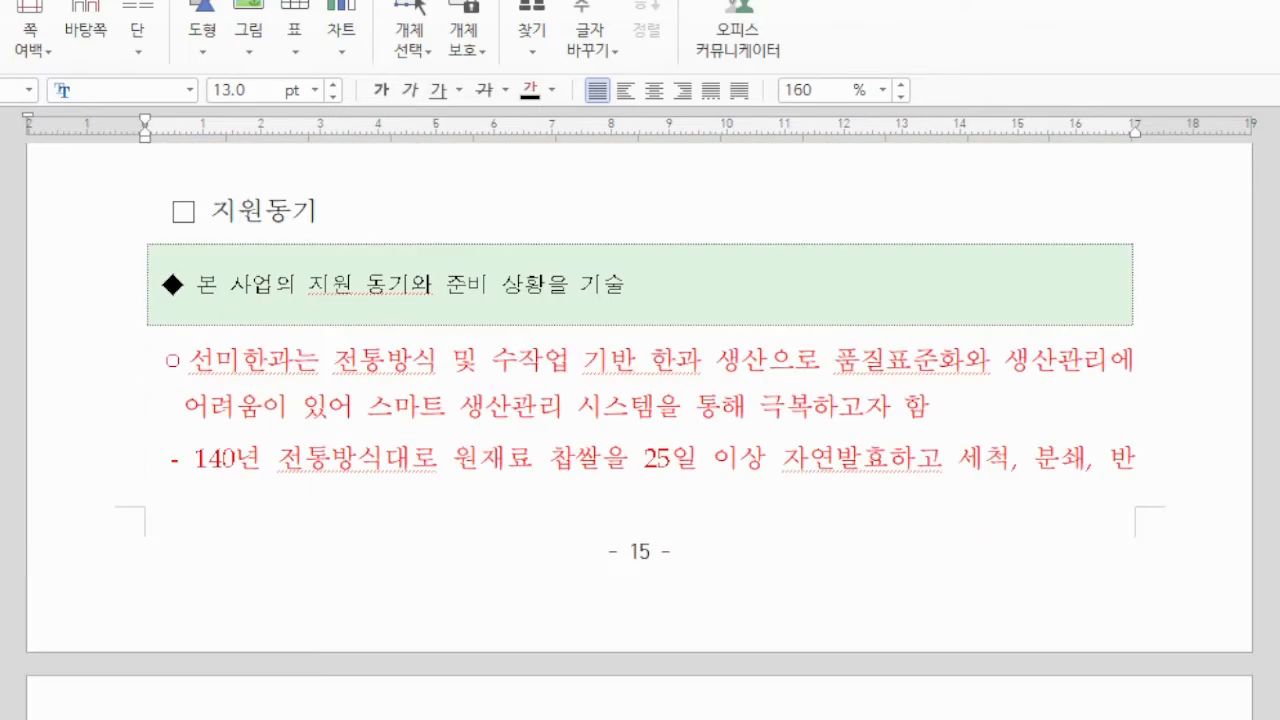
# Step: Highlight the opening text of 지원동기 from 선미한과는 and continue reading to the 구축목표 sample bullets
pyautogui.moveTo(188, 359); pyautogui.dragTo(994, 486)
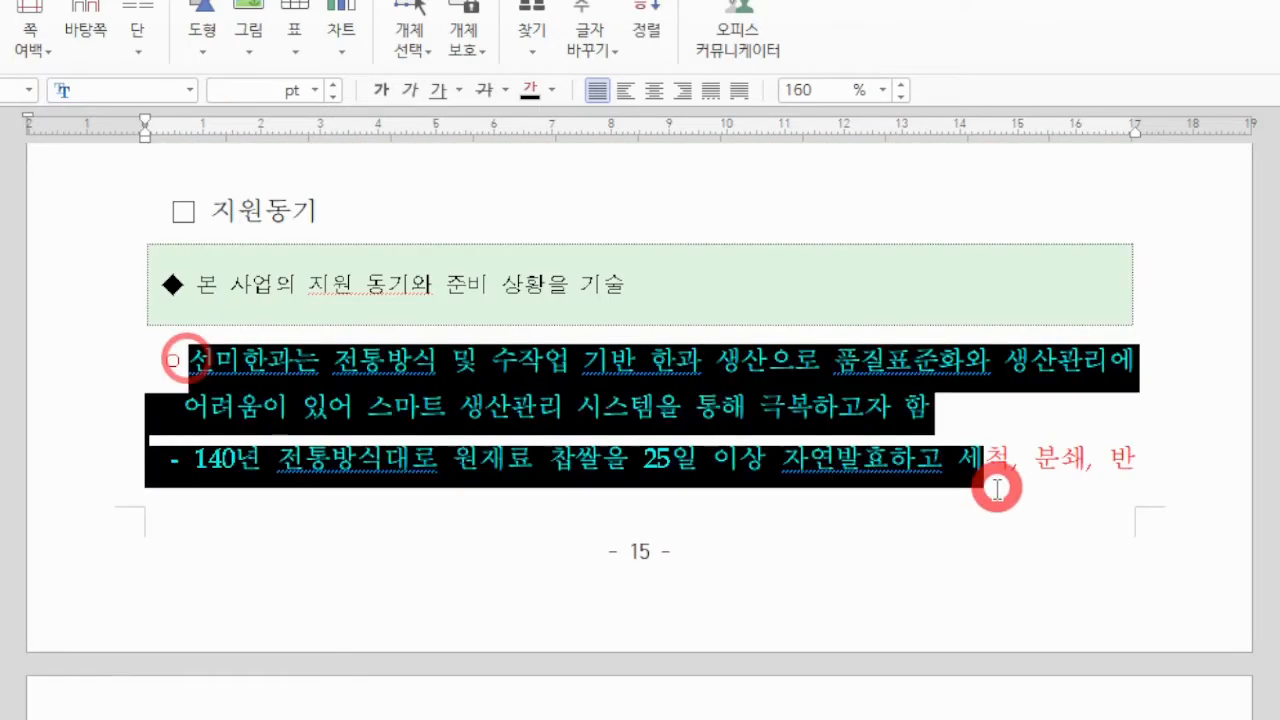
pyautogui.scroll(-3, 943, 620)
pyautogui.click(738, 601)
pyautogui.scroll(-2, 750, 640)
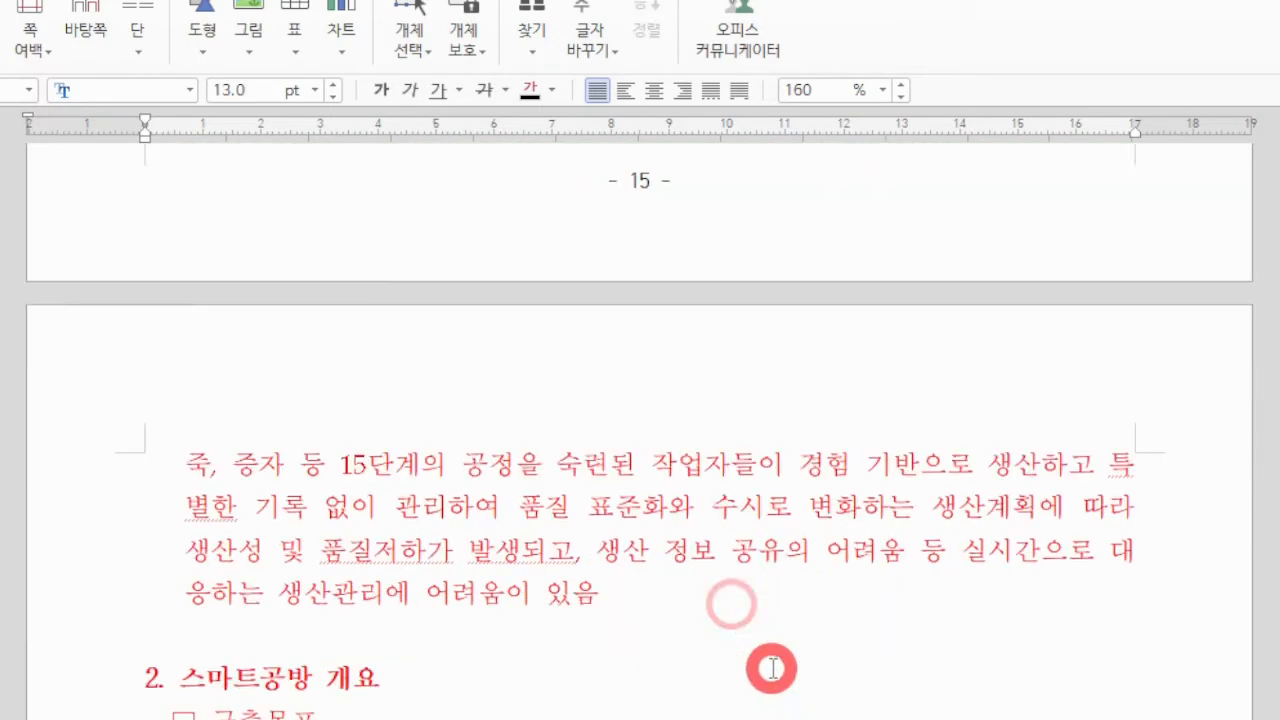
pyautogui.scroll(-2, 760, 560)
pyautogui.scroll(-3, 760, 502)
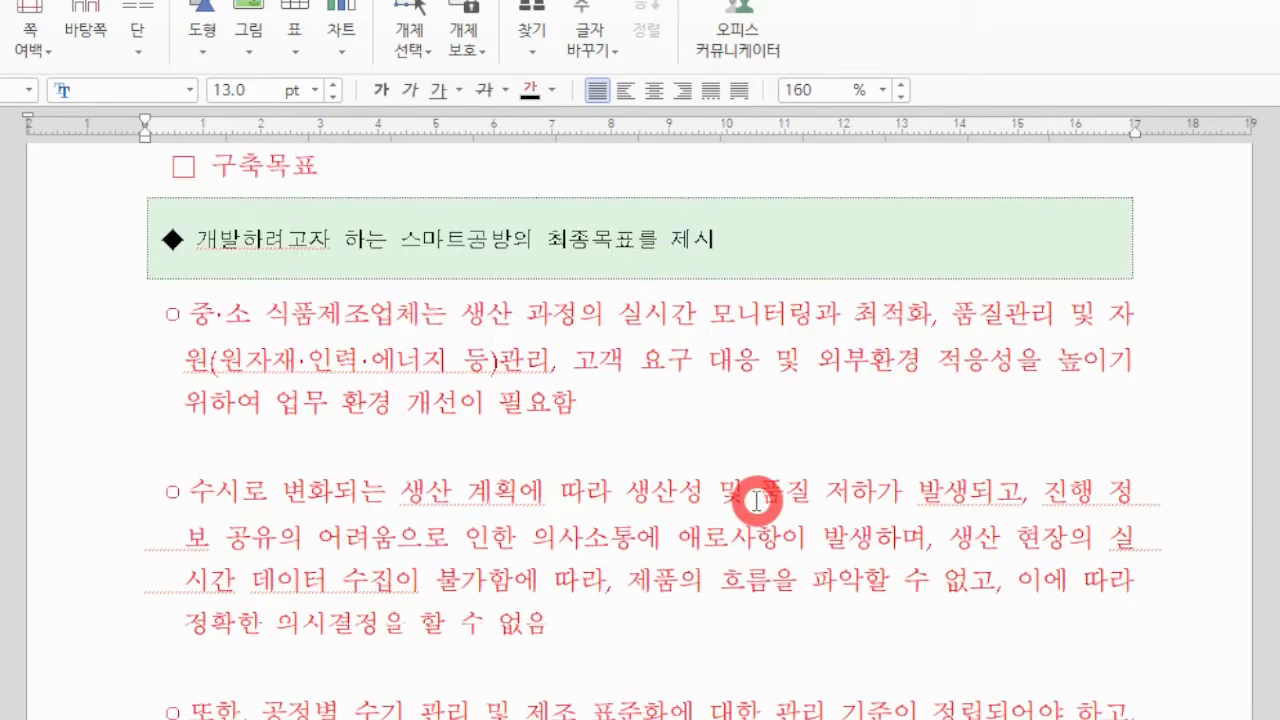
# Step: Highlight the second 구축목표 bullet, from 수시로 변화되는 to 할 수 없음, and compare it with the 지원동기 text
pyautogui.scroll(2, 777, 514)
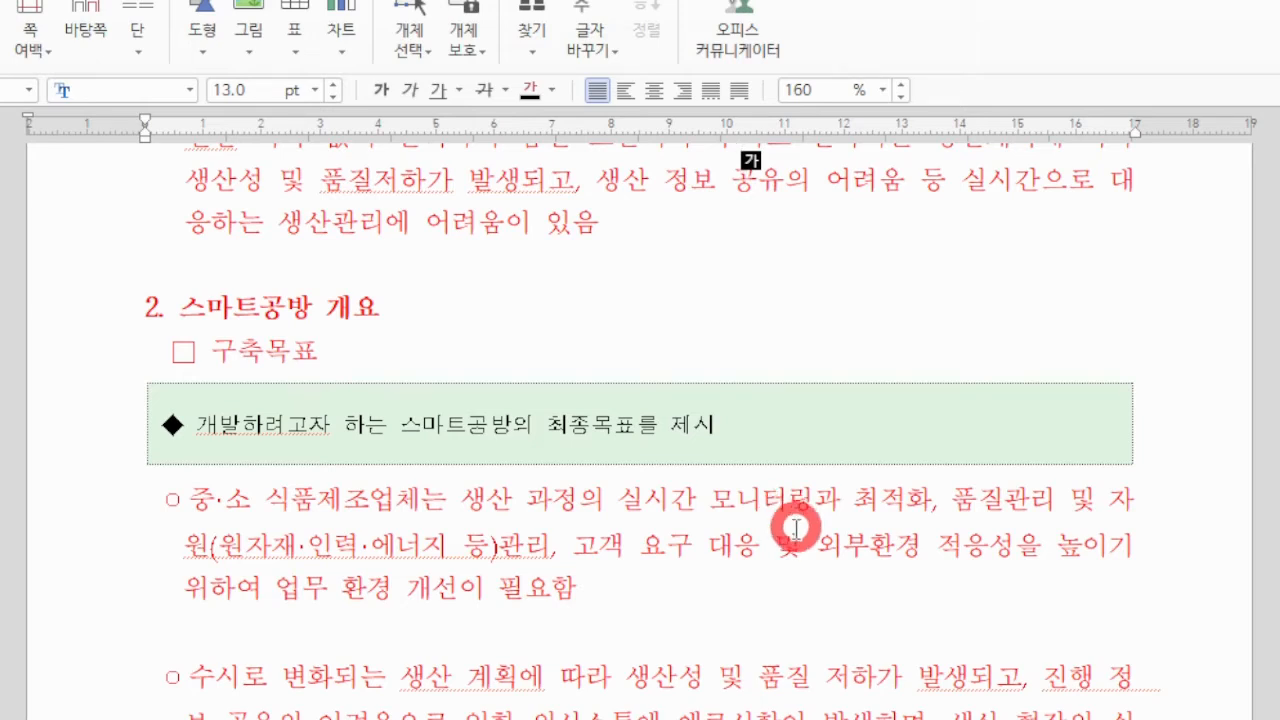
pyautogui.click(815, 545)
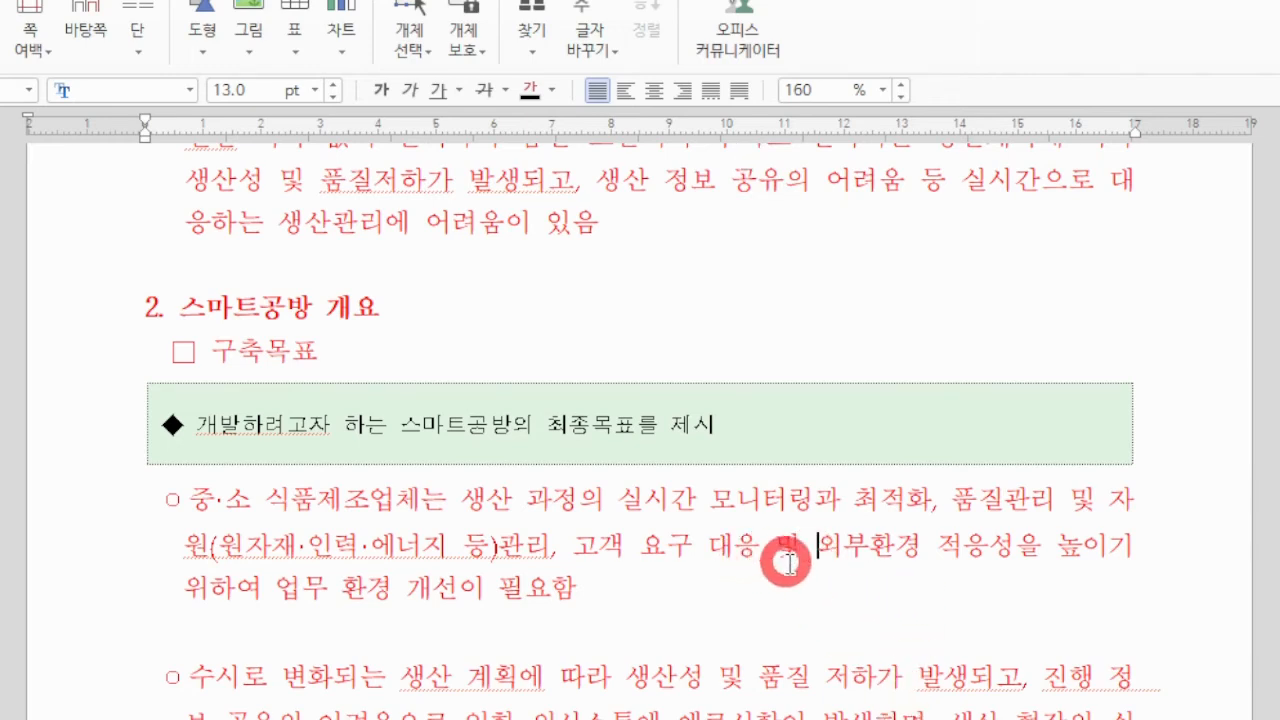
pyautogui.scroll(-3, 795, 565)
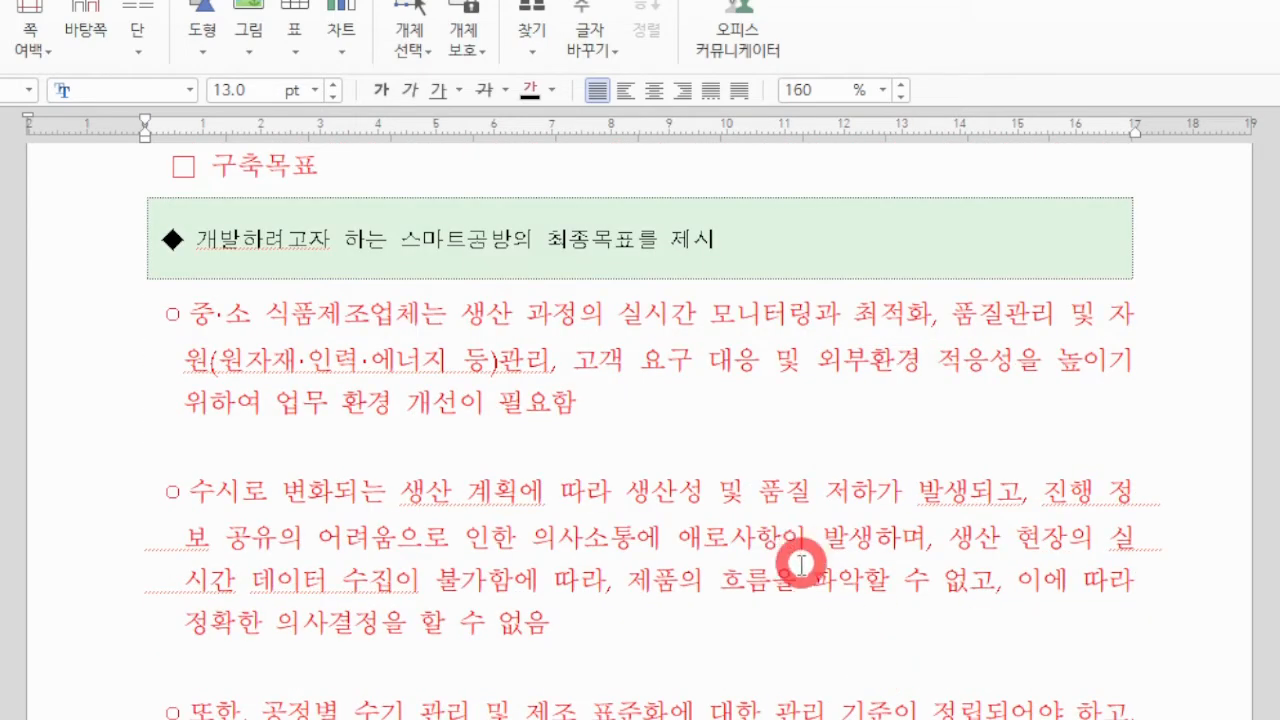
pyautogui.moveTo(165, 490); pyautogui.dragTo(608, 628)
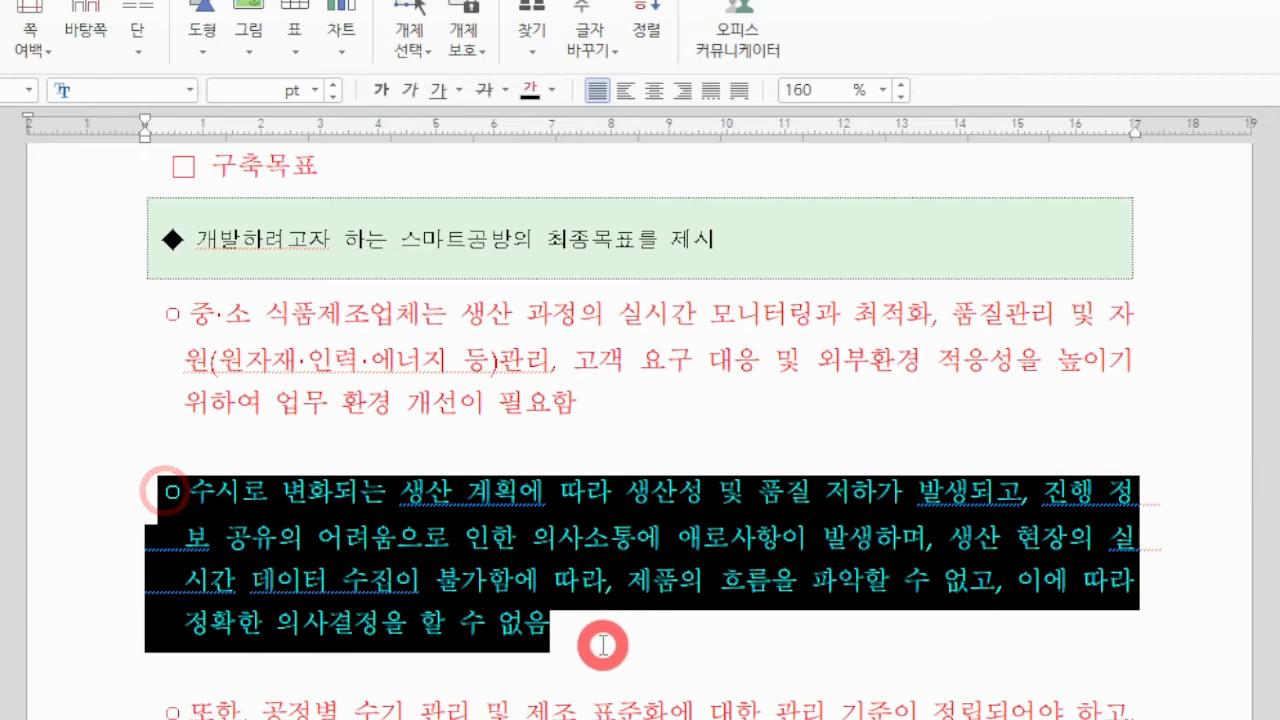
pyautogui.click(603, 638)
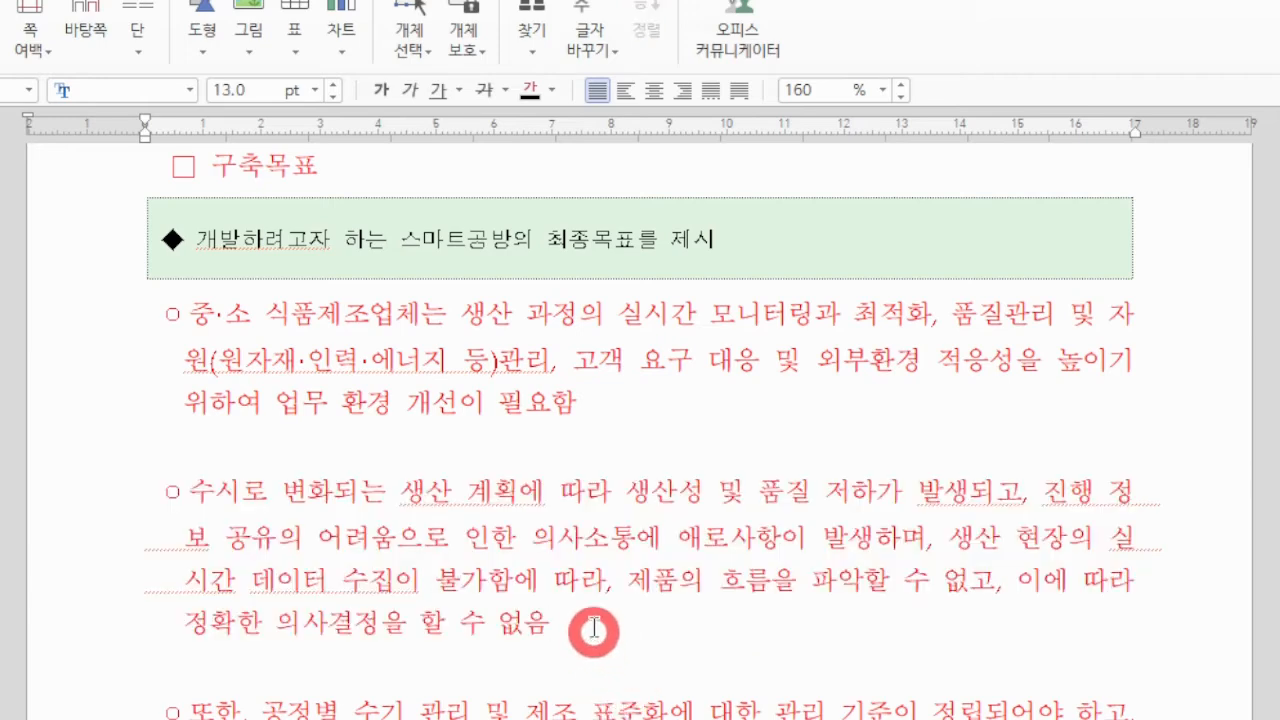
pyautogui.moveTo(592, 624); pyautogui.dragTo(145, 486)
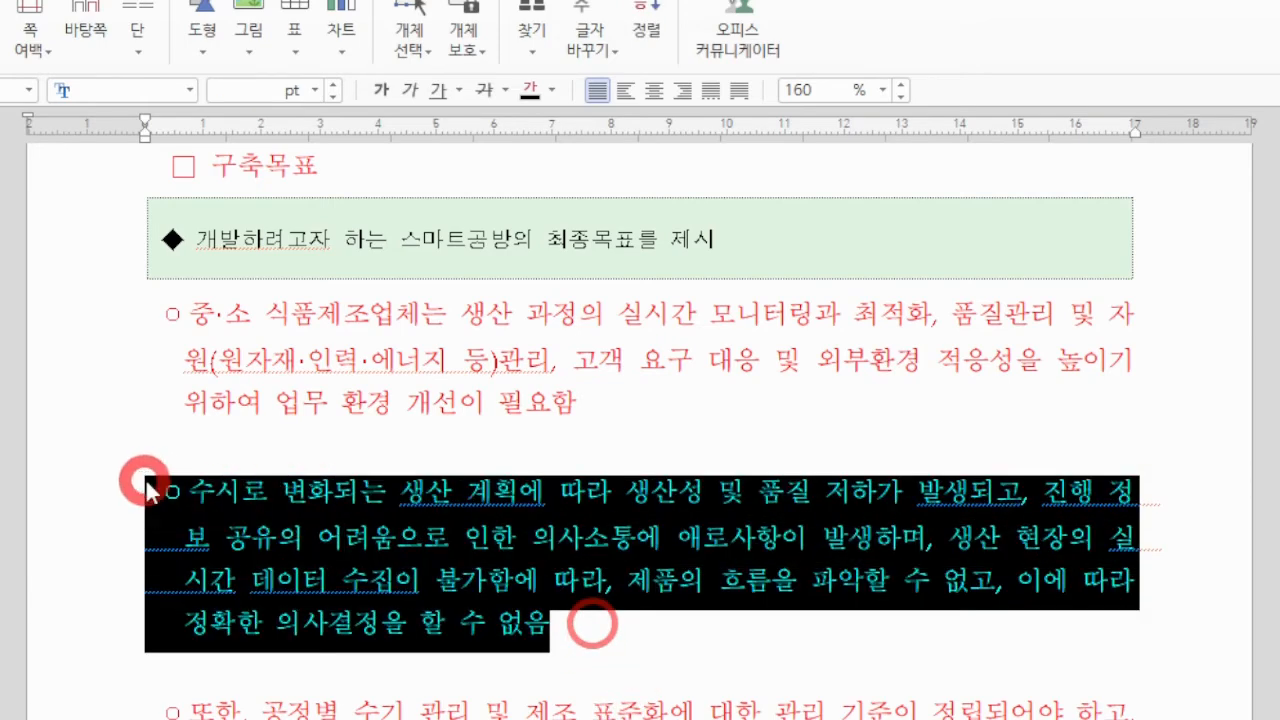
pyautogui.scroll(2, 638, 602)
pyautogui.scroll(5, 638, 602)
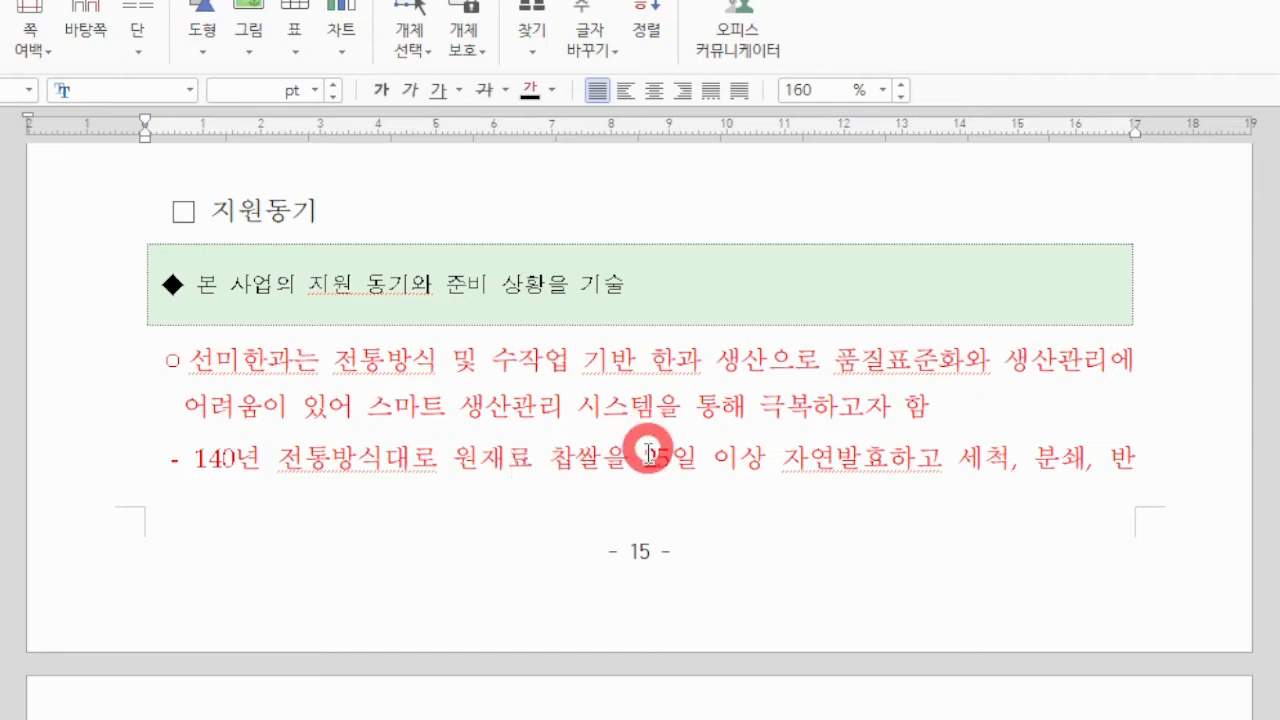
pyautogui.scroll(-5, 640, 437)
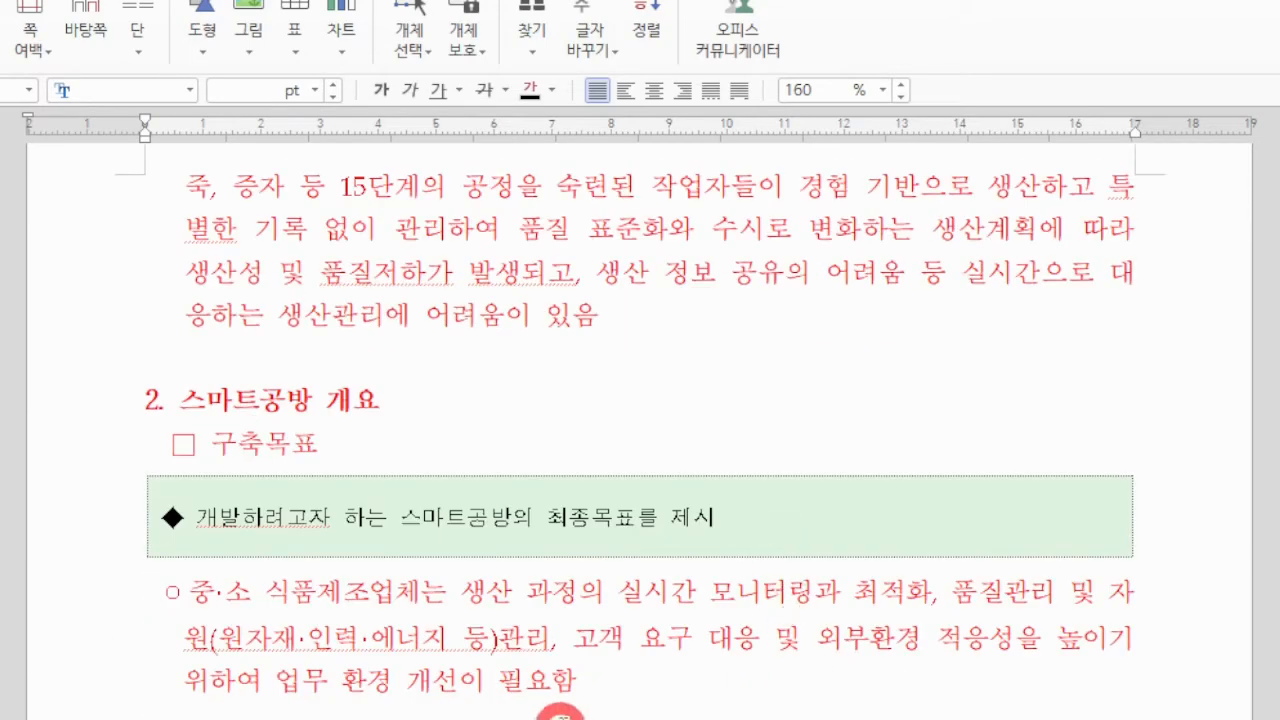
# Step: Highlight the 스마트공방의 주요 기능 및 범위 heading together with the opening lines of the 선미한과 system description below it, then clear the highlight
pyautogui.scroll(-2, 602, 650)
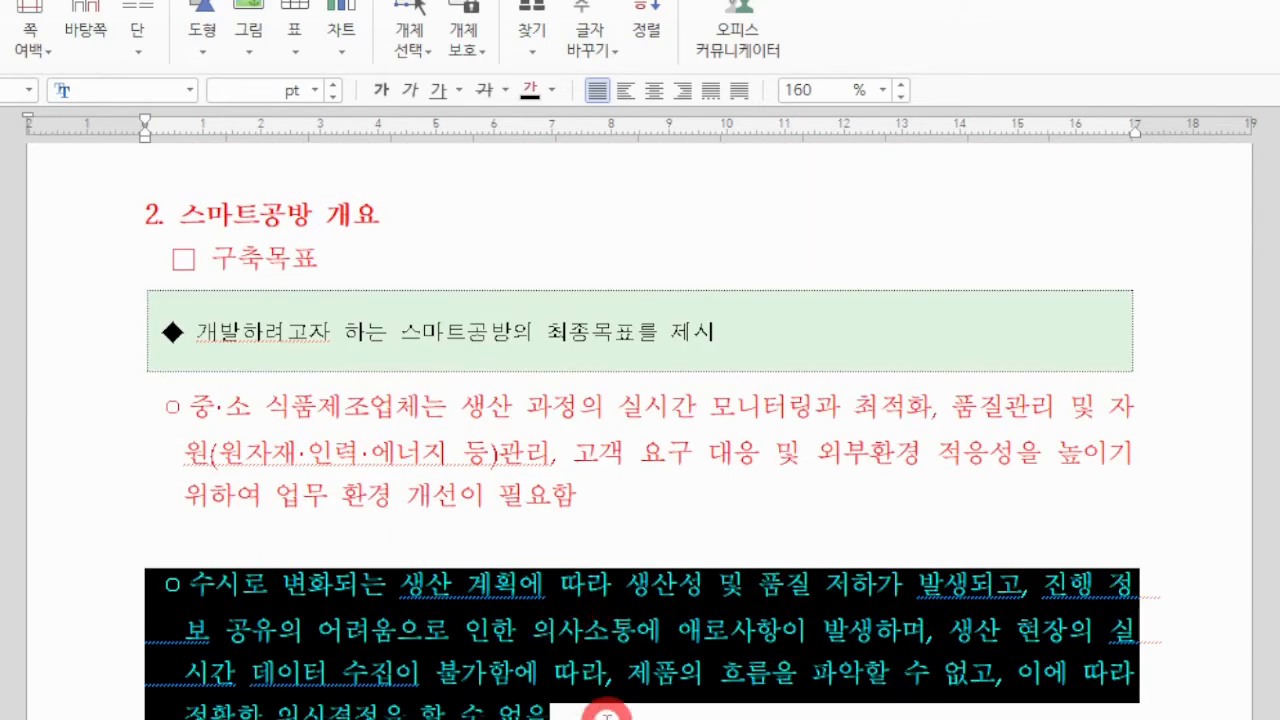
pyautogui.click(555, 700)
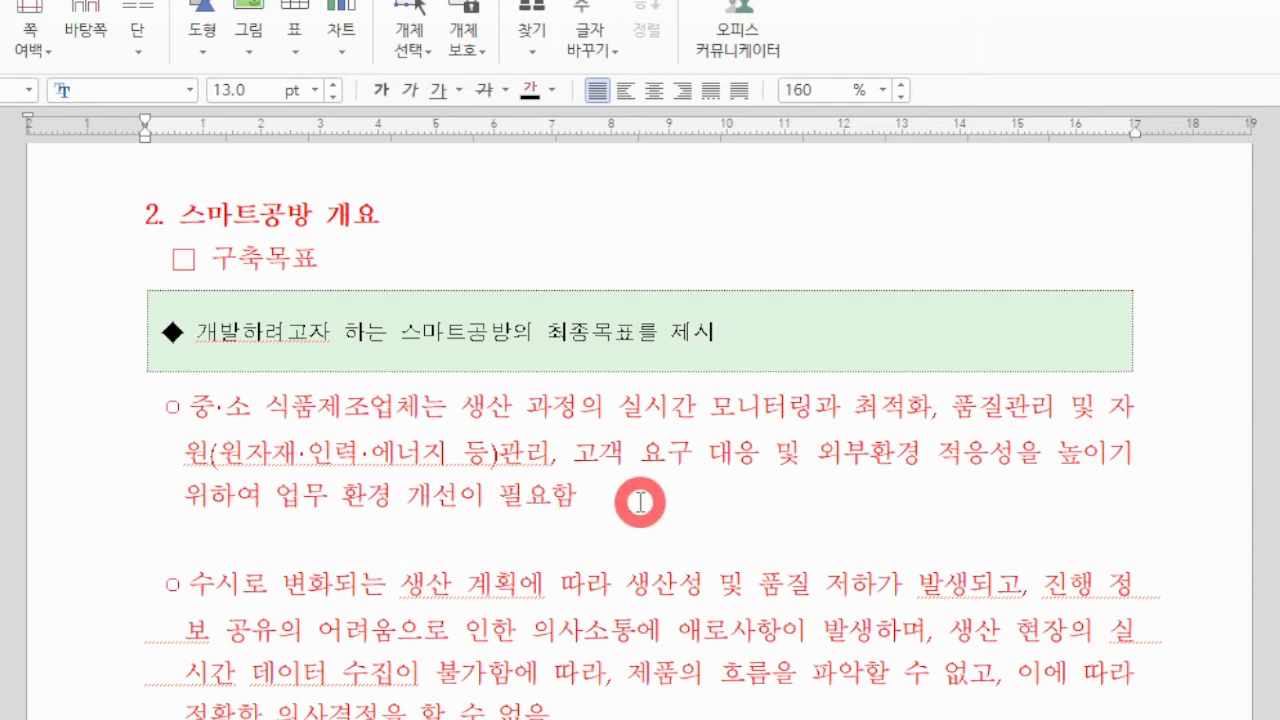
pyautogui.scroll(-10, 640, 502)
pyautogui.scroll(-3, 644, 510)
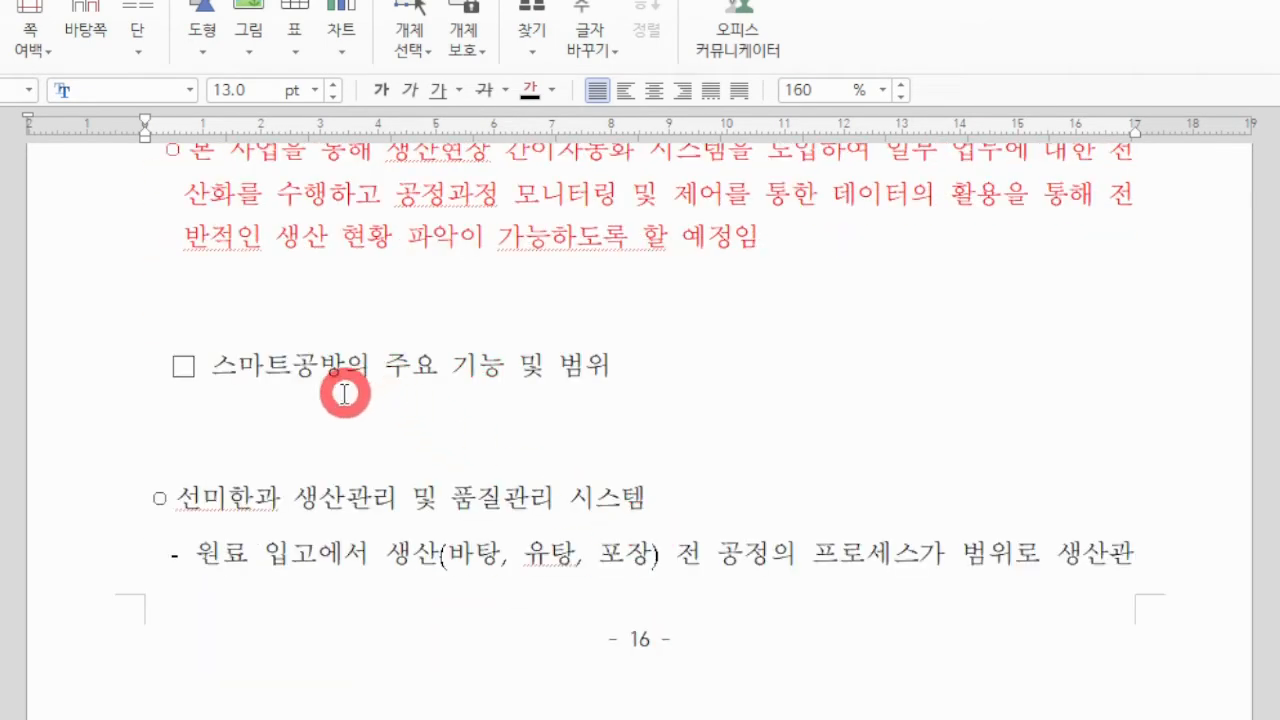
pyautogui.moveTo(151, 367); pyautogui.dragTo(1166, 577)
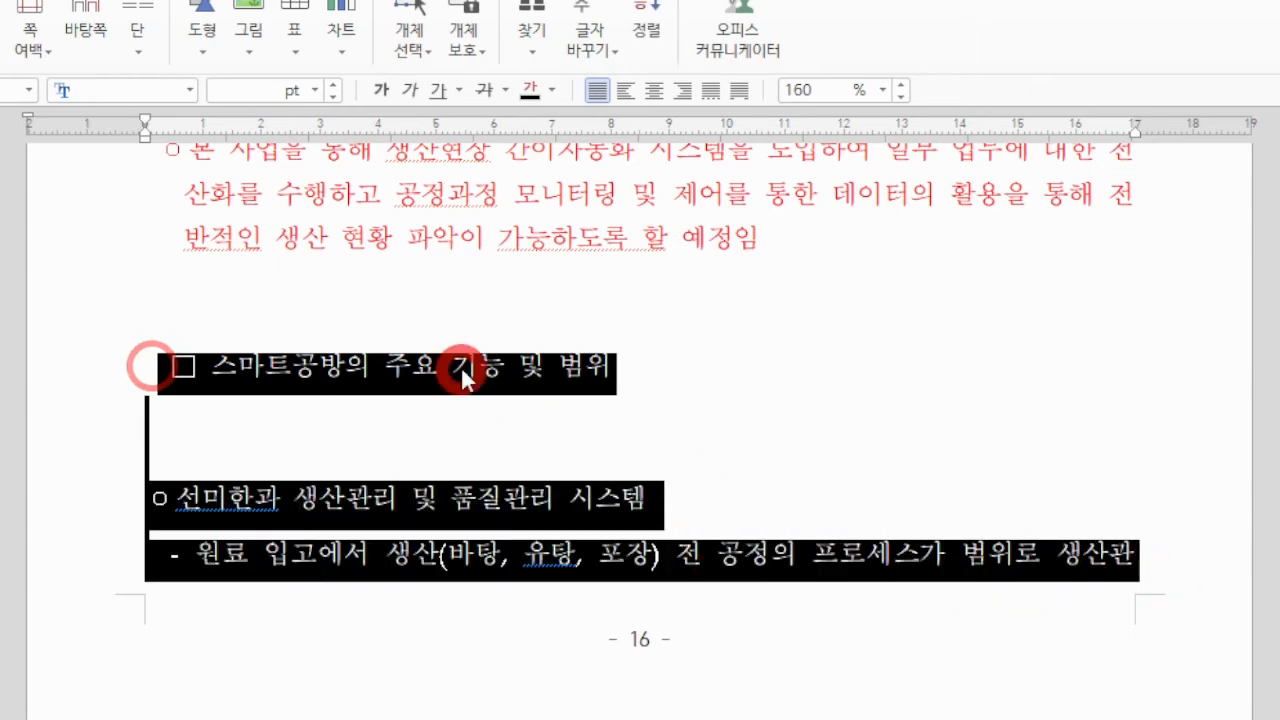
pyautogui.click(473, 432)
pyautogui.click(538, 524)
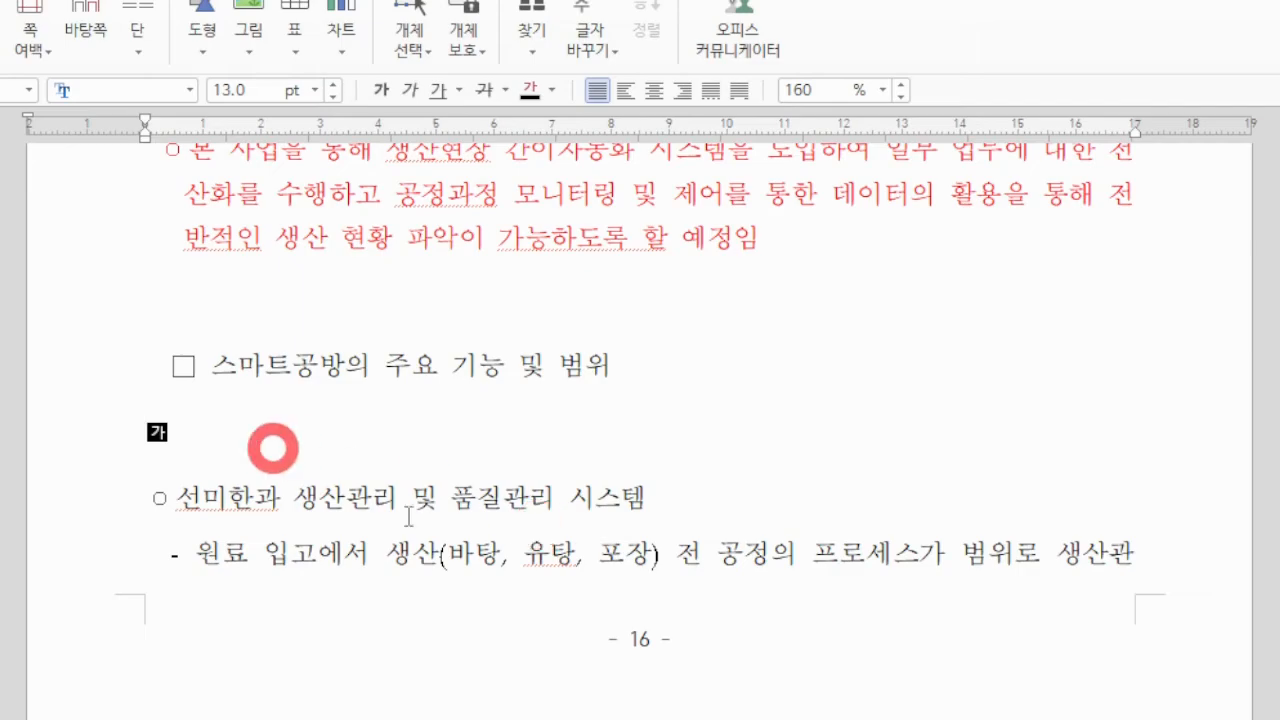
# Step: Examine the smart workshop system diagram, the data IN/OUT flow diagram and the process flowchart that follow the 주요 기능 및 범위 section
pyautogui.scroll(-10, 889, 591)
pyautogui.scroll(5, 957, 585)
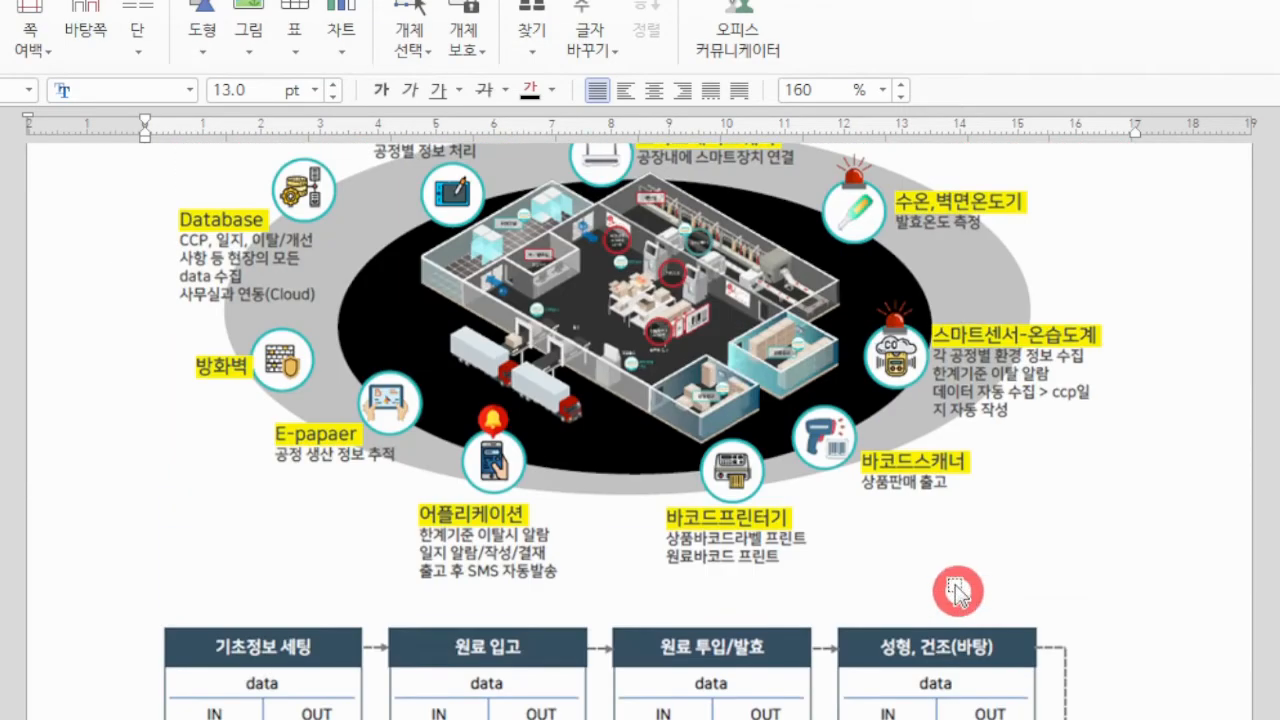
pyautogui.click(688, 460)
pyautogui.click(721, 686)
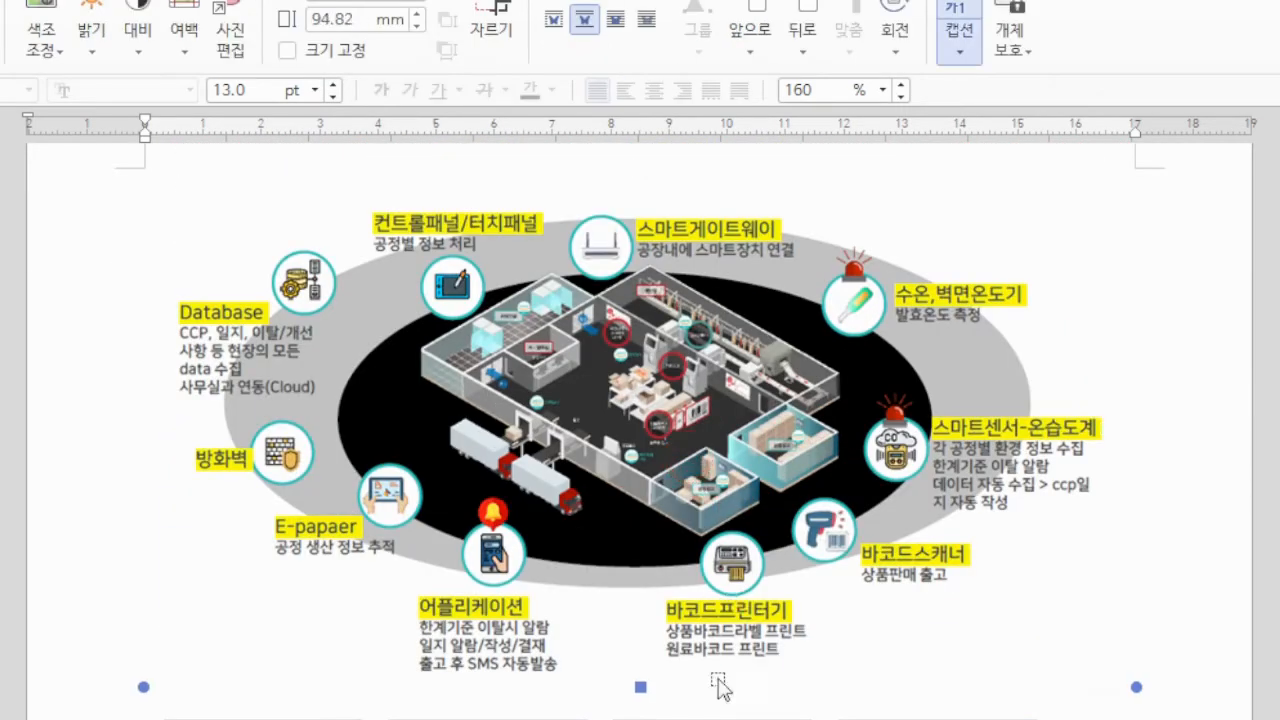
pyautogui.scroll(-5, 672, 410)
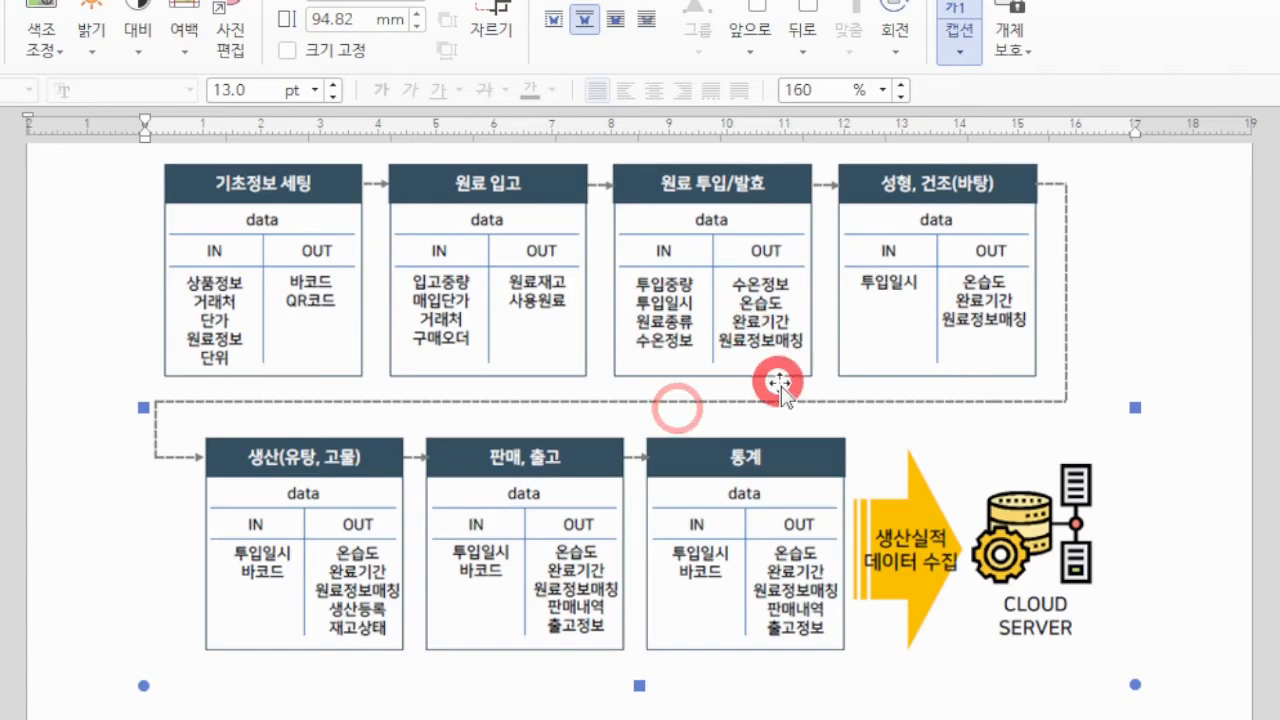
pyautogui.scroll(1, 757, 380)
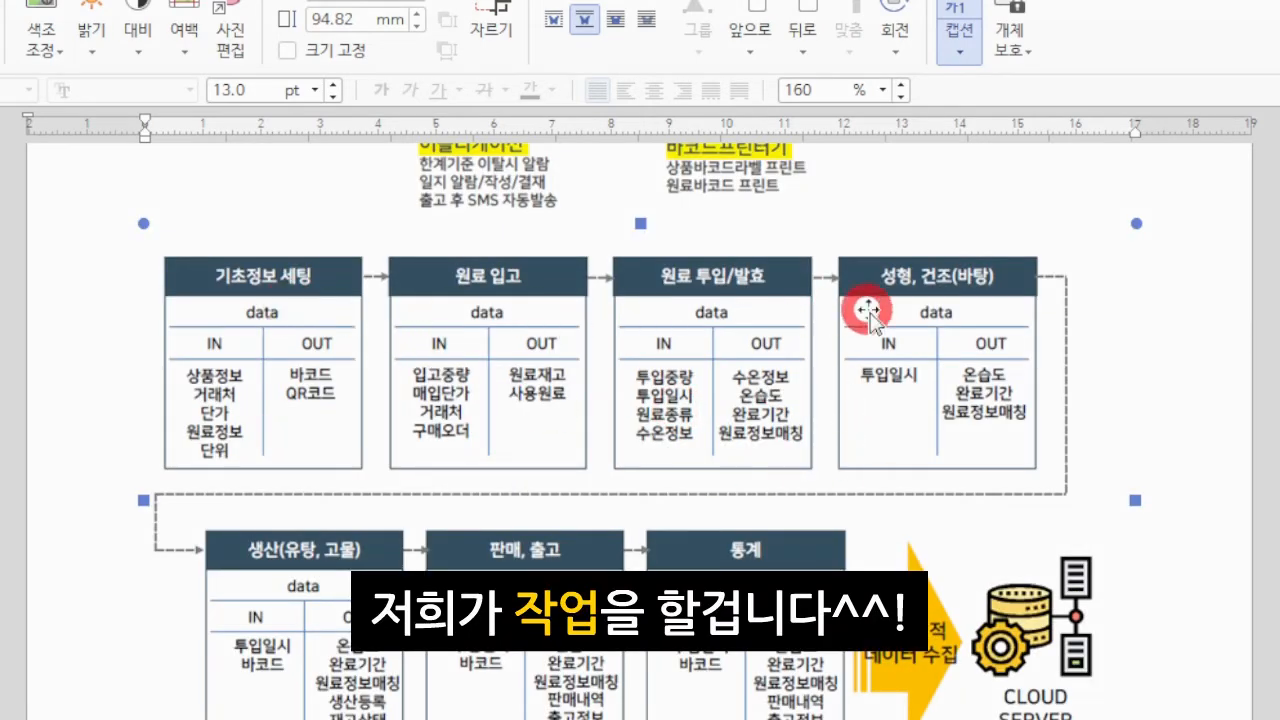
pyautogui.scroll(-2, 894, 688)
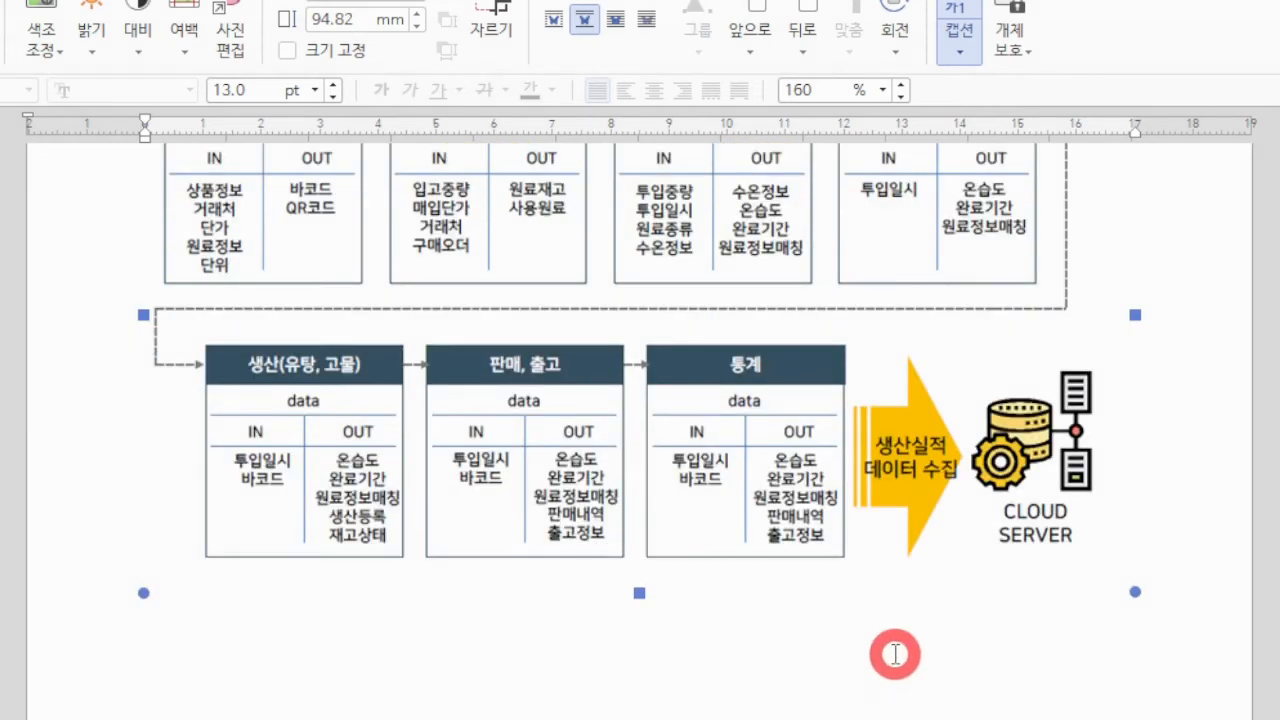
pyautogui.scroll(-8, 889, 617)
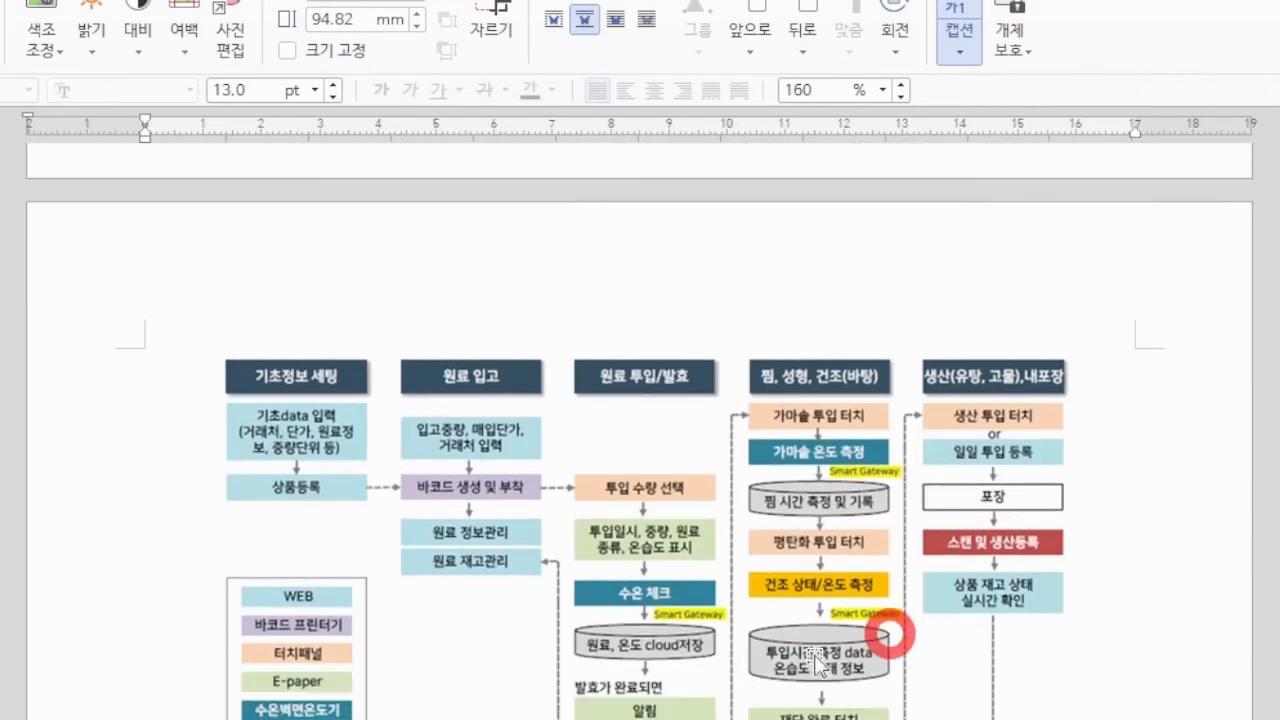
pyautogui.click(557, 668)
pyautogui.scroll(-1, 757, 571)
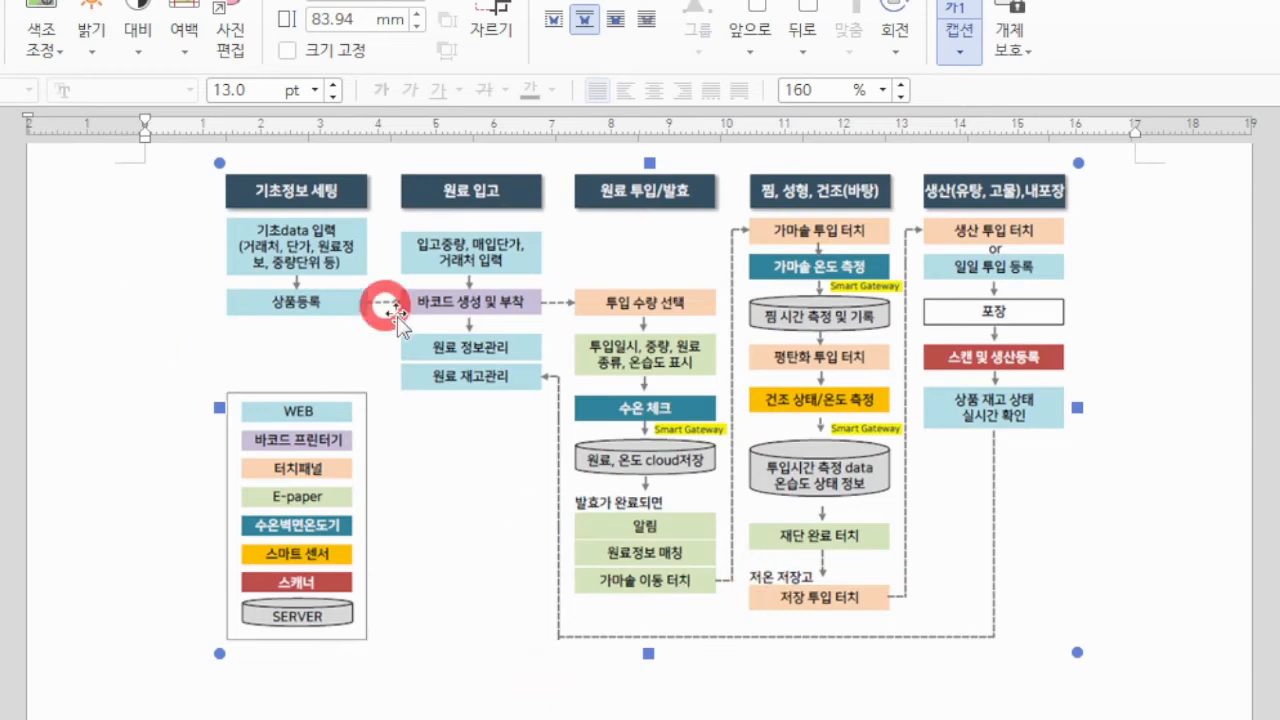
pyautogui.scroll(-2, 440, 336)
pyautogui.scroll(-2, 517, 345)
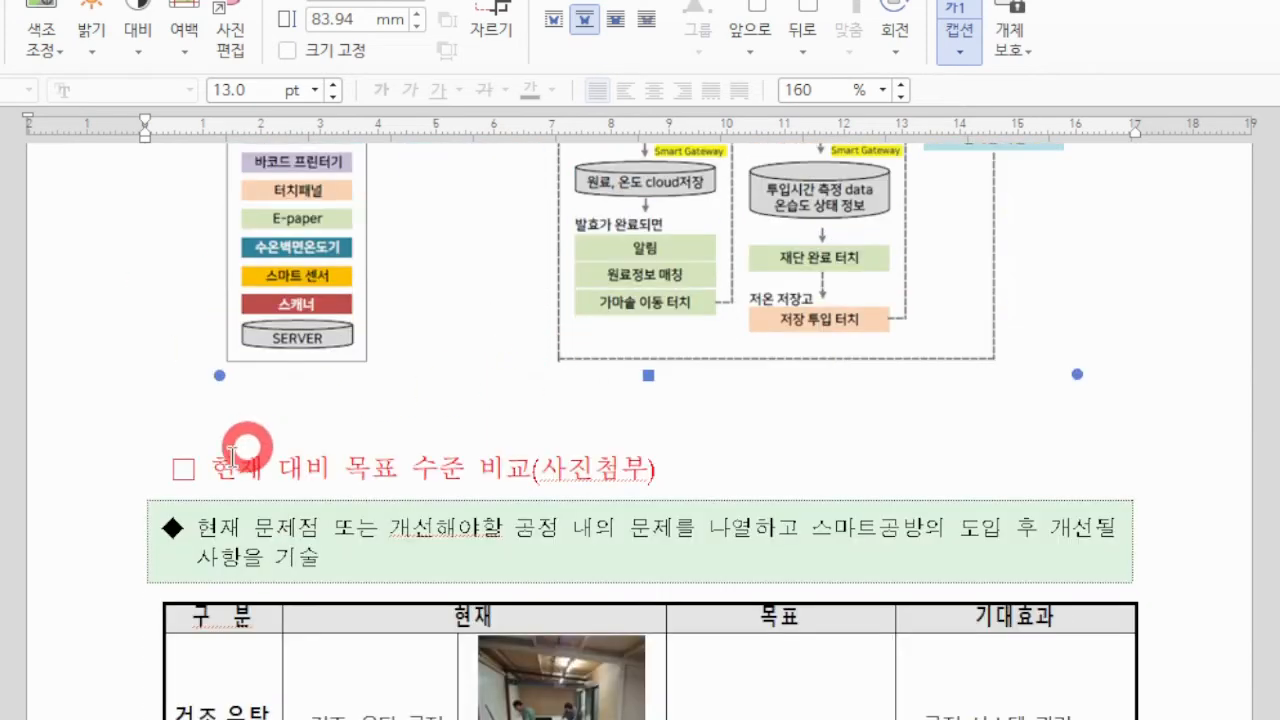
# Step: Highlight the heading 현재 대비 목표 수준 비교(사진첨부) and select the 수작업 생산현장 photo in the comparison table's first row
pyautogui.moveTo(173, 472); pyautogui.dragTo(680, 487)
pyautogui.click(668, 462)
pyautogui.scroll(-4, 690, 560)
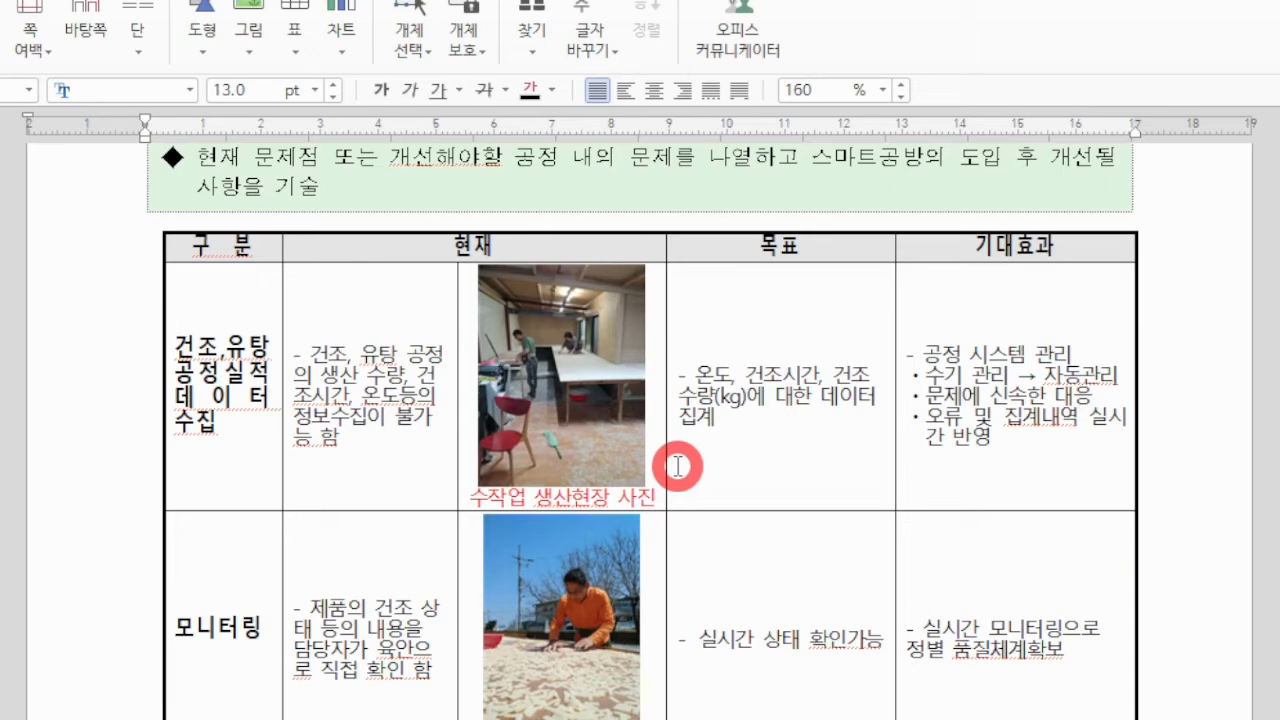
pyautogui.scroll(3, 678, 466)
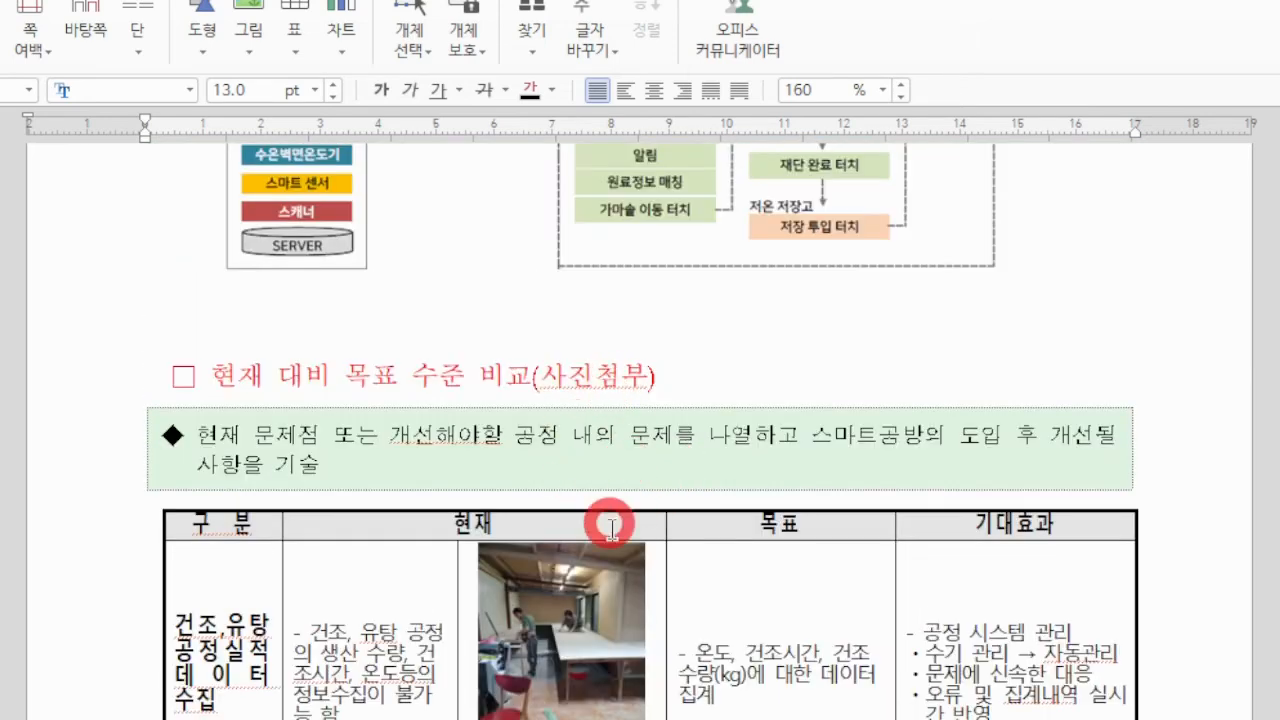
pyautogui.click(560, 603)
pyautogui.scroll(-1, 724, 433)
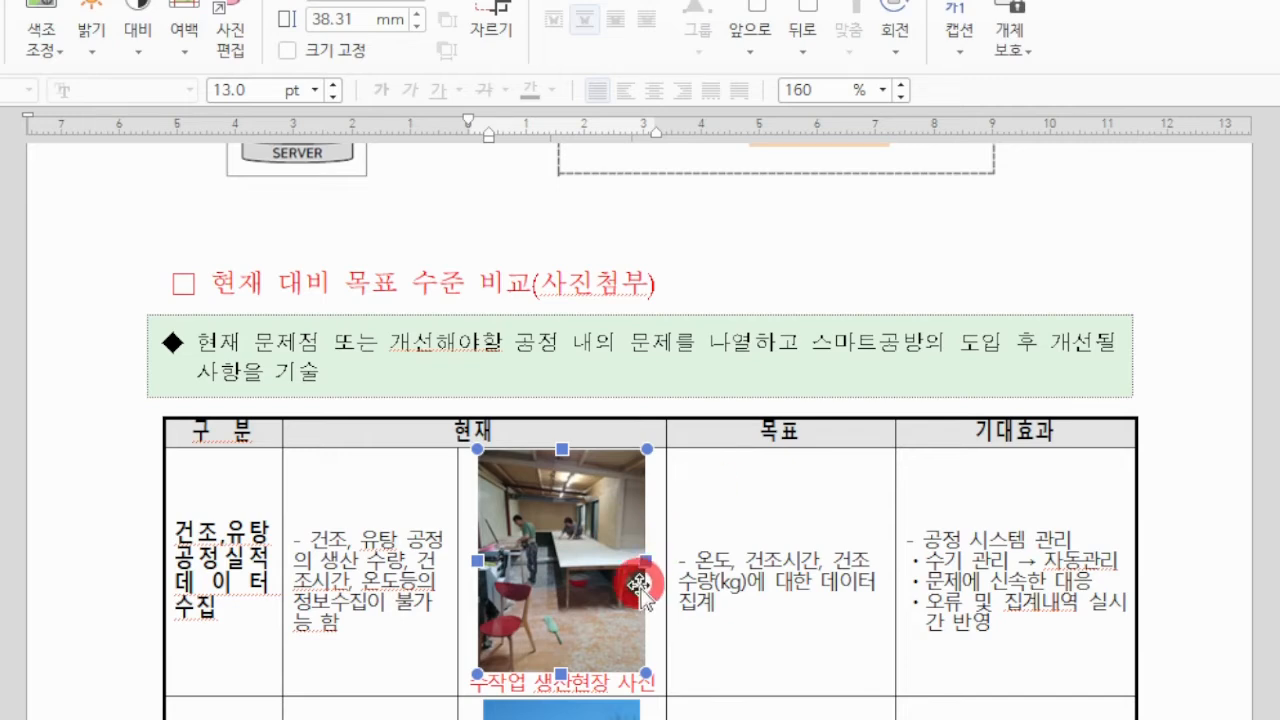
# Step: Color the 현재 description text in the 건조,유탕 공정실적 데이터 수집 row of the comparison table red
pyautogui.scroll(-3, 635, 560)
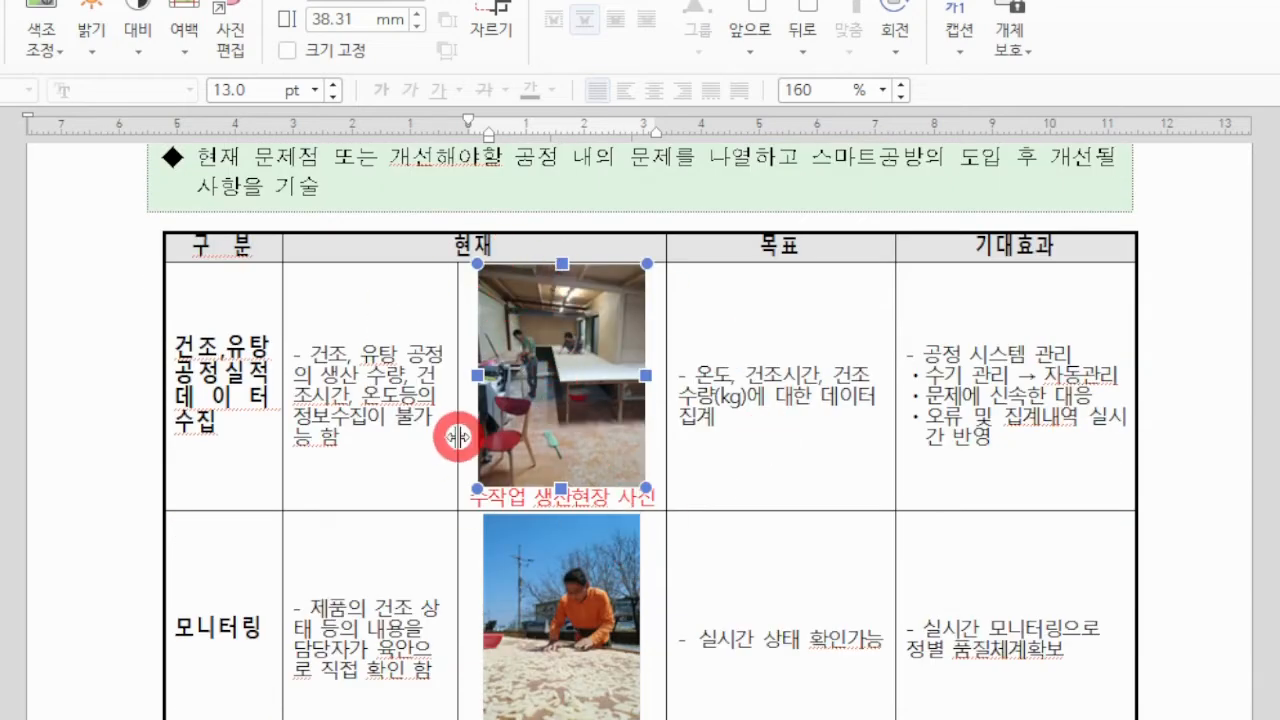
pyautogui.moveTo(291, 345); pyautogui.dragTo(412, 445)
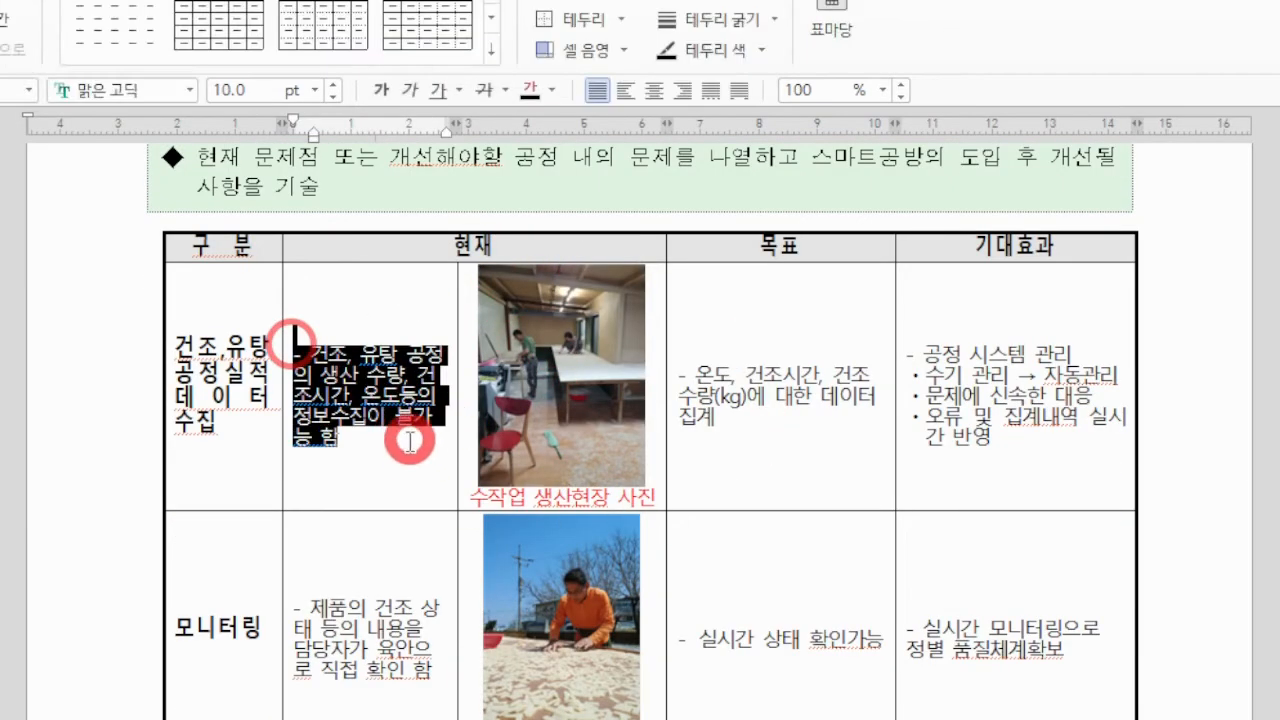
pyautogui.click(552, 90)
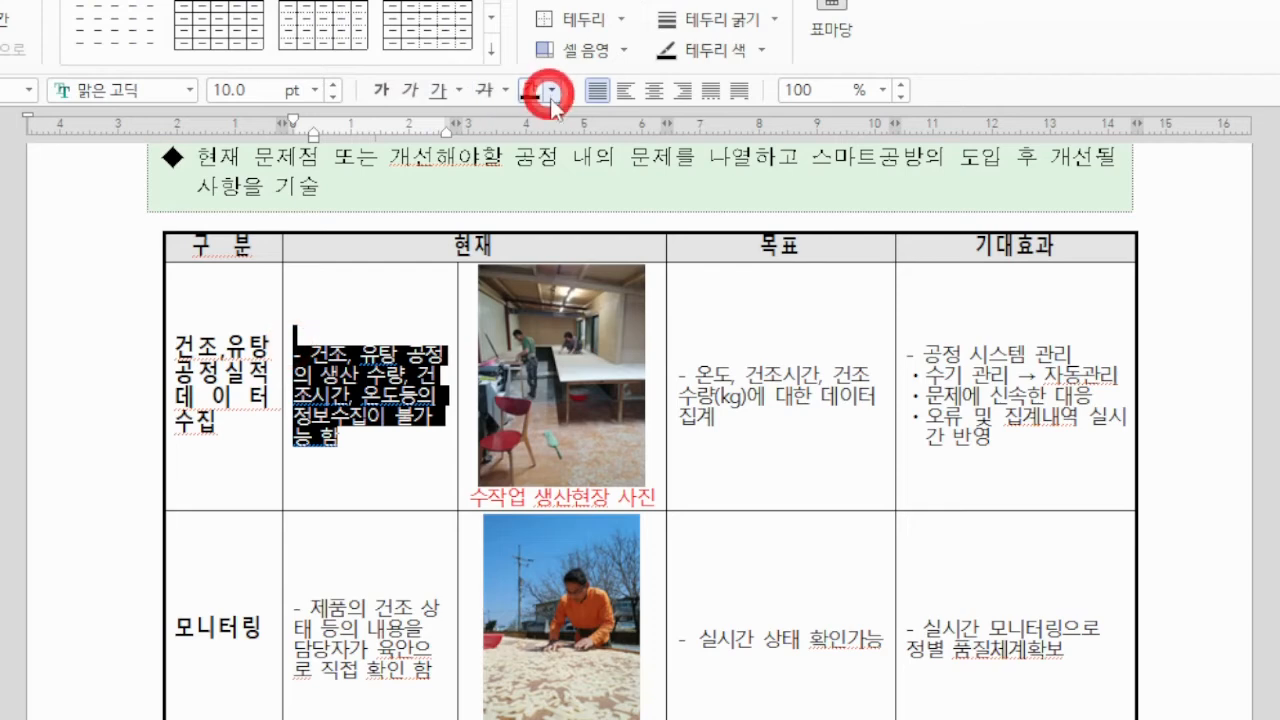
pyautogui.click(562, 312)
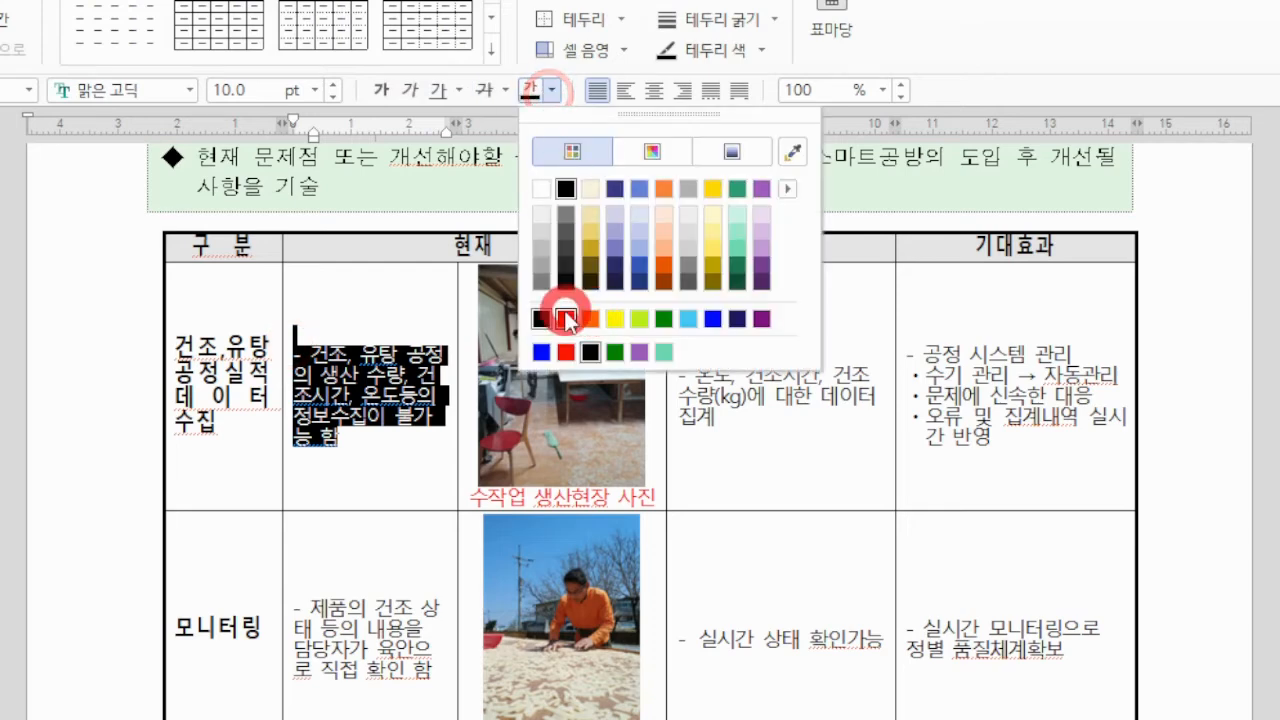
pyautogui.click(366, 470)
# Step: Review the 모니터링, 건조기/장비 set and 품질관리 rows of the comparison table and select the photo in the 품질관리 row
pyautogui.scroll(-2, 459, 399)
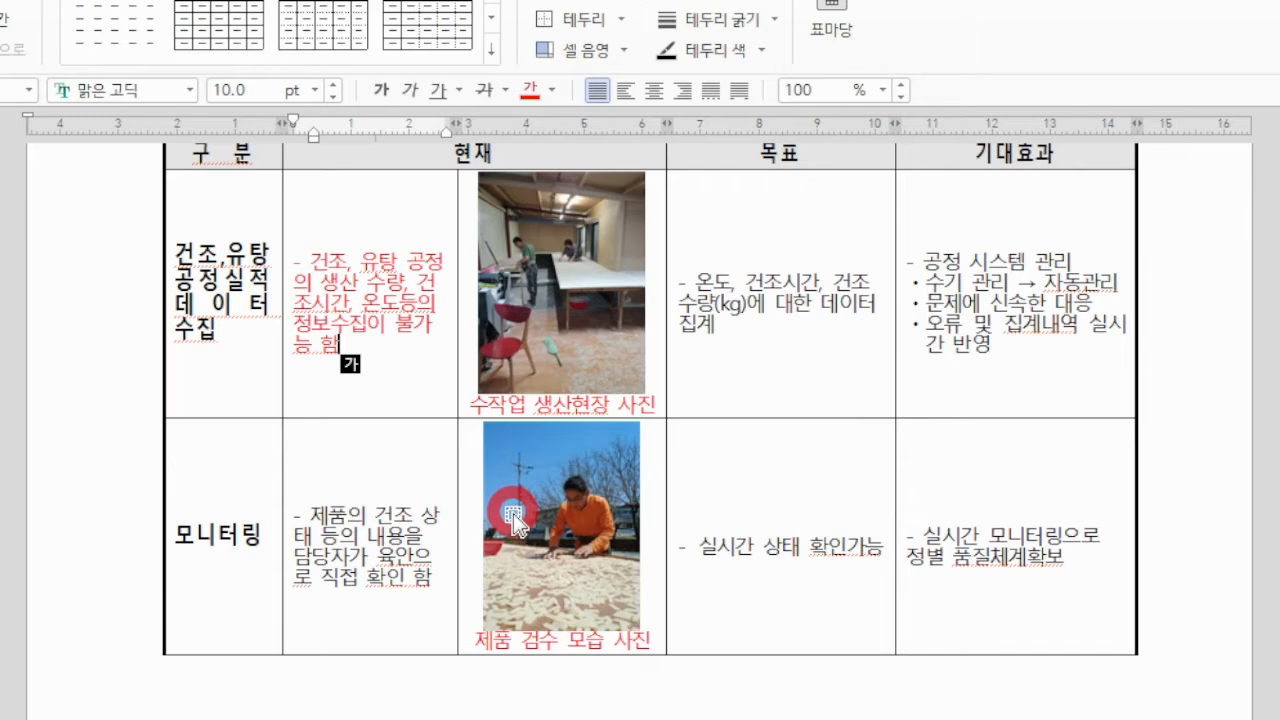
pyautogui.scroll(-10, 666, 466)
pyautogui.click(612, 719)
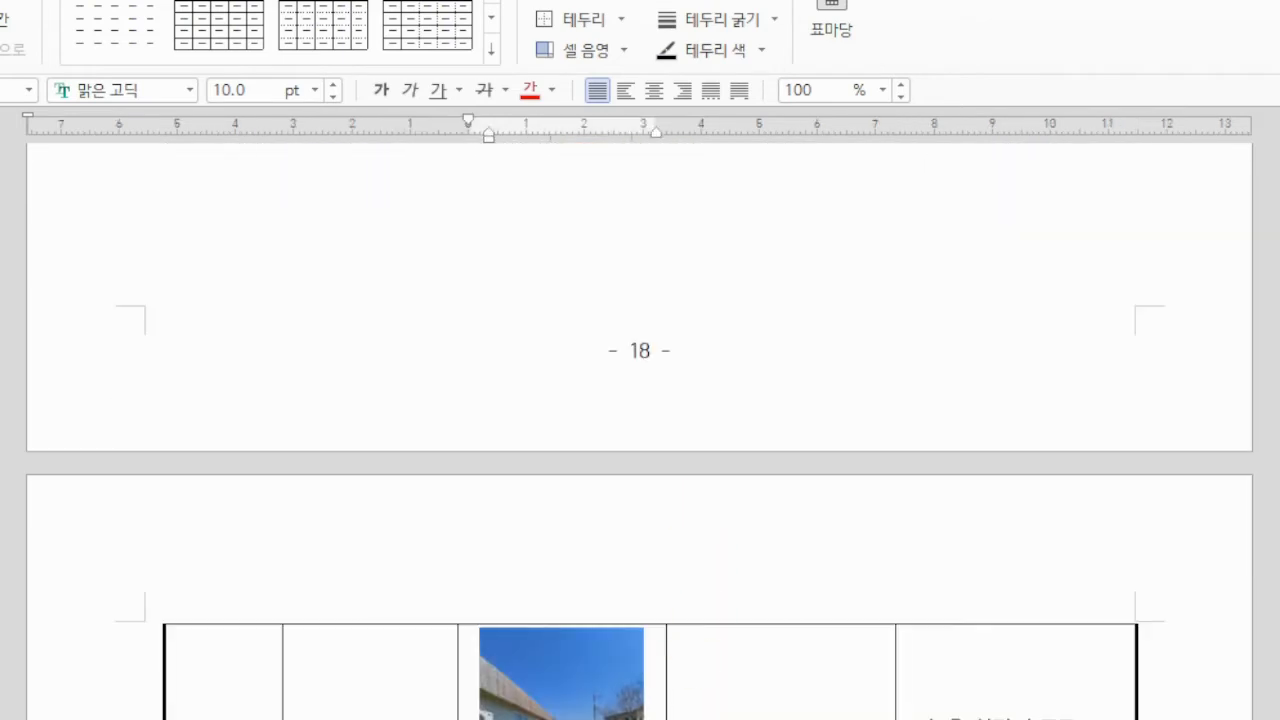
pyautogui.scroll(-7, 614, 700)
pyautogui.click(566, 530)
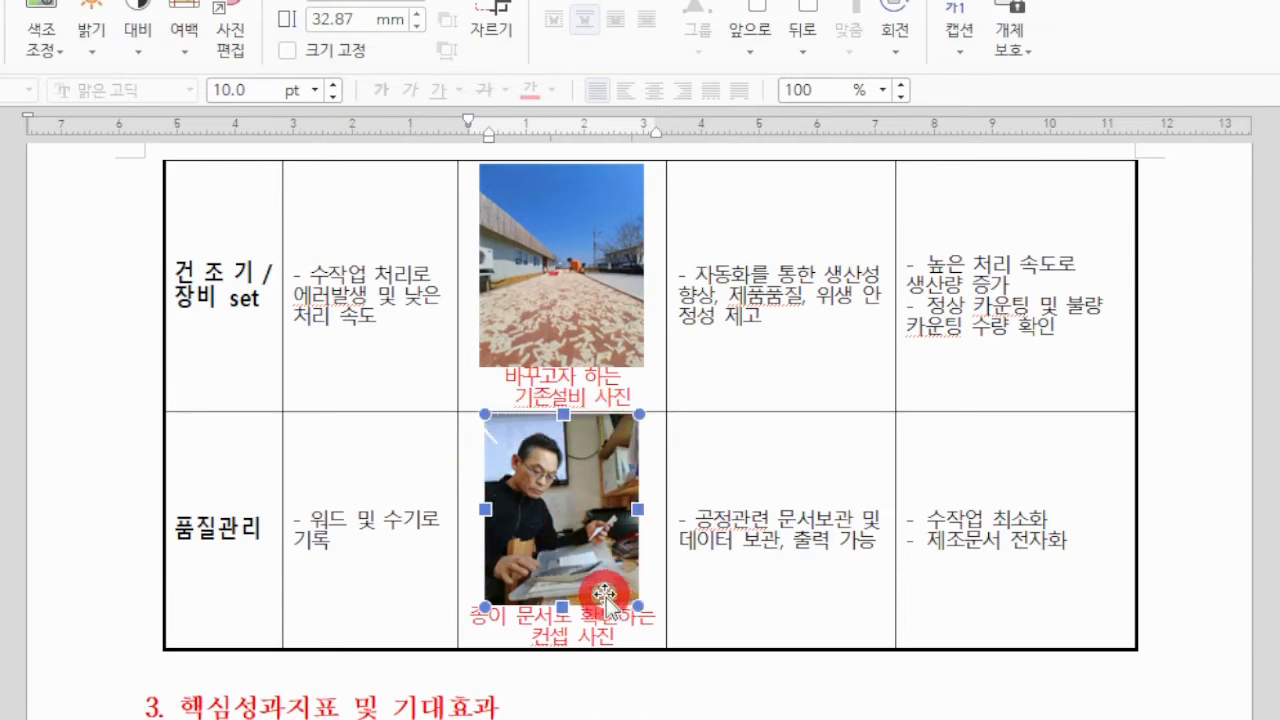
# Step: Return to the start of the comparison section and highlight its heading 현재 대비 목표 수준 비교(사진첨부) again
pyautogui.scroll(15, 606, 592)
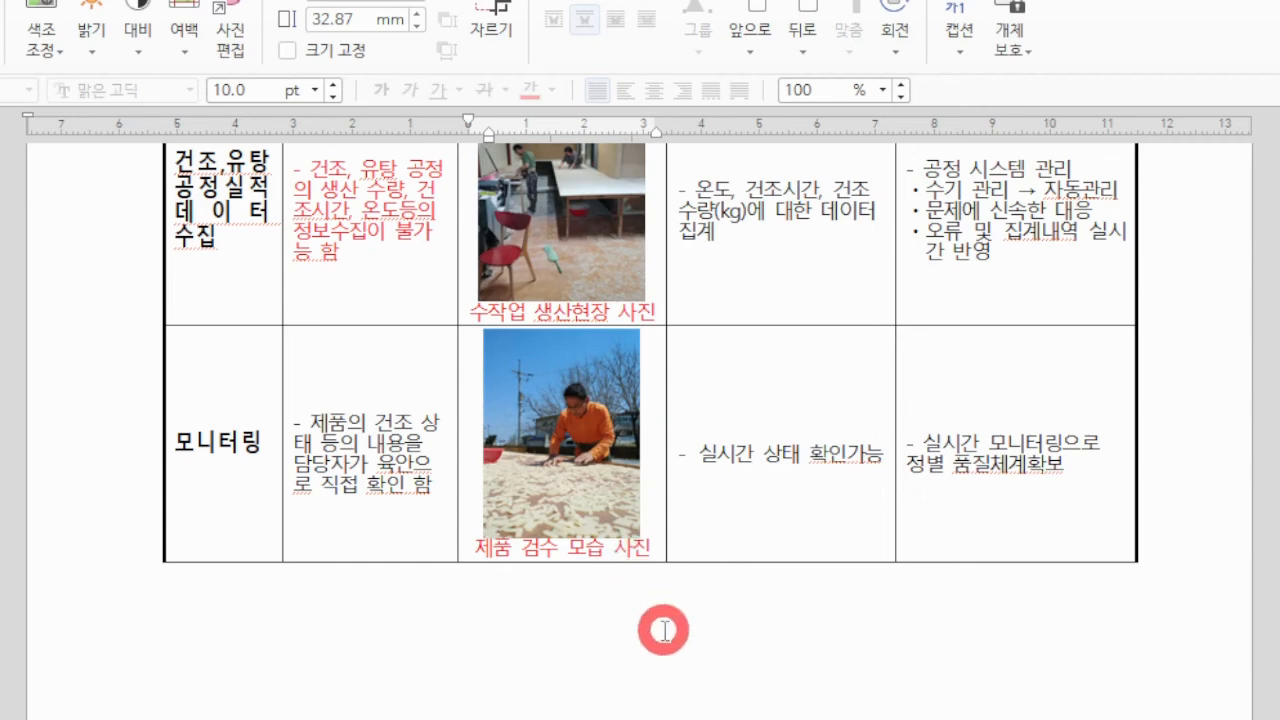
pyautogui.scroll(2, 824, 548)
pyautogui.scroll(1, 826, 550)
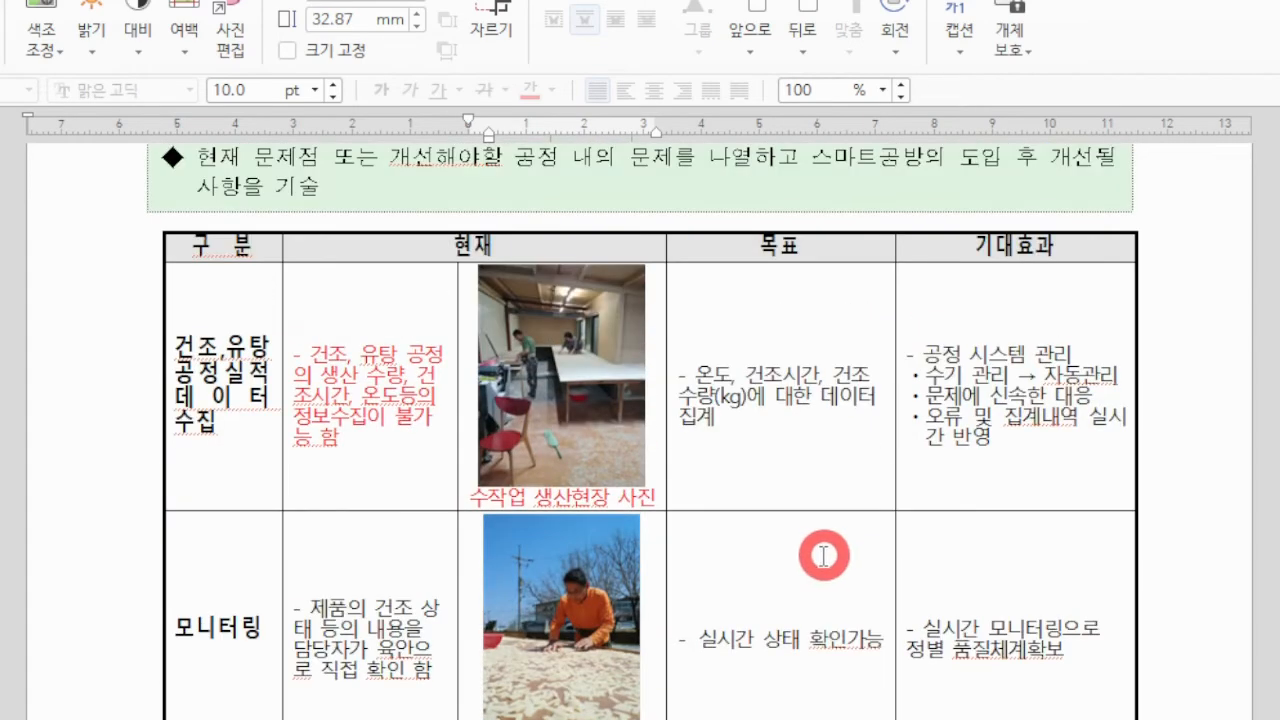
pyautogui.scroll(4, 723, 466)
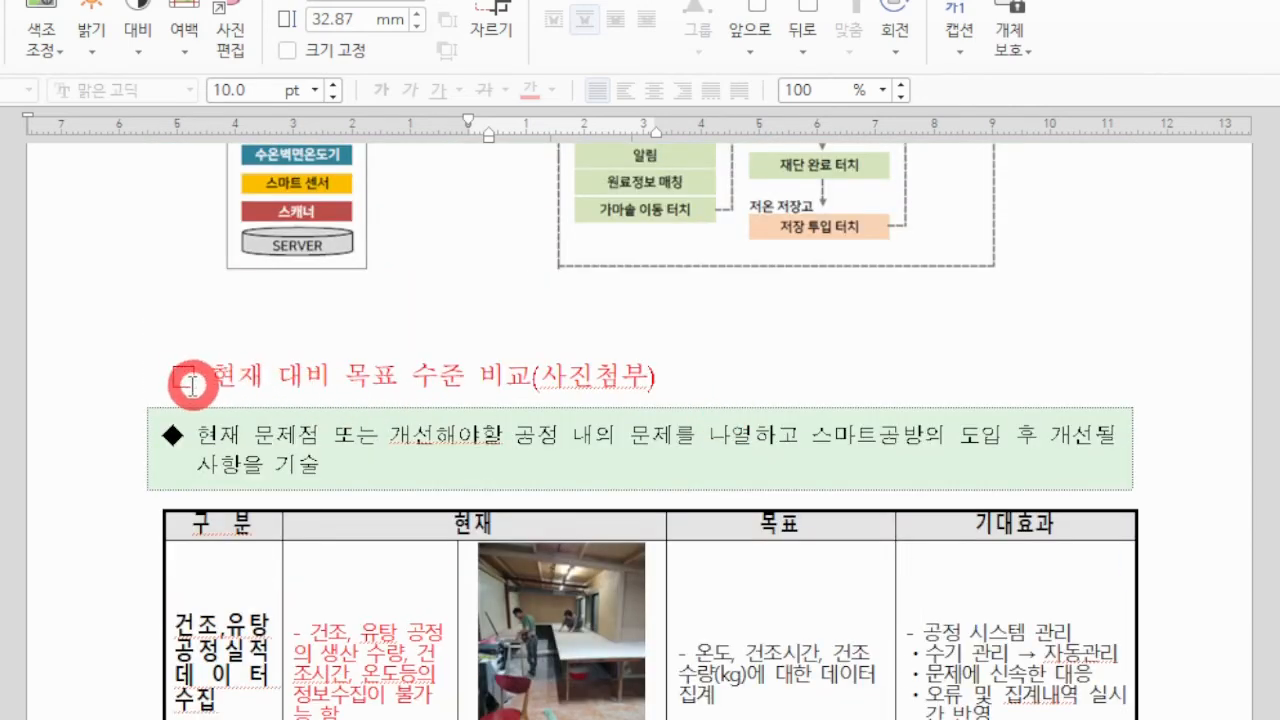
pyautogui.moveTo(197, 381)
pyautogui.mouseDown()
pyautogui.moveTo(674, 371)
pyautogui.moveTo(183, 378)
pyautogui.mouseUp()
pyautogui.click(706, 376)
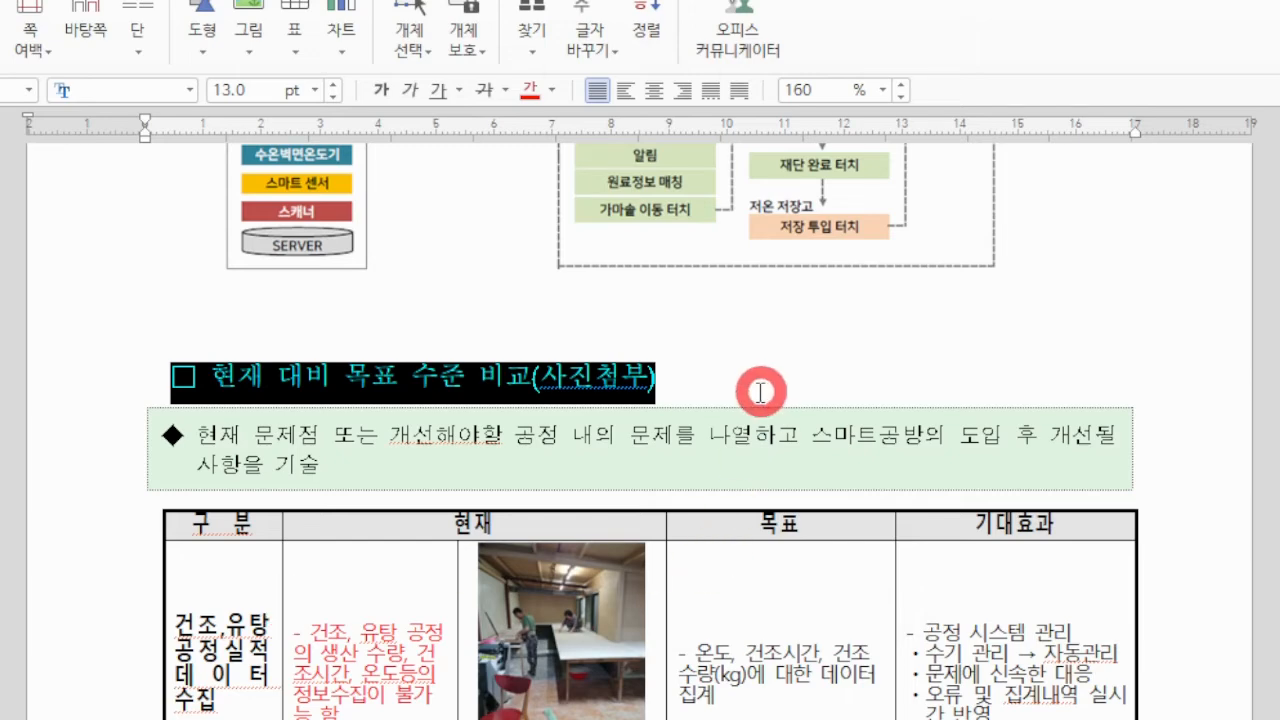
# Step: Highlight the section heading 3. 핵심성과지표 및 기대효과 after the comparison table
pyautogui.scroll(-10, 755, 420)
pyautogui.scroll(-5, 755, 428)
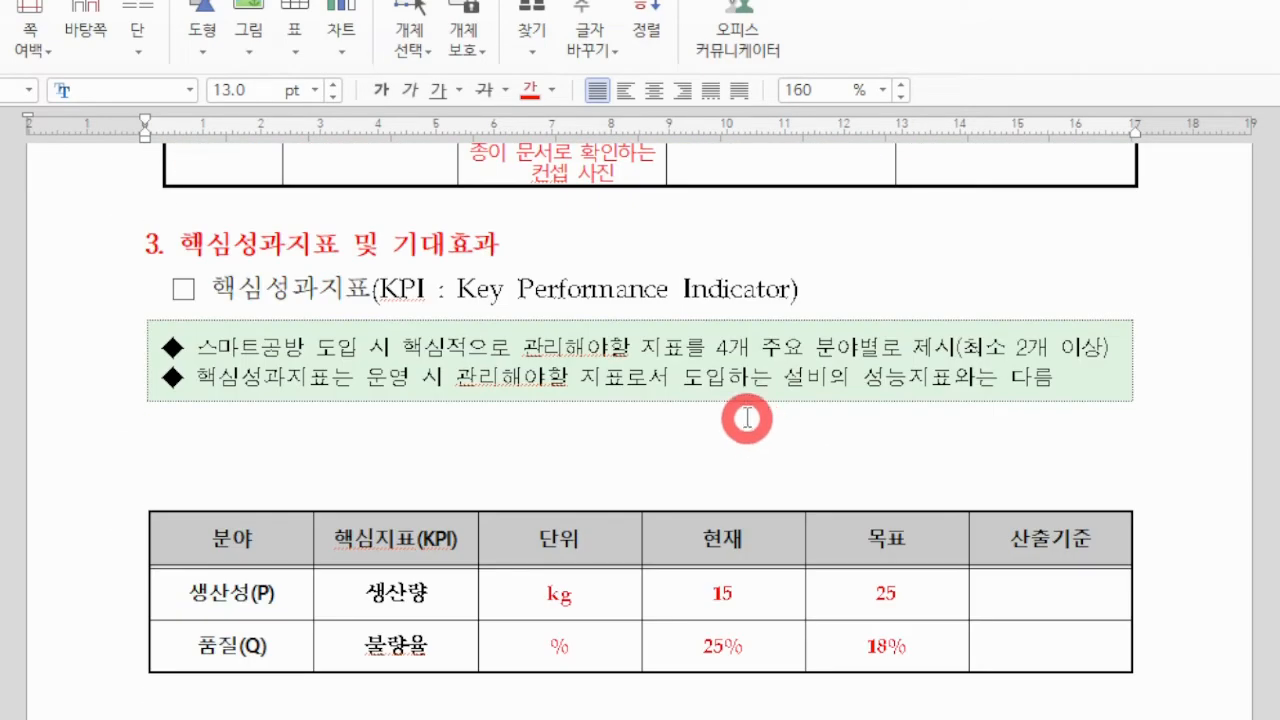
pyautogui.moveTo(145, 247); pyautogui.dragTo(498, 245)
# Step: Highlight 생산량 in the 생산성(P) row of the KPI table, look it up in the dictionary and dismiss the definition
pyautogui.scroll(-3, 757, 434)
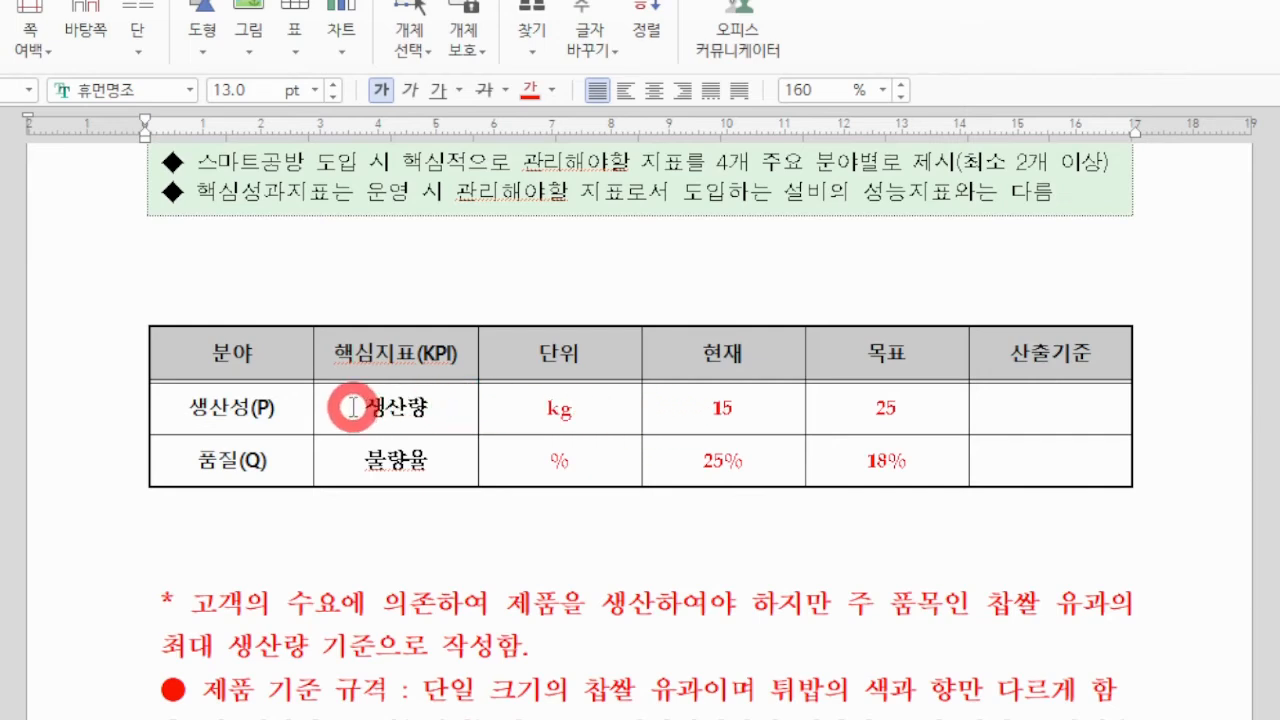
pyautogui.moveTo(349, 405); pyautogui.dragTo(440, 407)
pyautogui.press('F12')
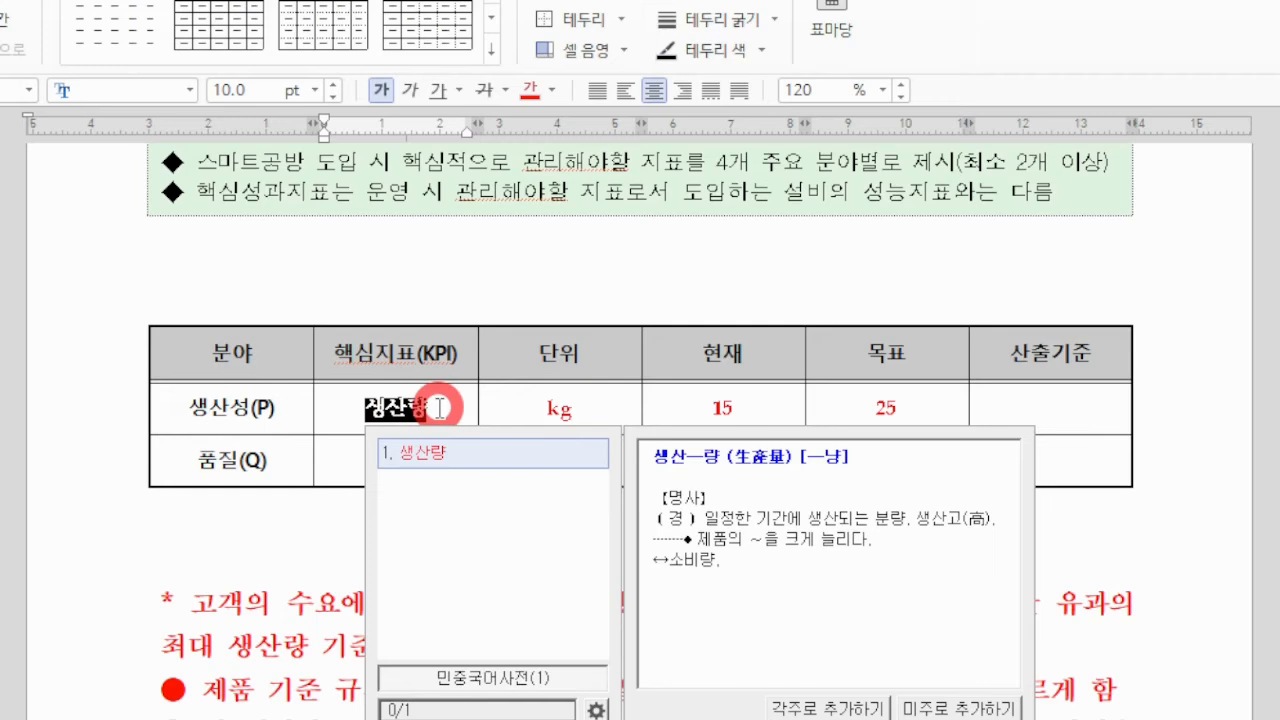
pyautogui.click(440, 407)
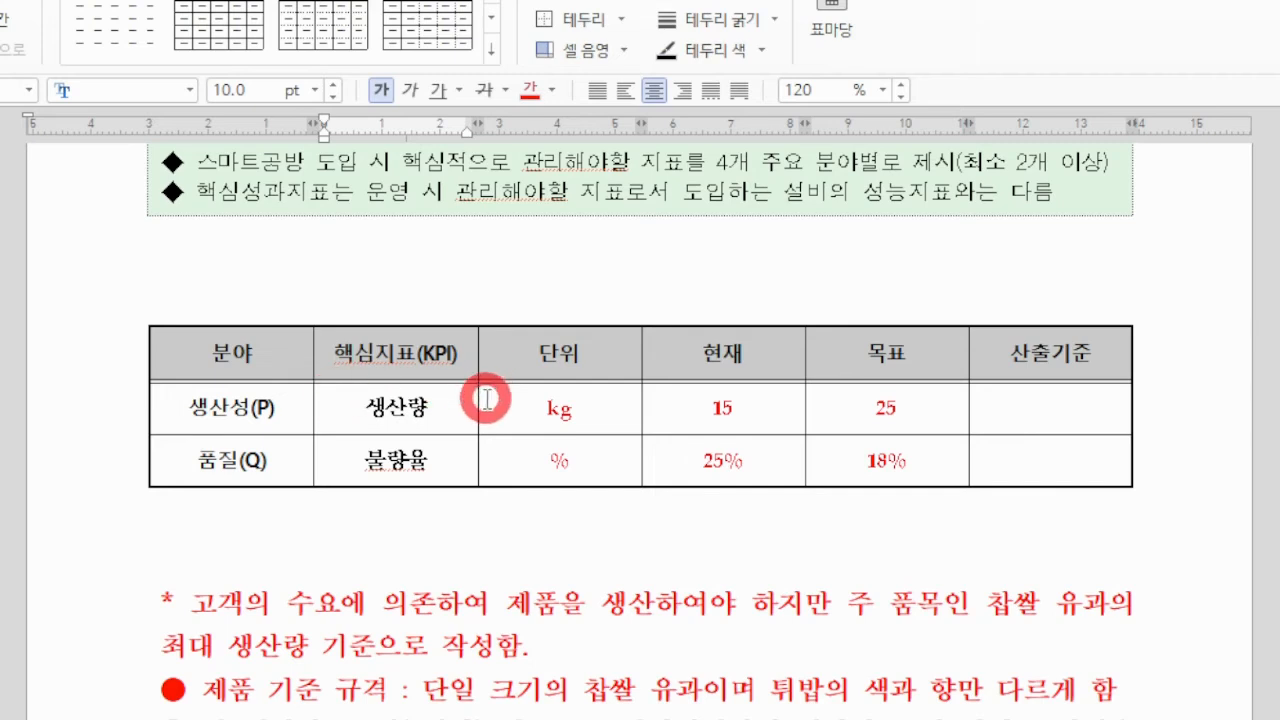
# Step: Highlight the 현재 and 목표 values of the 생산성(P) row in turn, and move on to the 품질(Q) row's unit
pyautogui.doubleClick(730, 400)
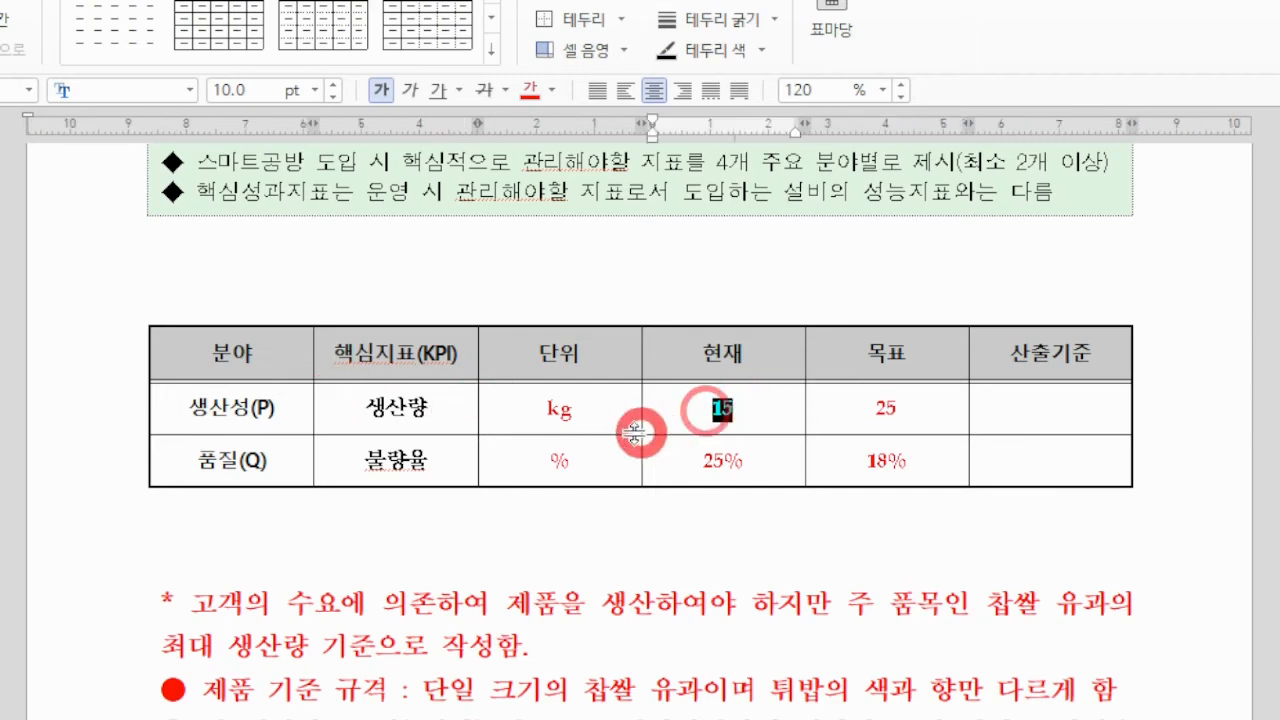
pyautogui.moveTo(686, 417); pyautogui.dragTo(750, 412)
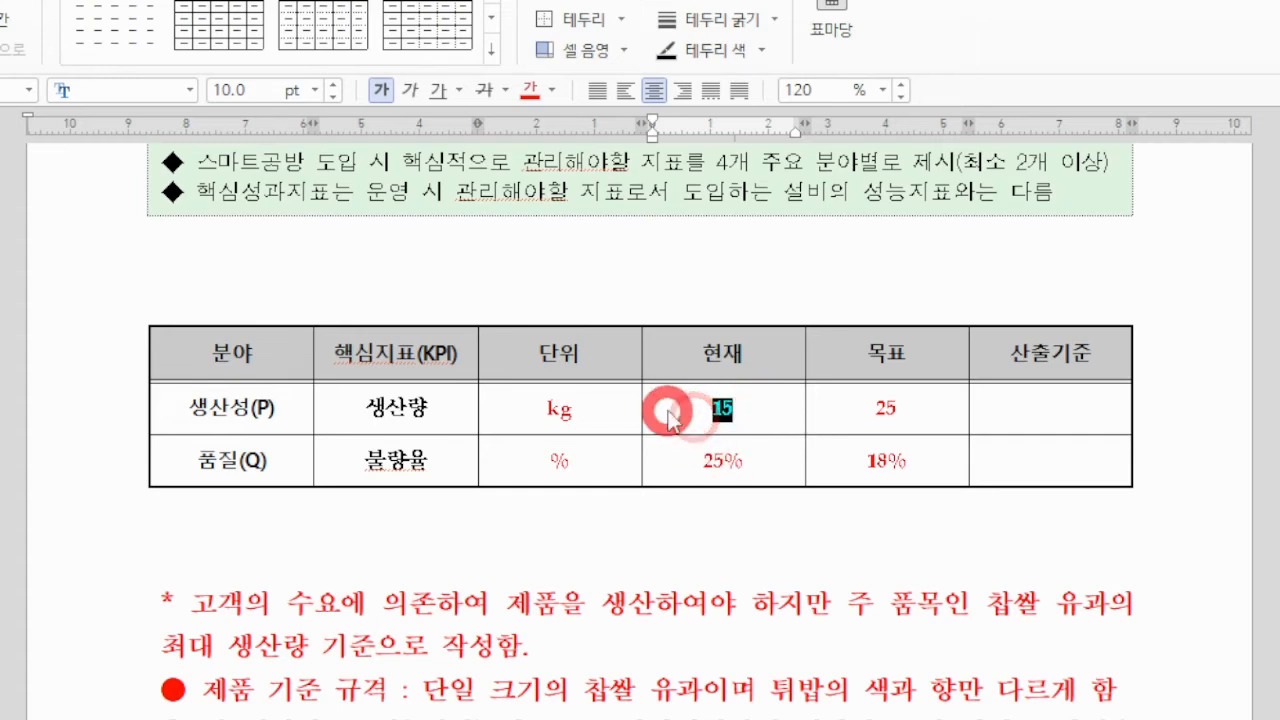
pyautogui.moveTo(858, 407); pyautogui.dragTo(905, 408)
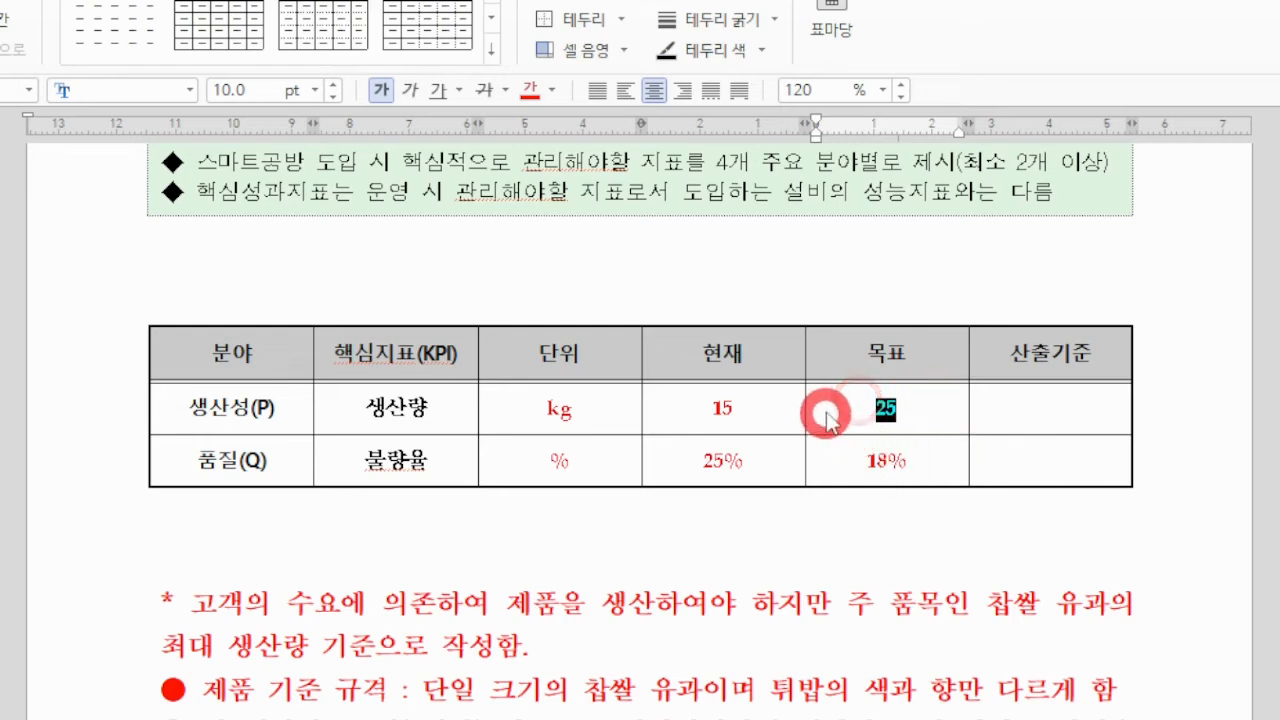
pyautogui.click(912, 405)
pyautogui.click(578, 463)
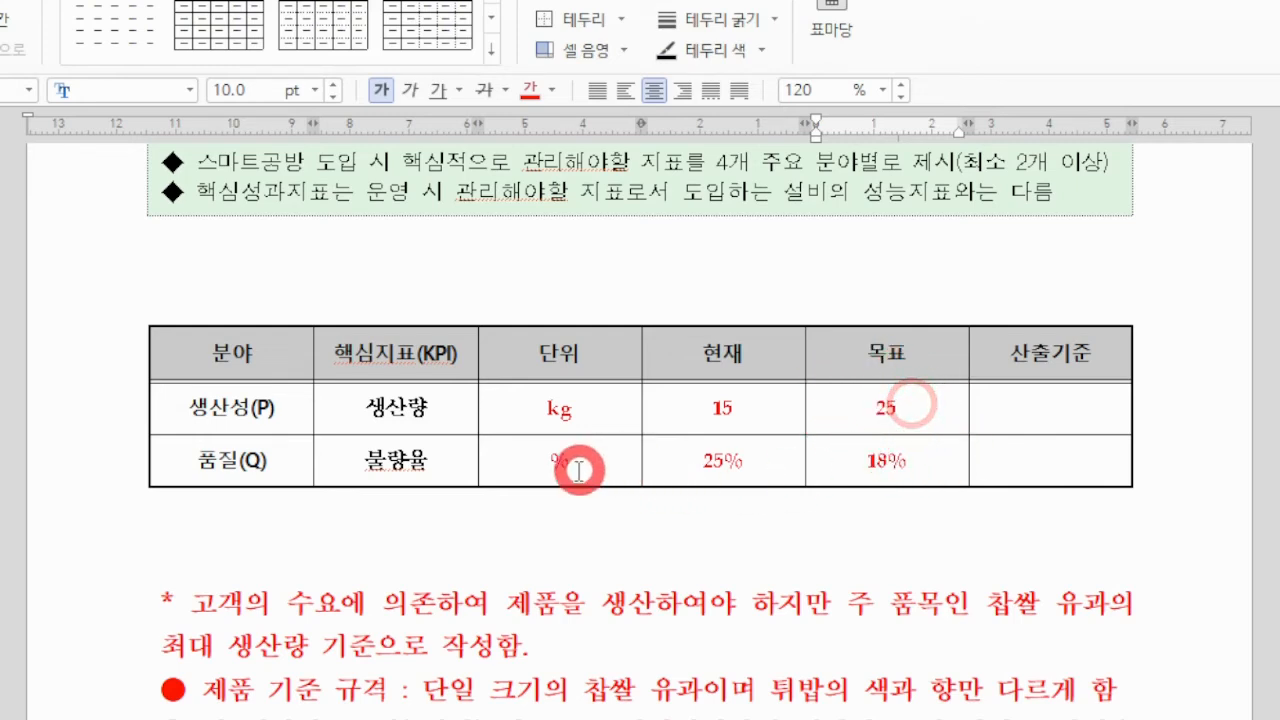
# Step: Highlight the 단위 and 현재 cells of the 품질(Q) row in the KPI table, and move on to its 목표 value
pyautogui.click(722, 462)
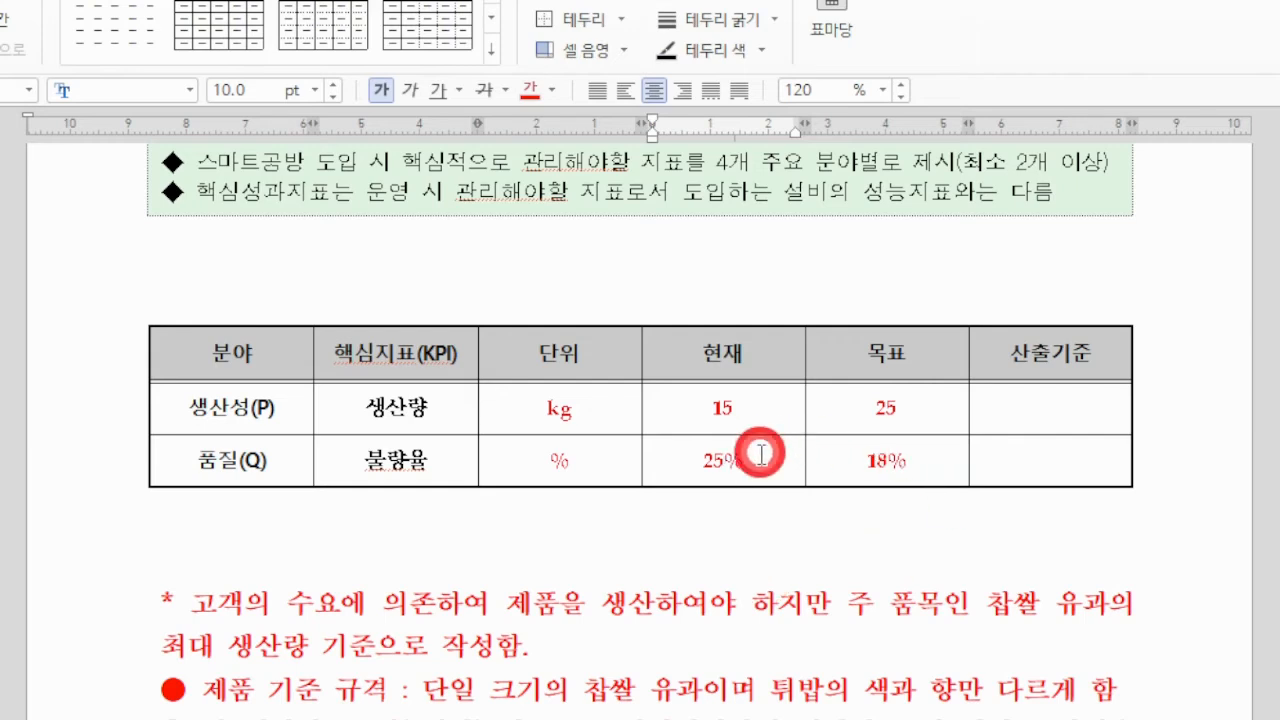
pyautogui.moveTo(760, 456); pyautogui.dragTo(568, 458)
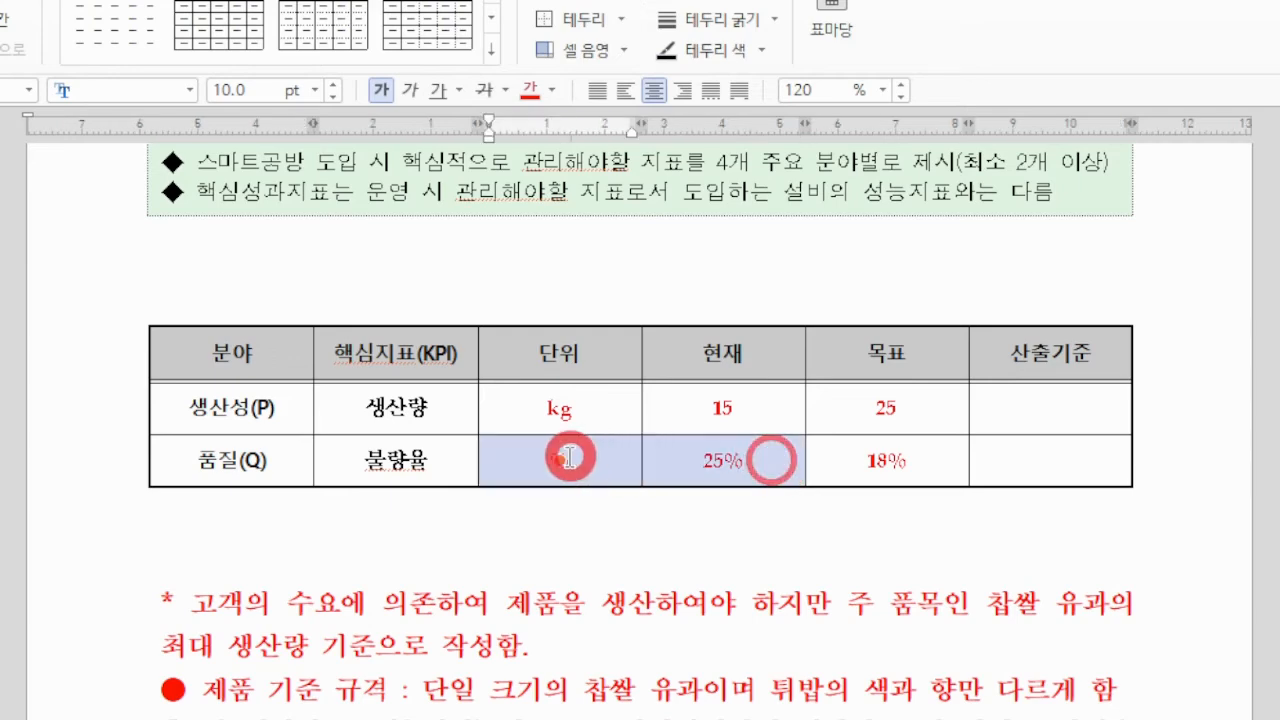
pyautogui.click(943, 459)
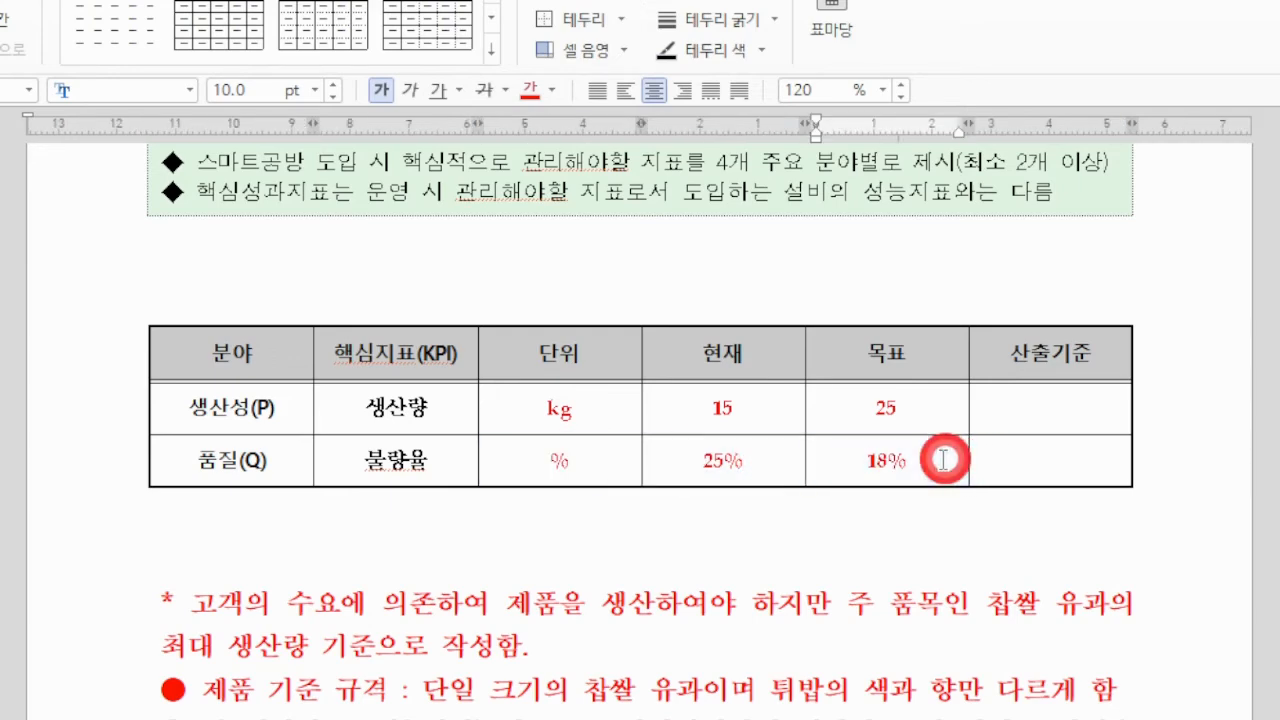
# Step: Highlight 찹쌀 유과 and 최대 생산량 기준으로 작성함 in the note below the KPI table
pyautogui.scroll(-1, 940, 373)
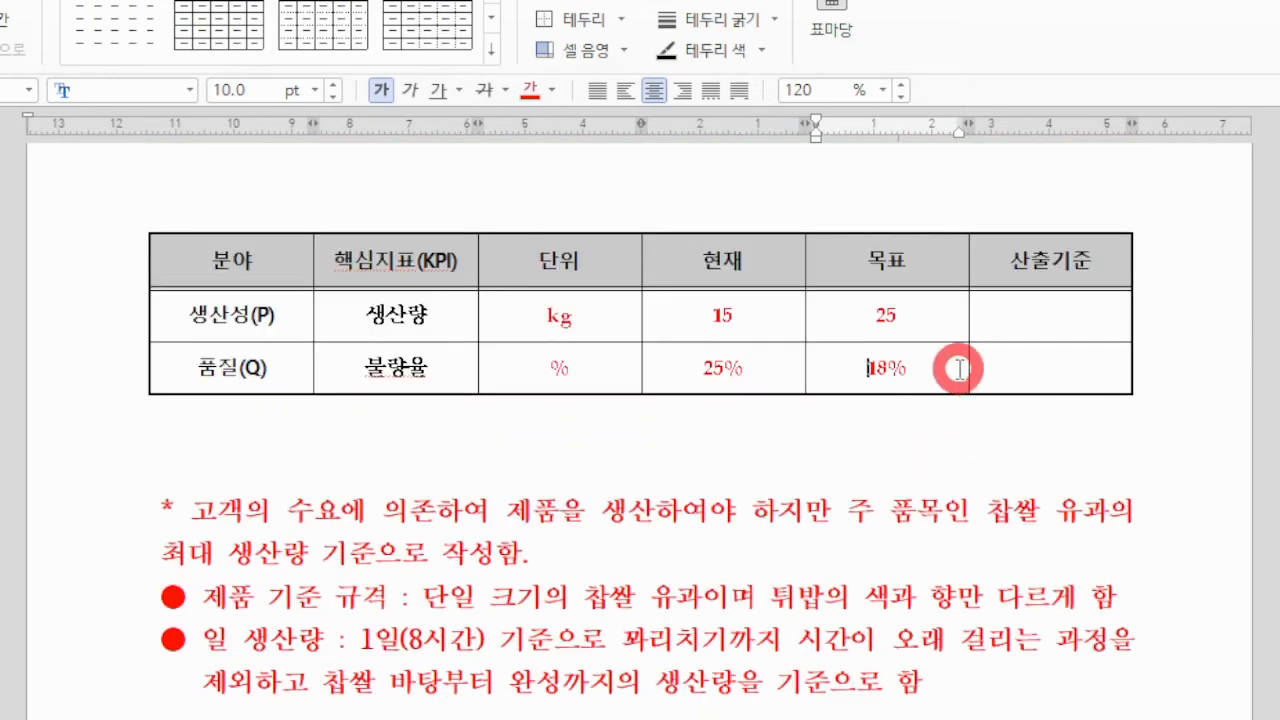
pyautogui.scroll(-2, 958, 369)
pyautogui.scroll(1, 487, 373)
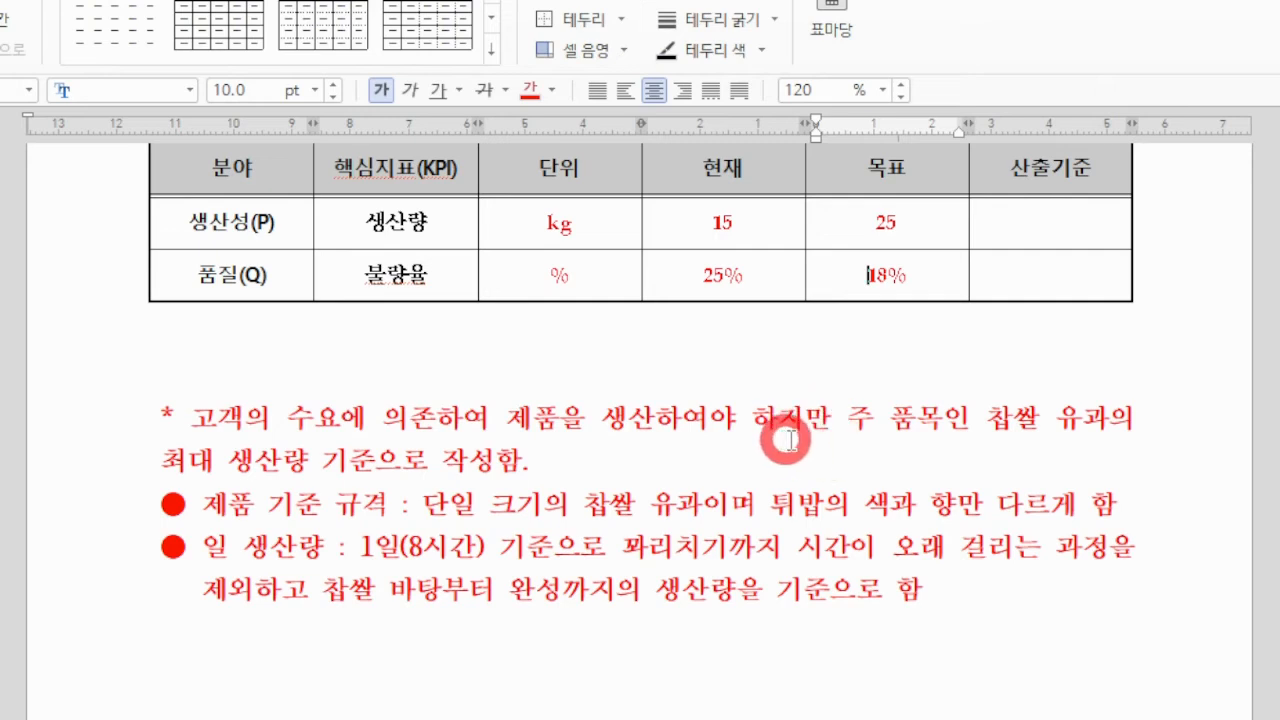
pyautogui.moveTo(988, 420); pyautogui.dragTo(1108, 420)
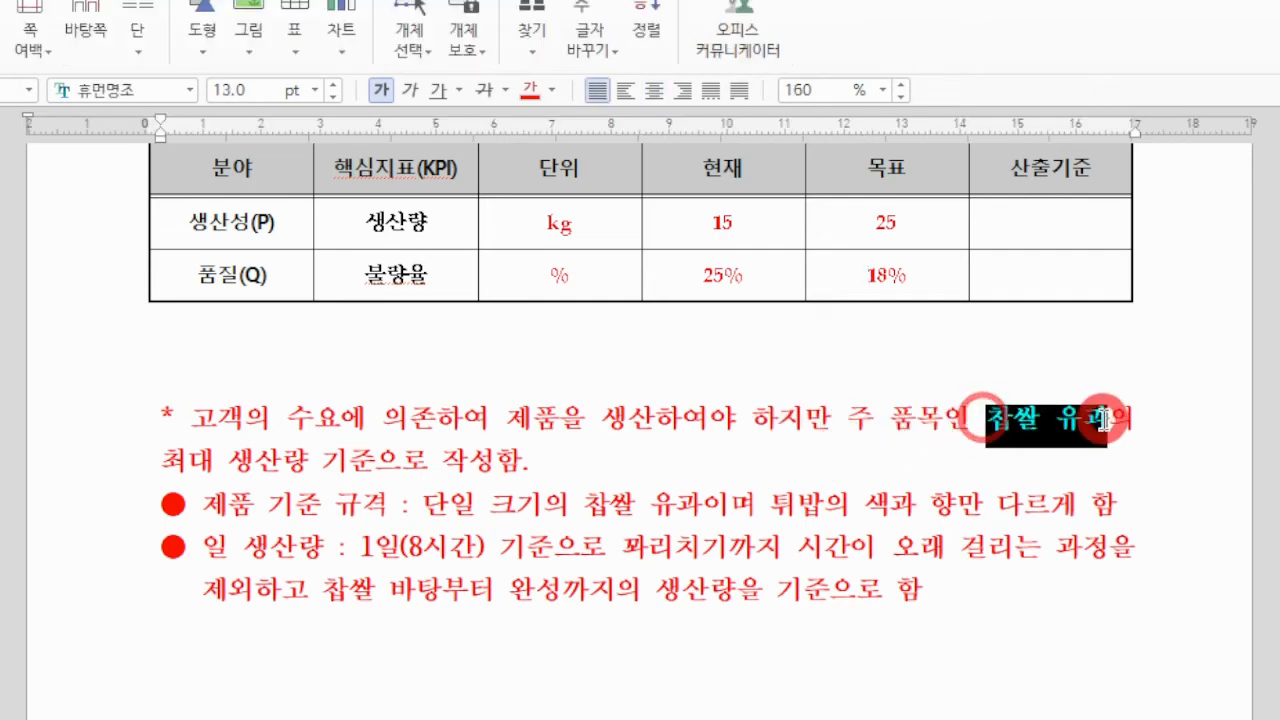
pyautogui.click(381, 91)
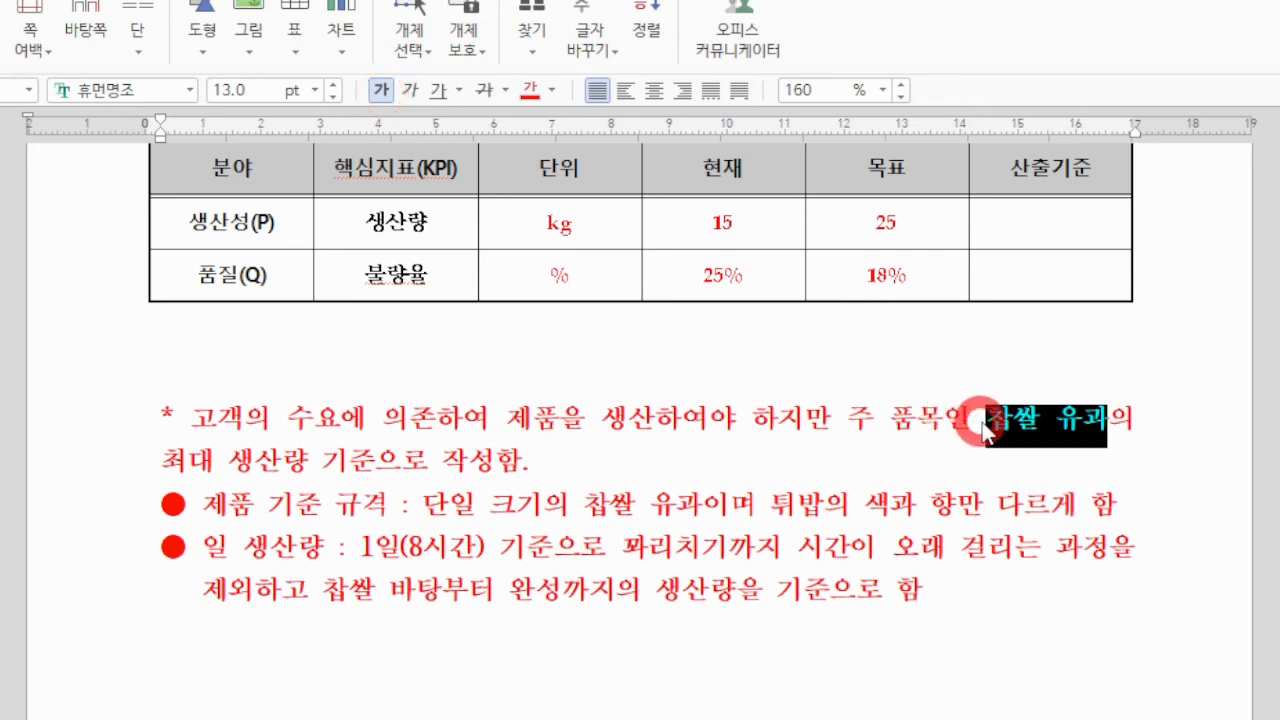
pyautogui.click(988, 424)
pyautogui.moveTo(988, 422); pyautogui.dragTo(1112, 416)
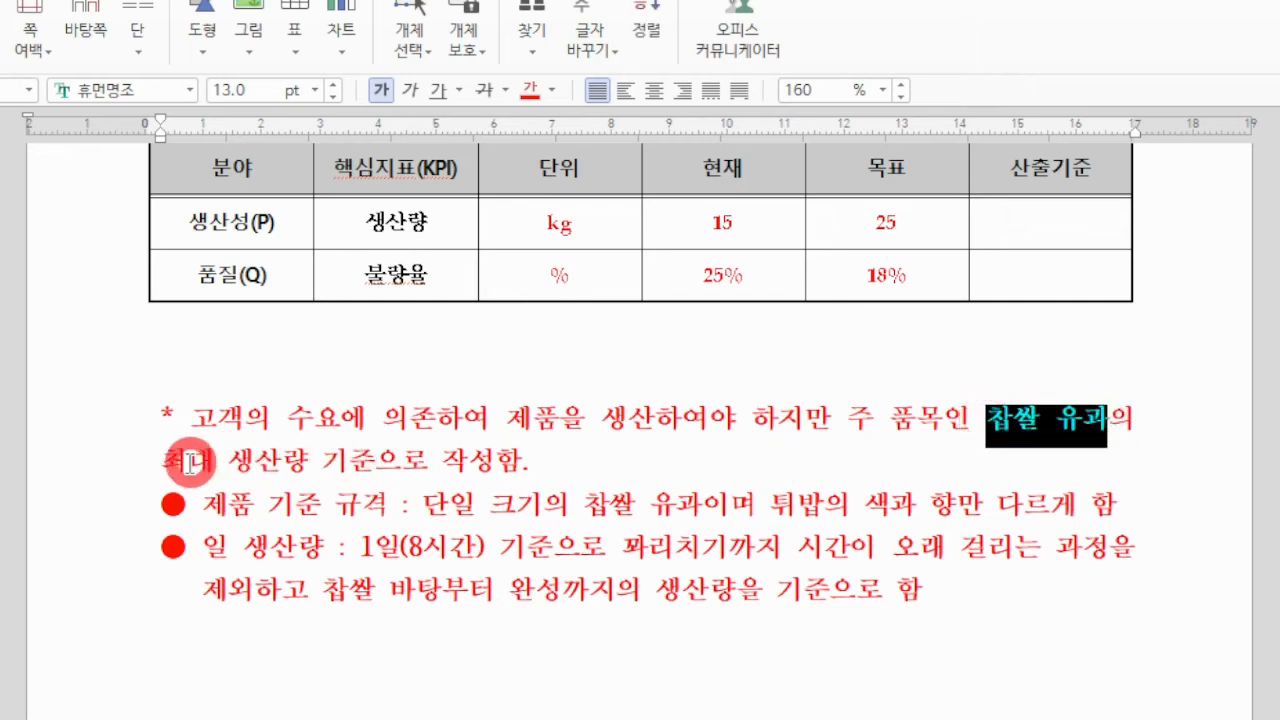
pyautogui.moveTo(165, 460); pyautogui.dragTo(428, 458)
pyautogui.moveTo(505, 460); pyautogui.dragTo(528, 458)
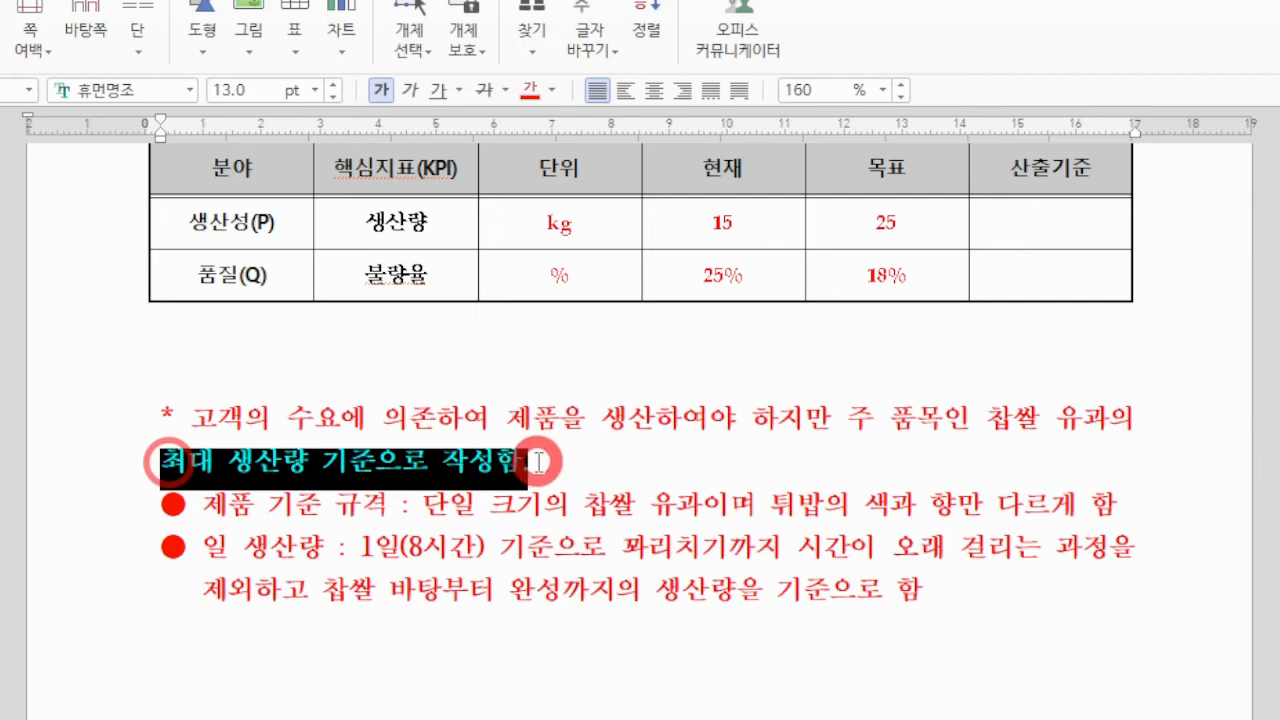
pyautogui.click(525, 458)
# Step: Highlight the product specification 단일 크기의 찹쌀 유과 in the 제품 기준 규격 bullet
pyautogui.click(452, 503)
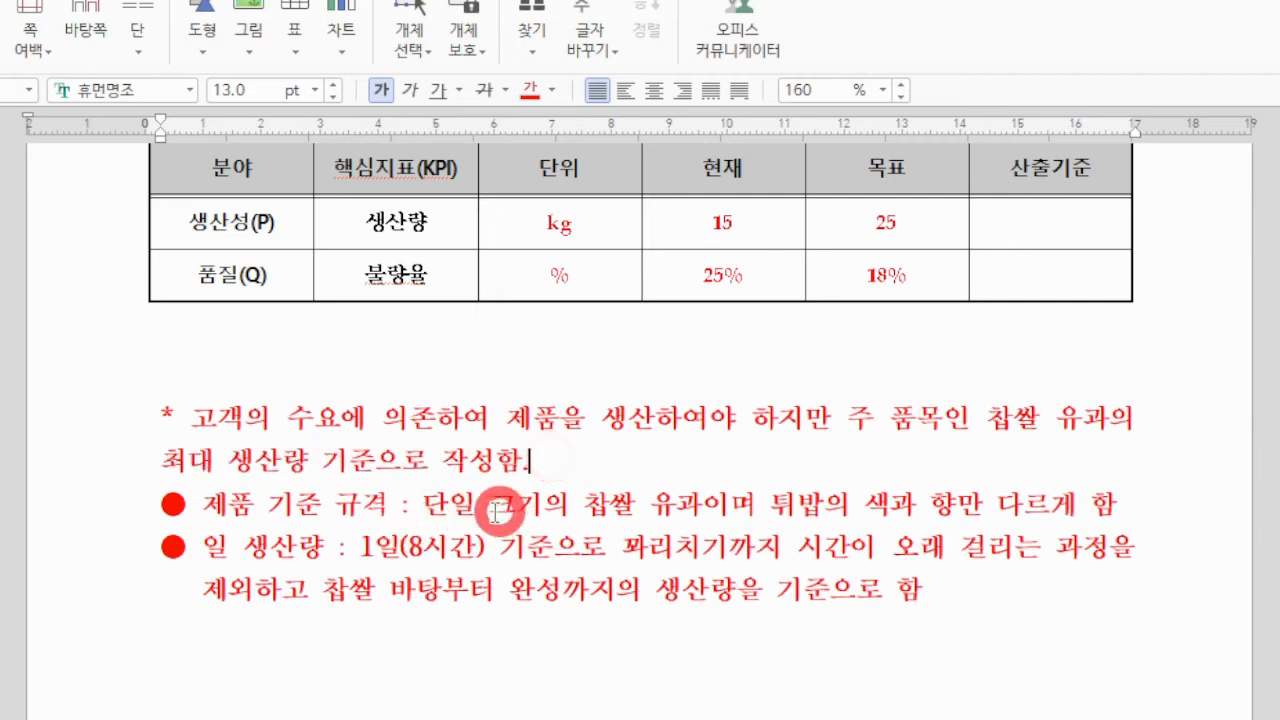
pyautogui.moveTo(445, 506); pyautogui.dragTo(700, 512)
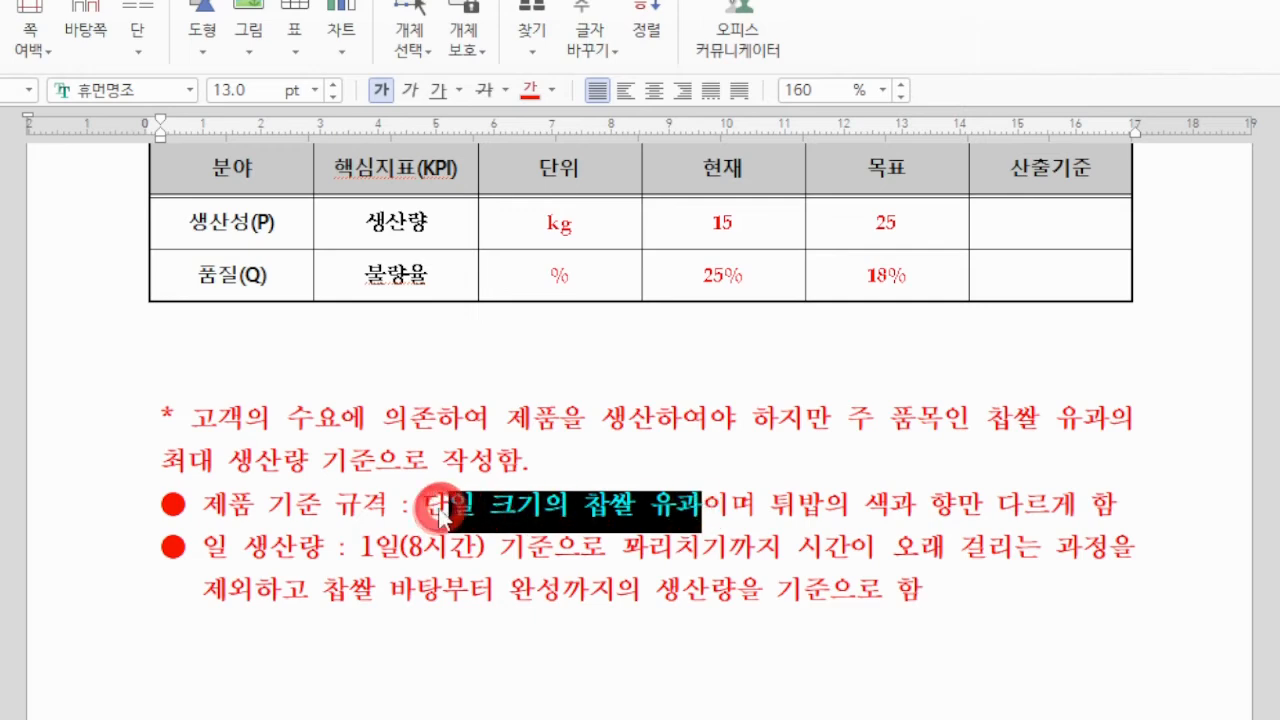
pyautogui.moveTo(425, 507); pyautogui.dragTo(690, 510)
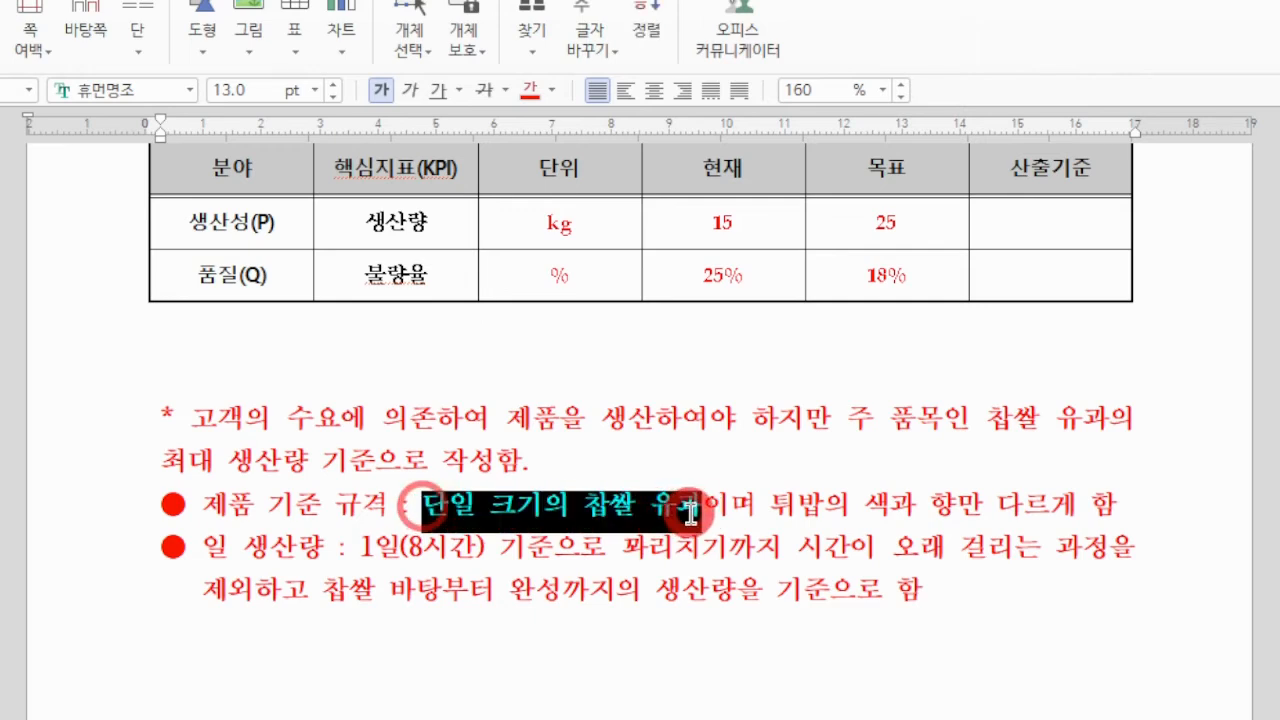
pyautogui.click(677, 466)
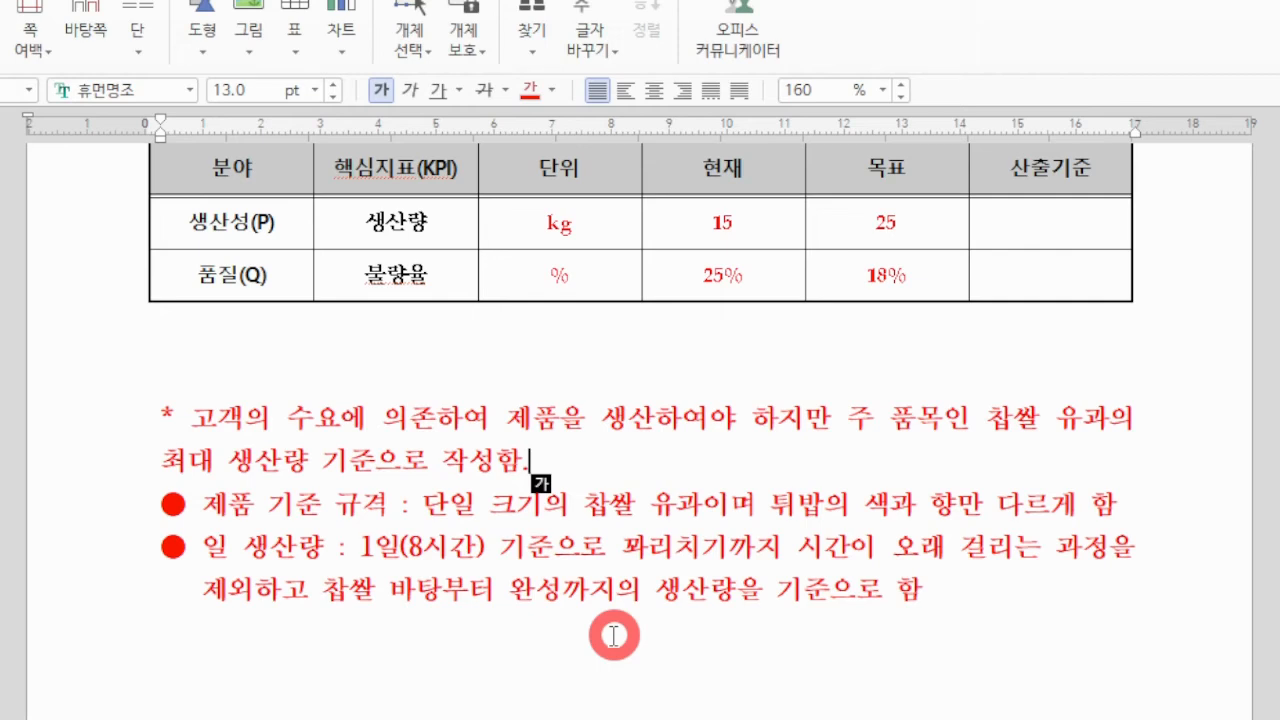
pyautogui.moveTo(428, 503); pyautogui.dragTo(632, 505)
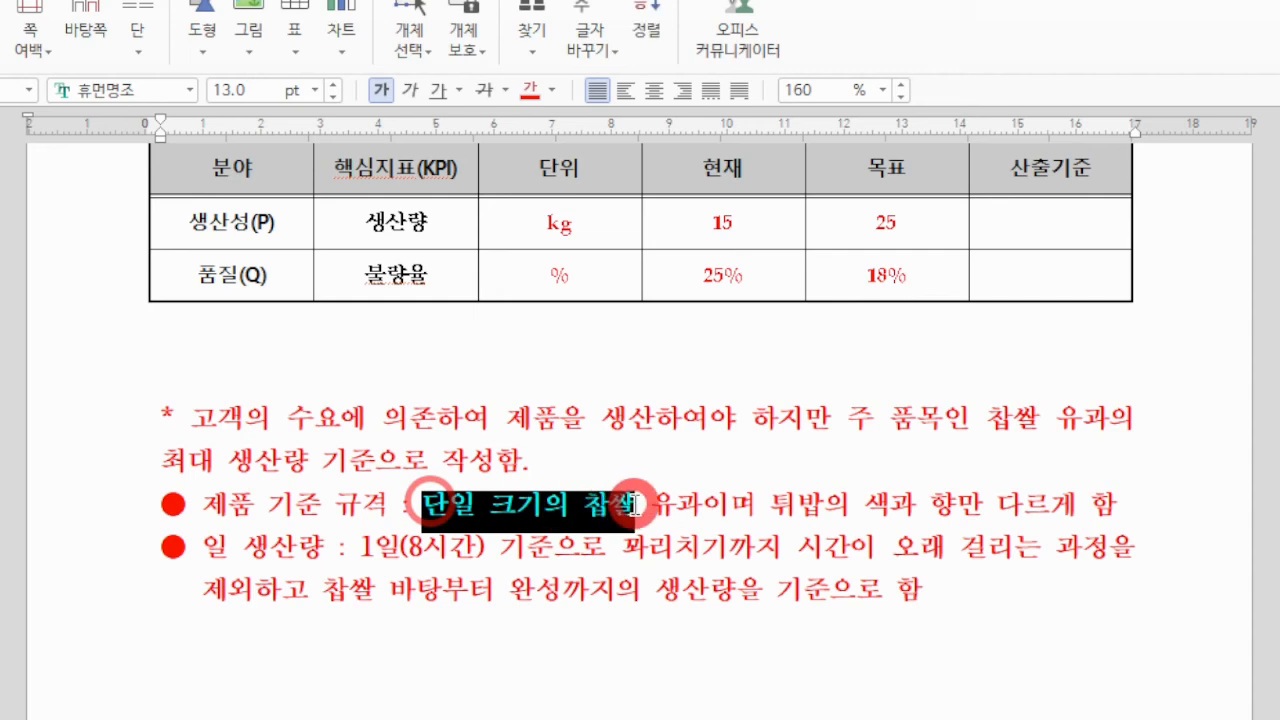
# Step: Highlight the 일 생산량 bullet and its description from 1일(8시간) to the end, and clear the selection
pyautogui.moveTo(205, 548); pyautogui.dragTo(814, 551)
pyautogui.click(491, 566)
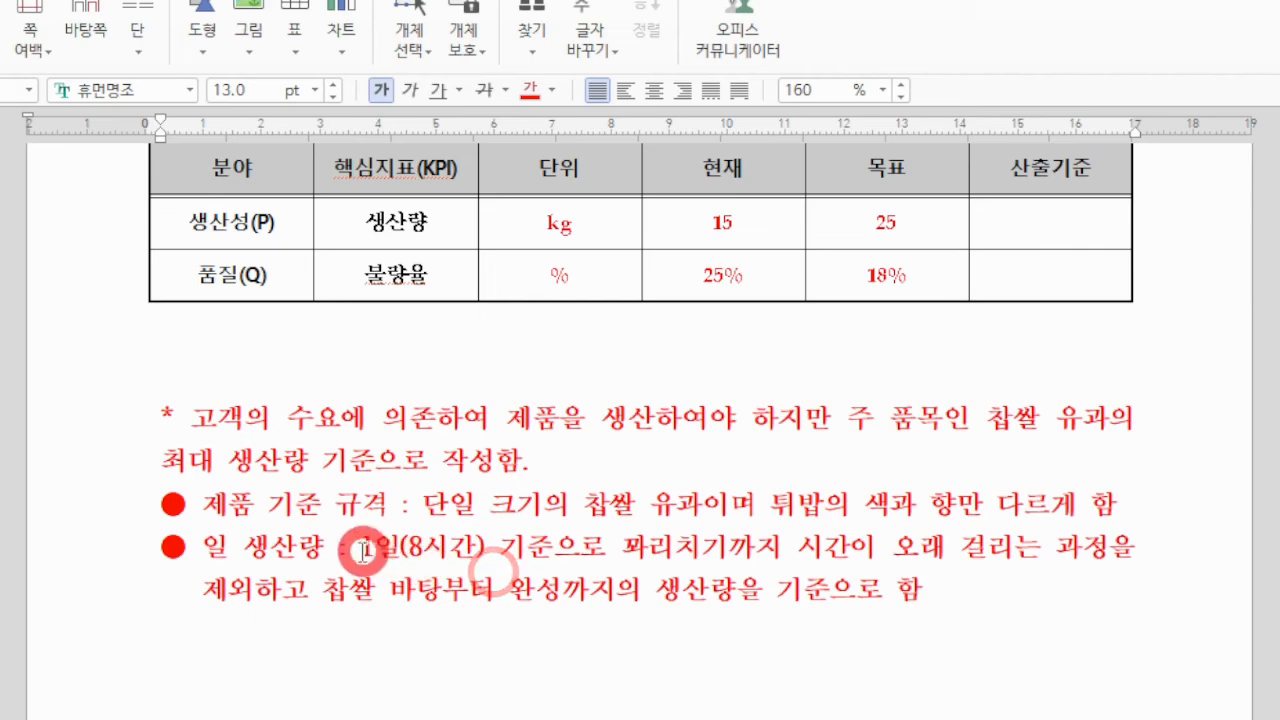
pyautogui.moveTo(360, 547); pyautogui.dragTo(925, 588)
pyautogui.click(960, 607)
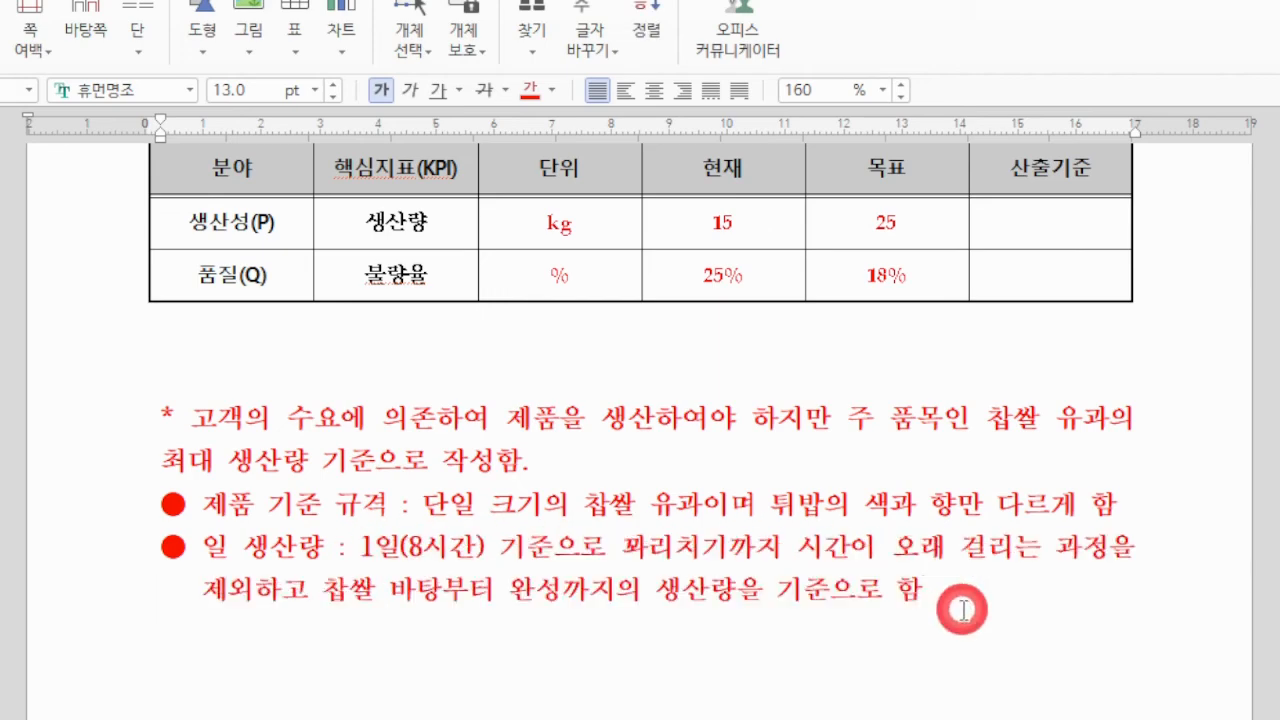
# Step: Highlight the 핵심성과지표(KPI) 달성 방안 section with its table, and the word 간이자동화를 in the 생산량 row
pyautogui.scroll(-5, 853, 473)
pyautogui.scroll(-3, 853, 473)
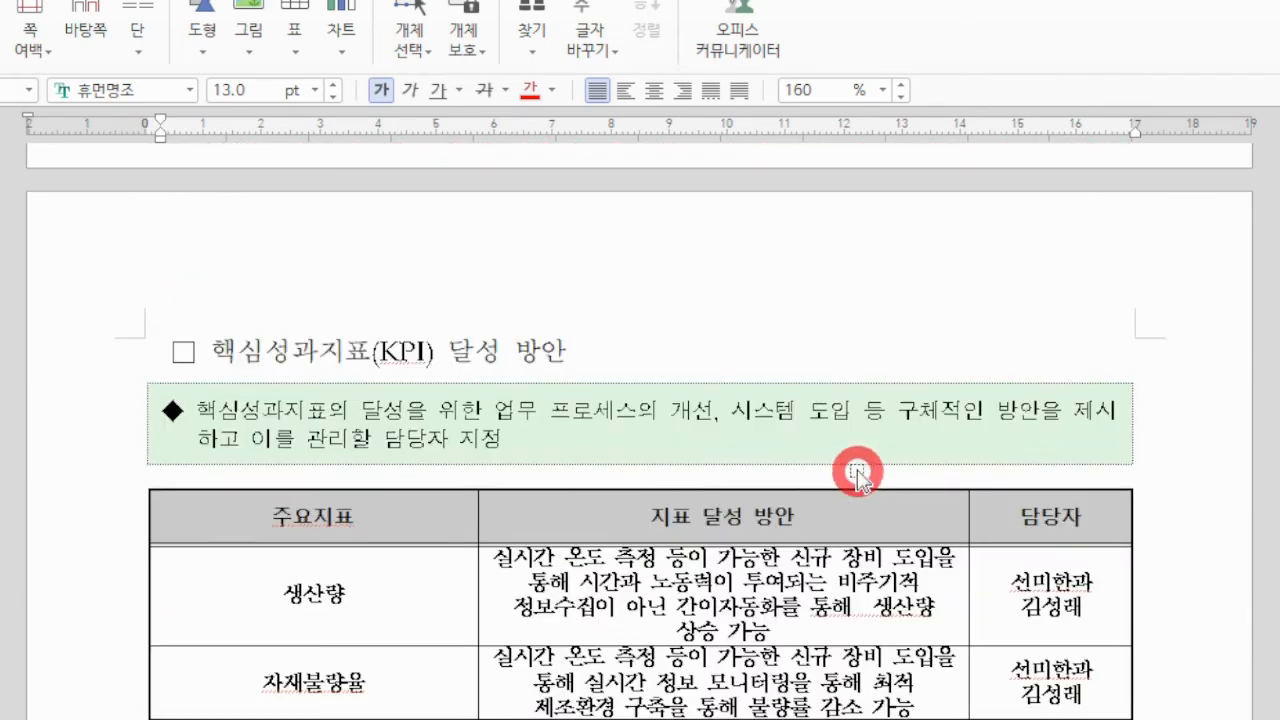
pyautogui.moveTo(188, 347); pyautogui.dragTo(955, 627)
pyautogui.doubleClick(785, 605)
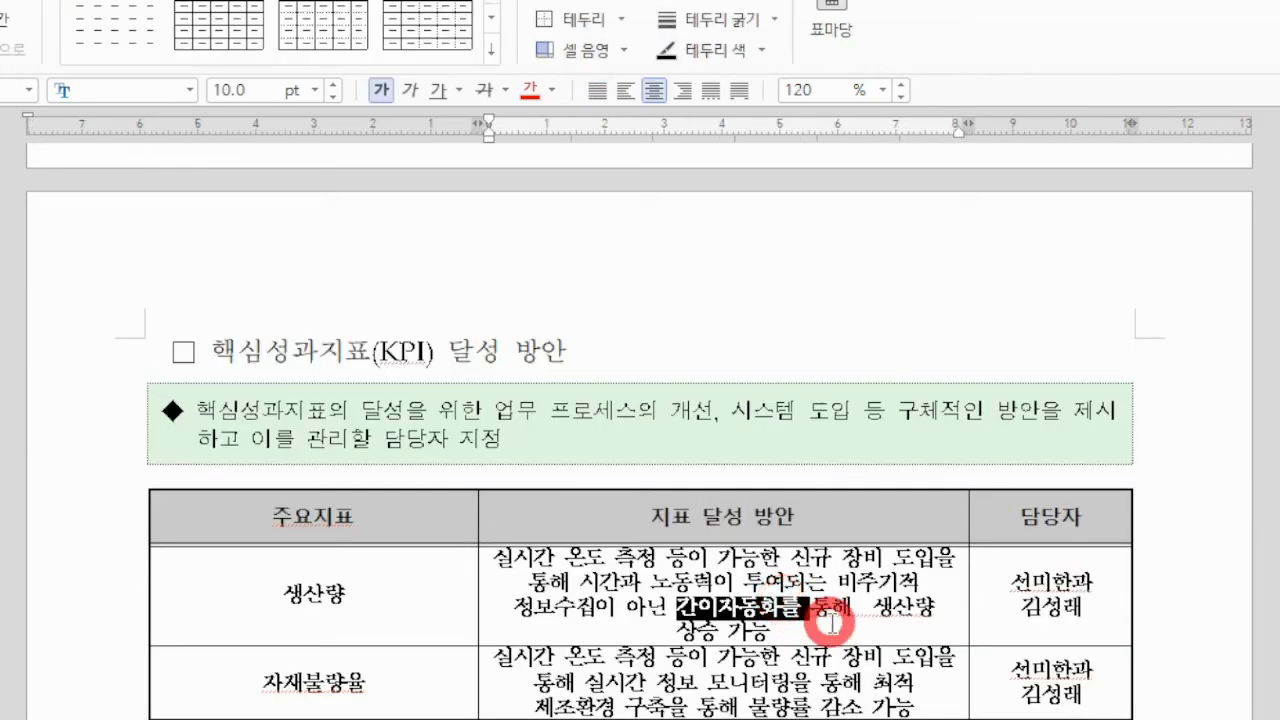
pyautogui.scroll(-3, 775, 382)
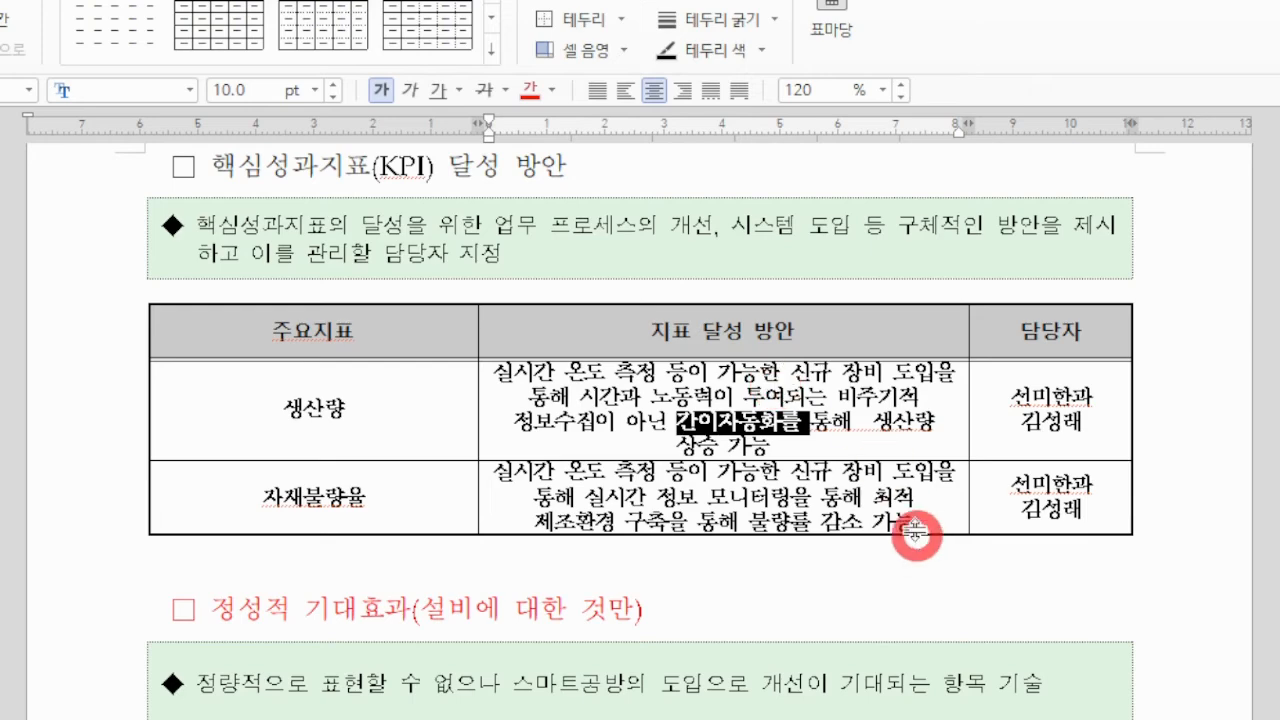
# Step: Highlight the heading 정성적 기대효과(설비에 대한 것만) and the first bullet paragraph about 건조 및 유통과정
pyautogui.scroll(-3, 802, 448)
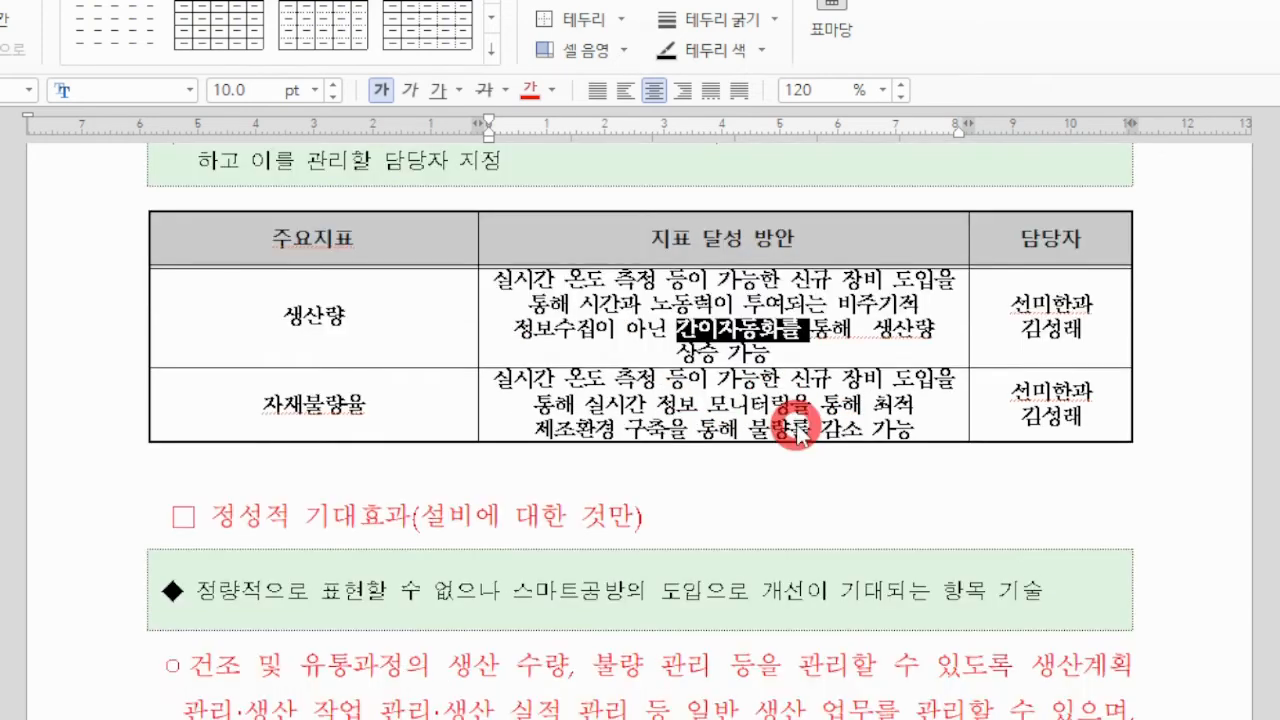
pyautogui.moveTo(158, 430); pyautogui.dragTo(674, 437)
pyautogui.click(695, 421)
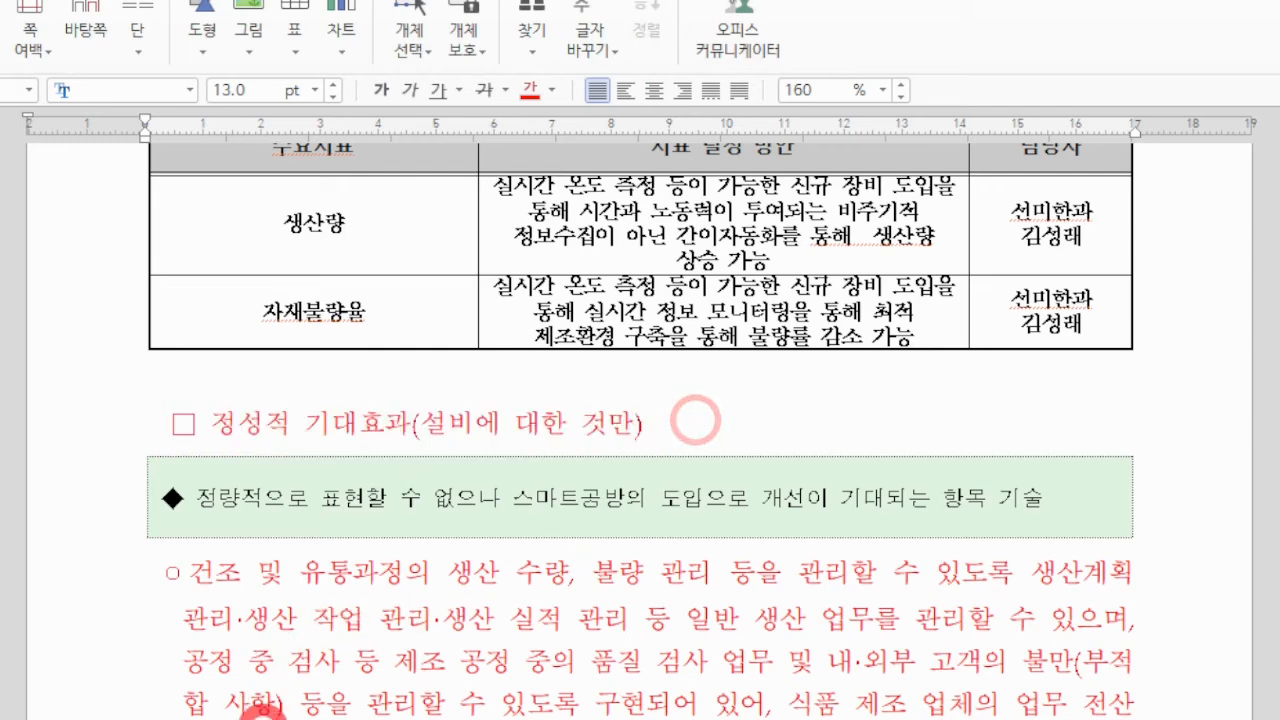
pyautogui.moveTo(250, 712); pyautogui.dragTo(196, 592)
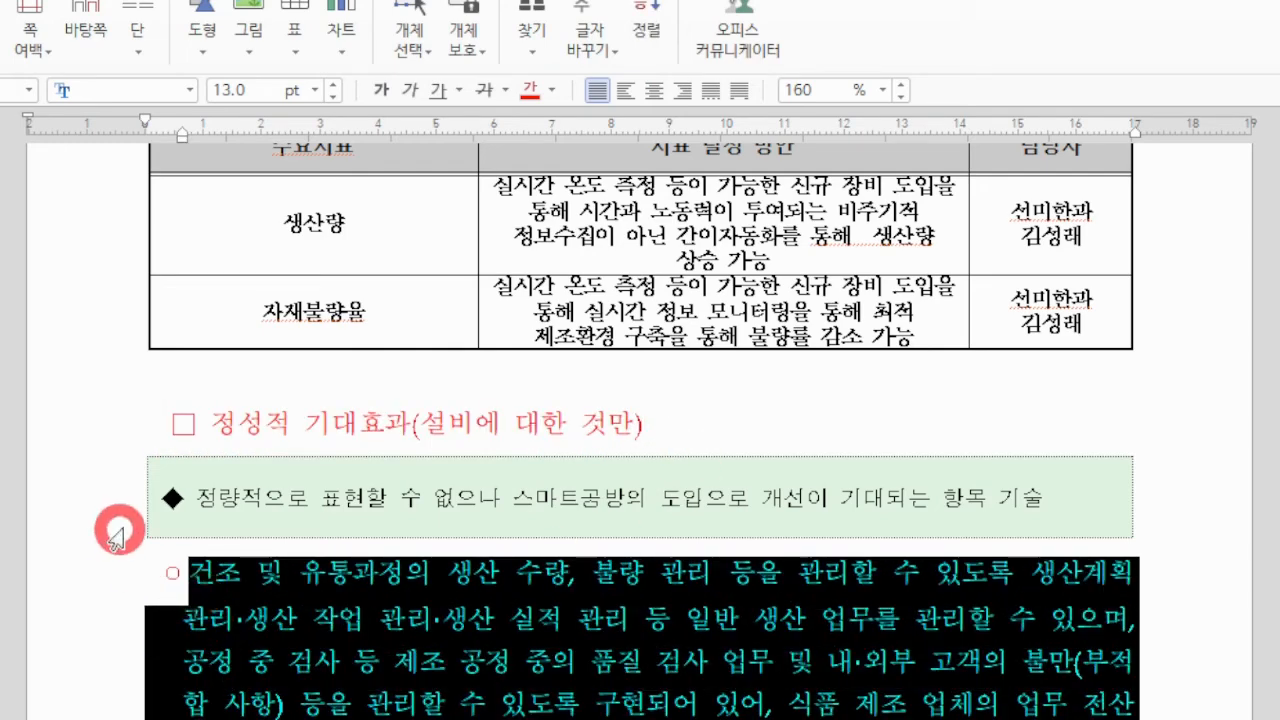
pyautogui.scroll(-3, 263, 470)
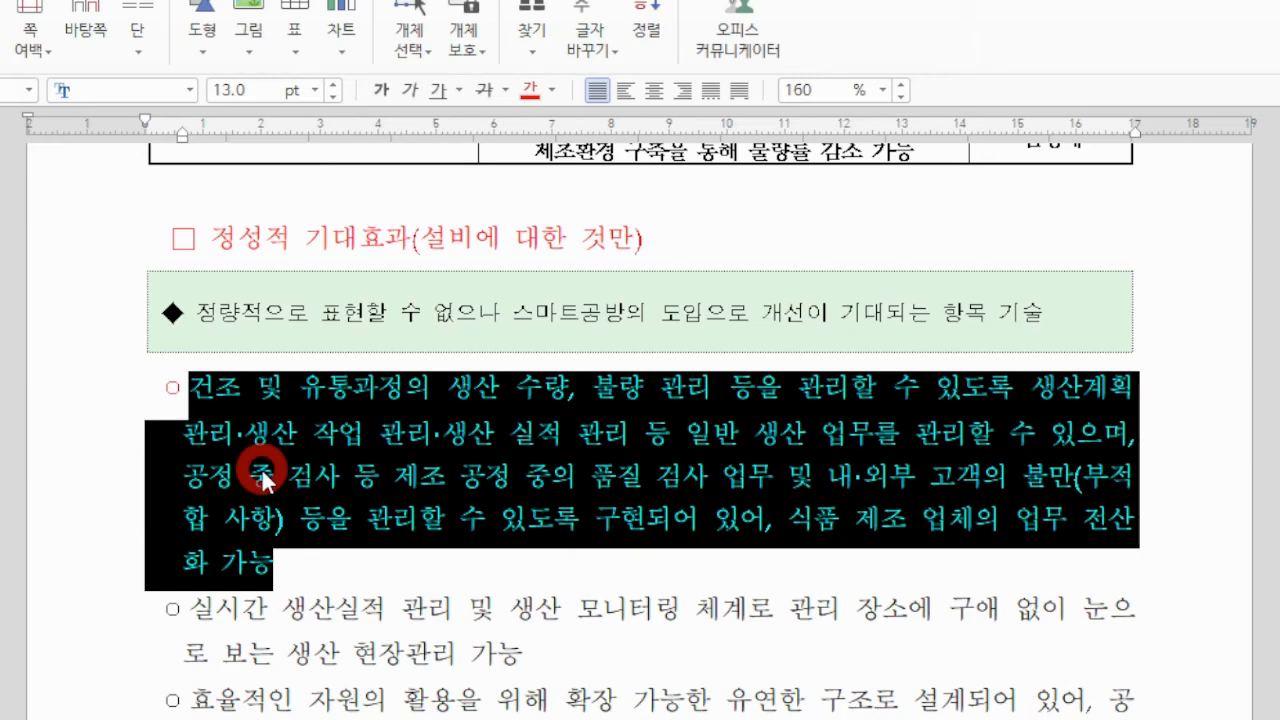
# Step: Go back to highlight the notes under the KPI table, and highlight the 정성적 기대효과 section from its heading through the first bullet
pyautogui.scroll(15, 640, 430)
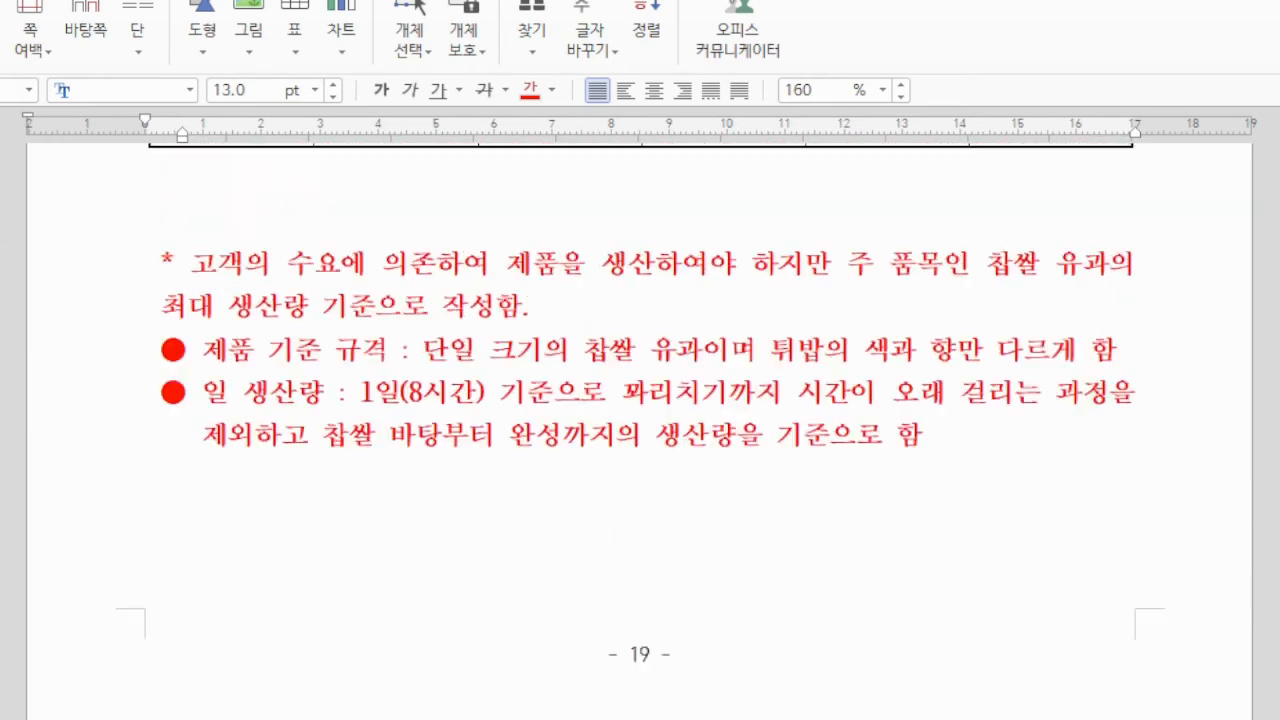
pyautogui.moveTo(110, 244); pyautogui.dragTo(967, 592)
pyautogui.scroll(-15, 1171, 620)
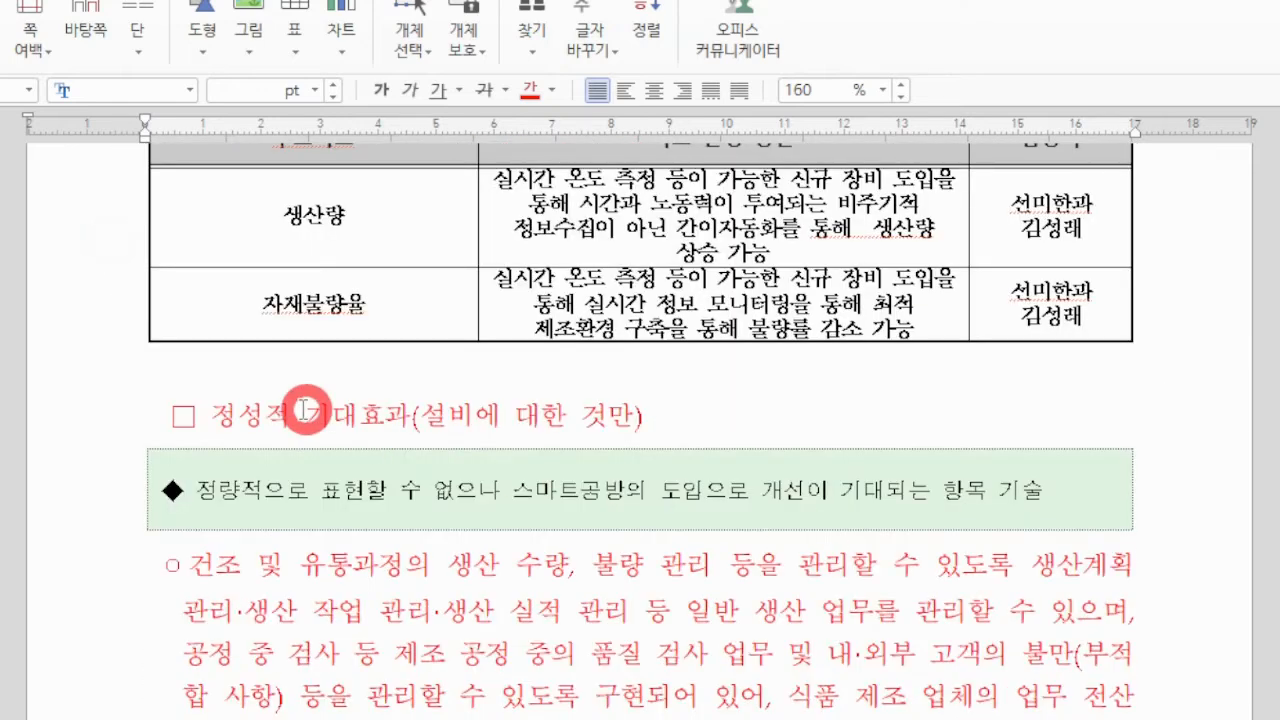
pyautogui.moveTo(160, 413); pyautogui.dragTo(965, 715)
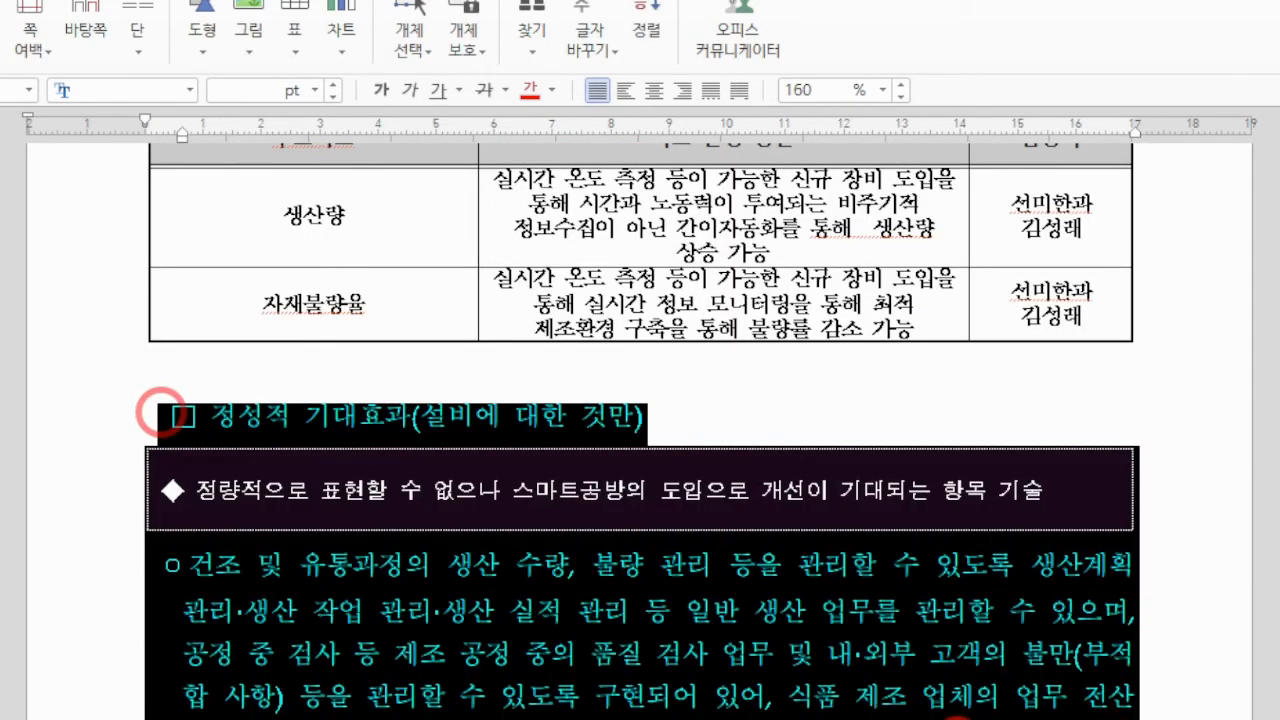
pyautogui.click(957, 716)
# Step: Go past the remaining 정성적 기대효과 bullets and highlight the section heading 4. 시스템 및 도입 설비
pyautogui.scroll(-1, 850, 690)
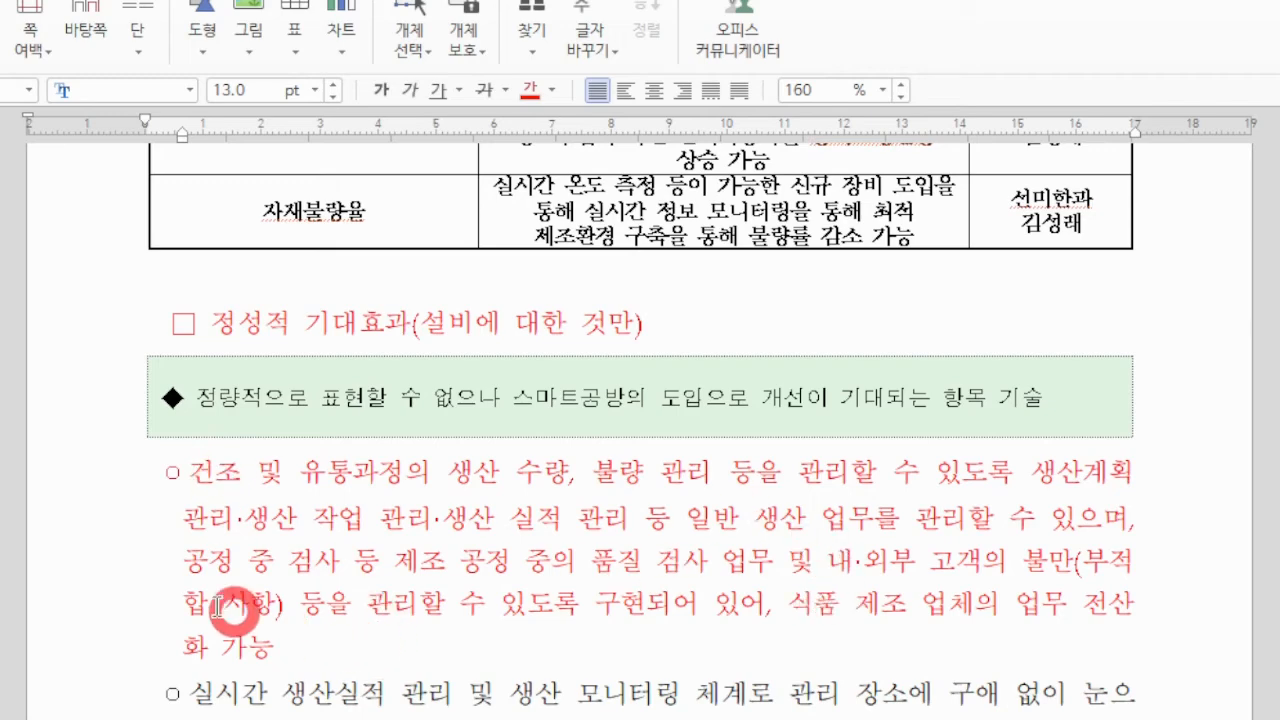
pyautogui.scroll(-2, 955, 662)
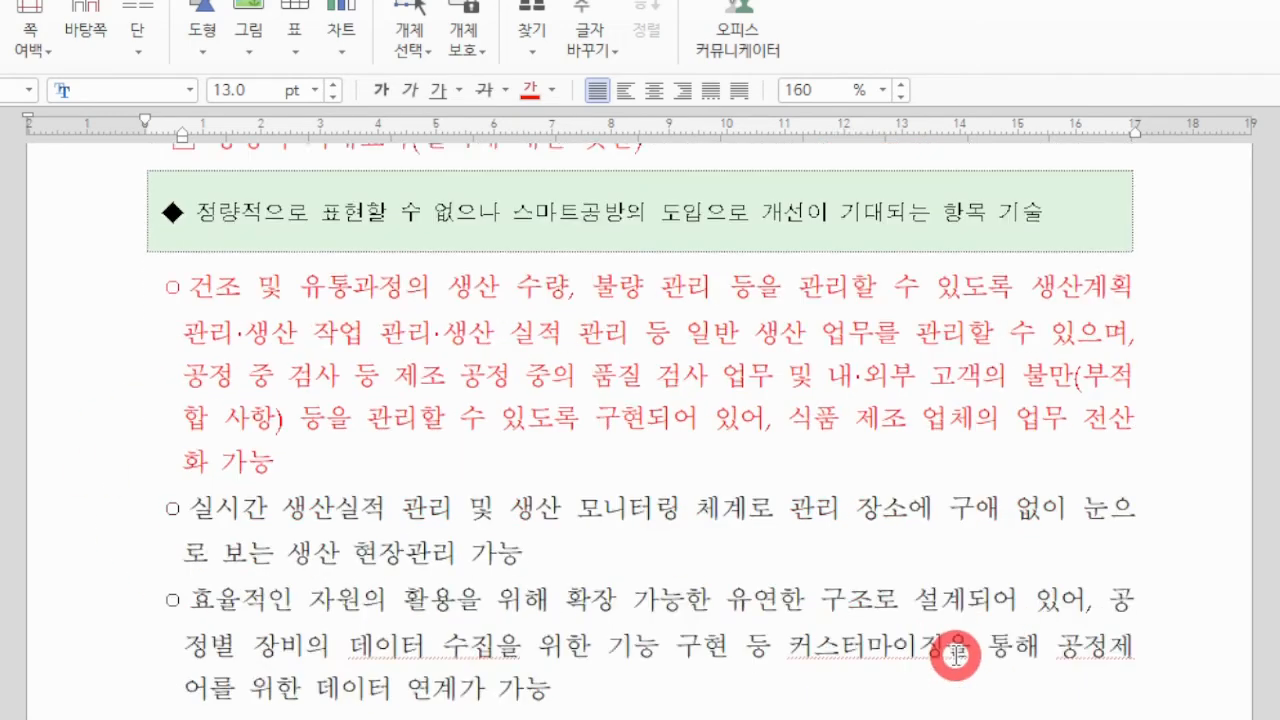
pyautogui.scroll(-8, 955, 640)
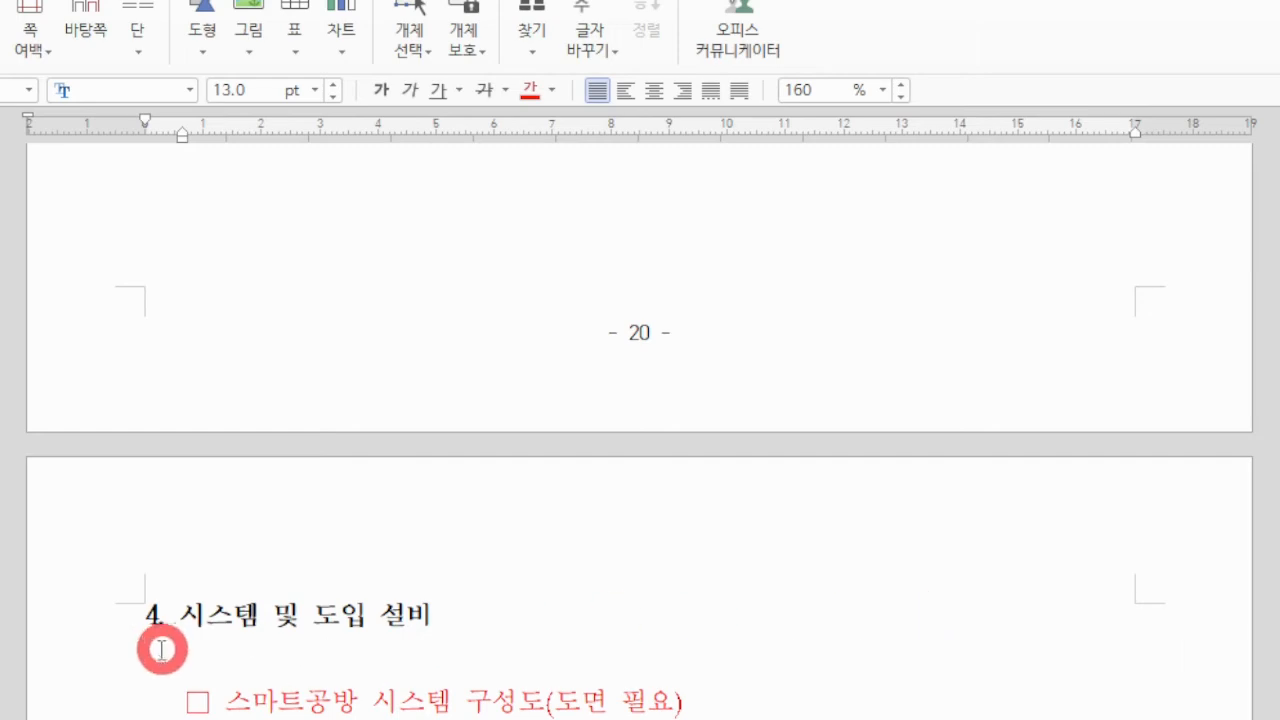
pyautogui.moveTo(145, 618); pyautogui.dragTo(440, 621)
pyautogui.scroll(-3, 720, 585)
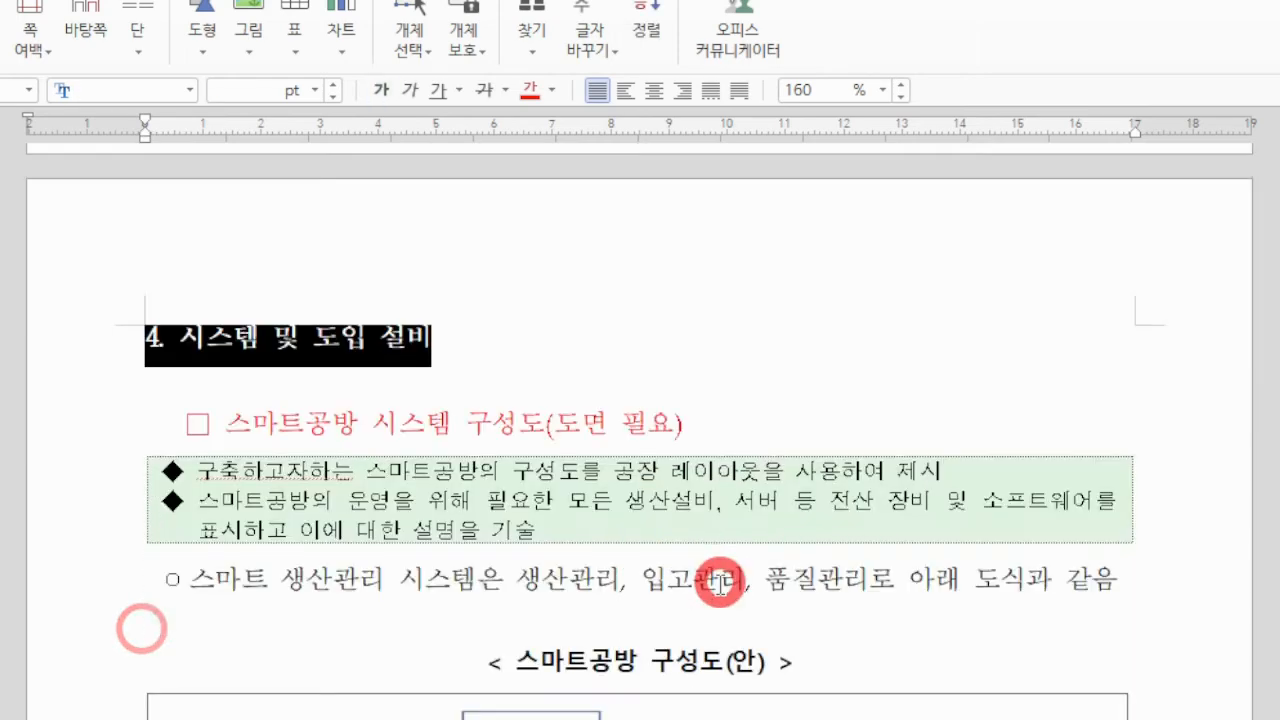
# Step: Highlight (도면 필요) in the 스마트공방 시스템 구성도 heading and the words 공장 레이아웃을 in its guideline
pyautogui.moveTo(155, 428); pyautogui.dragTo(543, 424)
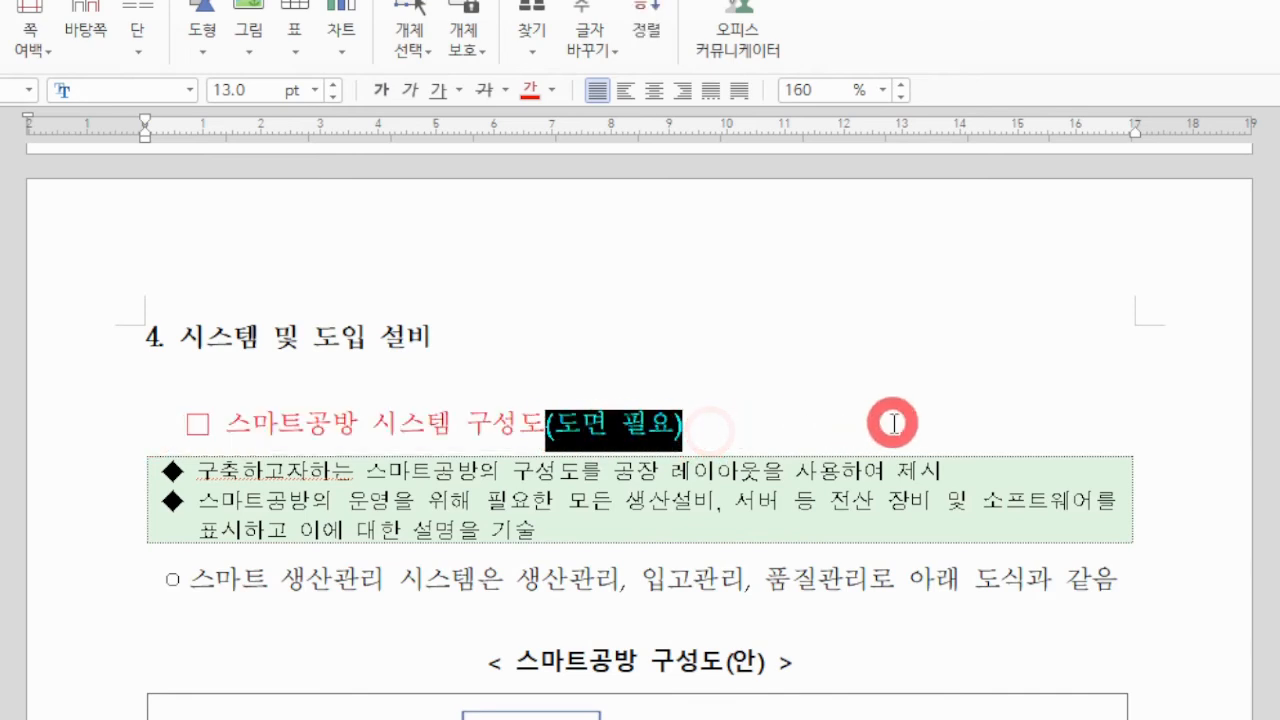
pyautogui.scroll(-3, 893, 423)
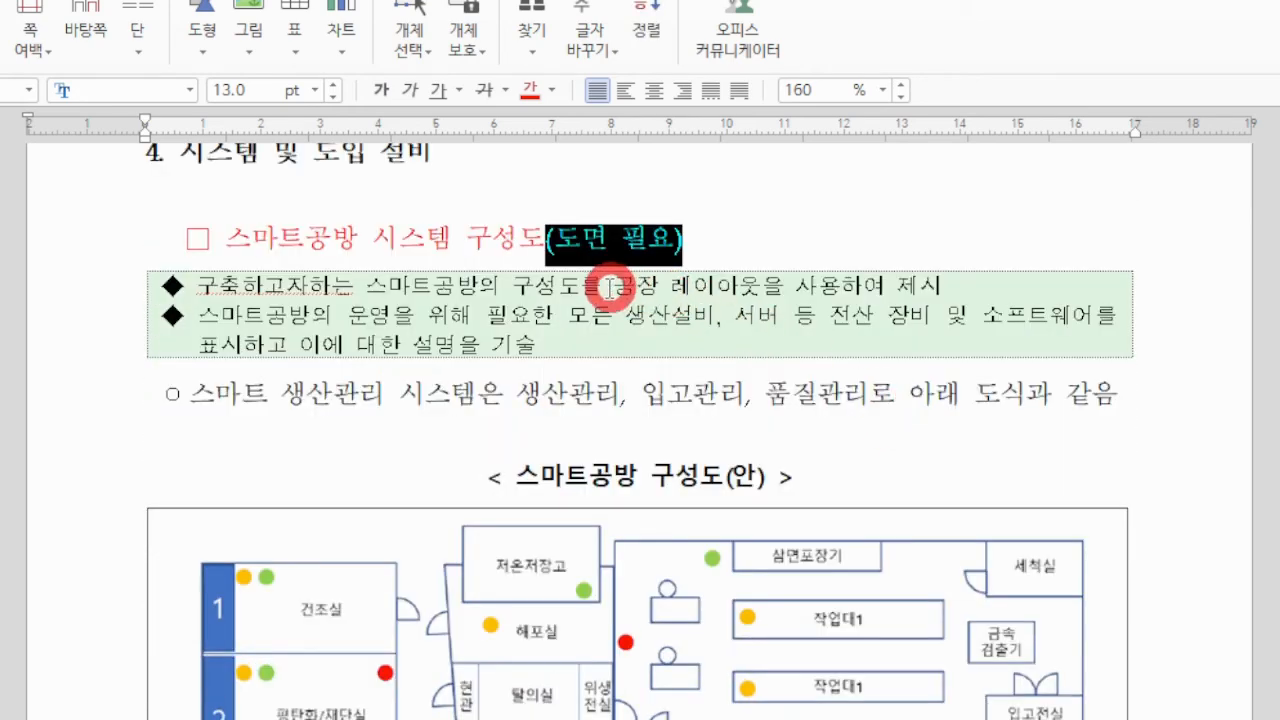
pyautogui.moveTo(610, 286); pyautogui.dragTo(760, 287)
# Step: Examine the layout drawings under 스마트공방 구성도(안) and select the hand-drawn floor plan image
pyautogui.scroll(-3, 686, 391)
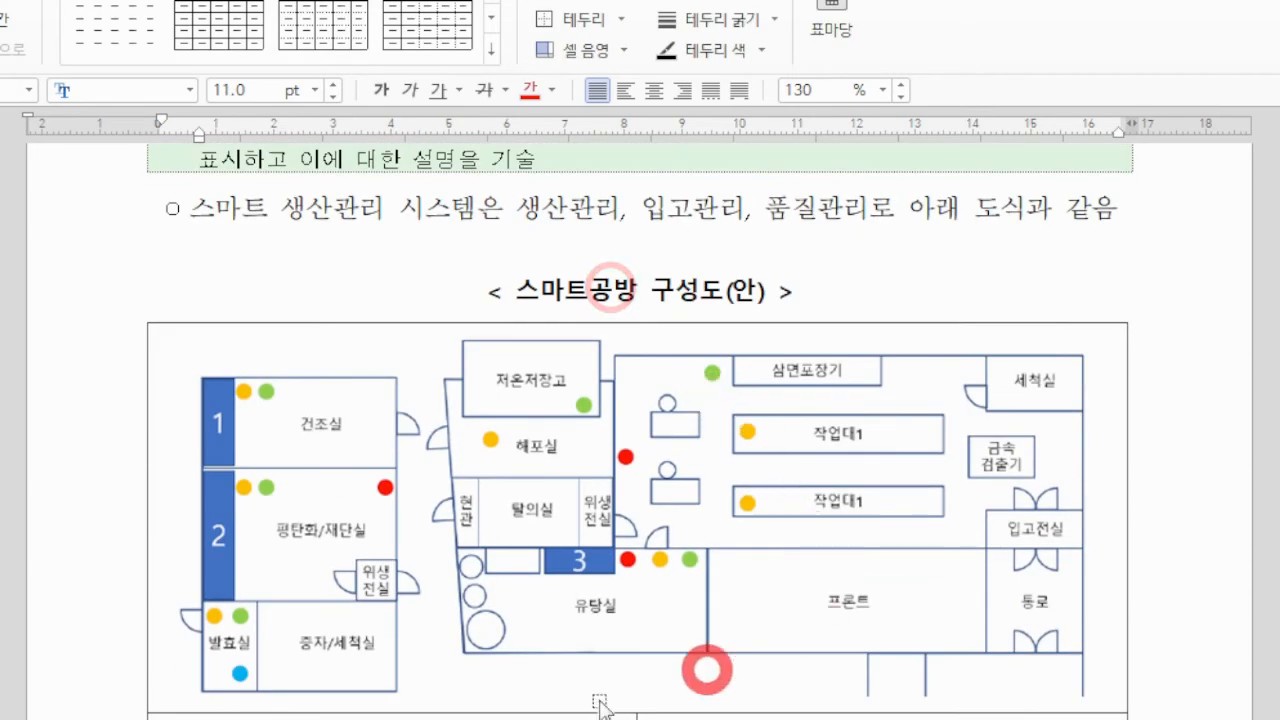
pyautogui.scroll(-4, 876, 495)
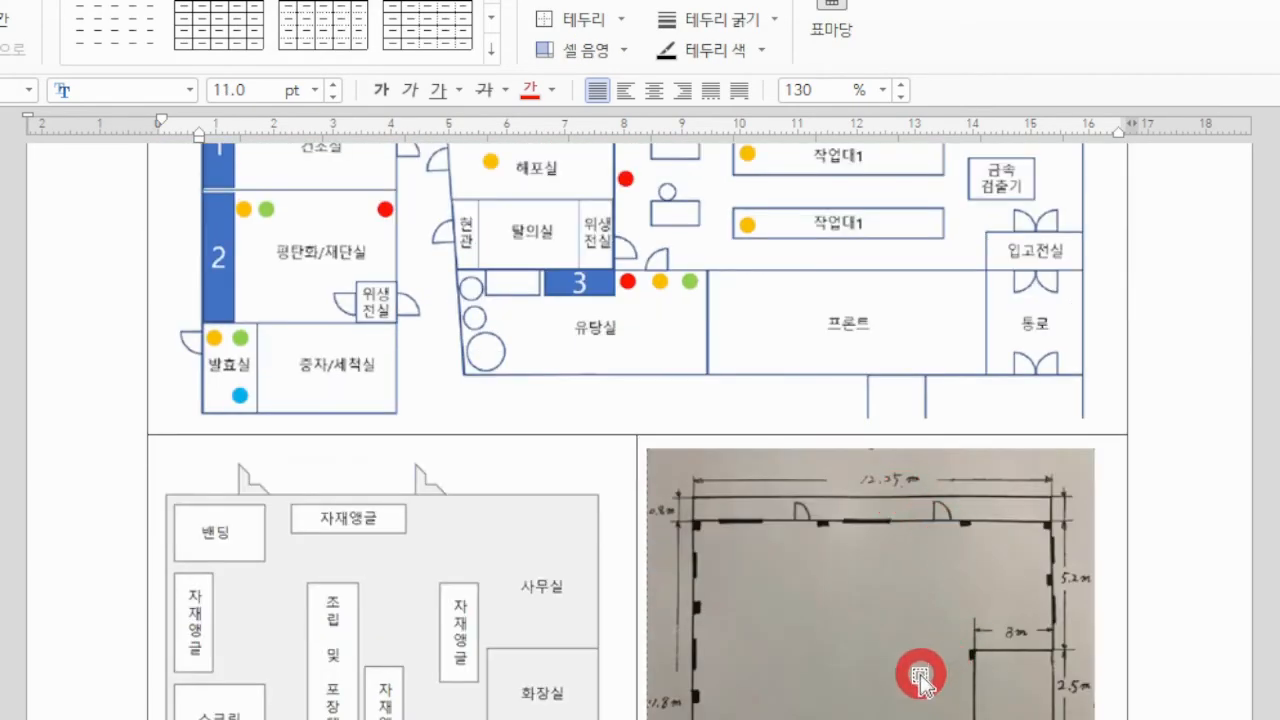
pyautogui.scroll(-3, 925, 640)
pyautogui.scroll(-2, 930, 560)
pyautogui.click(880, 446)
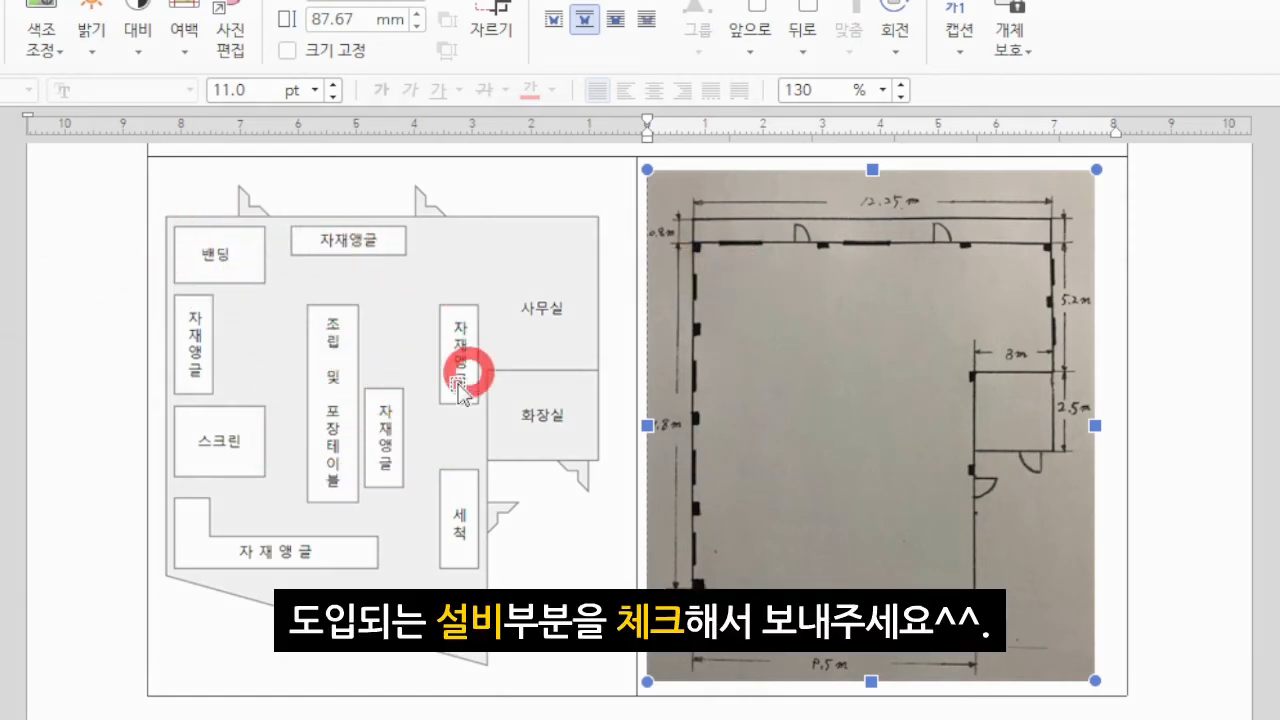
# Step: Select the colour-marked layout drawing under 스마트공방 구성도(안) and compare it with the two floor plans beneath it
pyautogui.scroll(5, 830, 570)
pyautogui.click(732, 458)
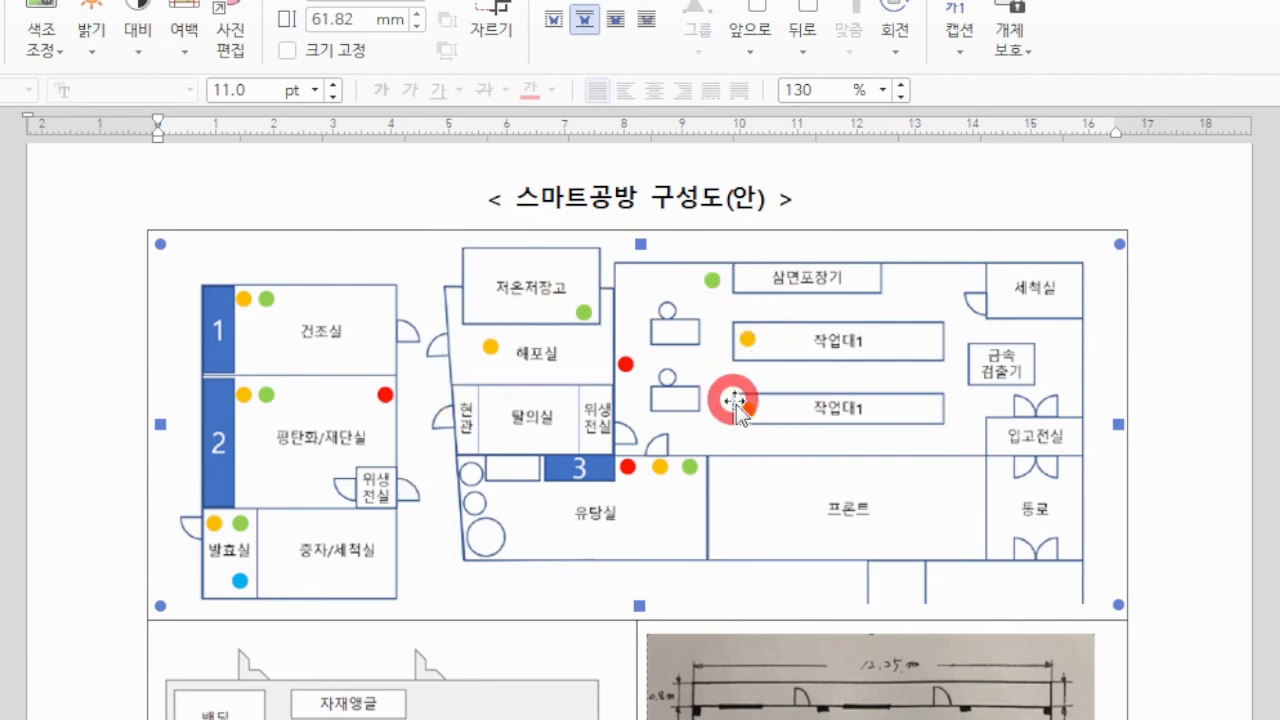
pyautogui.scroll(-5, 780, 365)
pyautogui.scroll(-2, 793, 358)
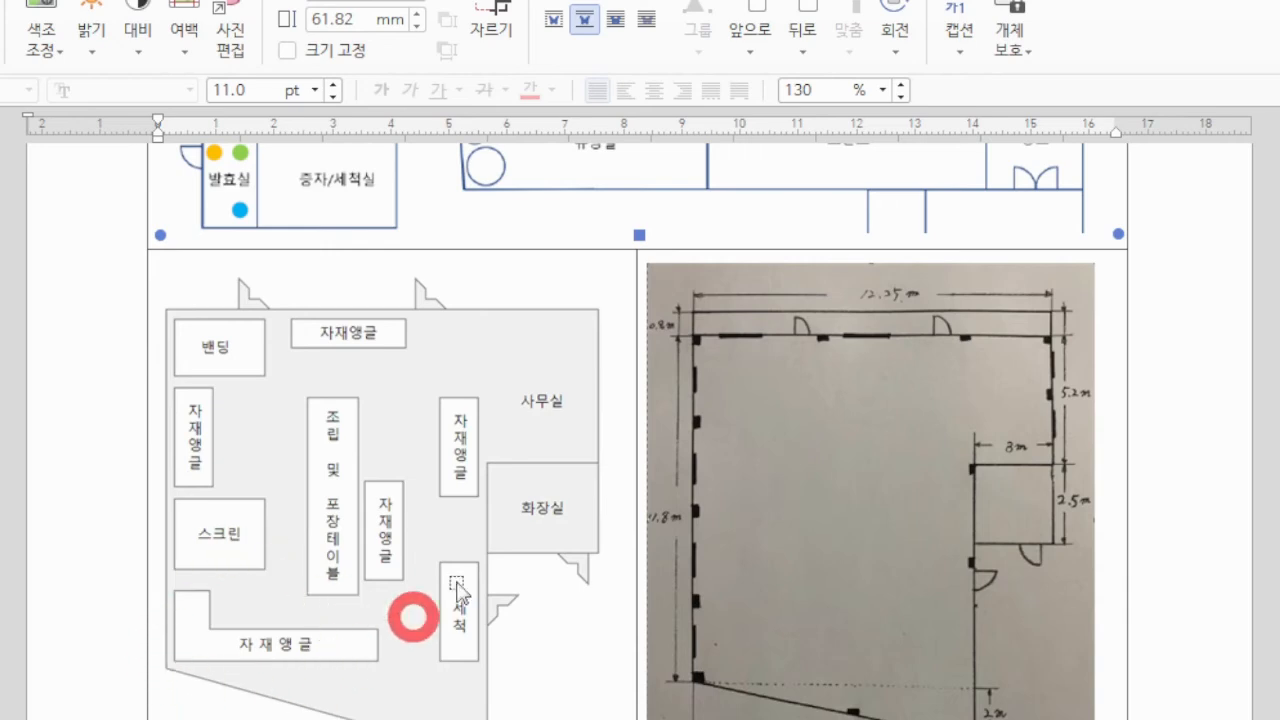
pyautogui.scroll(-2, 823, 337)
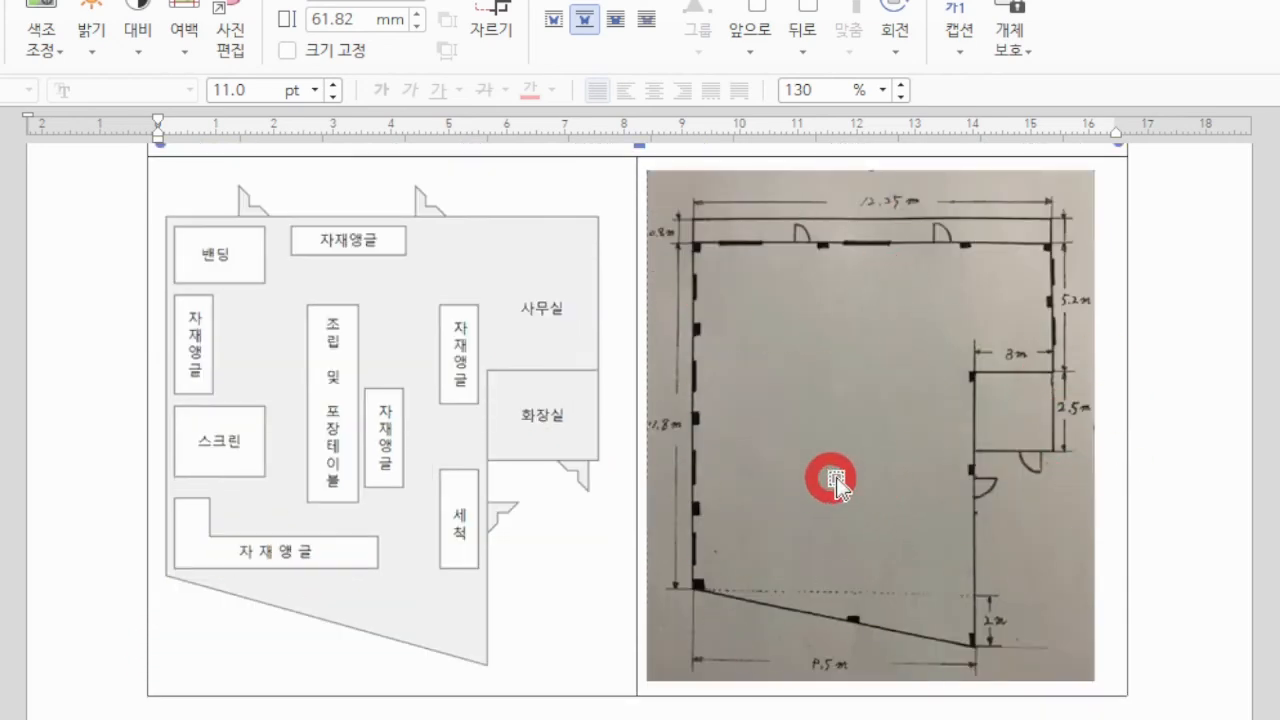
pyautogui.scroll(12, 871, 527)
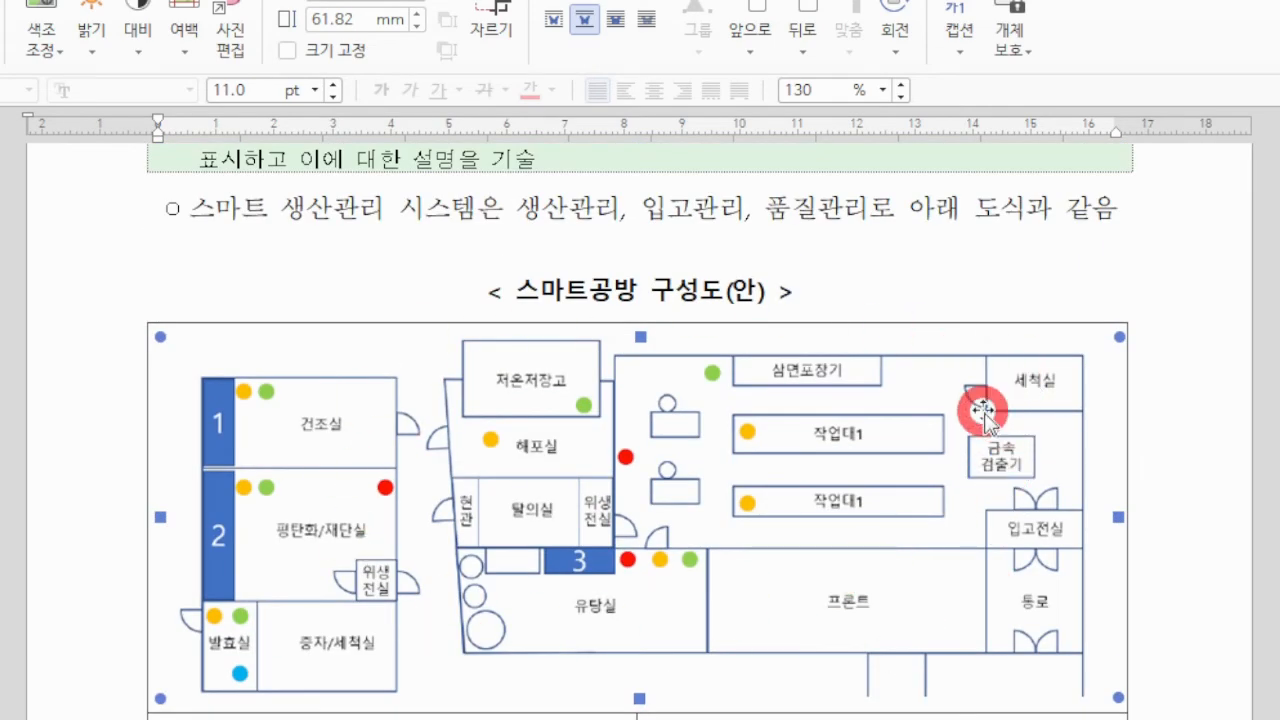
# Step: Go to the equipment list page and highlight the heading 도입 설비 목록(자동화 설비만 작성)
pyautogui.scroll(-17, 983, 412)
pyautogui.scroll(-10, 985, 400)
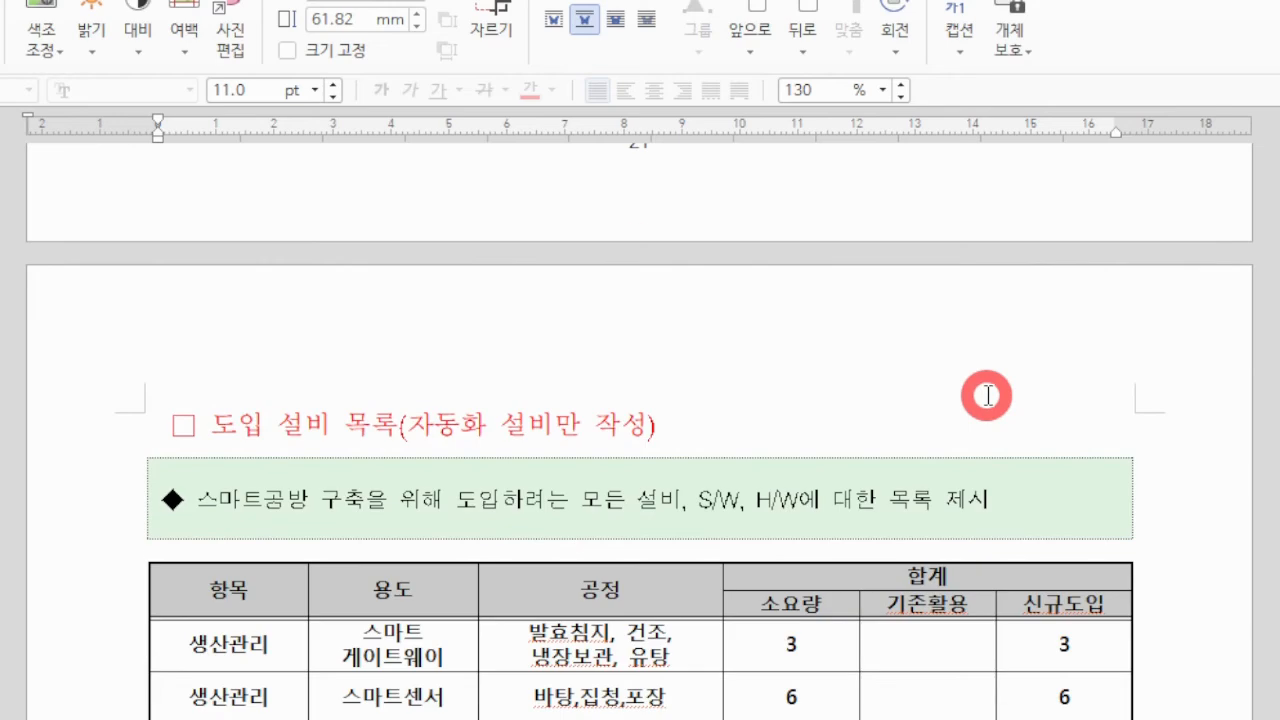
pyautogui.scroll(-2, 198, 430)
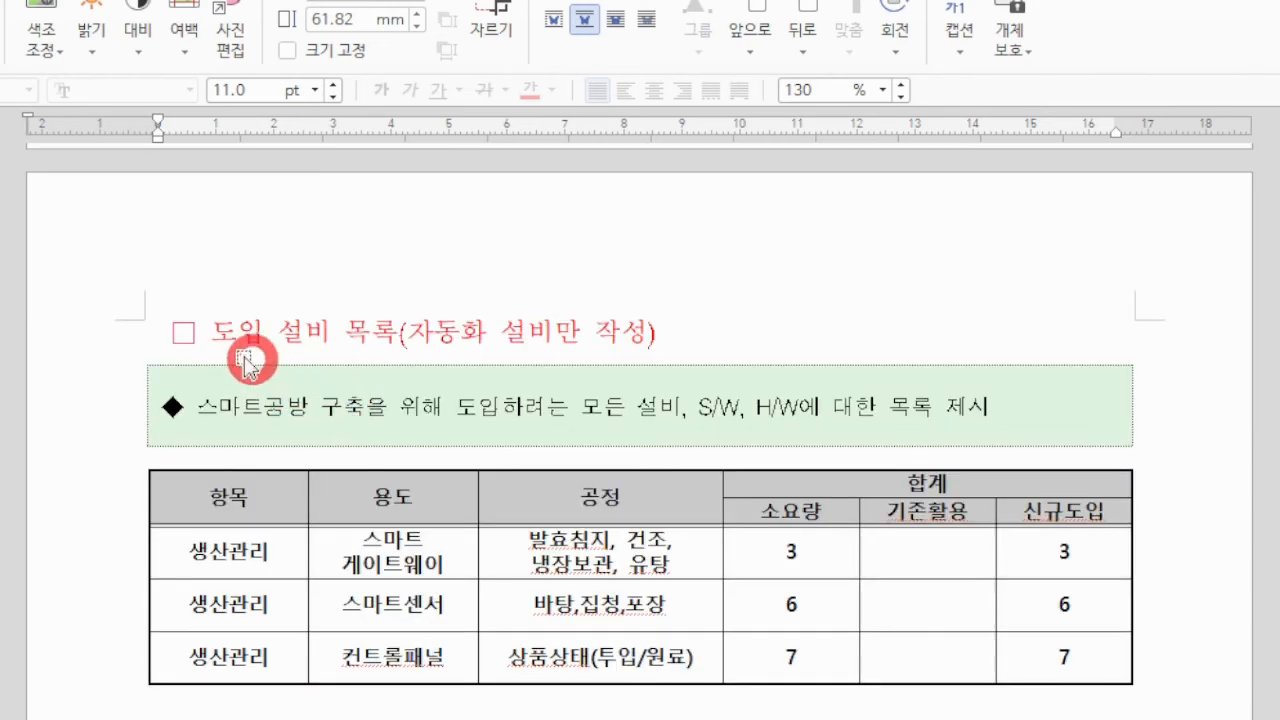
pyautogui.moveTo(160, 343); pyautogui.dragTo(636, 347)
pyautogui.click(713, 324)
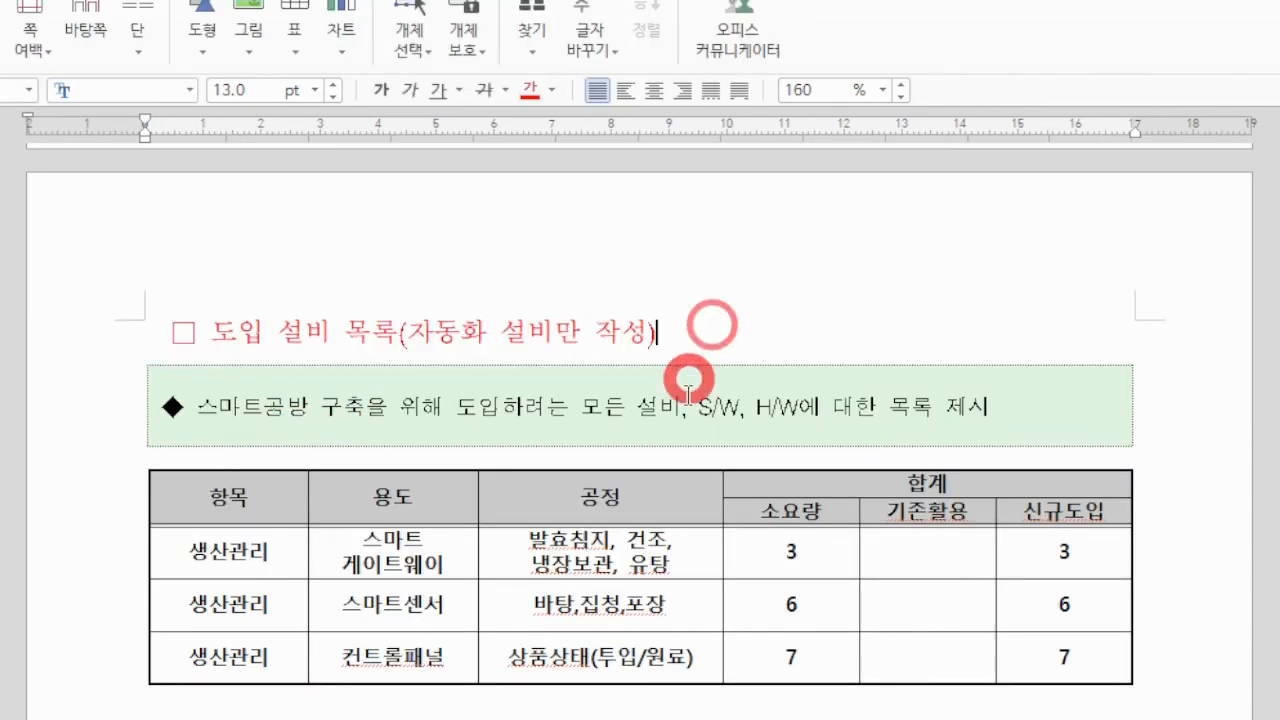
# Step: Highlight the first data row of the equipment table, and the text 스마트 게이트웨이 in its 용도 cell
pyautogui.moveTo(283, 557); pyautogui.dragTo(1032, 568)
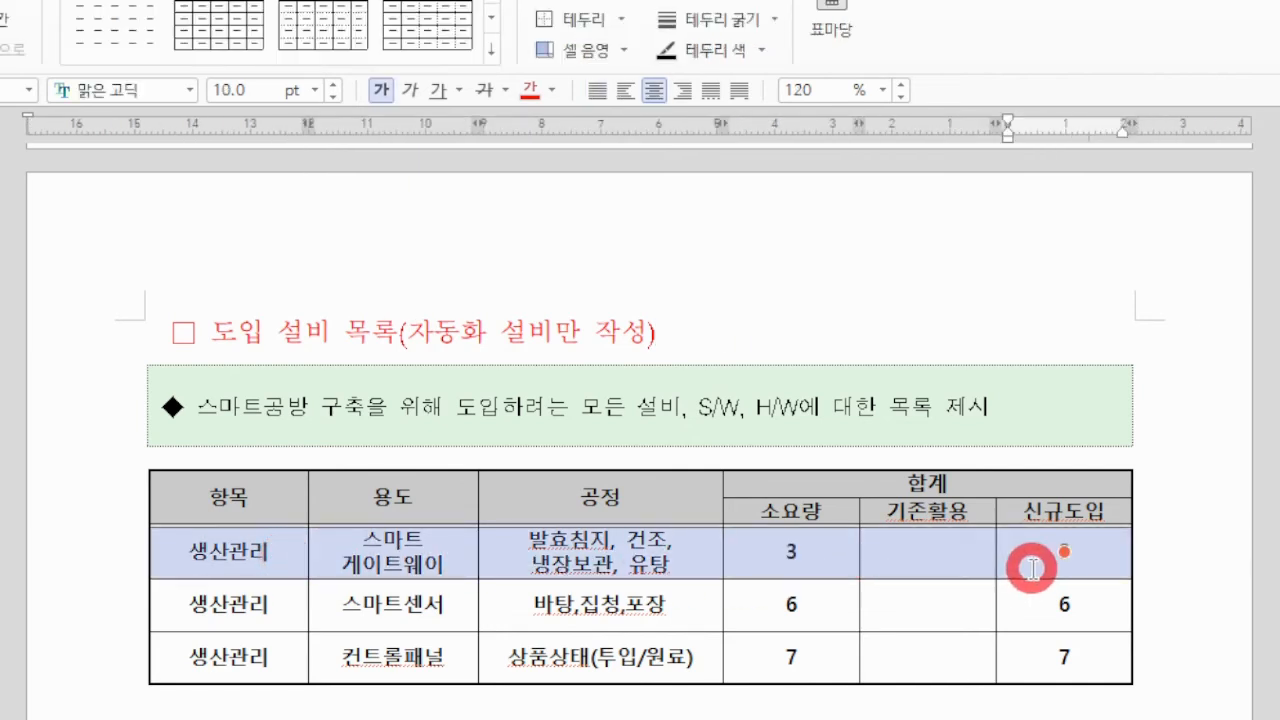
pyautogui.click(340, 551)
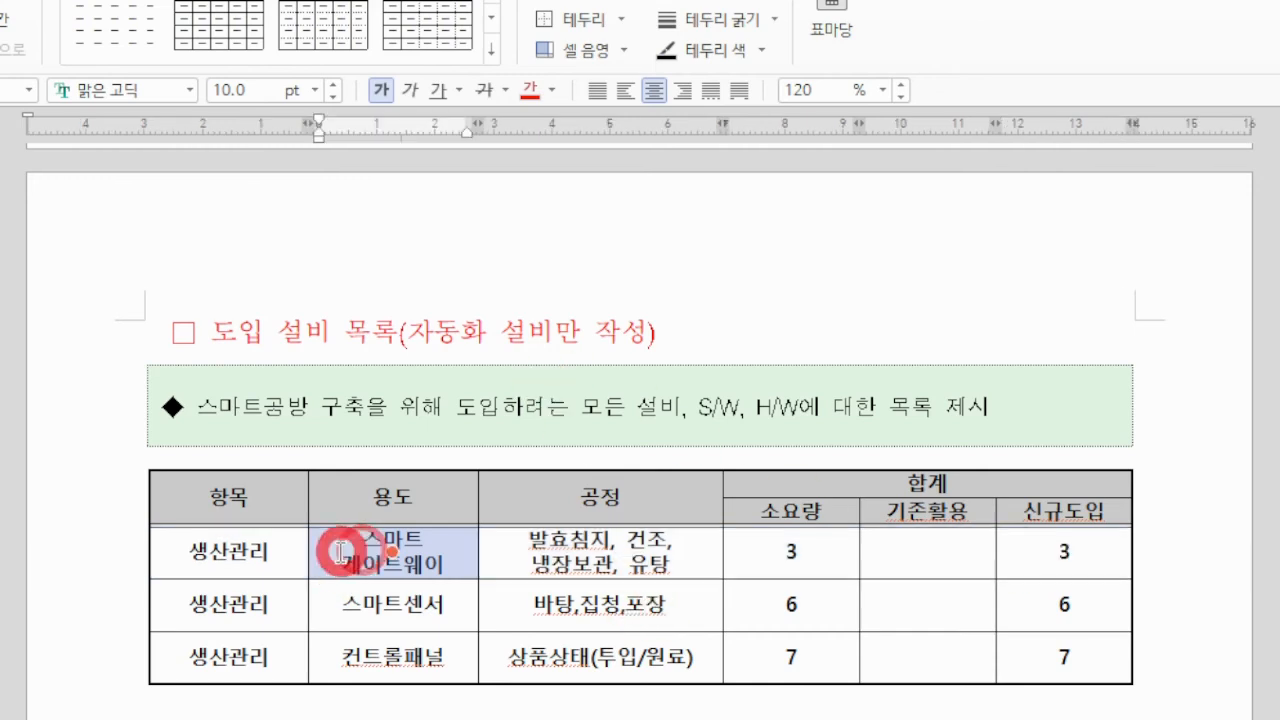
pyautogui.click(340, 551)
pyautogui.click(458, 560)
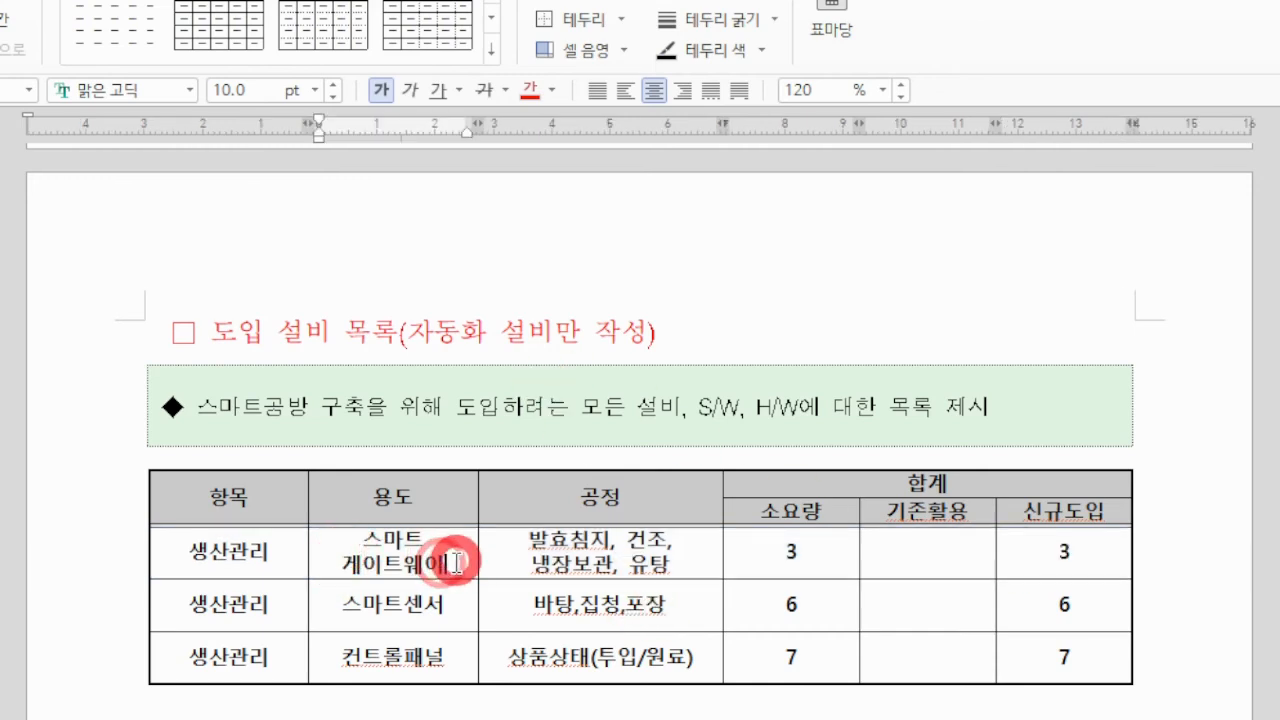
pyautogui.moveTo(456, 562); pyautogui.dragTo(356, 543)
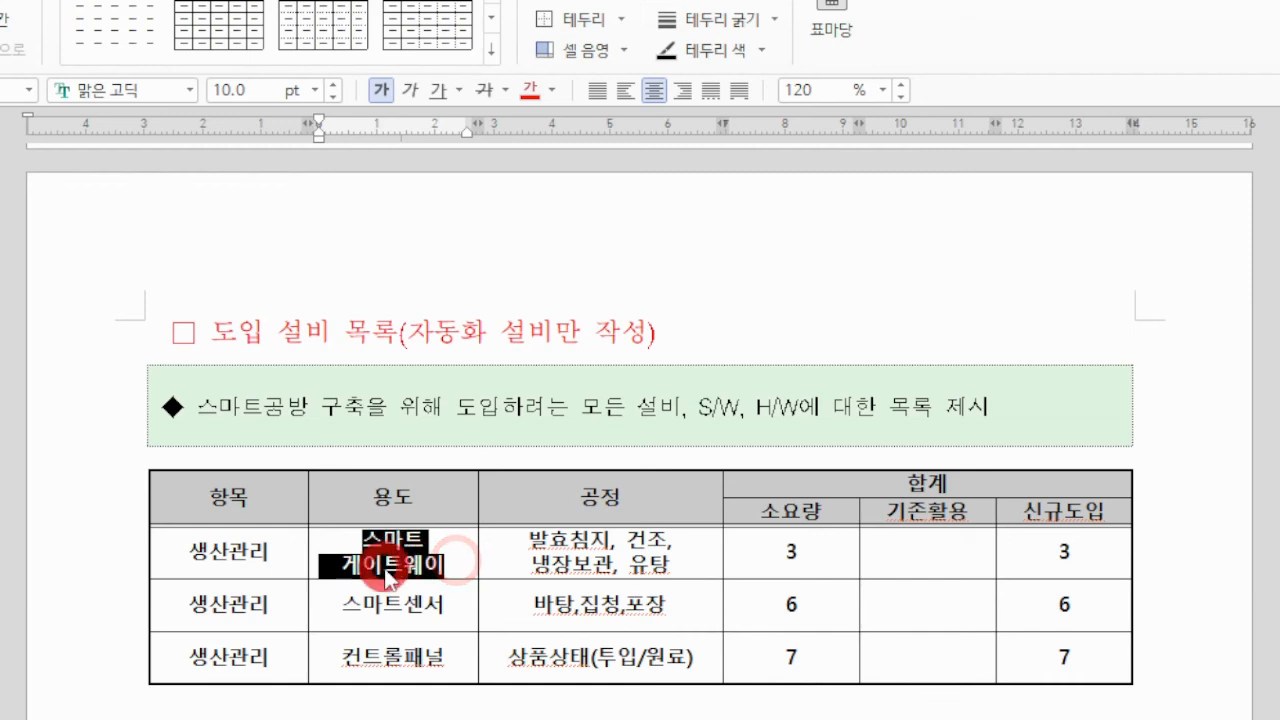
# Step: Point out the 소요량, 신규도입 and 기존활용 cells in the 스마트 게이트웨이 row
pyautogui.click(786, 551)
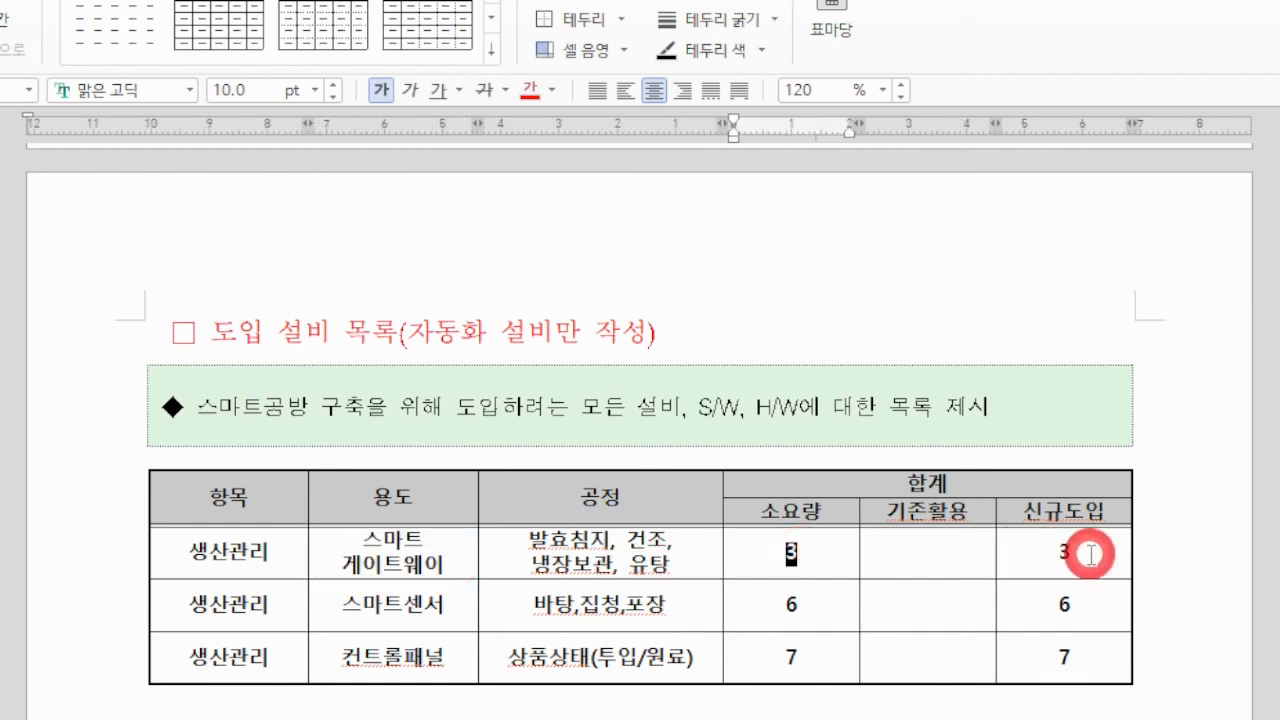
pyautogui.moveTo(1090, 554); pyautogui.dragTo(1045, 560)
pyautogui.click(932, 548)
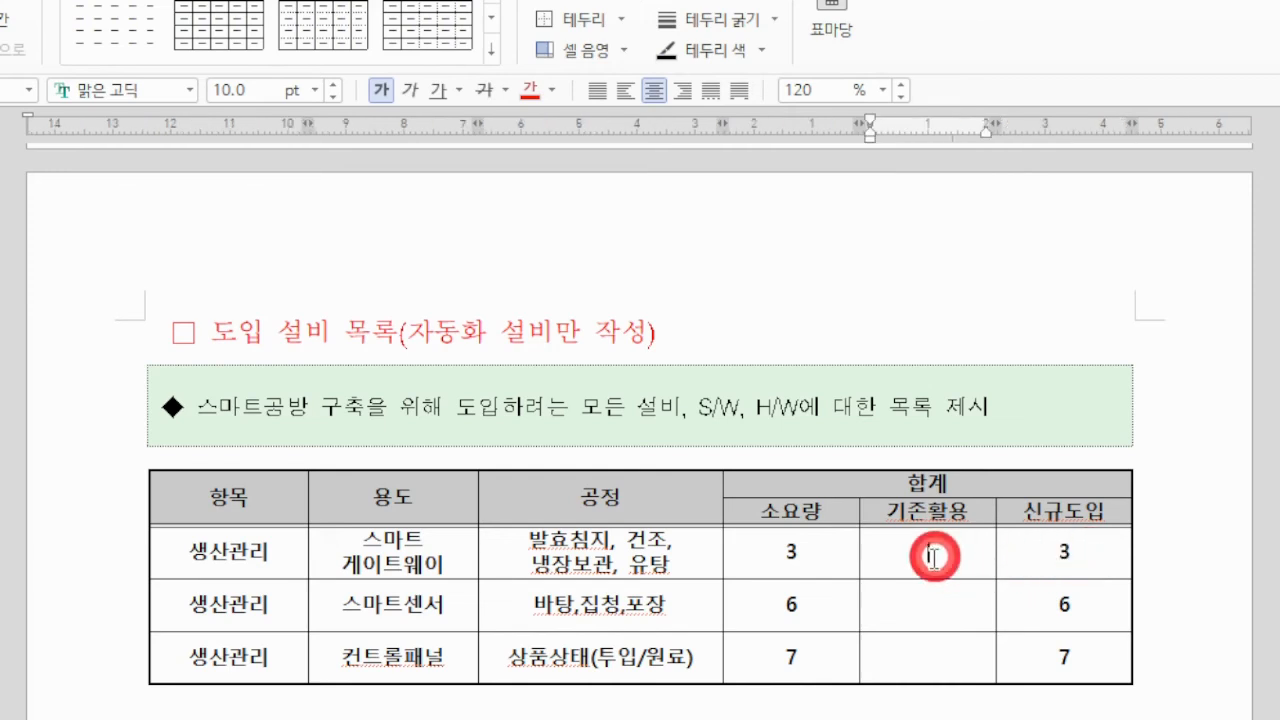
pyautogui.click(1105, 561)
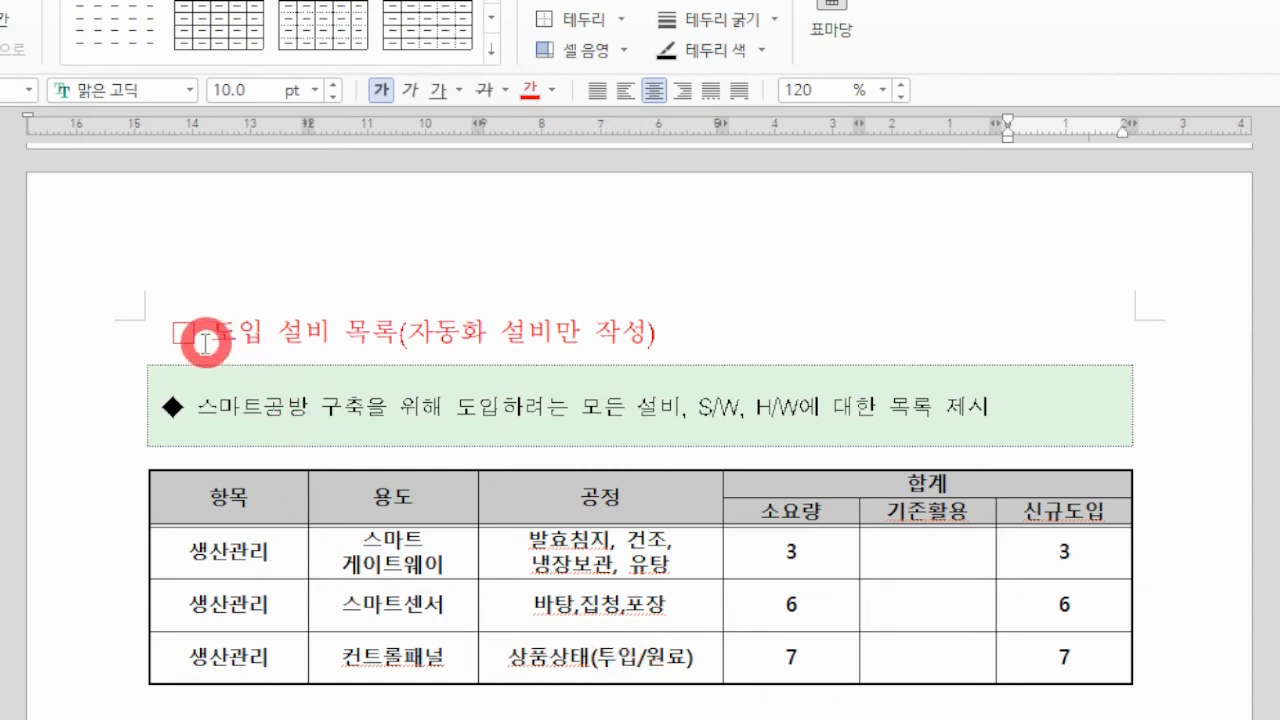
# Step: Highlight the 도입 설비 목록 heading again, along with the full 스마트 게이트웨이 row of its table
pyautogui.moveTo(427, 336); pyautogui.dragTo(663, 334)
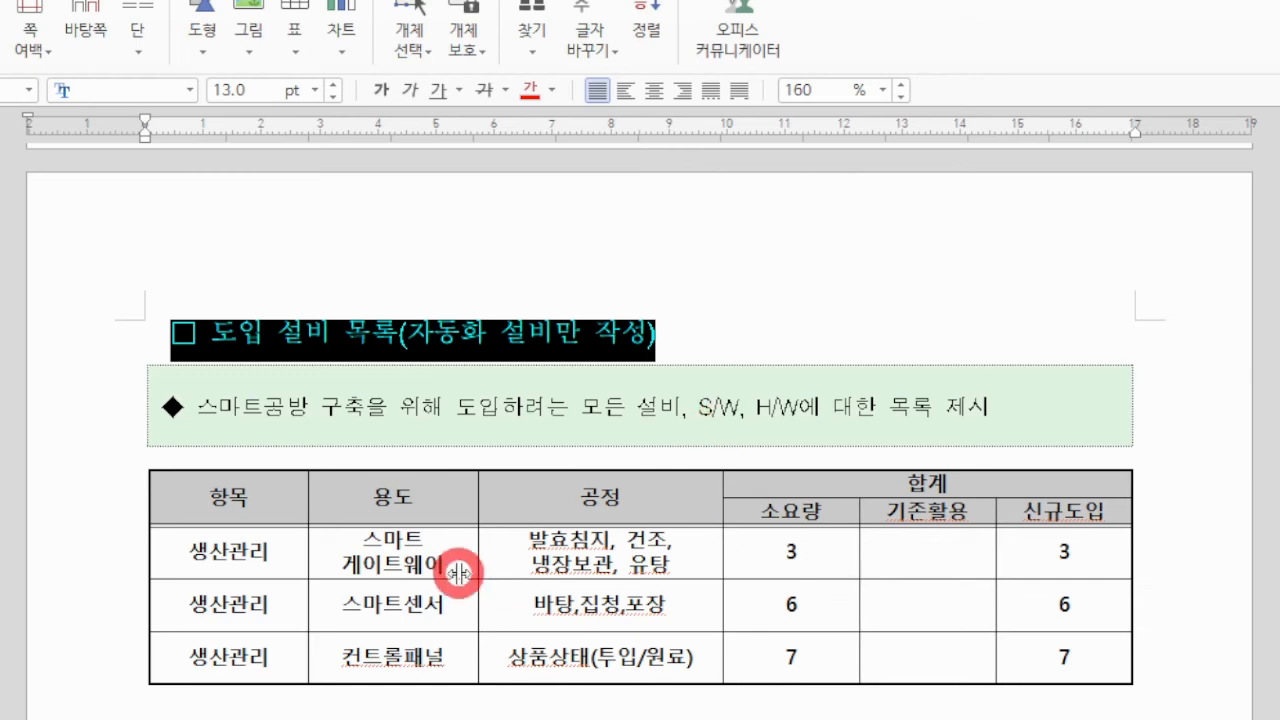
pyautogui.moveTo(283, 556); pyautogui.dragTo(1023, 551)
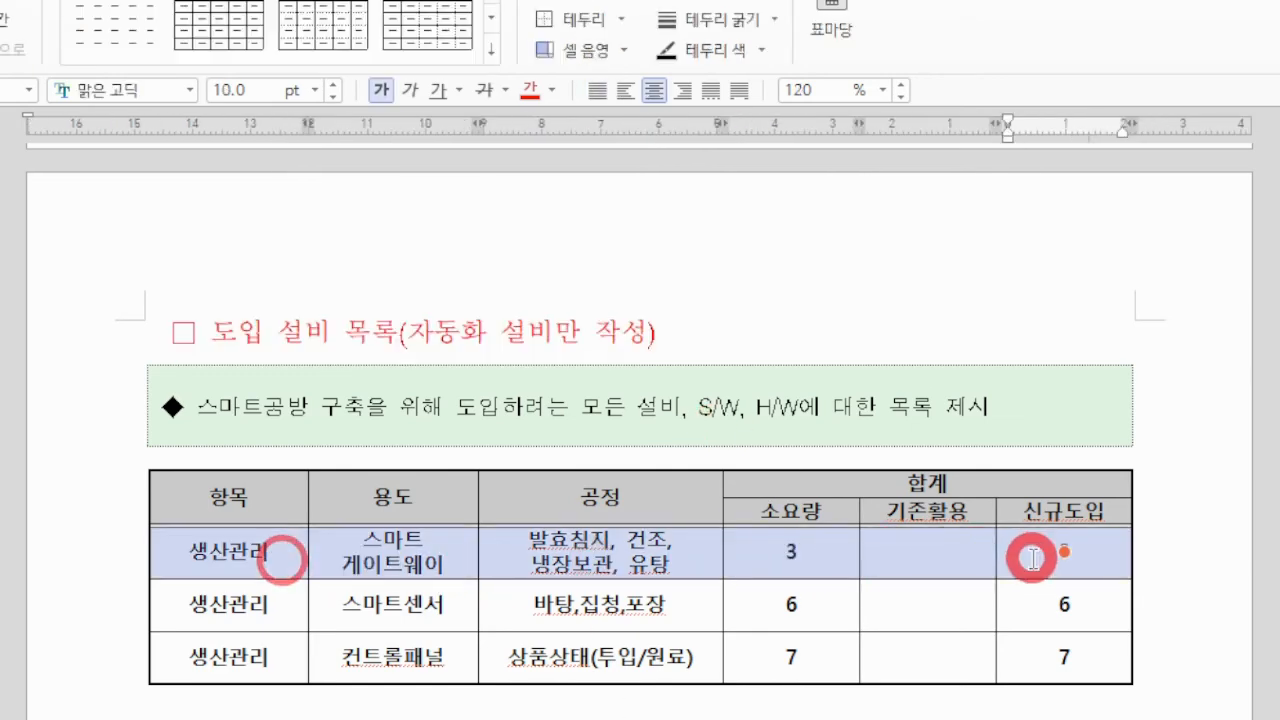
# Step: Go to section 5 and highlight the headings 제조 데이터 수집 and 데이터 수집 계획
pyautogui.scroll(-3, 900, 500)
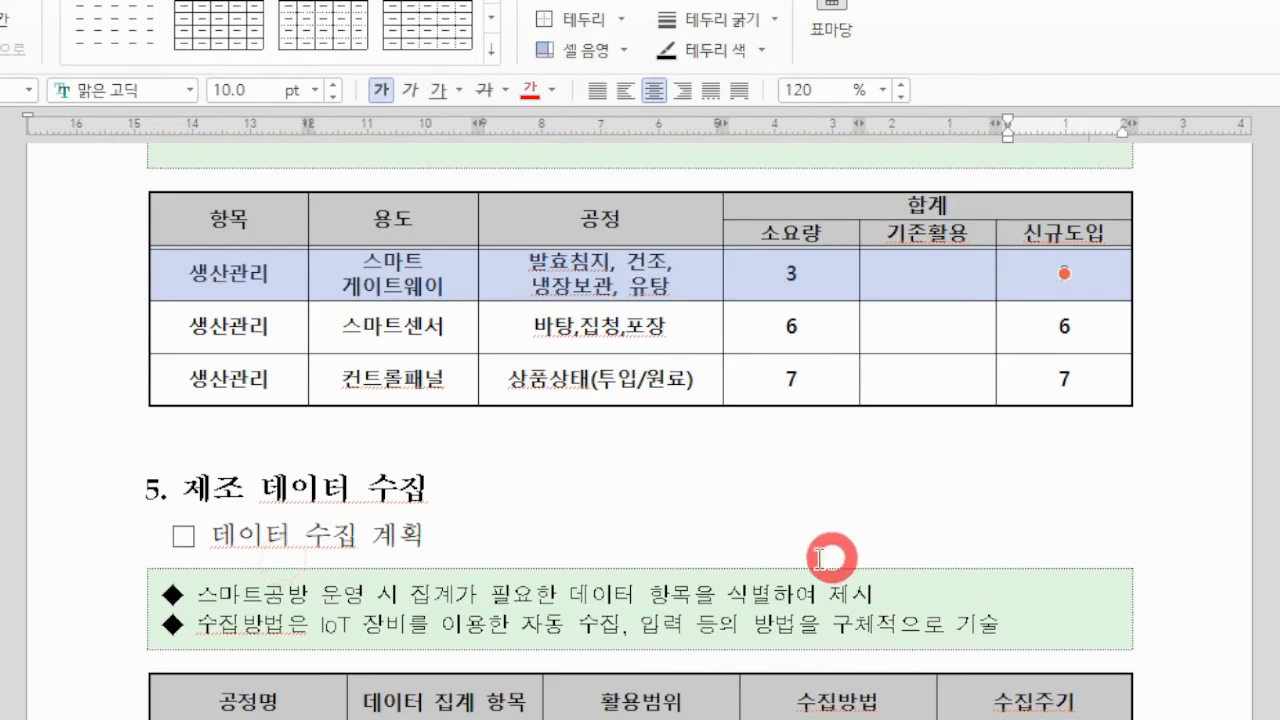
pyautogui.moveTo(133, 486); pyautogui.dragTo(500, 528)
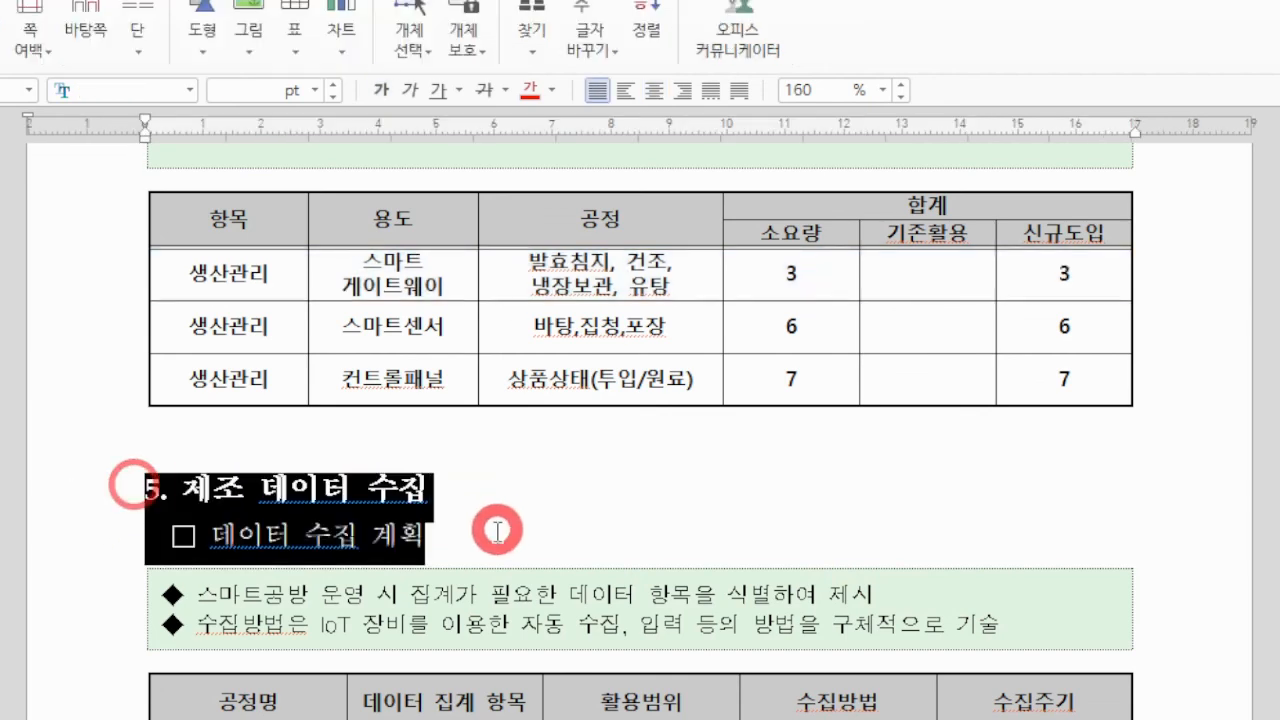
pyautogui.click(514, 523)
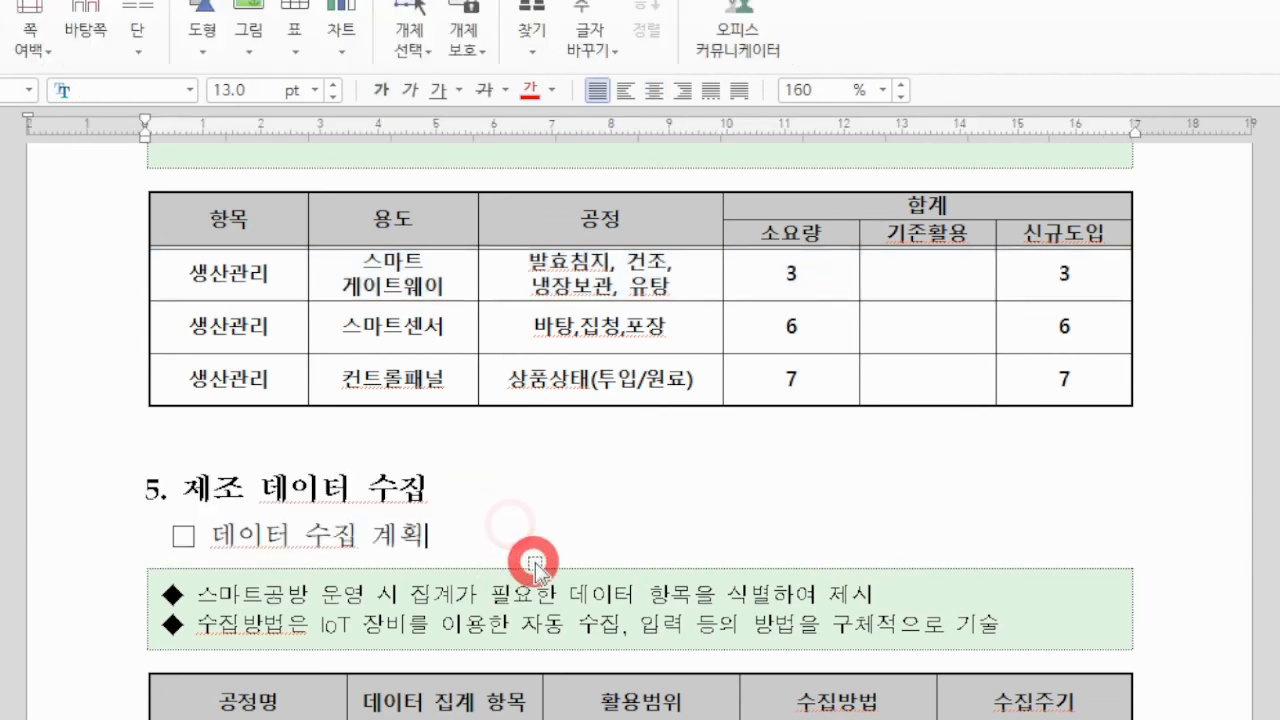
# Step: Go past the data collection table and highlight the section heading 6. 예산 편성 계획
pyautogui.scroll(-5, 480, 434)
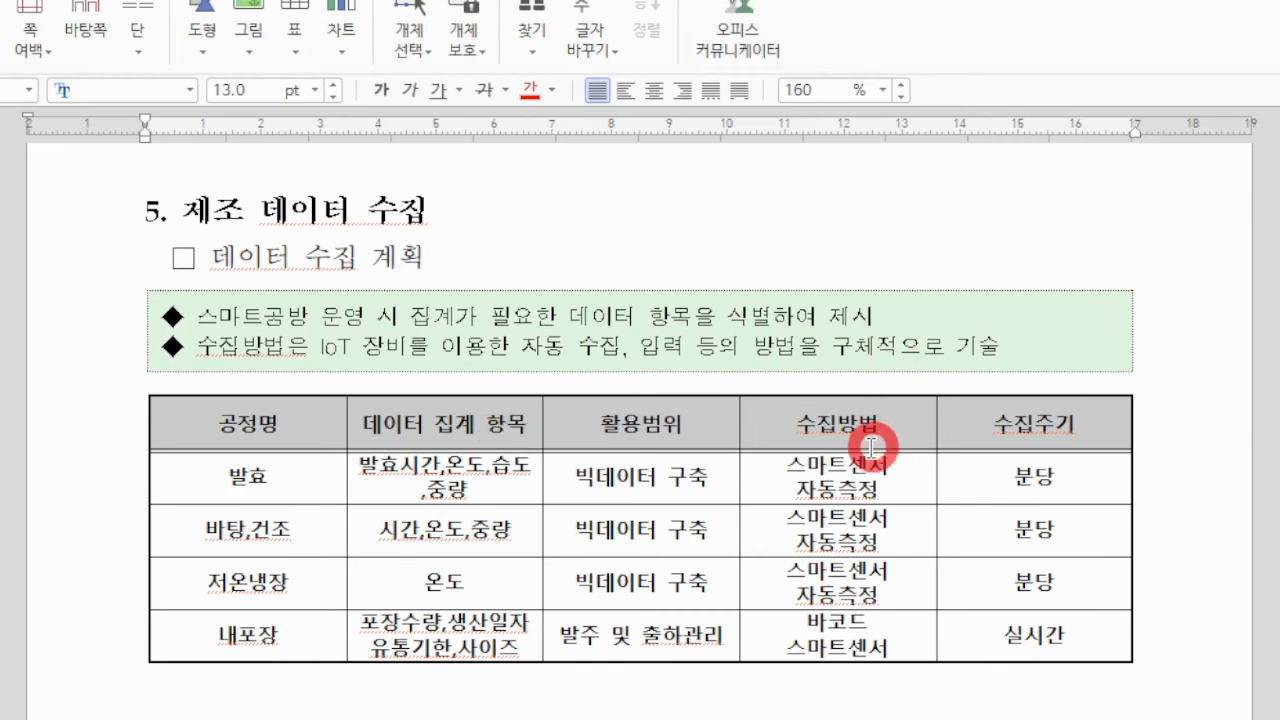
pyautogui.scroll(-2, 870, 420)
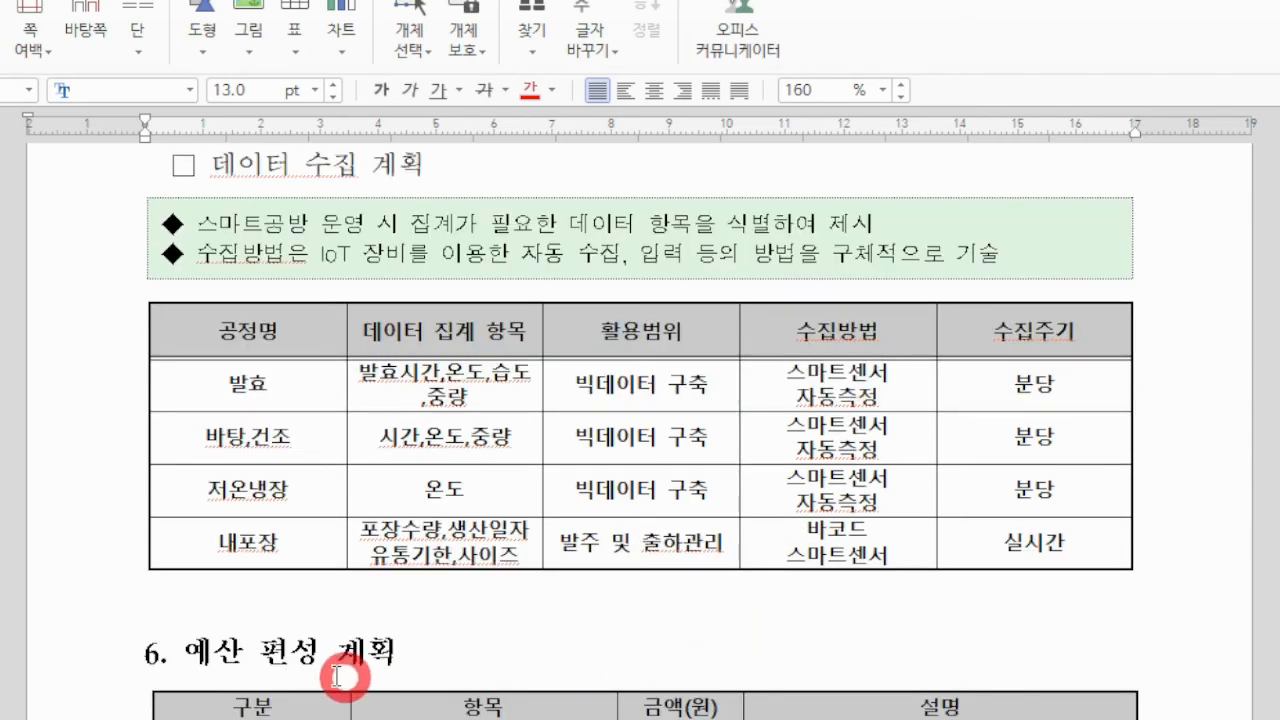
pyautogui.moveTo(145, 655); pyautogui.dragTo(480, 666)
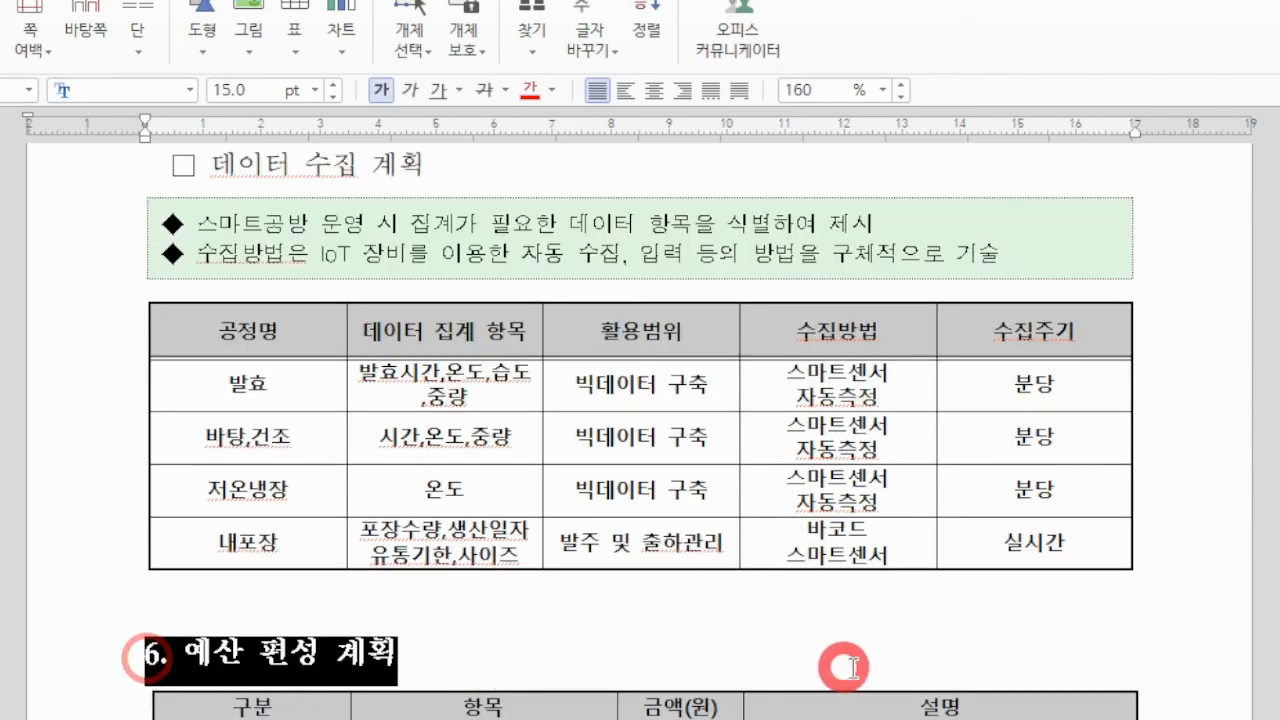
# Step: Highlight the 연구장비재료비 cells of the budget table, and the heading 6. 예산 편성 계획 once more
pyautogui.scroll(-3, 834, 666)
pyautogui.moveTo(298, 657); pyautogui.dragTo(751, 683)
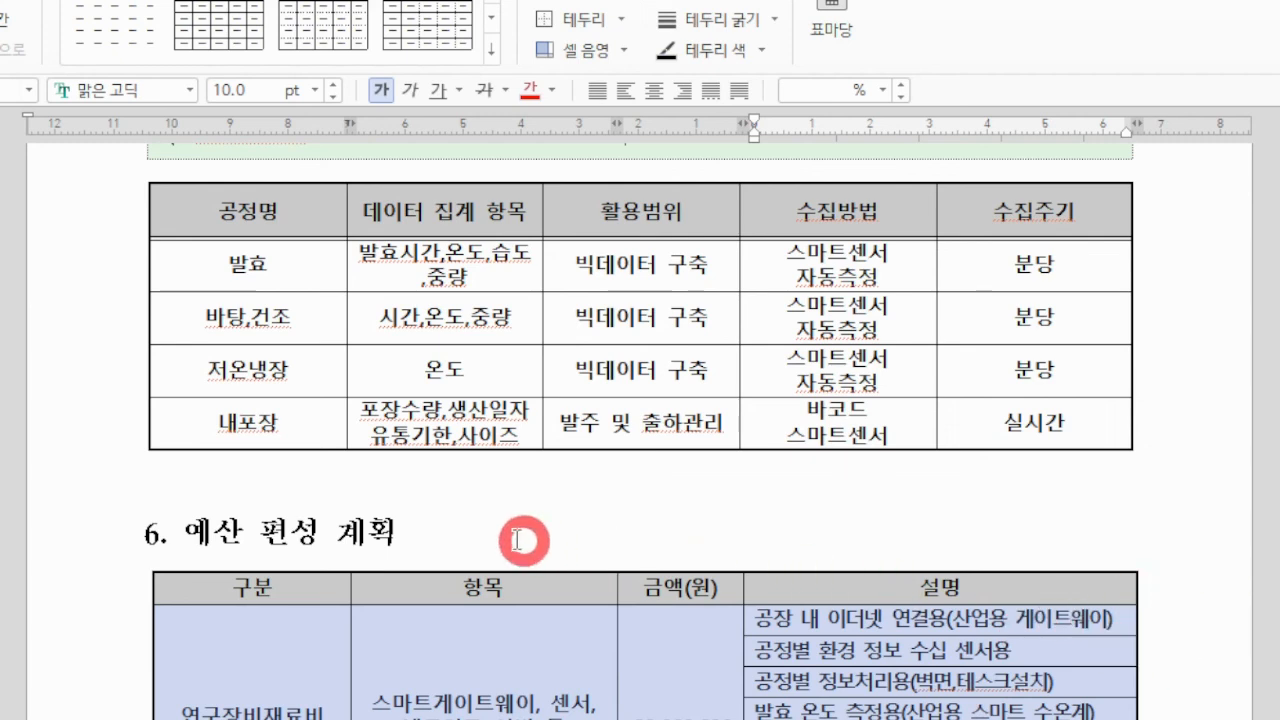
pyautogui.click(135, 535)
pyautogui.moveTo(362, 548); pyautogui.dragTo(466, 537)
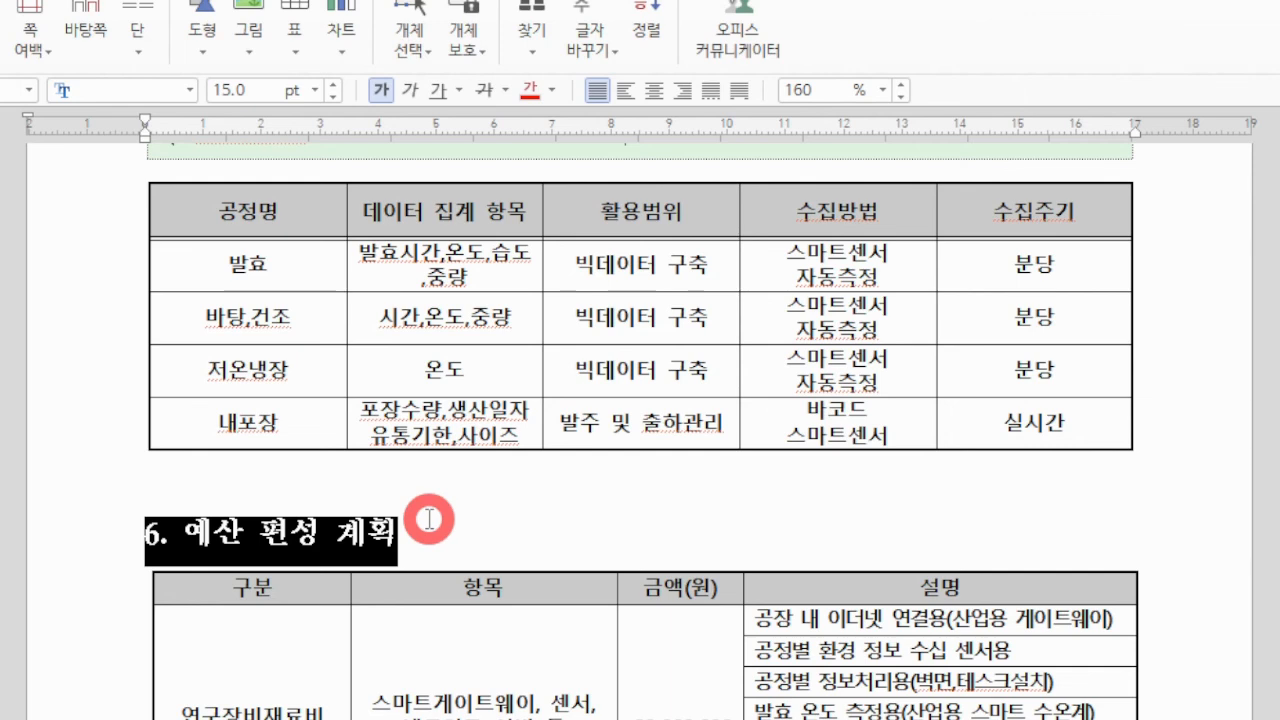
# Step: Review the document backwards from the budget section through the KPI and process flow pages to the manufacturing process table before 생산제품 소개
pyautogui.scroll(10, 640, 430)
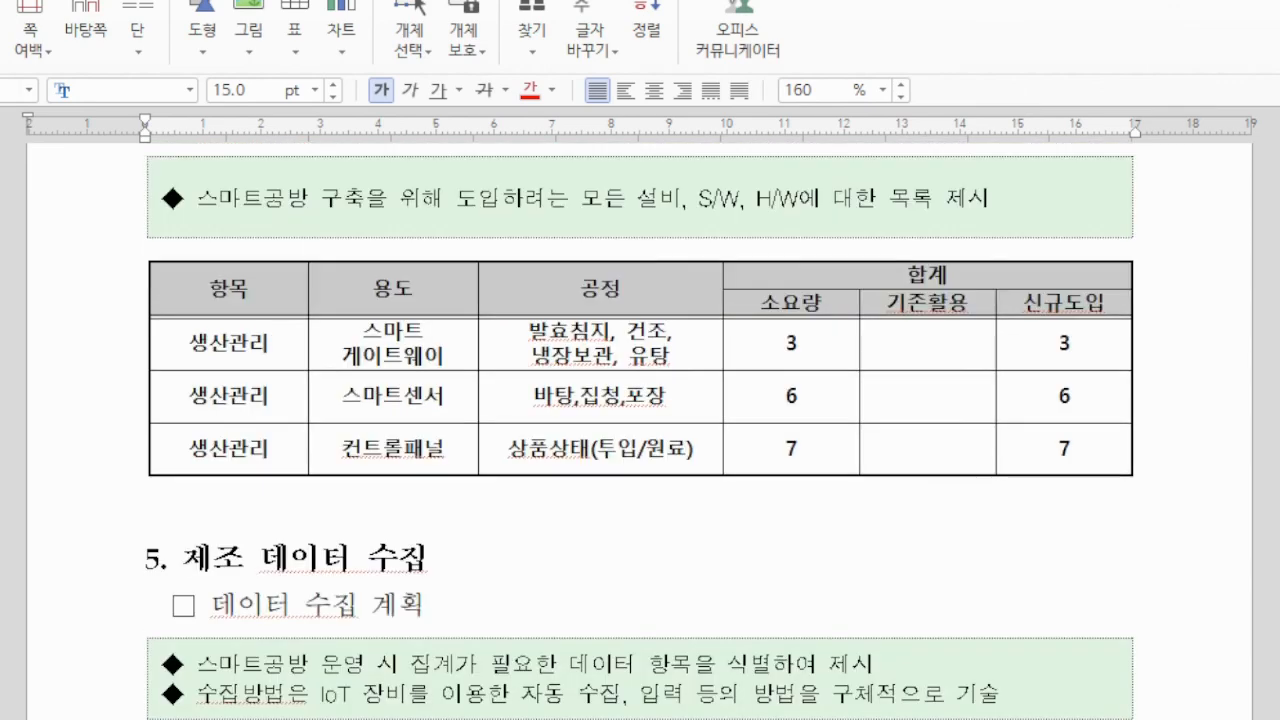
pyautogui.scroll(10, 640, 430)
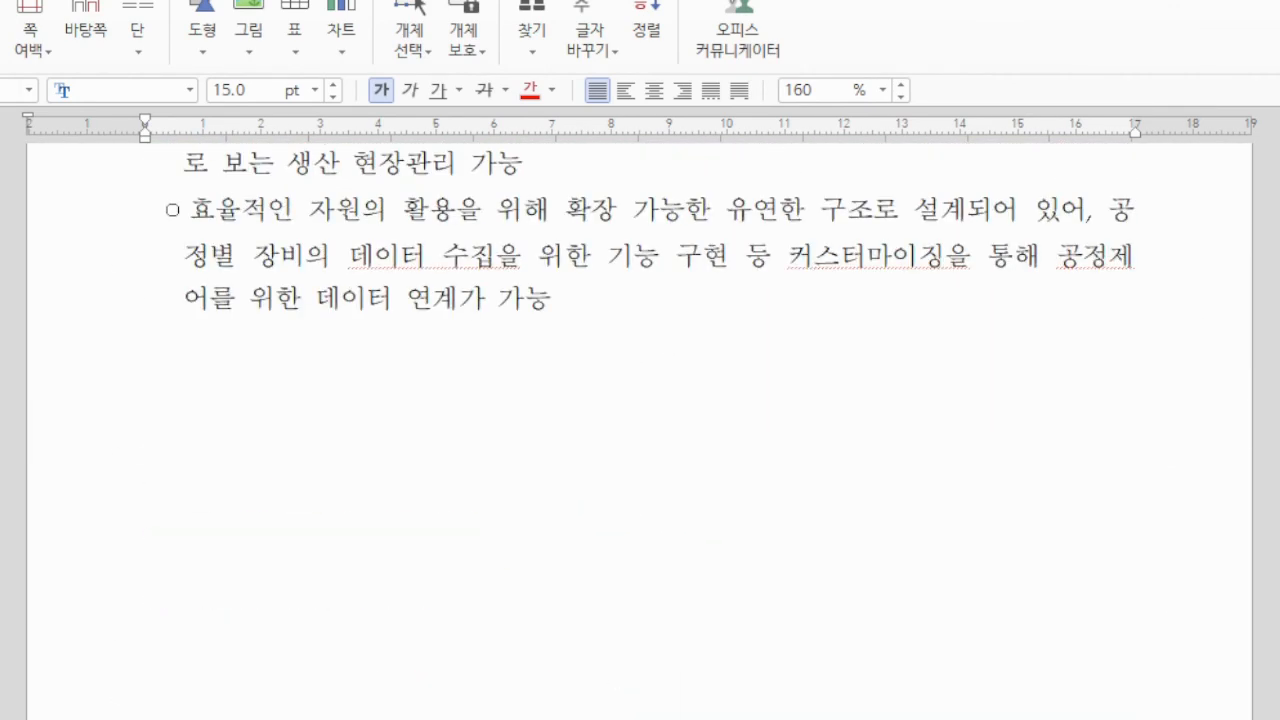
pyautogui.scroll(-10, 640, 430)
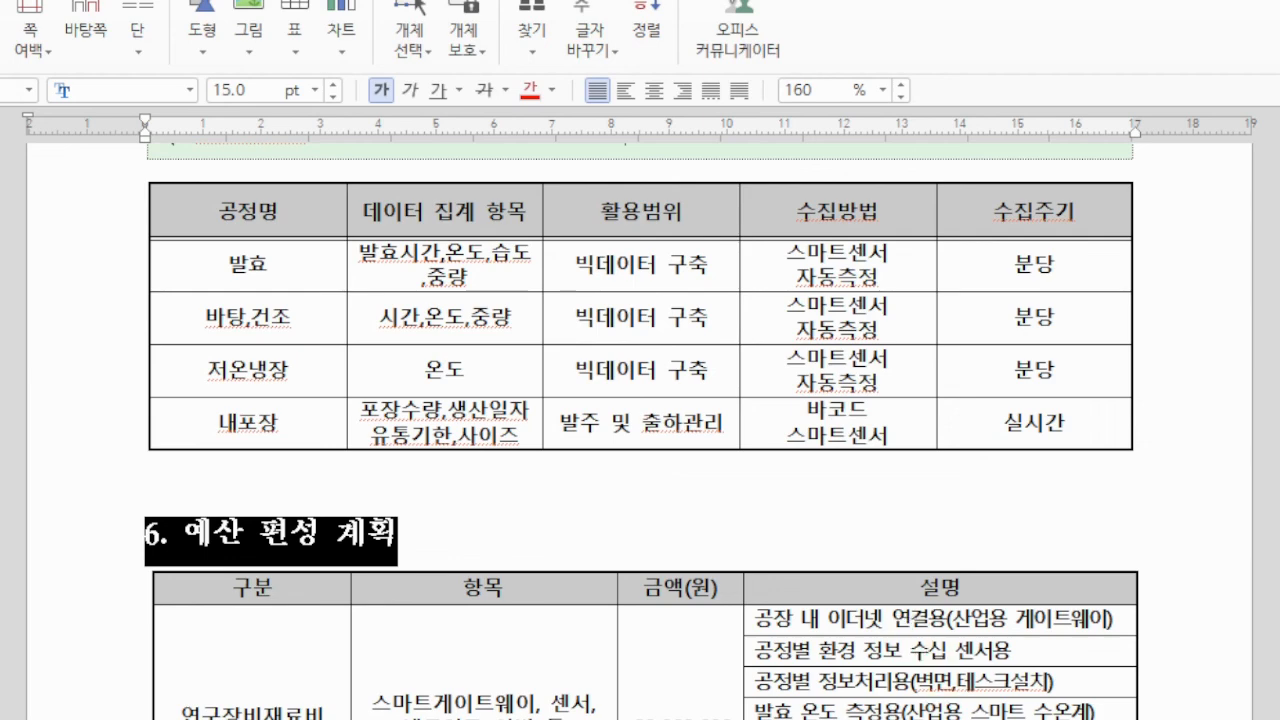
pyautogui.scroll(5, 890, 620)
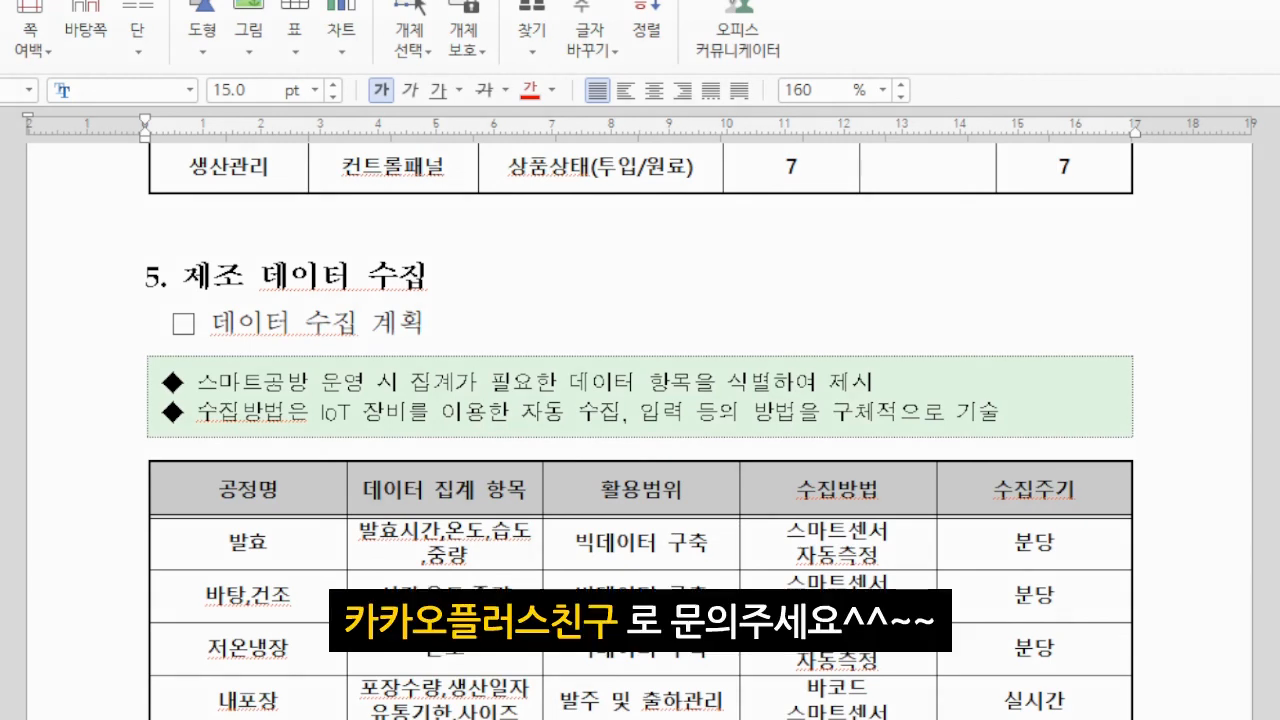
pyautogui.scroll(-20, 640, 430)
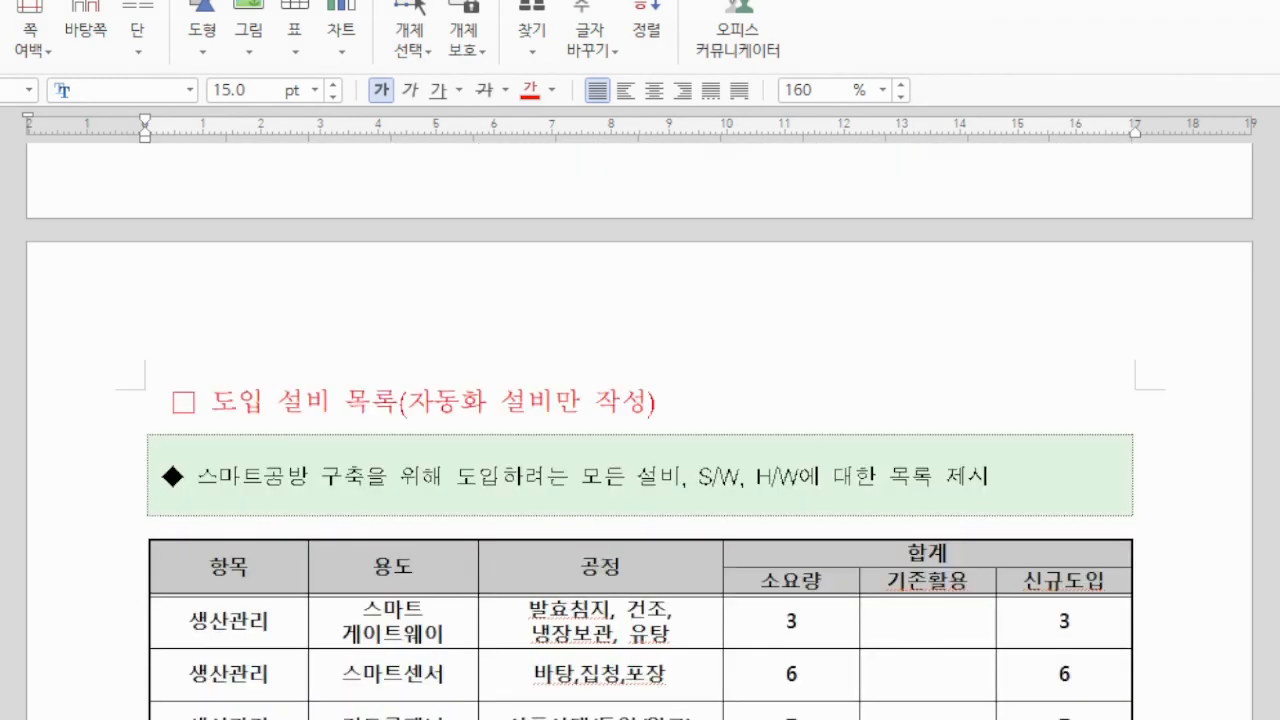
pyautogui.scroll(20, 640, 430)
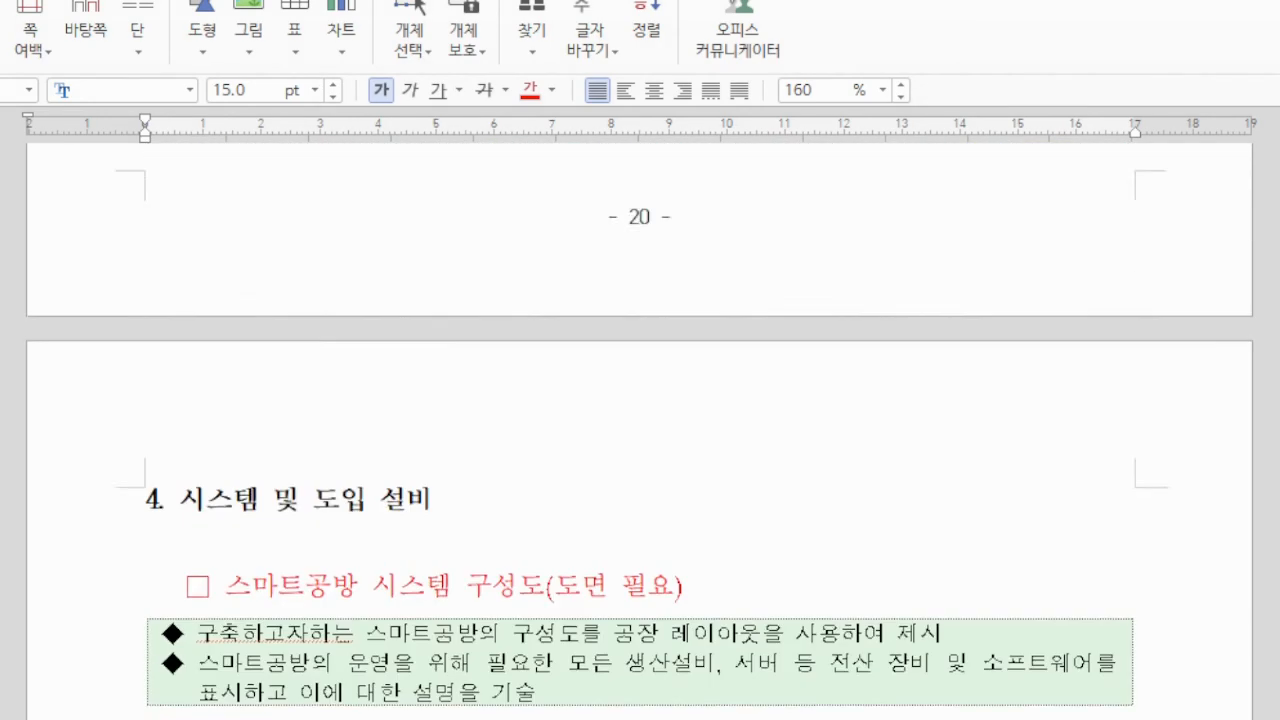
pyautogui.scroll(15, 640, 430)
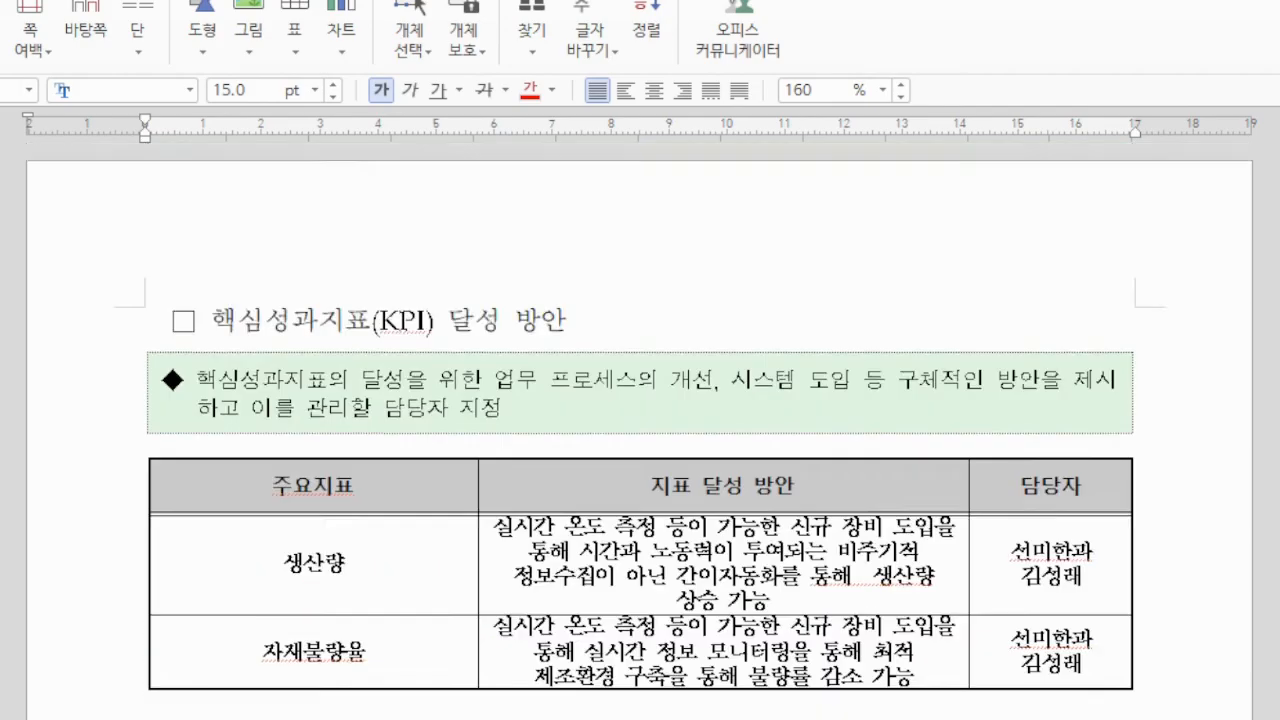
pyautogui.scroll(20, 640, 430)
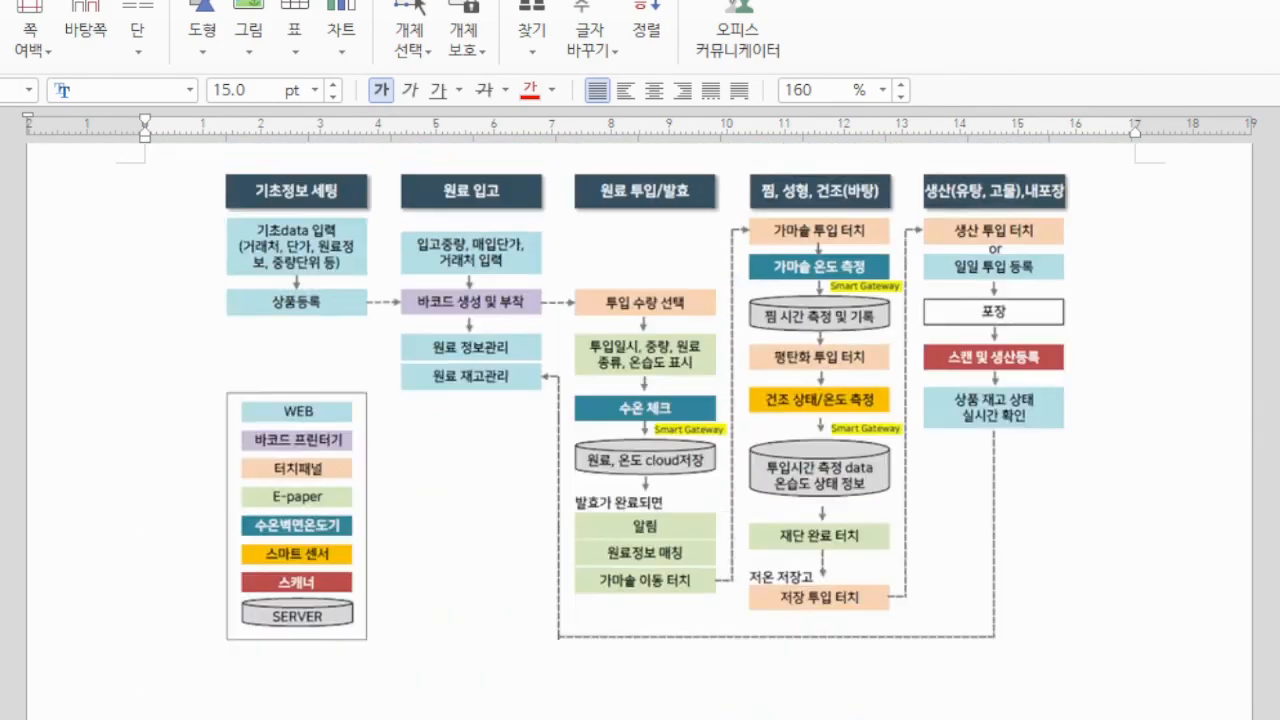
pyautogui.scroll(20, 640, 430)
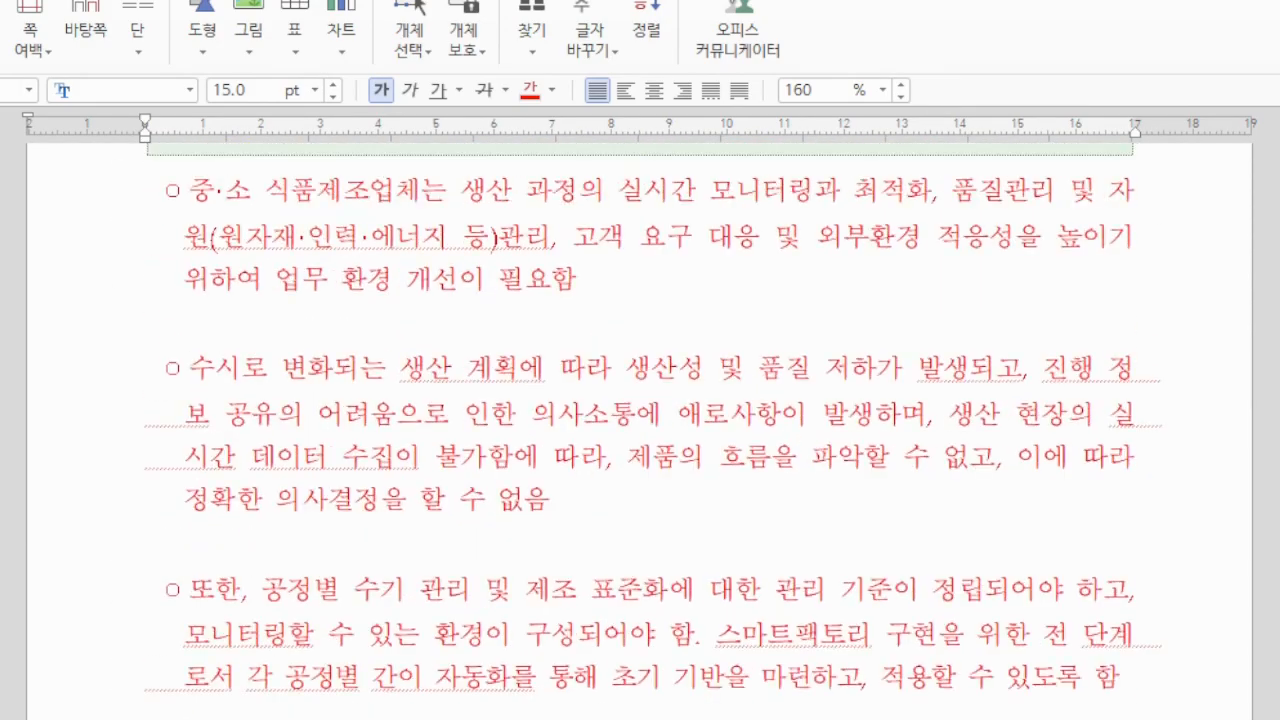
pyautogui.scroll(20, 640, 430)
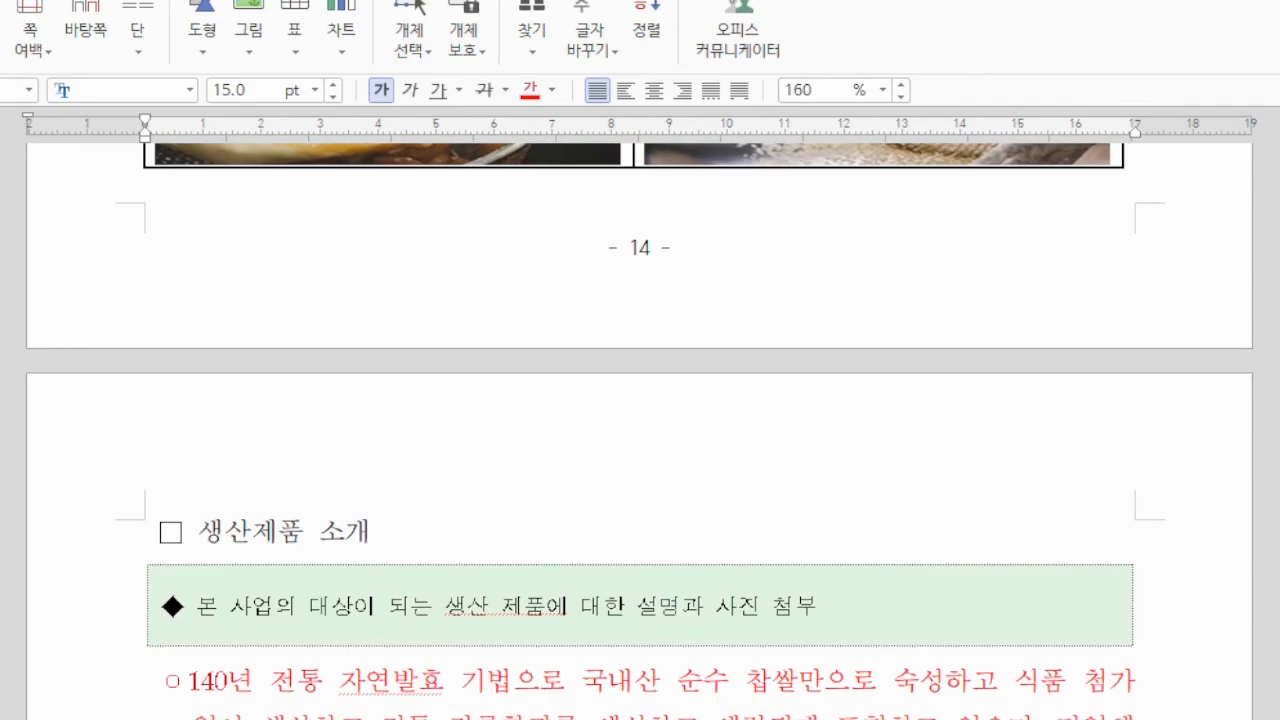
pyautogui.scroll(15, 640, 430)
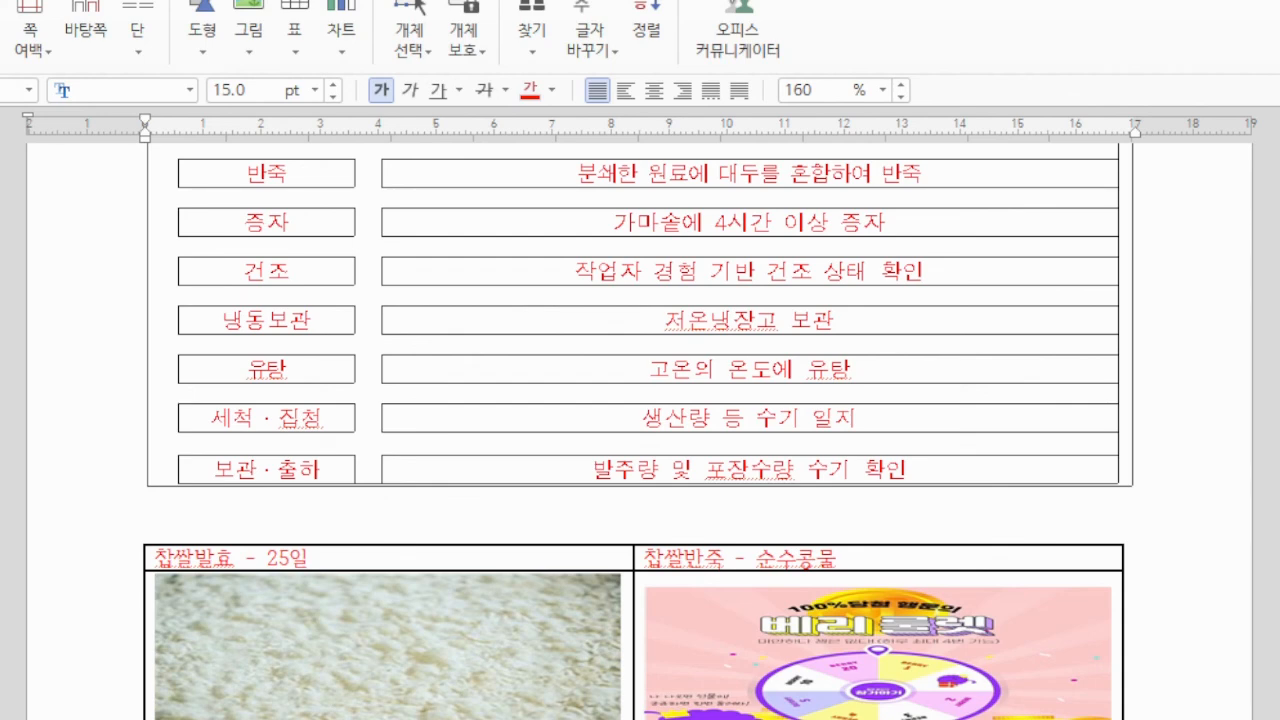
# Step: Review the plan backwards from the 공정명 and 공정 설명 table past the 사업계획서 title page to the industry code table
pyautogui.scroll(5, 640, 430)
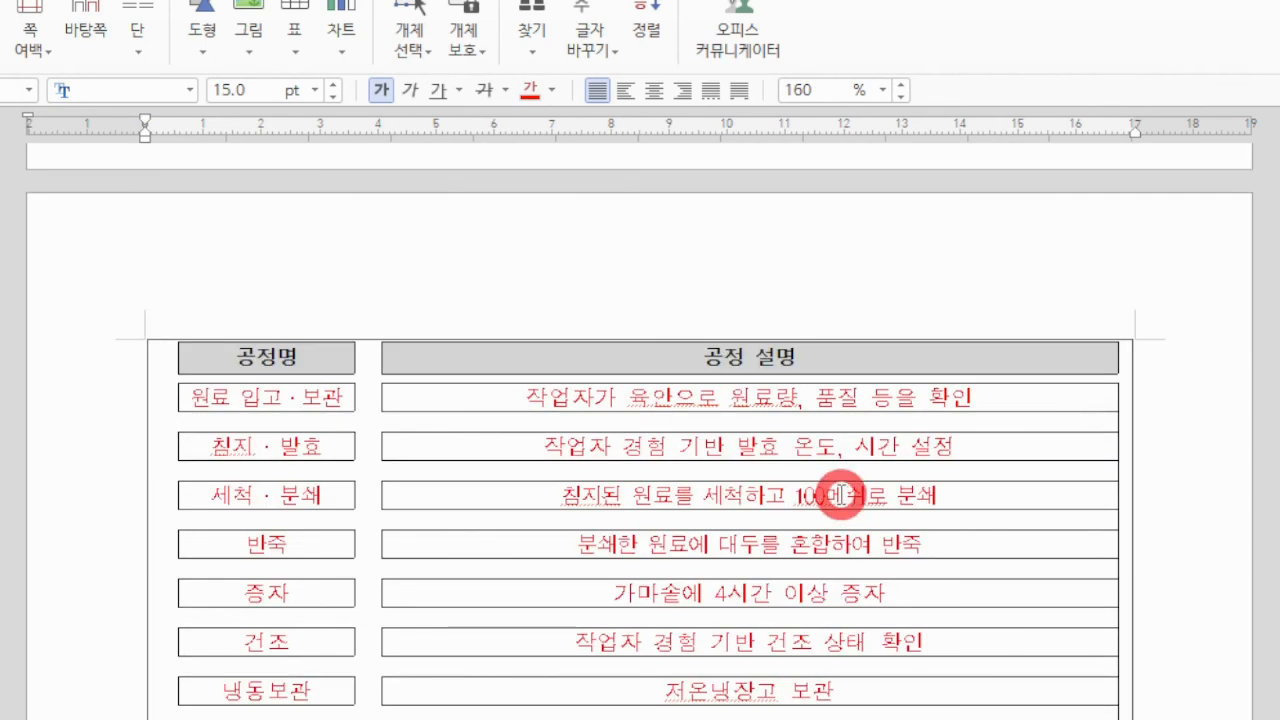
pyautogui.click(836, 395)
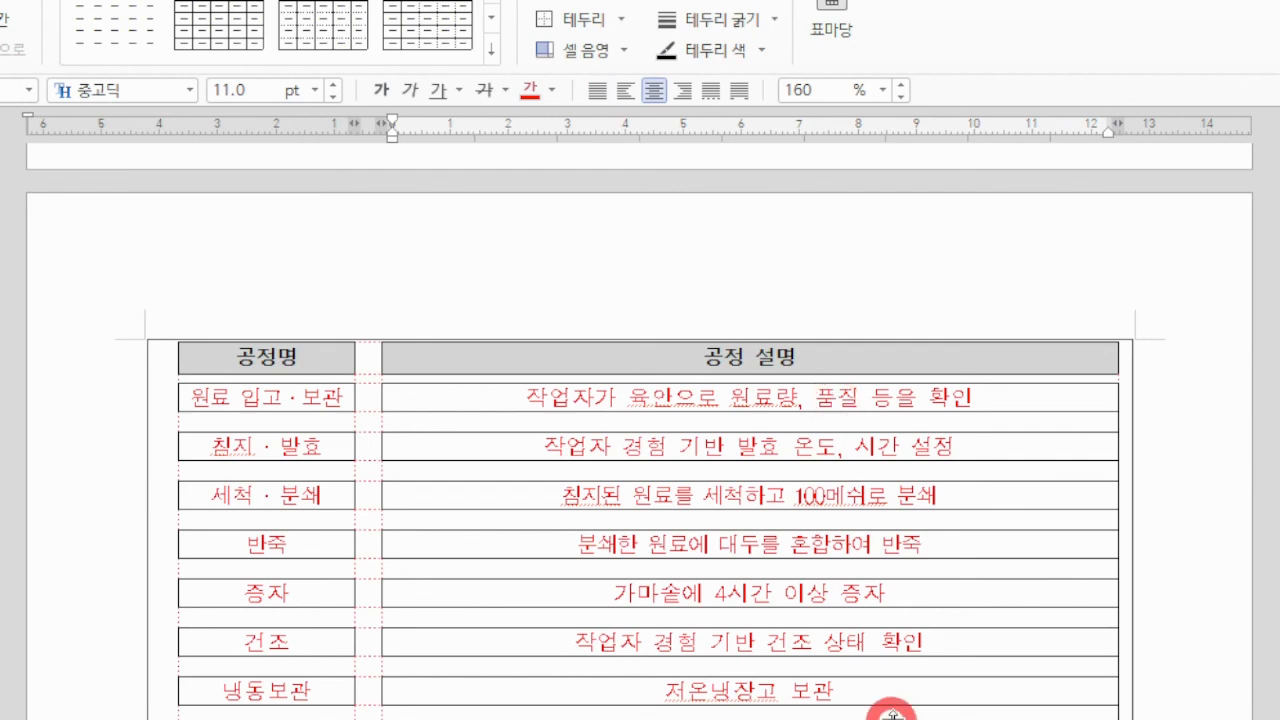
pyautogui.press('Hangul')
pyautogui.scroll(10, 808, 686)
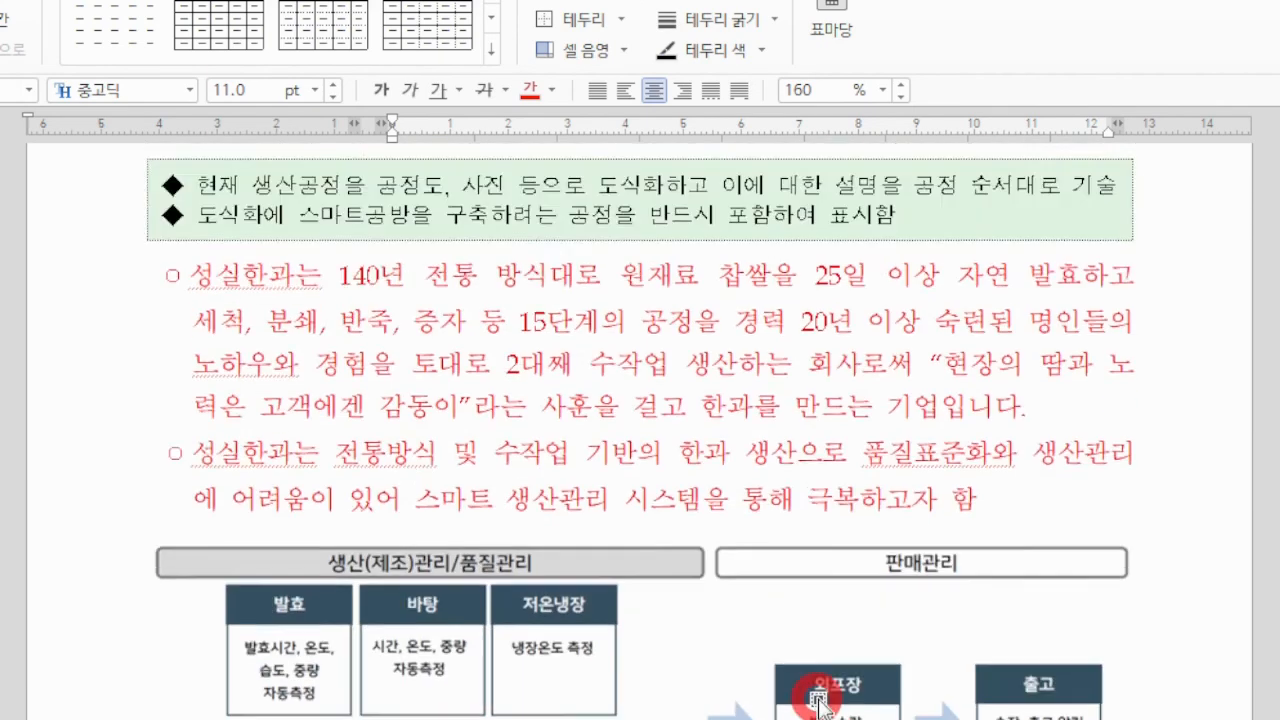
pyautogui.scroll(3, 640, 430)
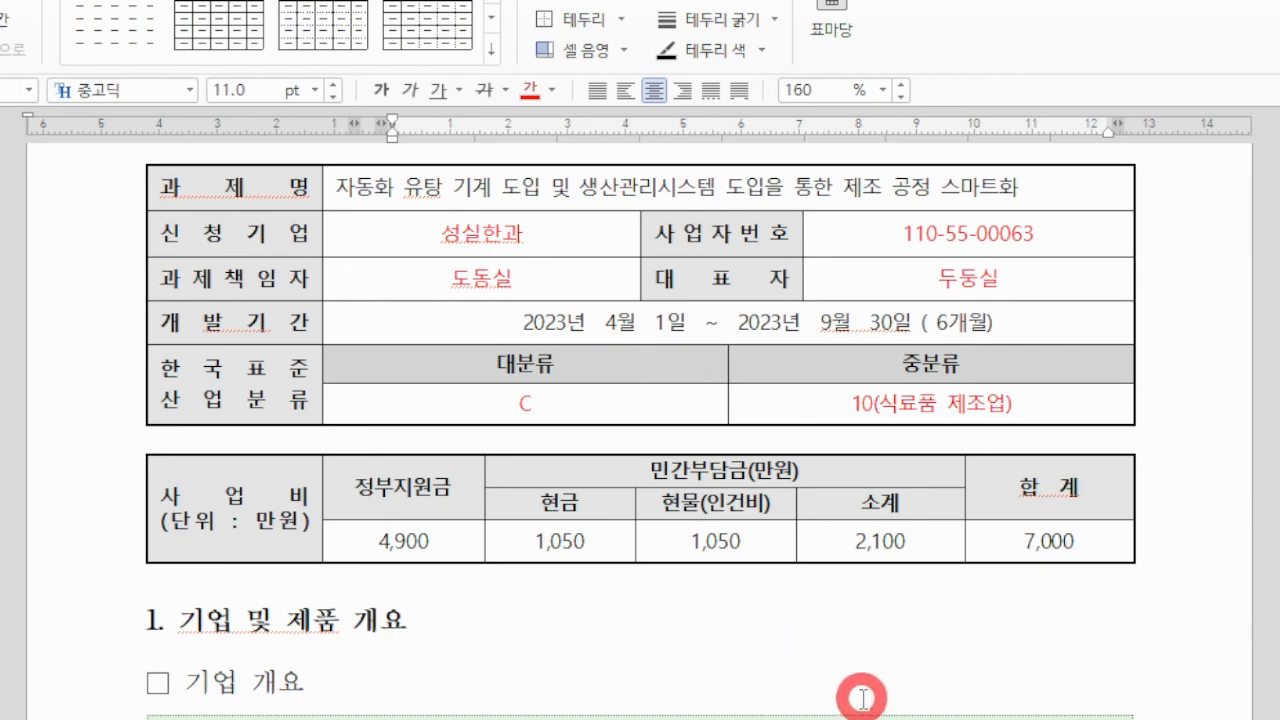
pyautogui.scroll(8, 862, 699)
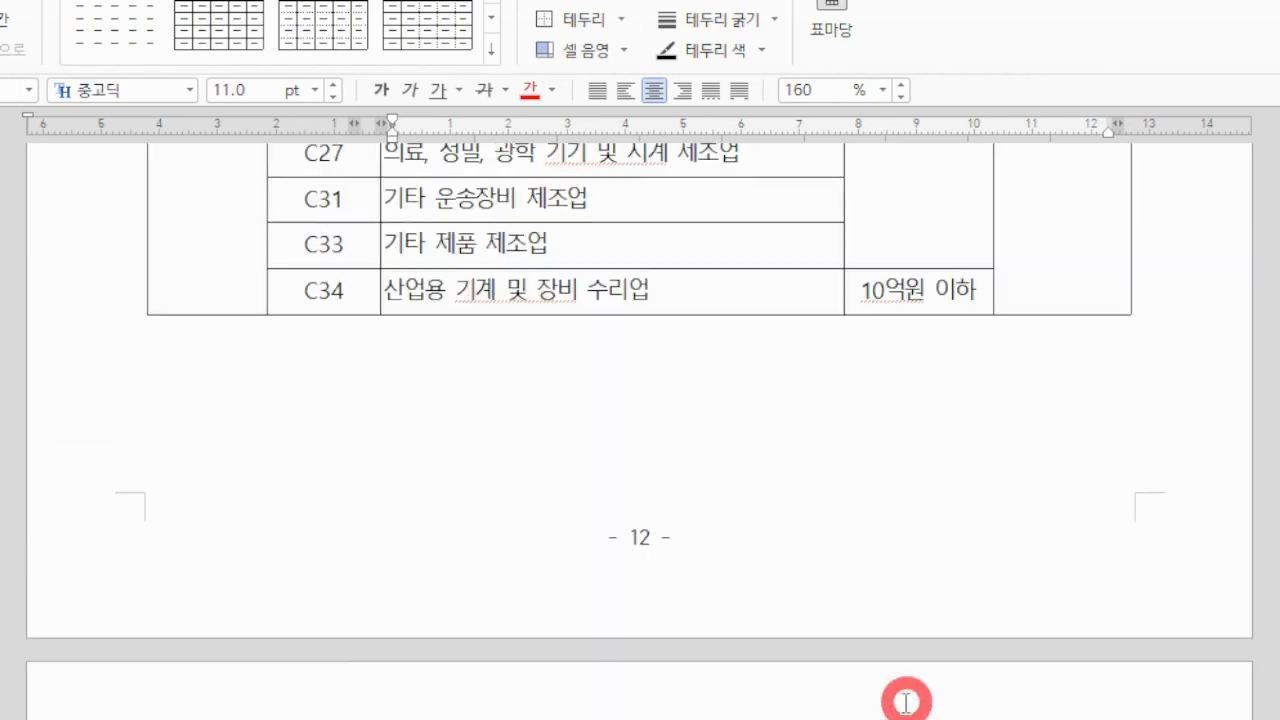
pyautogui.scroll(4, 906, 703)
# Step: Skim the plan forward from the 사업계획서 title page through 생산제품 소개 and 현재 대비 목표 수준 비교 to the pages beyond
pyautogui.scroll(-9, 908, 690)
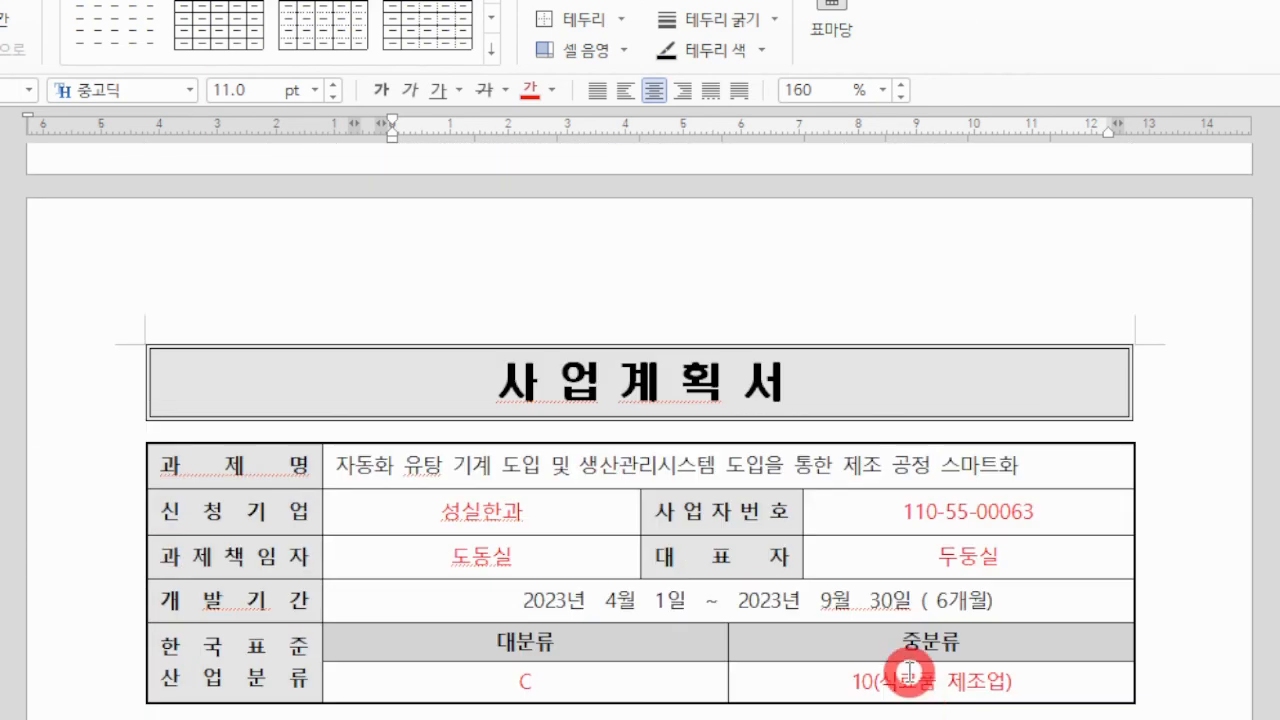
pyautogui.scroll(-3, 908, 670)
pyautogui.scroll(-14, 908, 672)
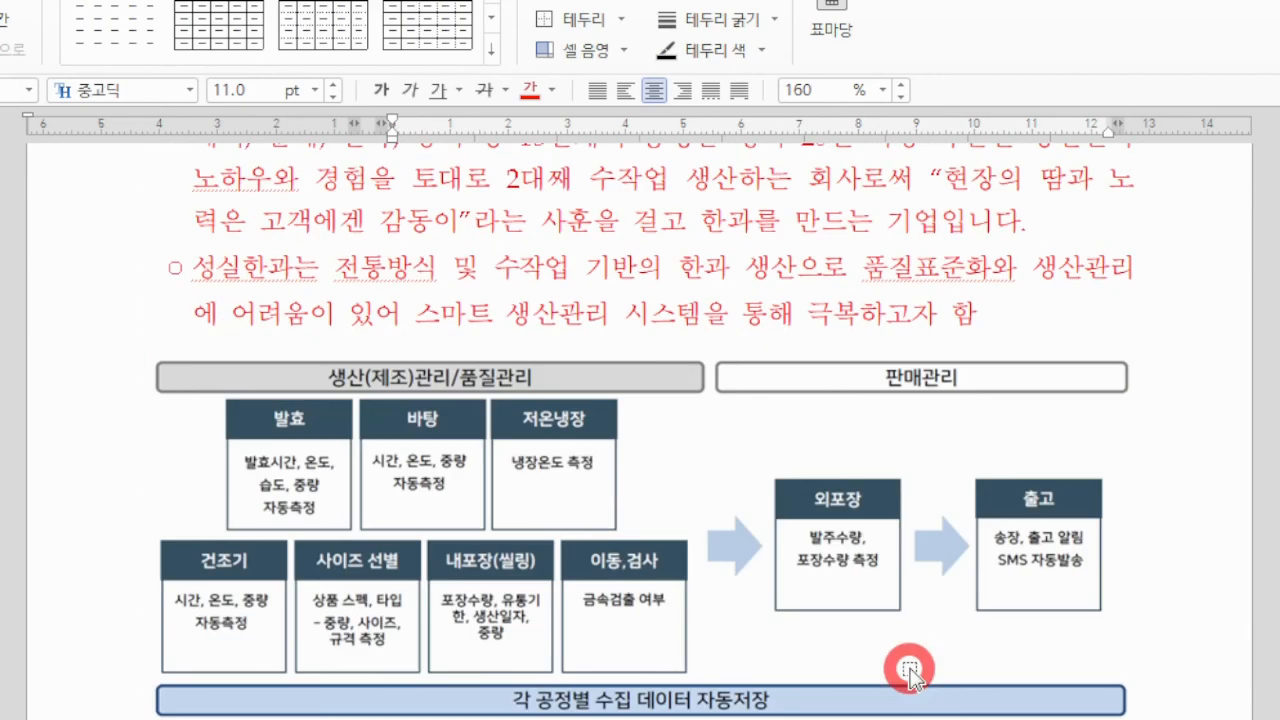
pyautogui.scroll(-20, 780, 410)
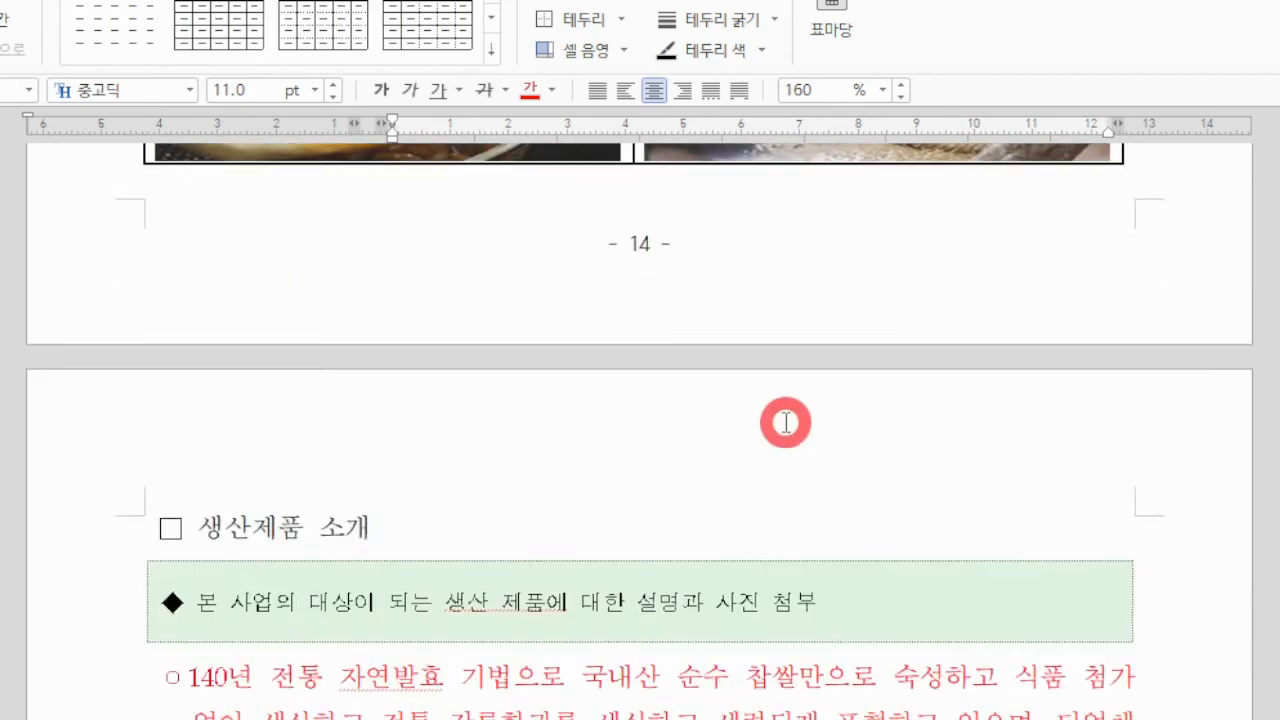
pyautogui.scroll(-20, 757, 415)
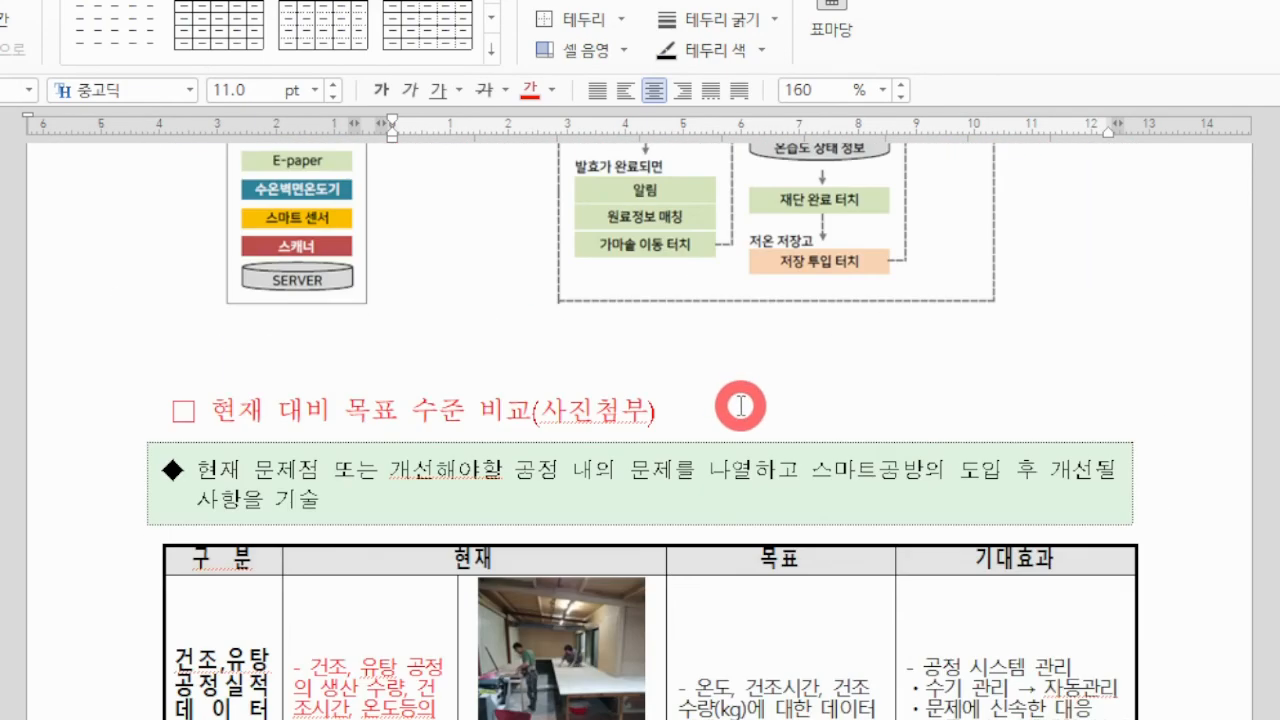
pyautogui.scroll(-20, 741, 414)
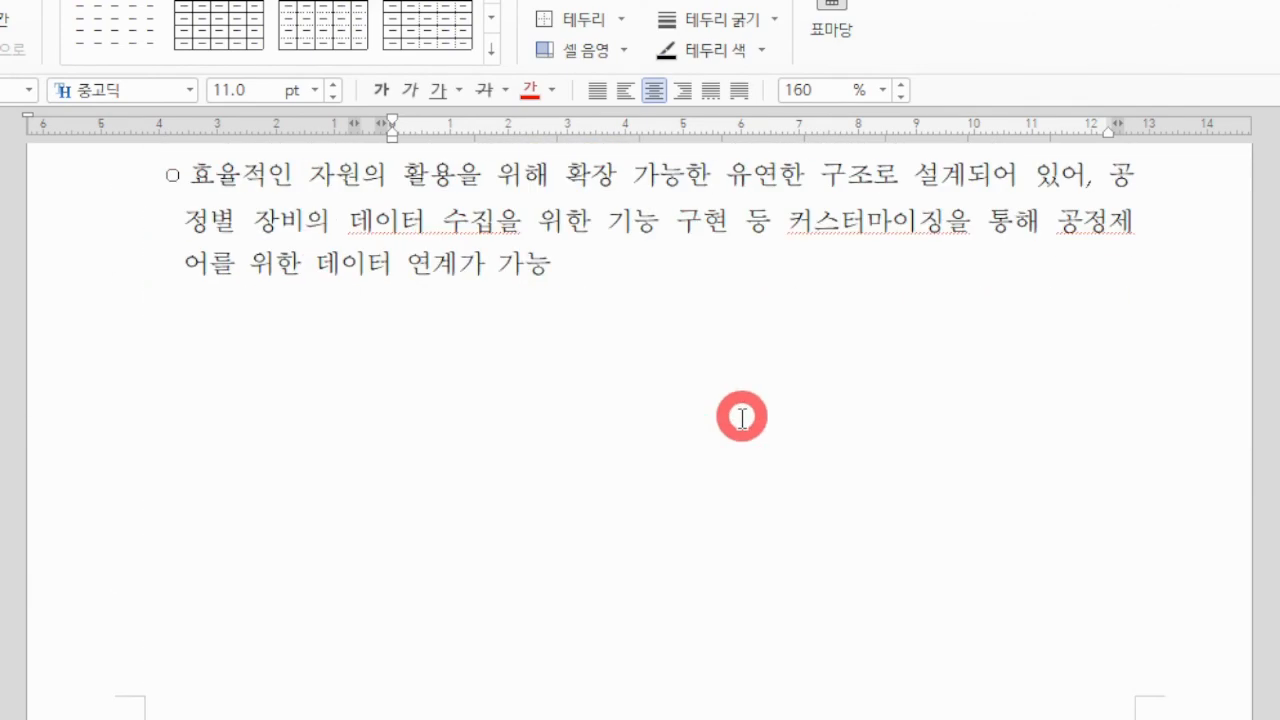
pyautogui.scroll(-10, 1004, 522)
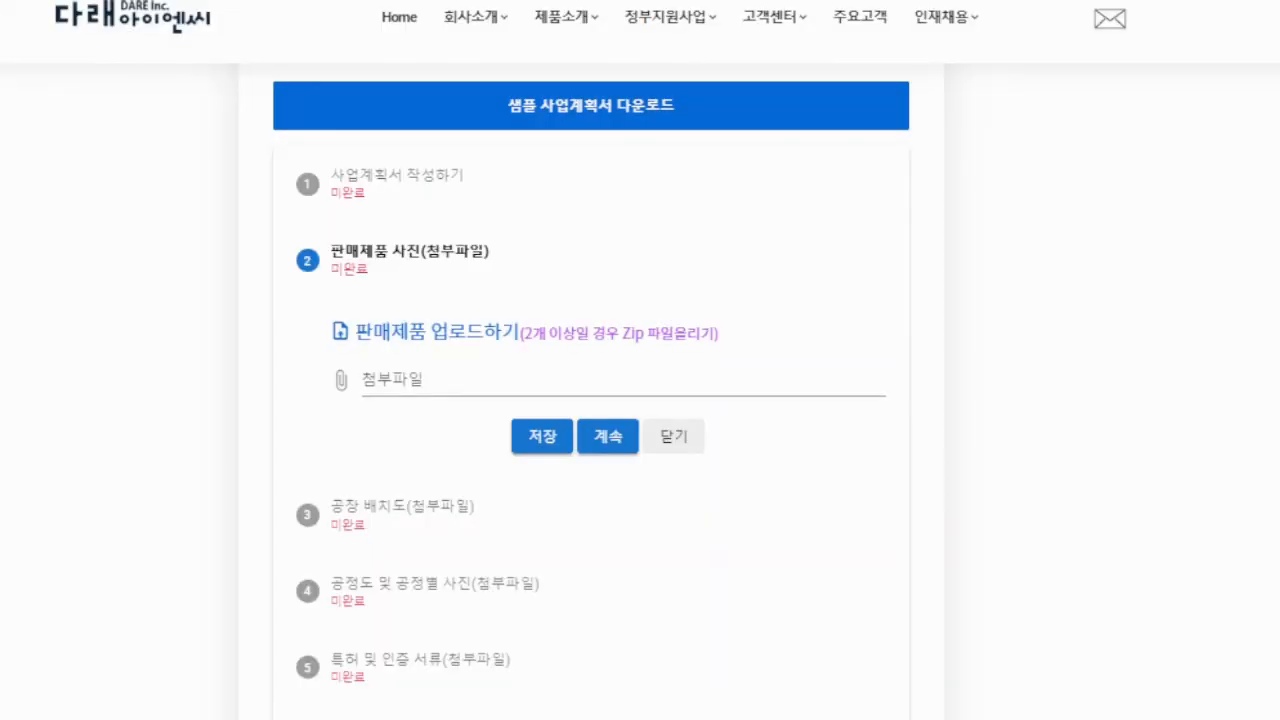
# Step: Switch to the 다래아이엔씨 website and view the area around 샘플 사업계획서 다운로드 above the document submission steps
pyautogui.scroll(4, 571, 508)
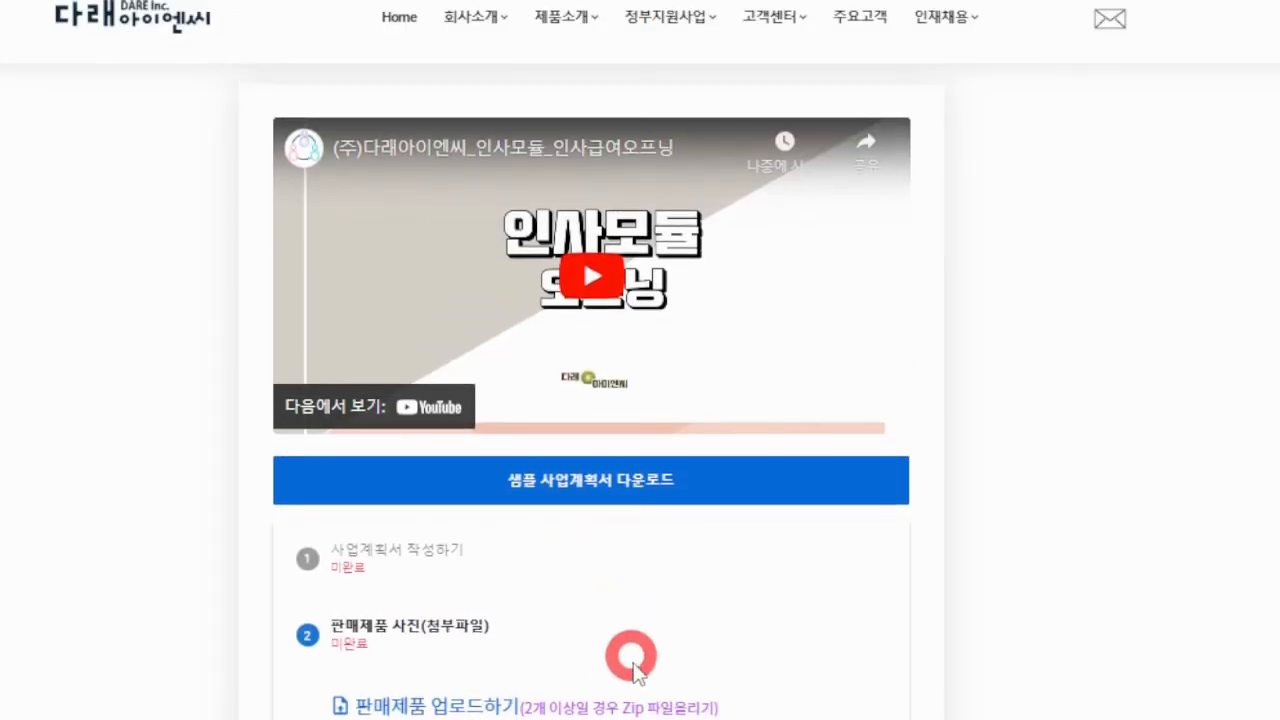